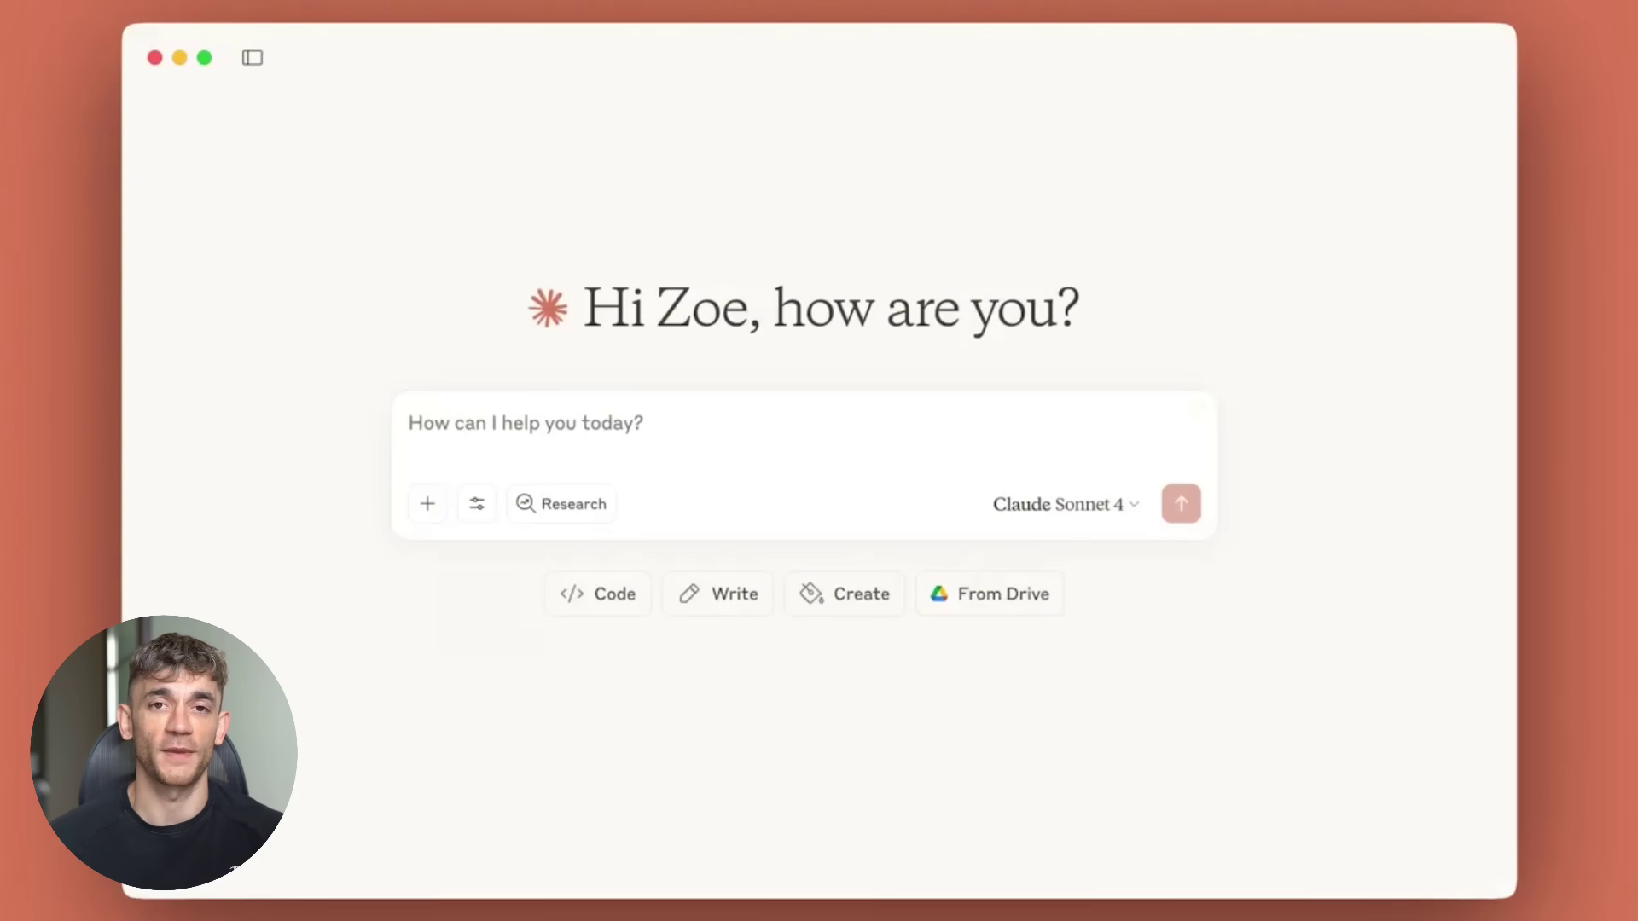
Attach the cozy reading nook user guide from Google Drive and ask Claude for a branded Canva infographic
left_click(477, 505)
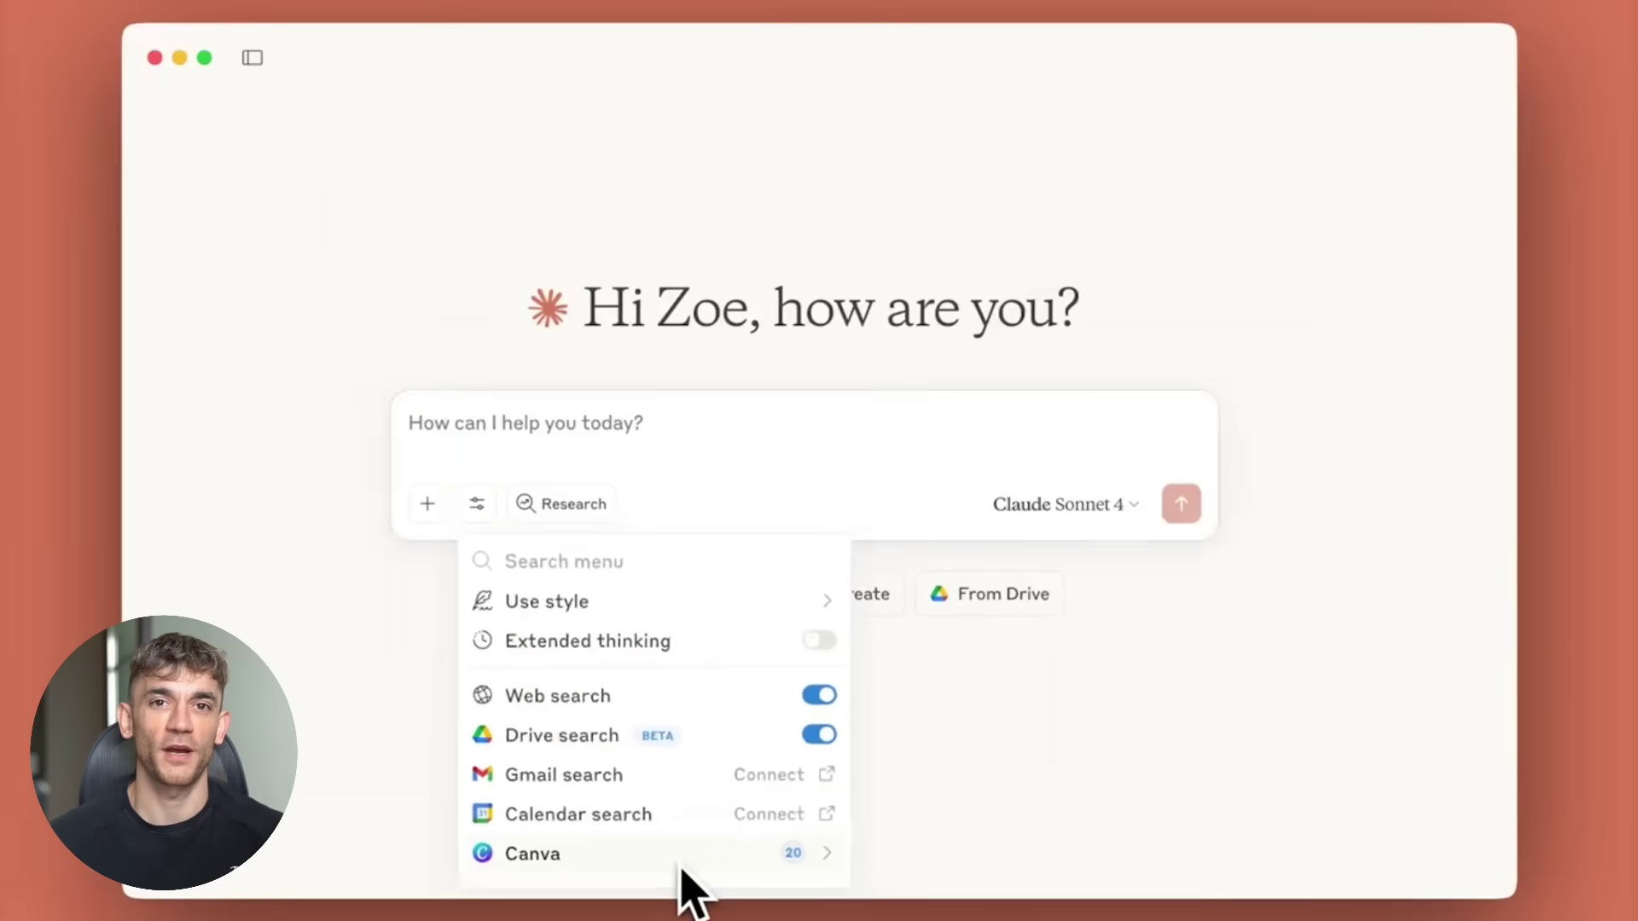
left_click(802, 691)
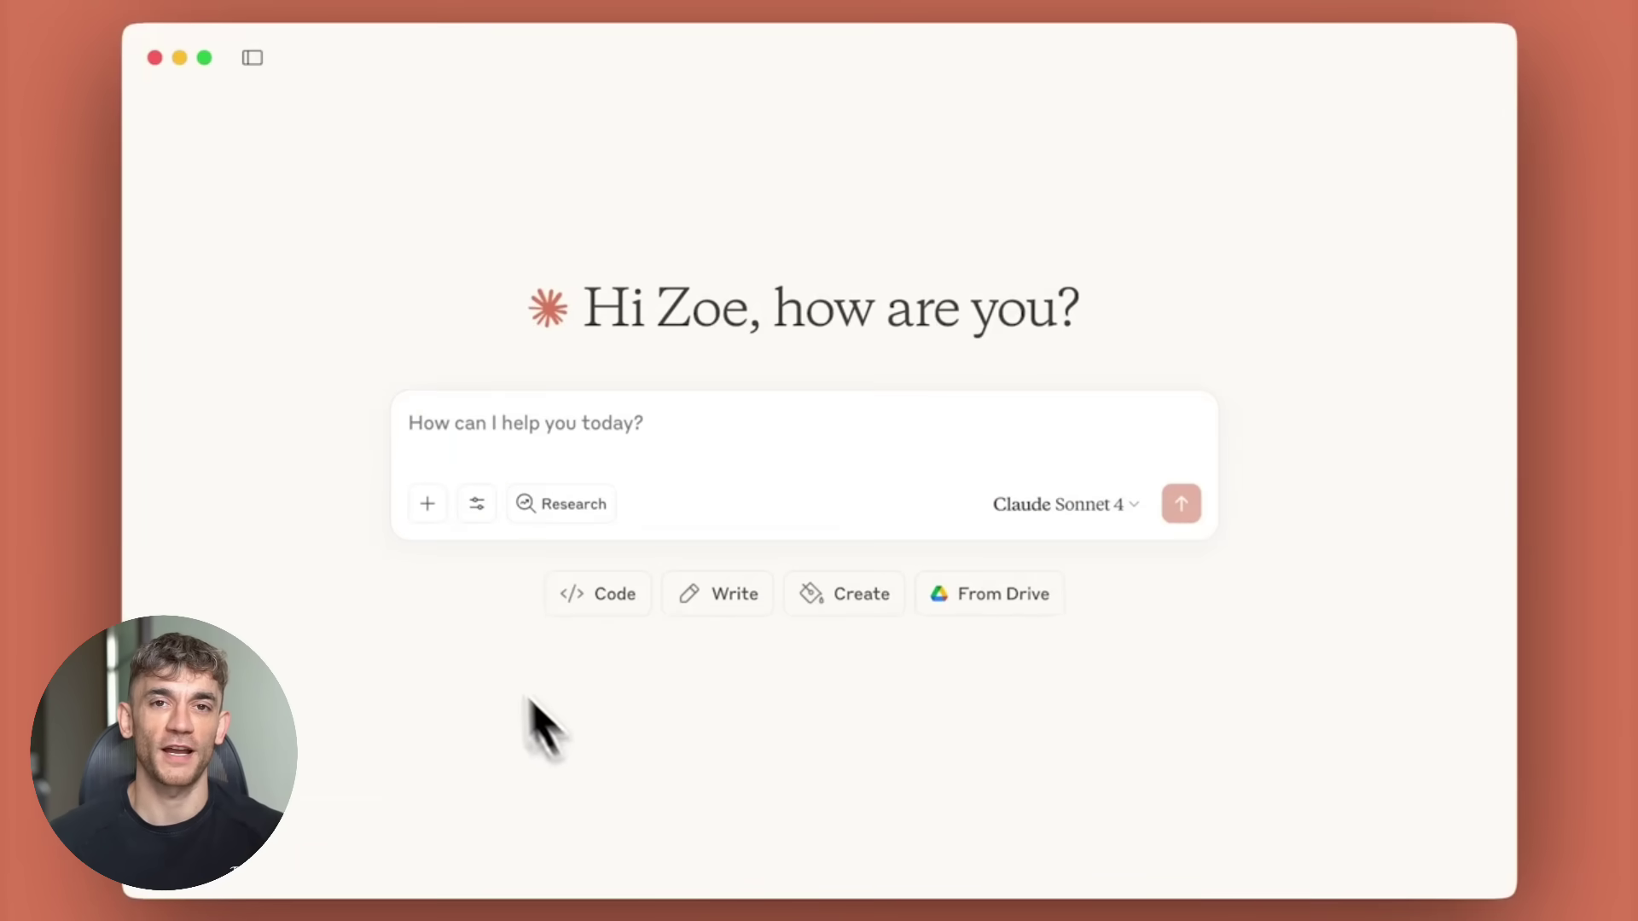
left_click(429, 524)
left_click(719, 680)
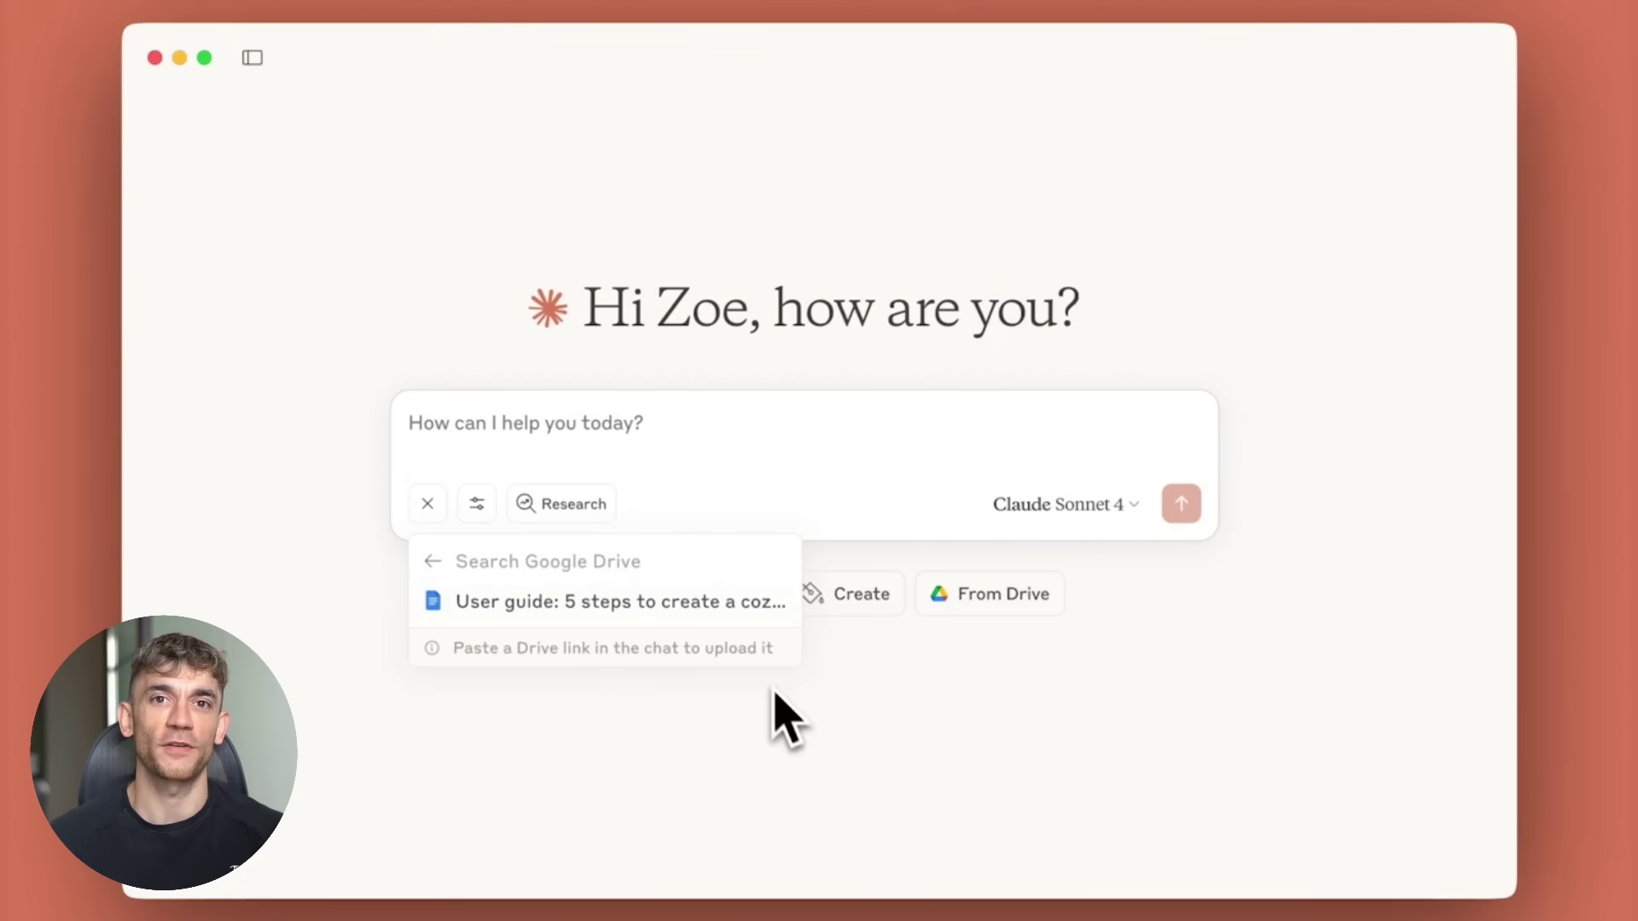
left_click(746, 602)
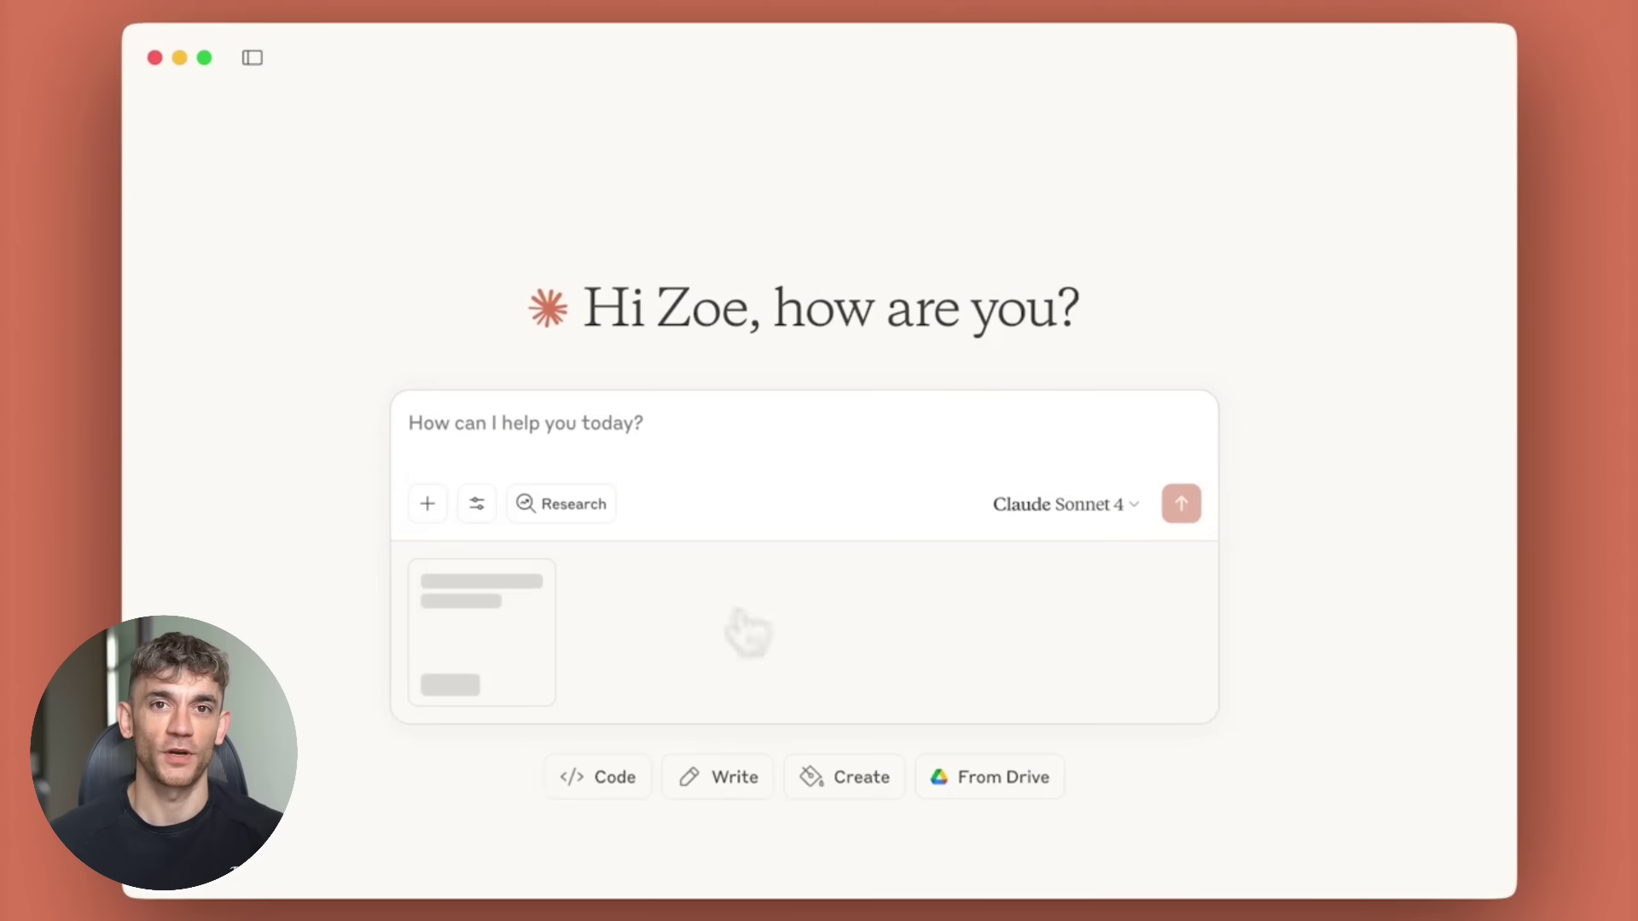
left_click(544, 441)
type("Claude, can you create a branded infographic in Canva from this post?")
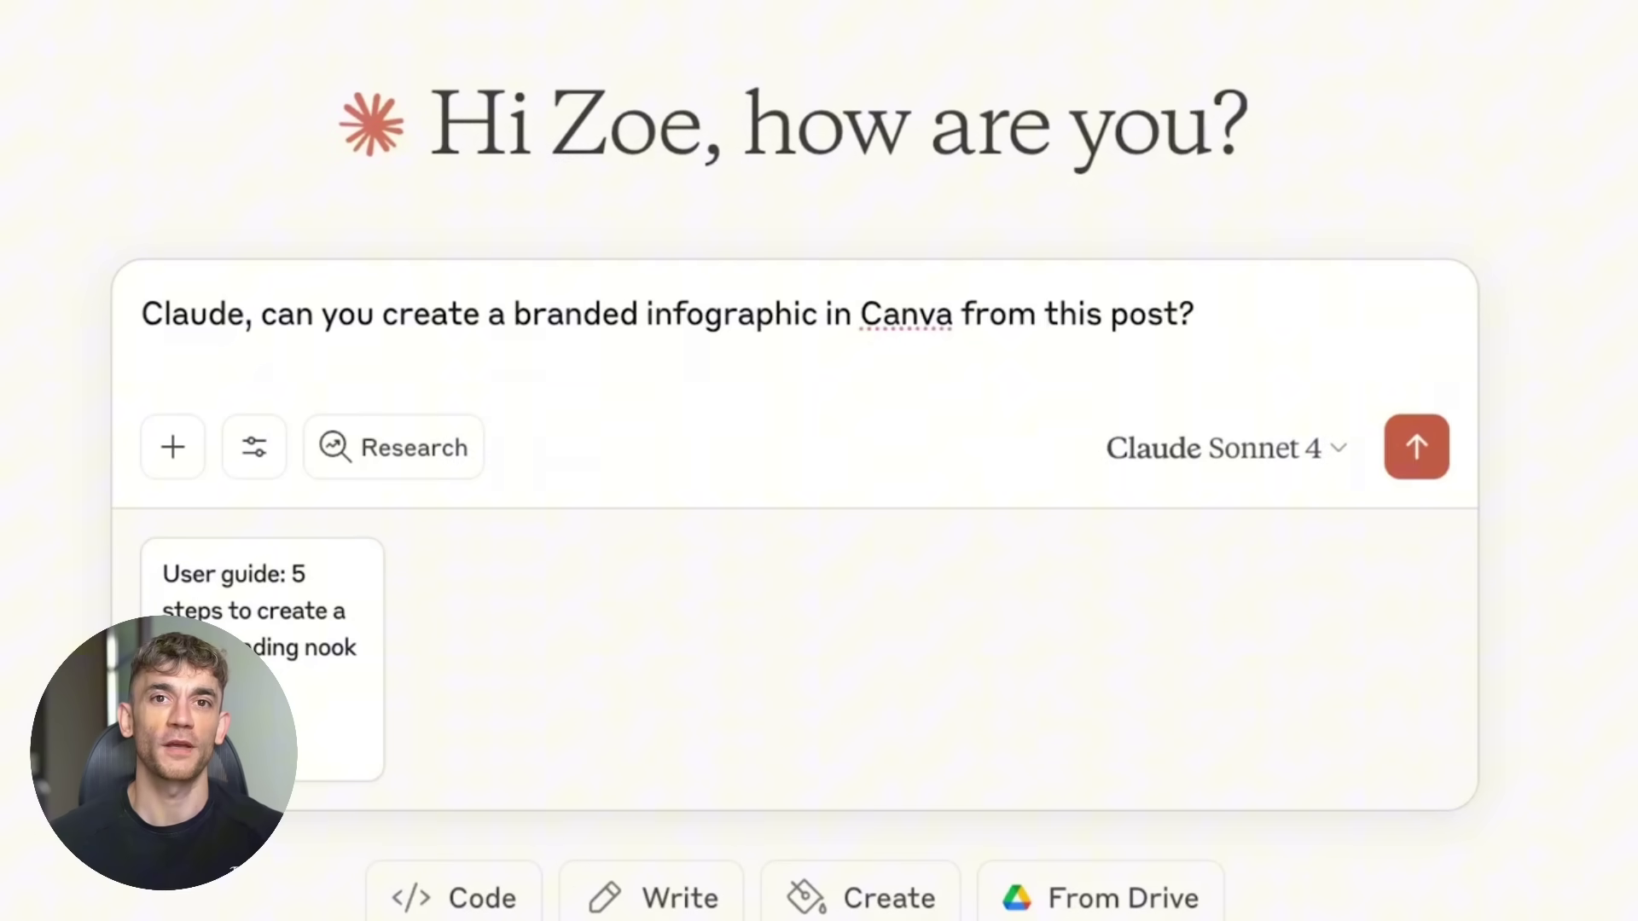
key("Return")
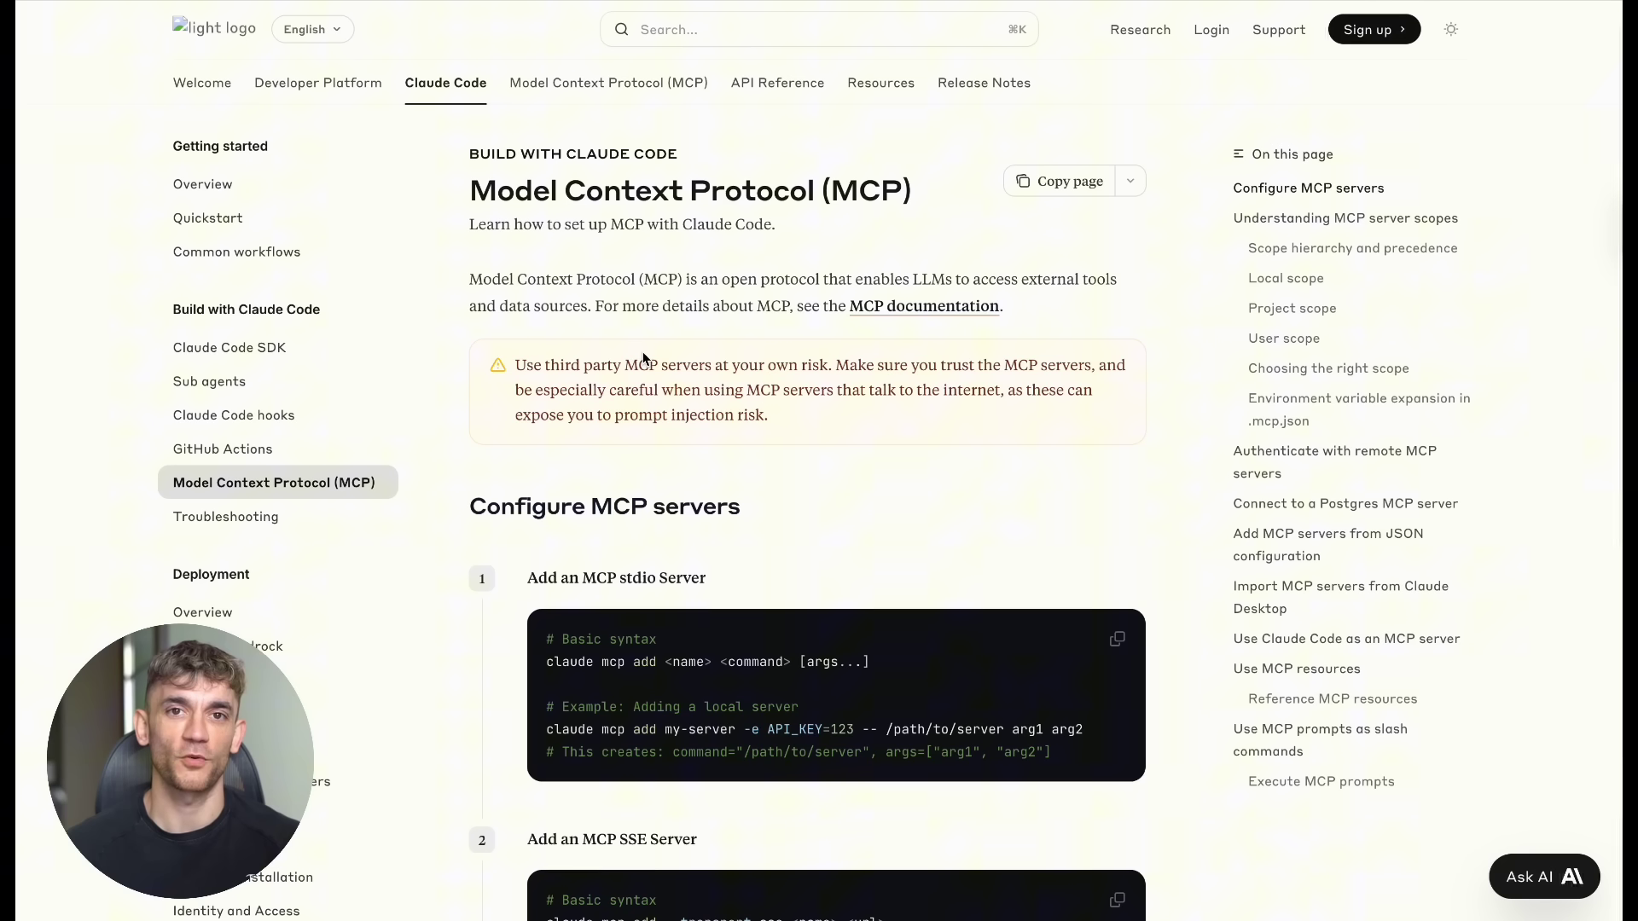
left_click_drag(463, 187, 925, 195)
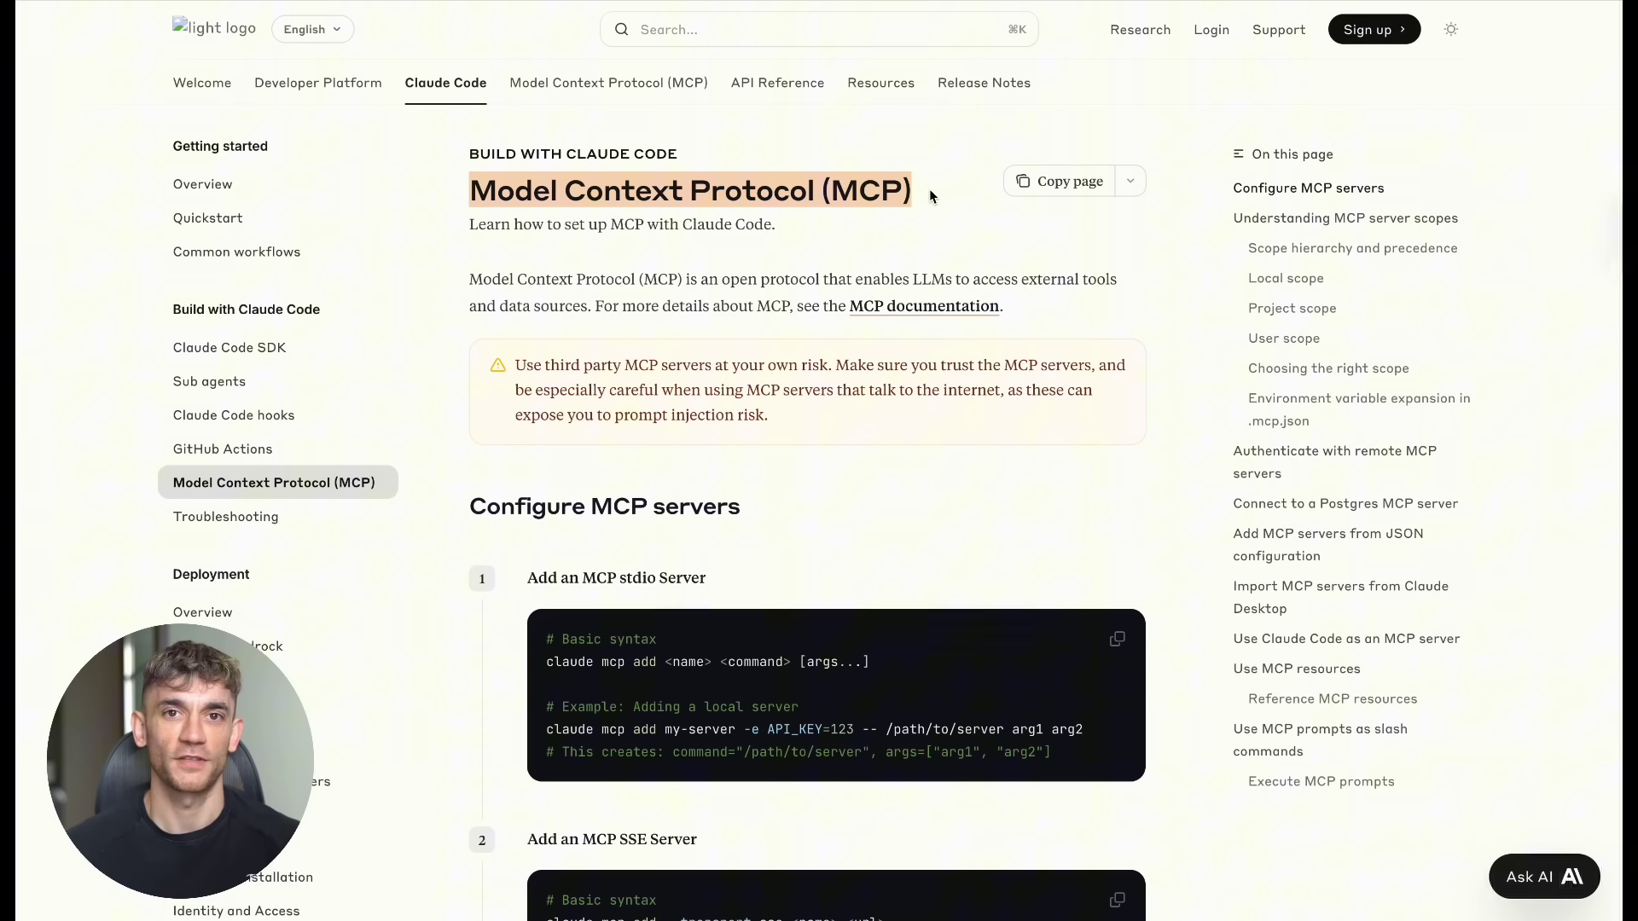
left_click(931, 196)
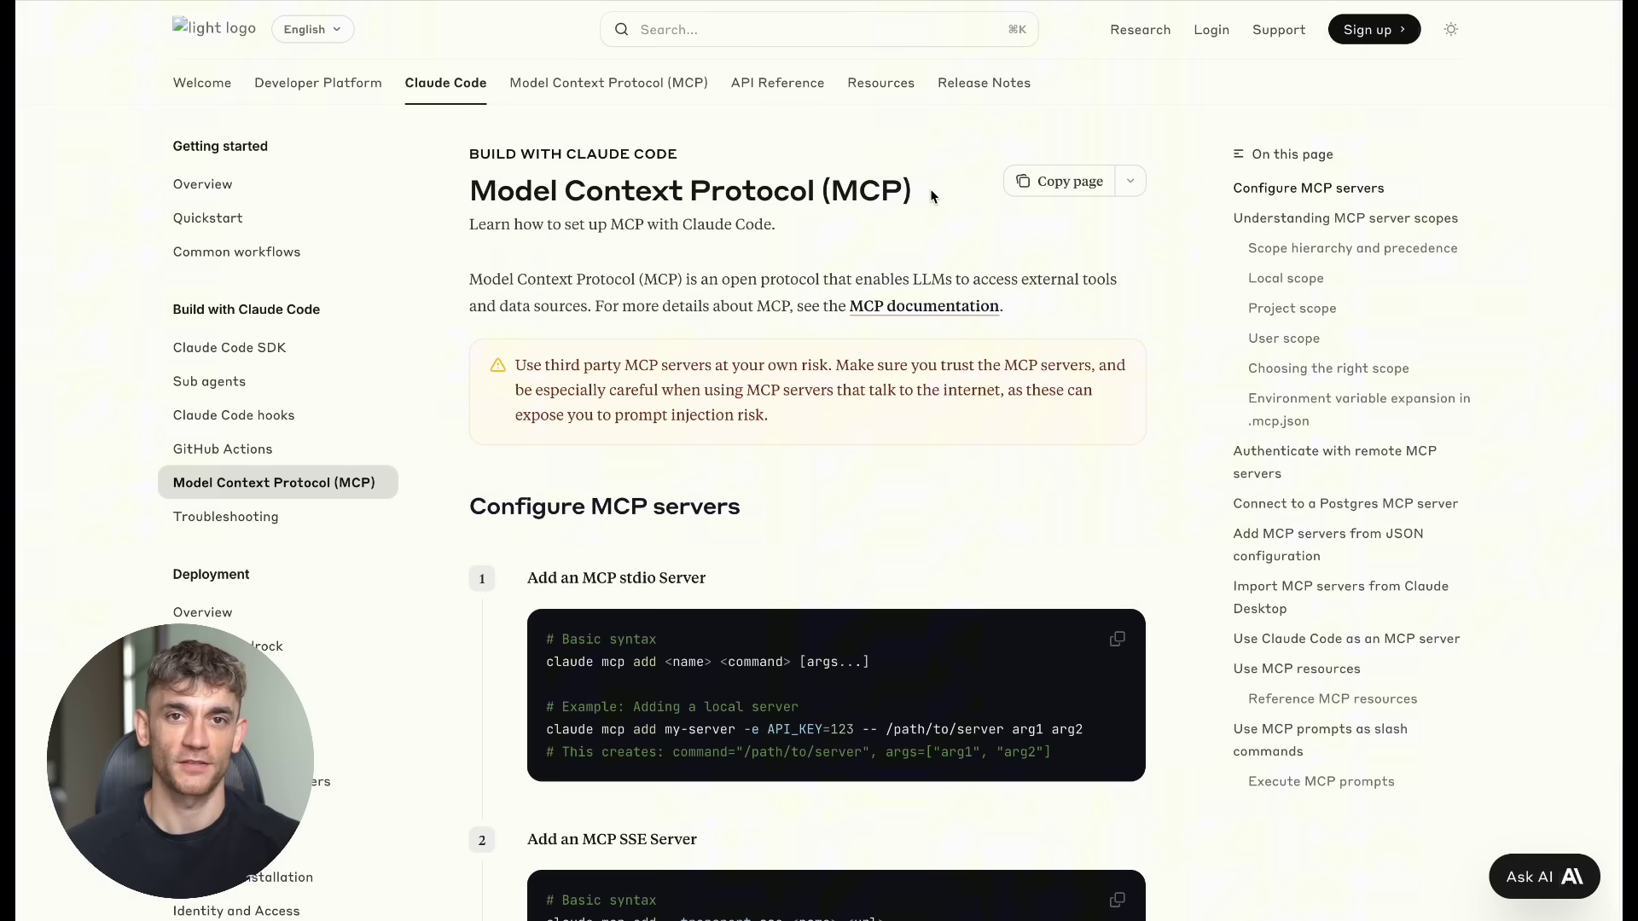
scroll(931, 194, "down", 5)
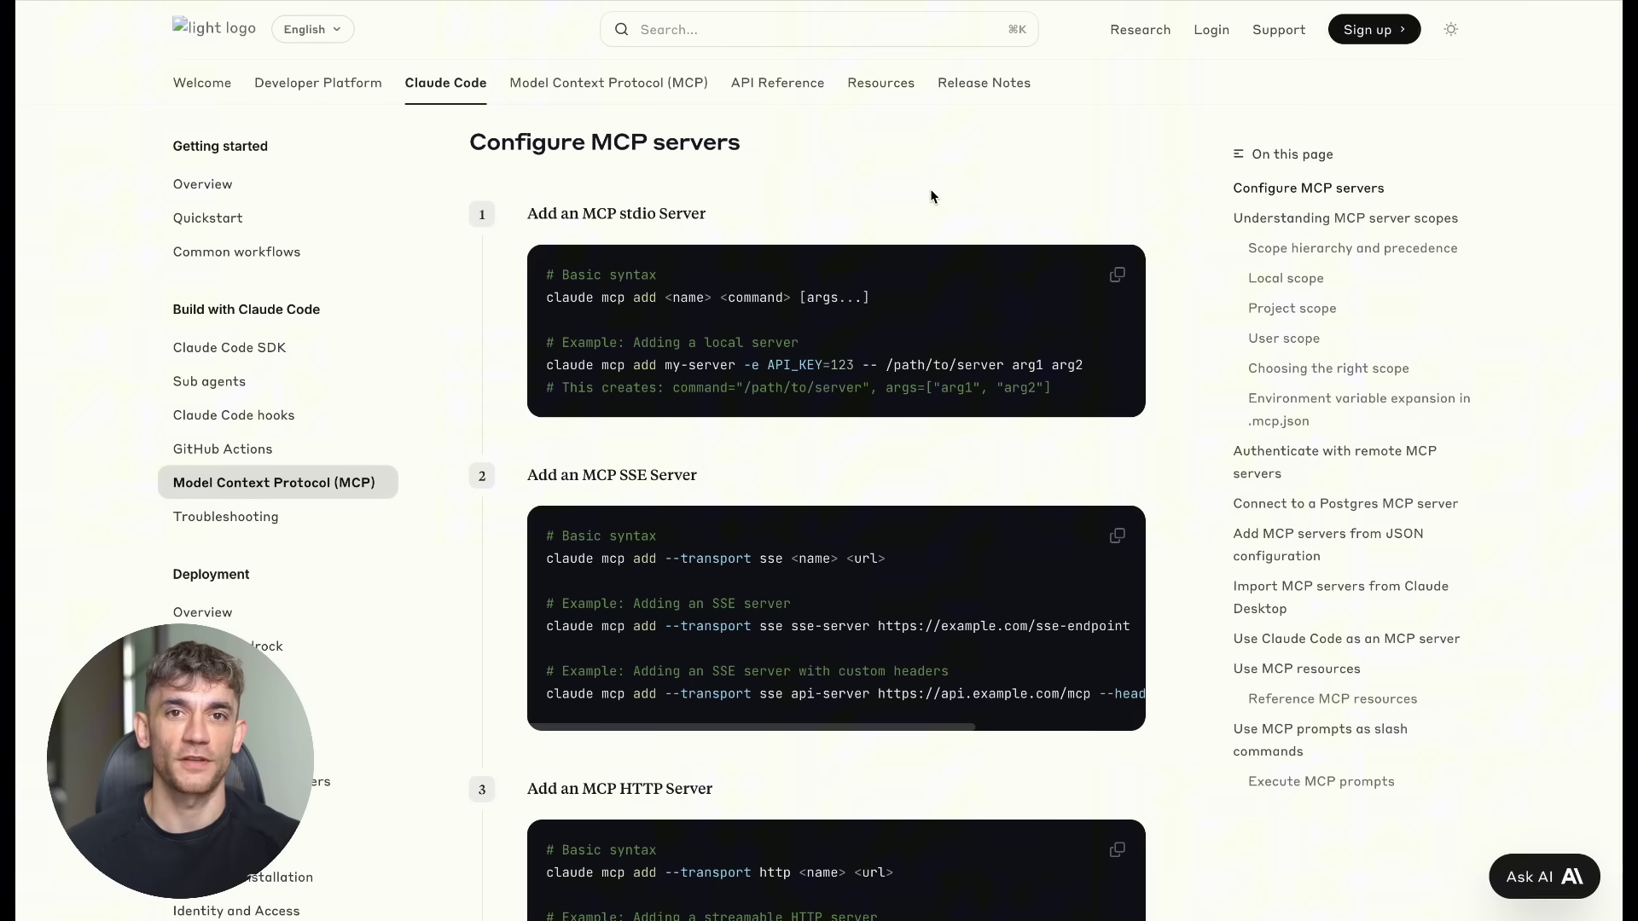
scroll(932, 194, "down", 8)
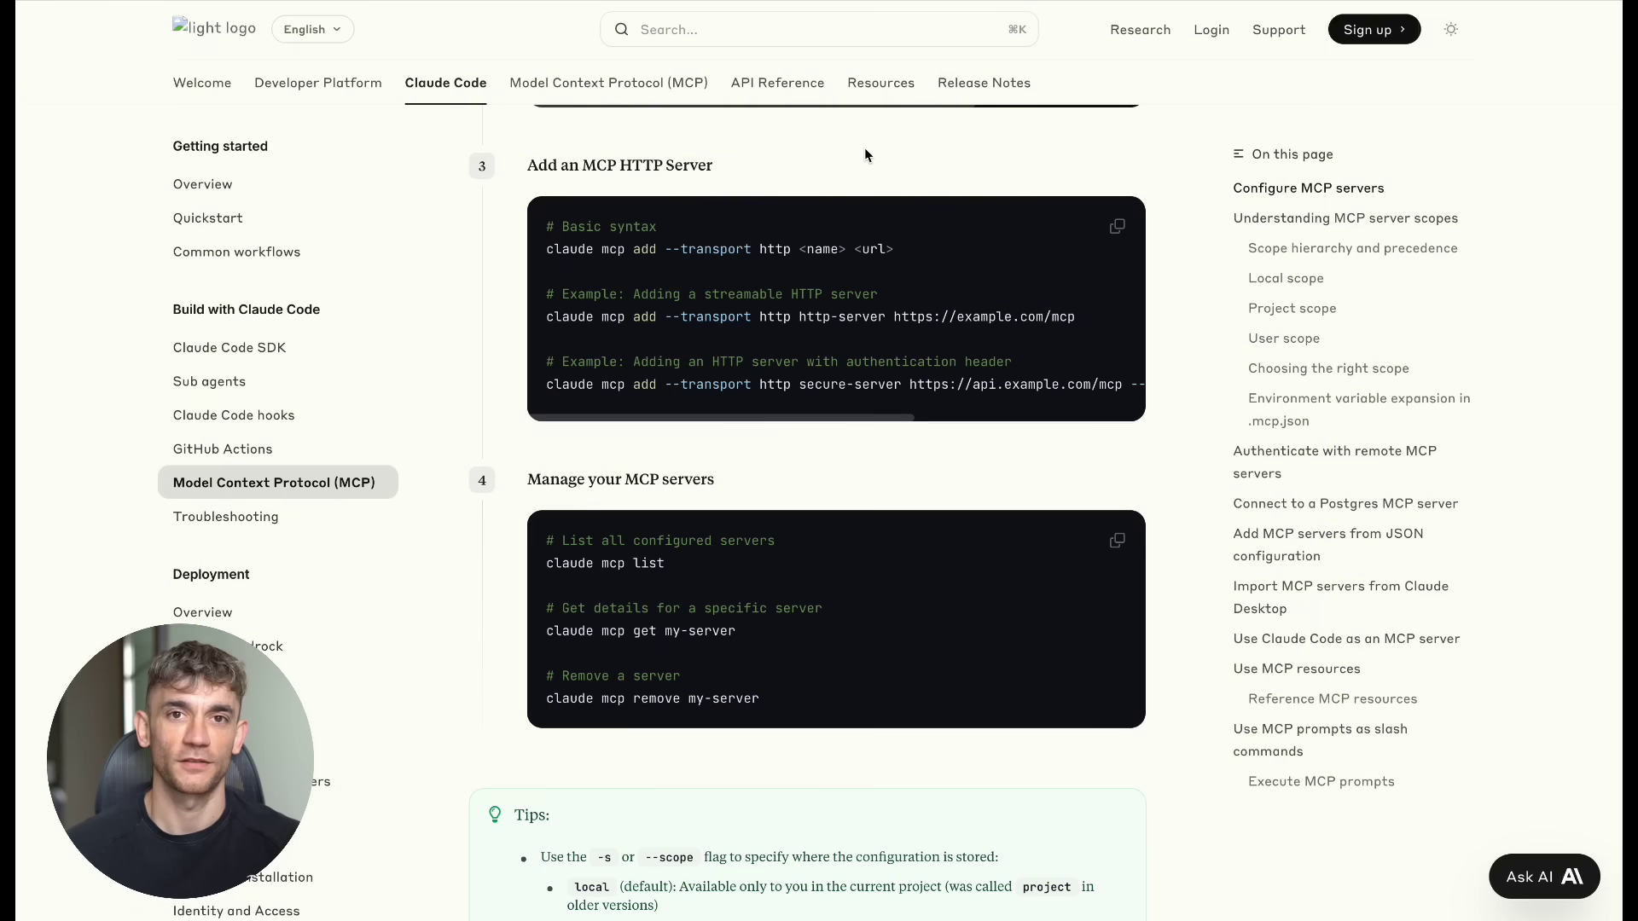
scroll(865, 151, "down", 8)
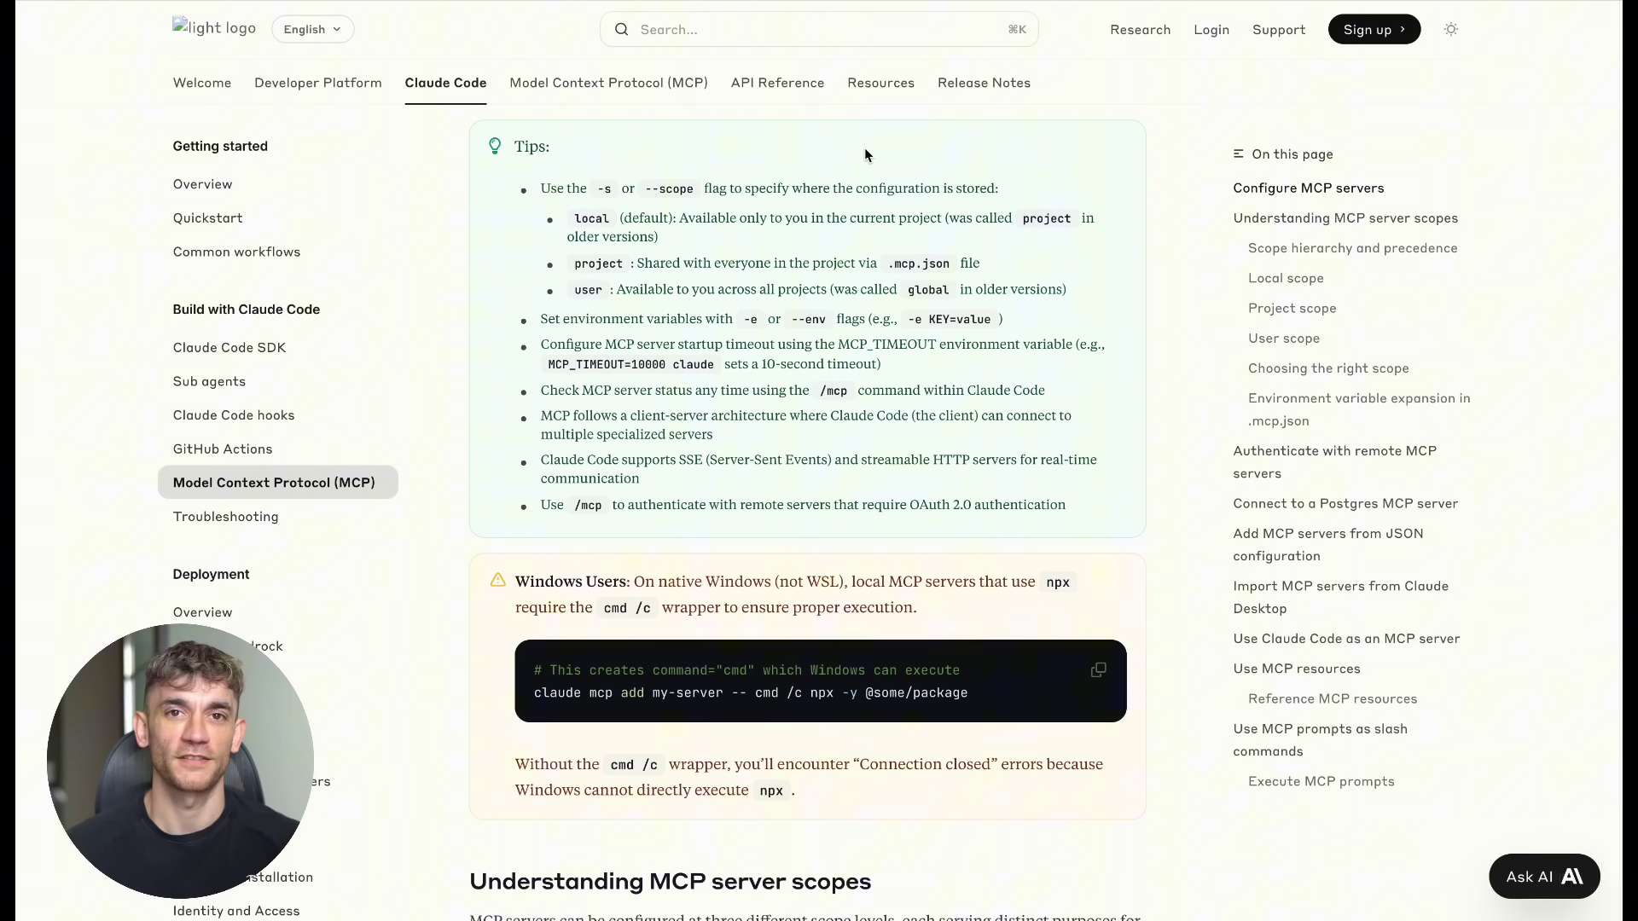
scroll(864, 147, "down", 6)
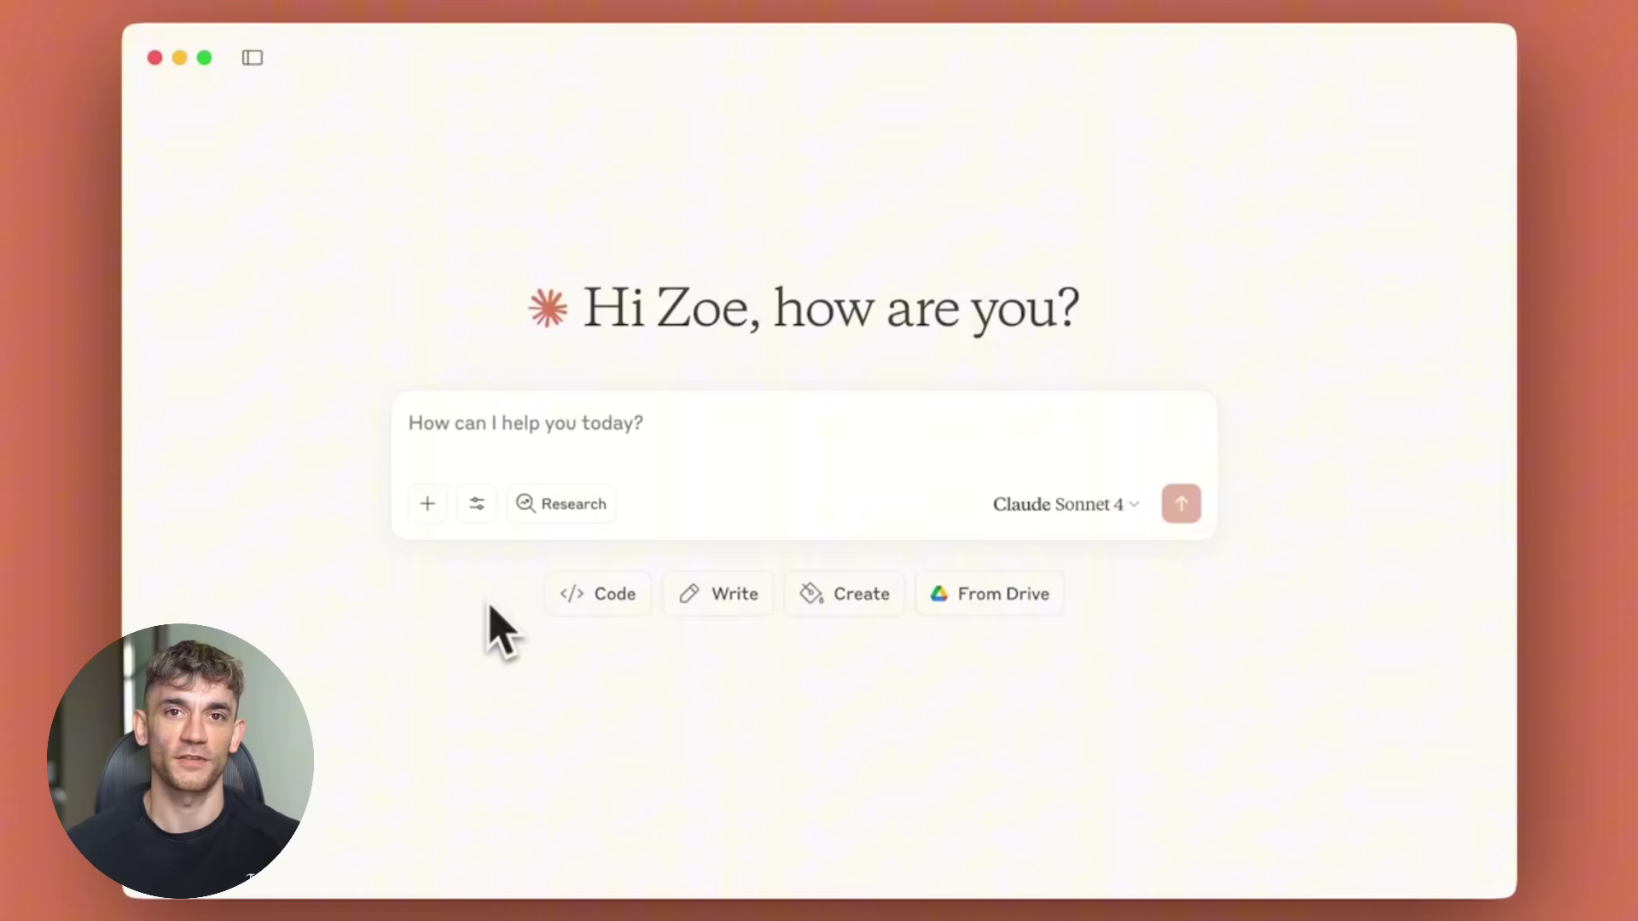
Attach the reading nook guide from Google Drive and send the Canva infographic prompt to Claude
left_click(477, 503)
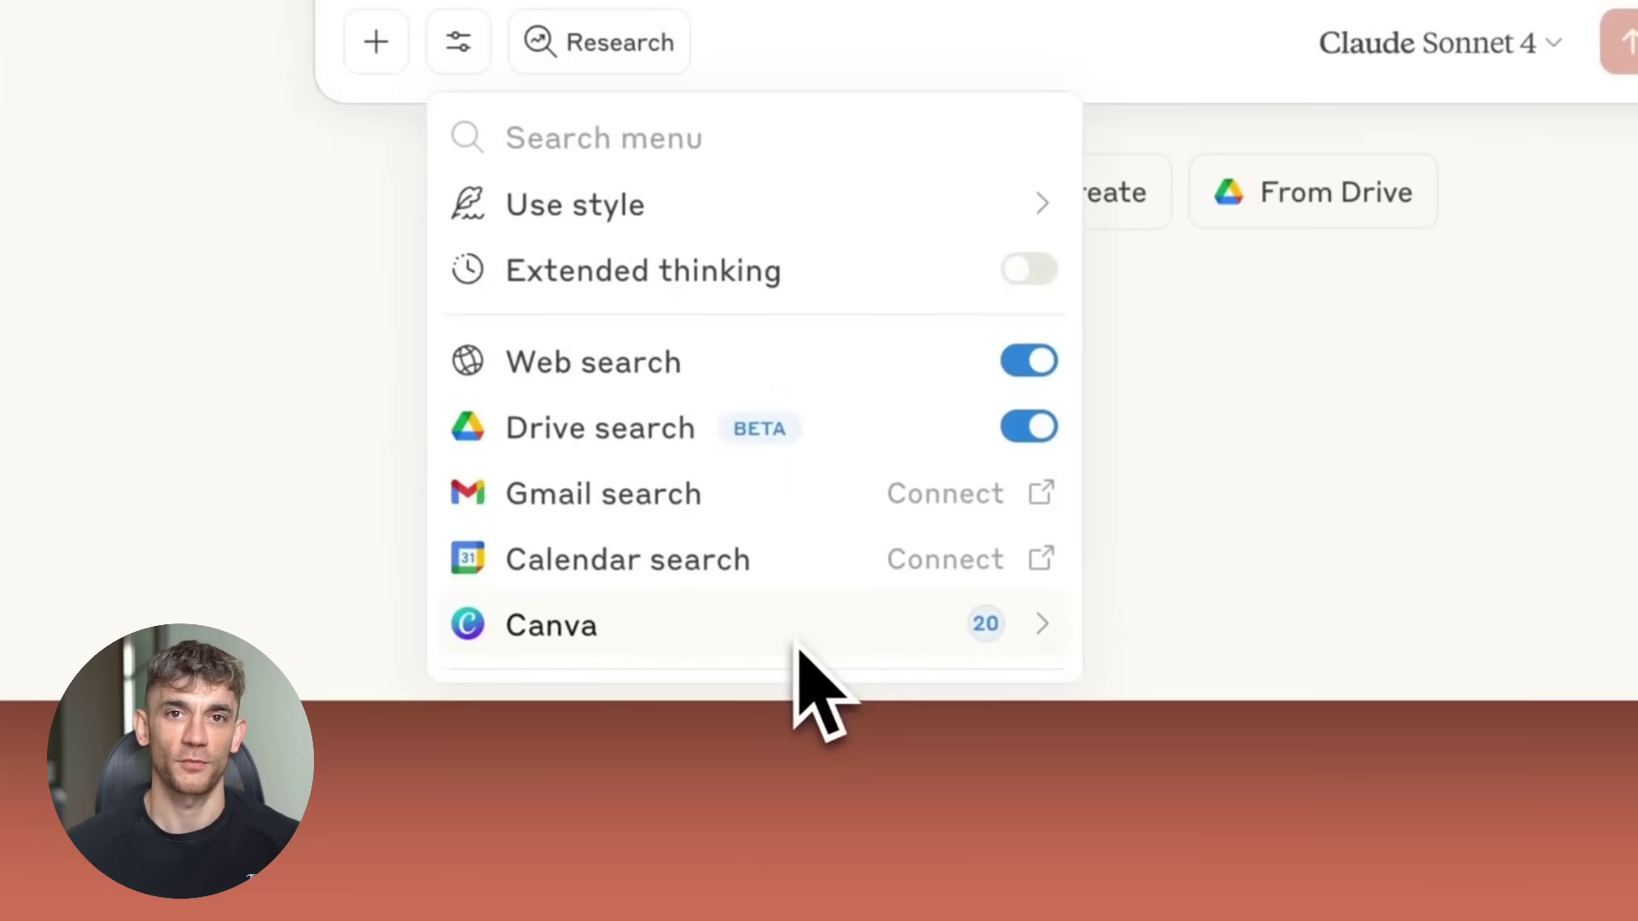
left_click(815, 692)
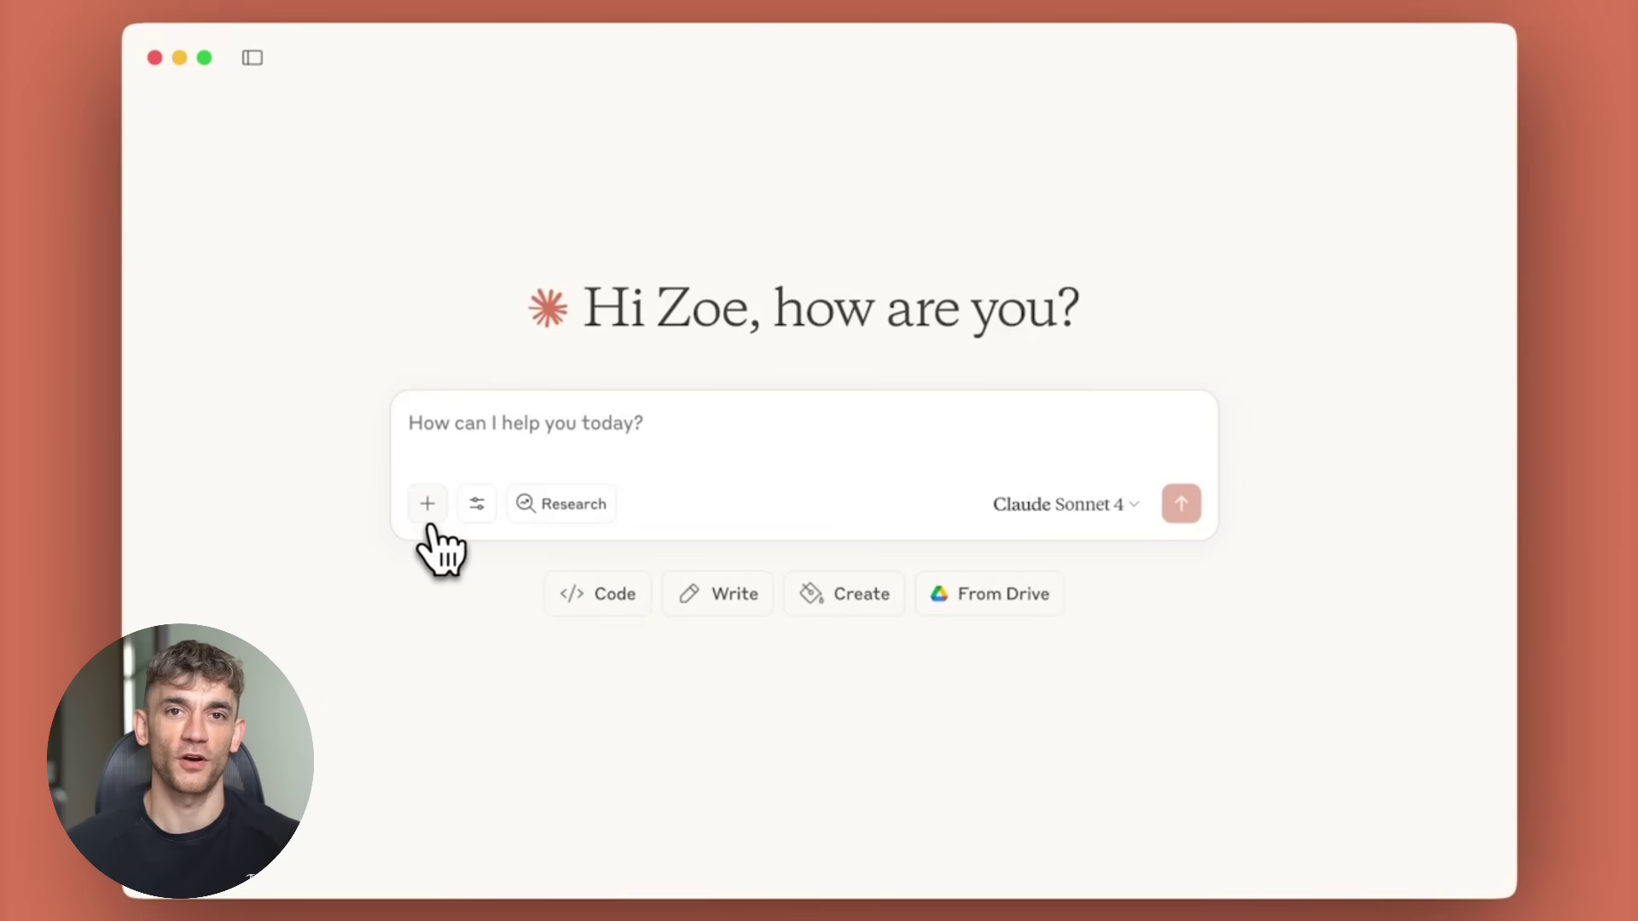
left_click(427, 514)
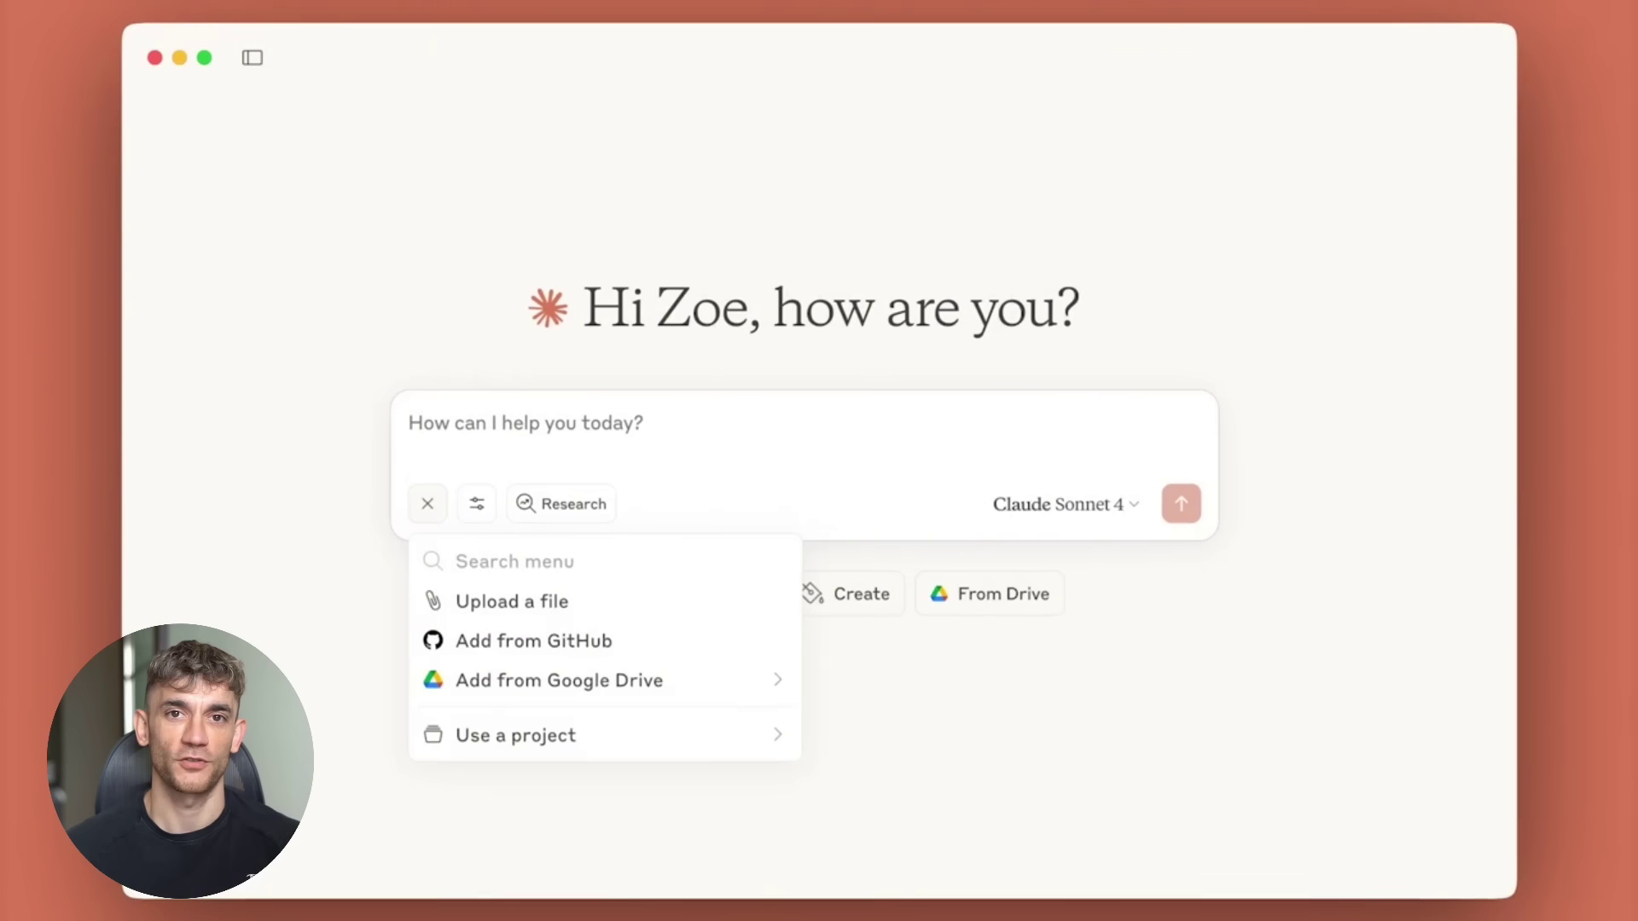
left_click(772, 682)
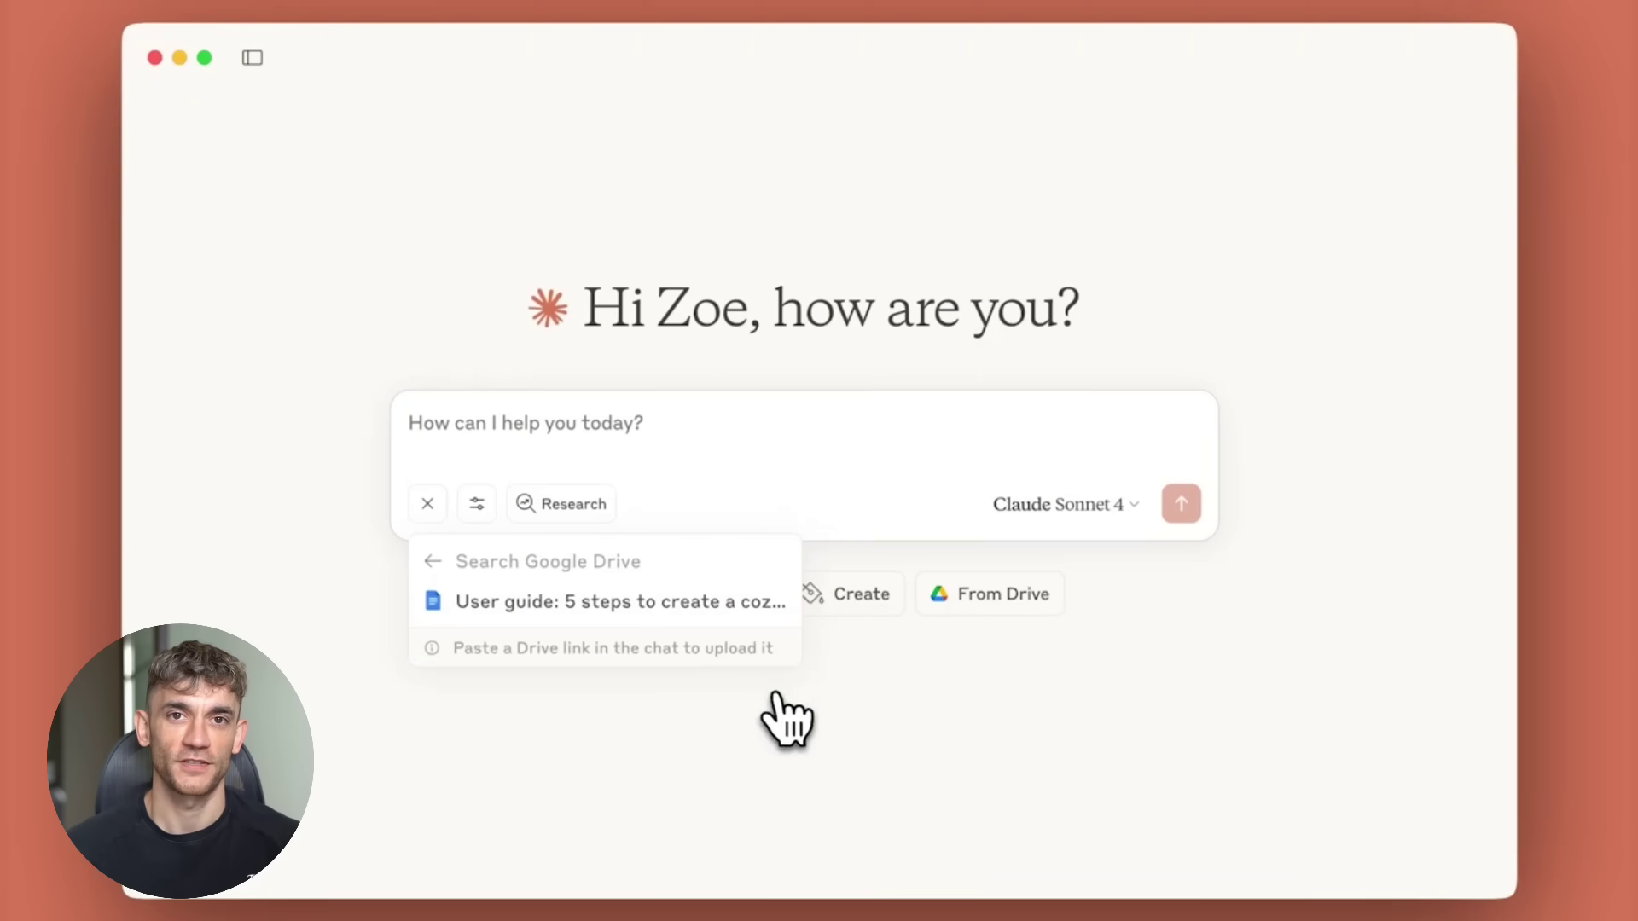
left_click(734, 603)
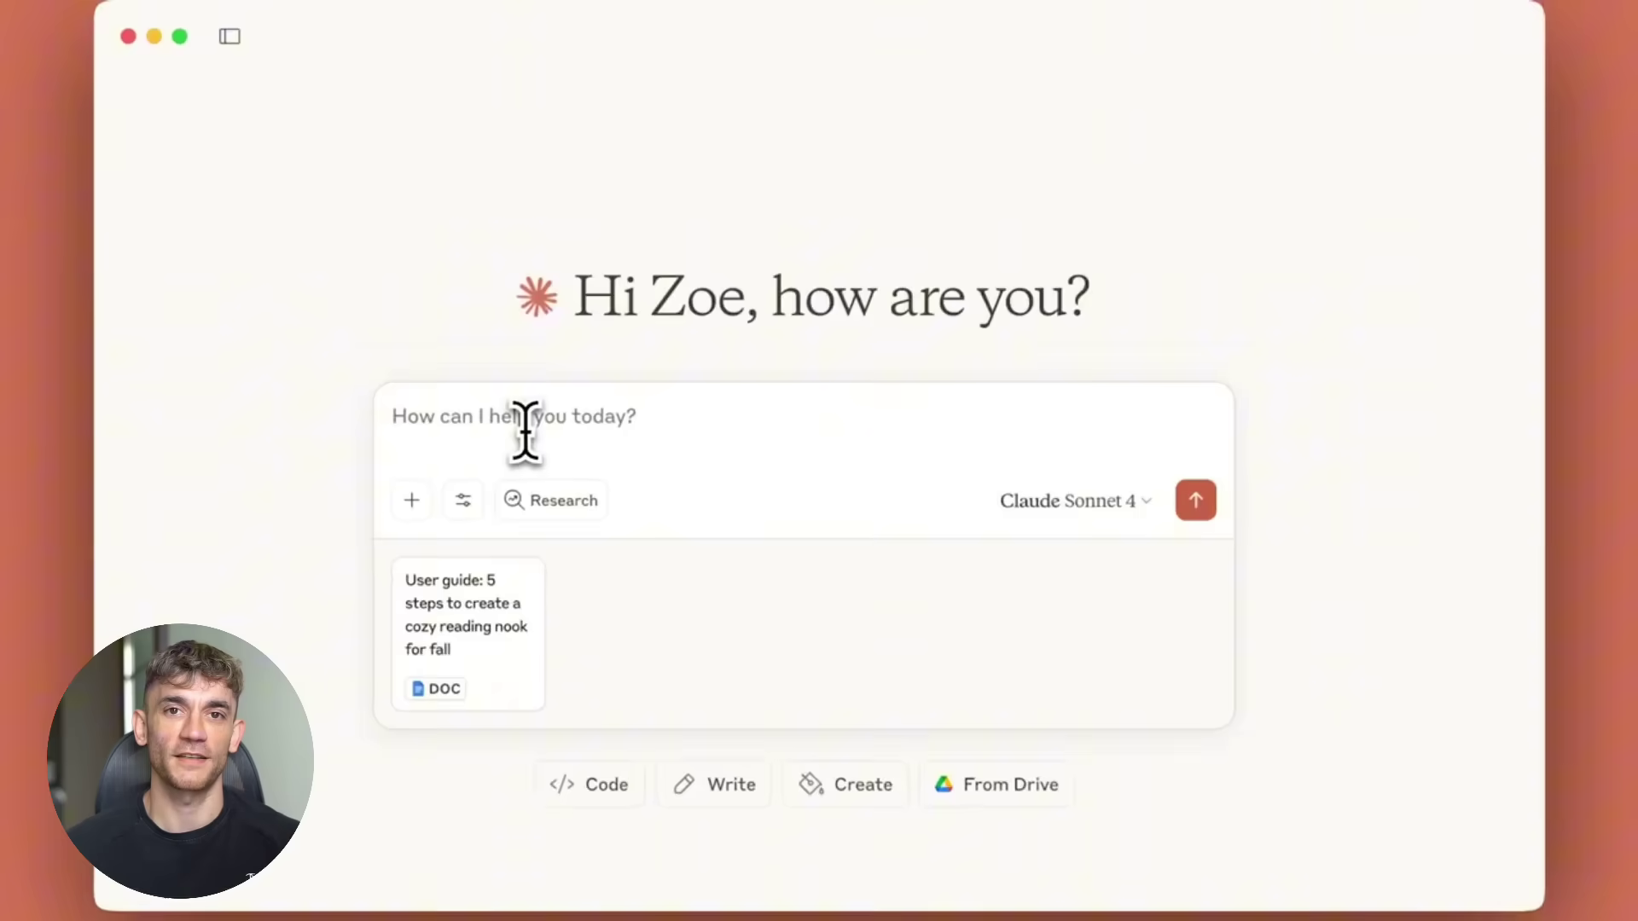
left_click(523, 424)
type("Claude, can you create a branded infographic in Canva from this post?")
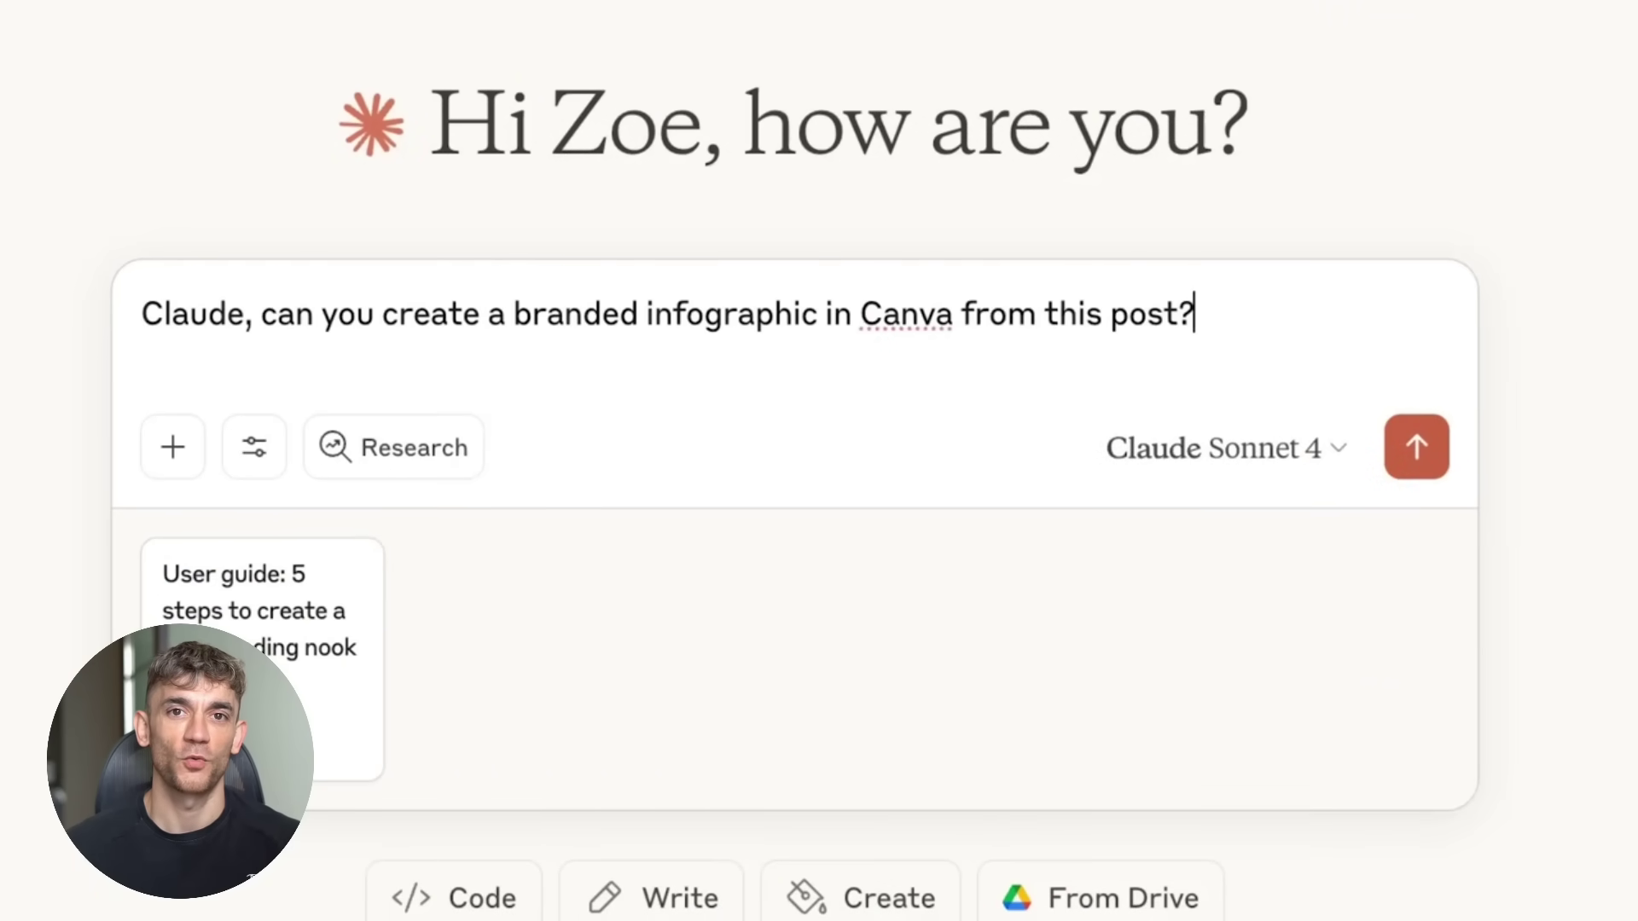
key("Return")
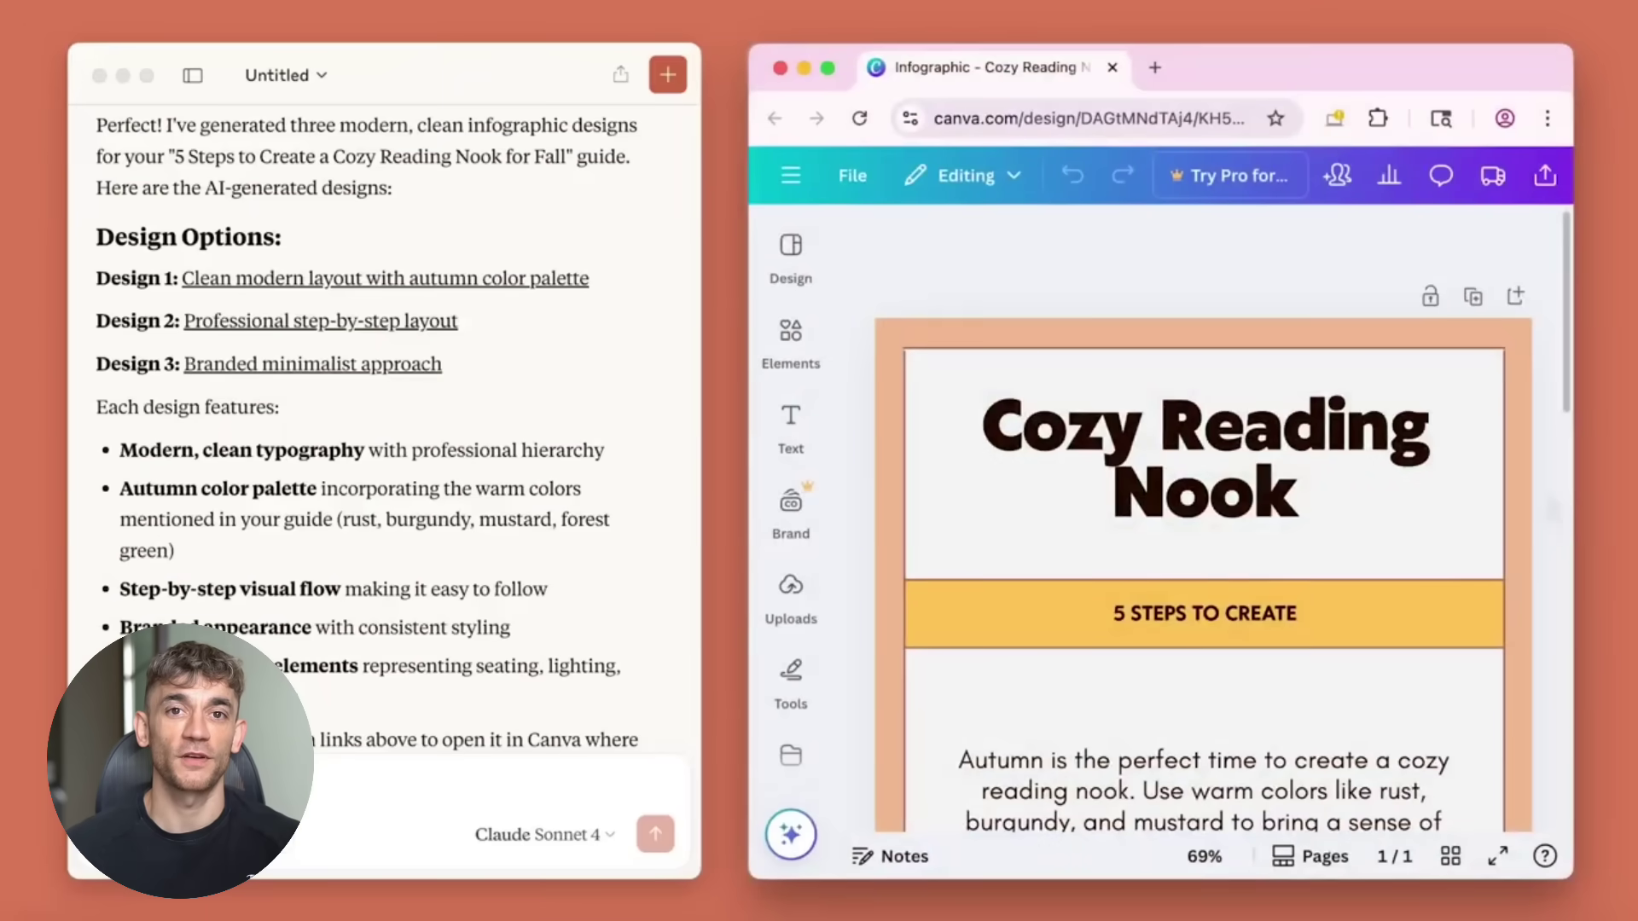
Scroll through the Cozy Reading Nook infographic in Canva beside the Google Docs guide
scroll(1548, 495, "down", 6)
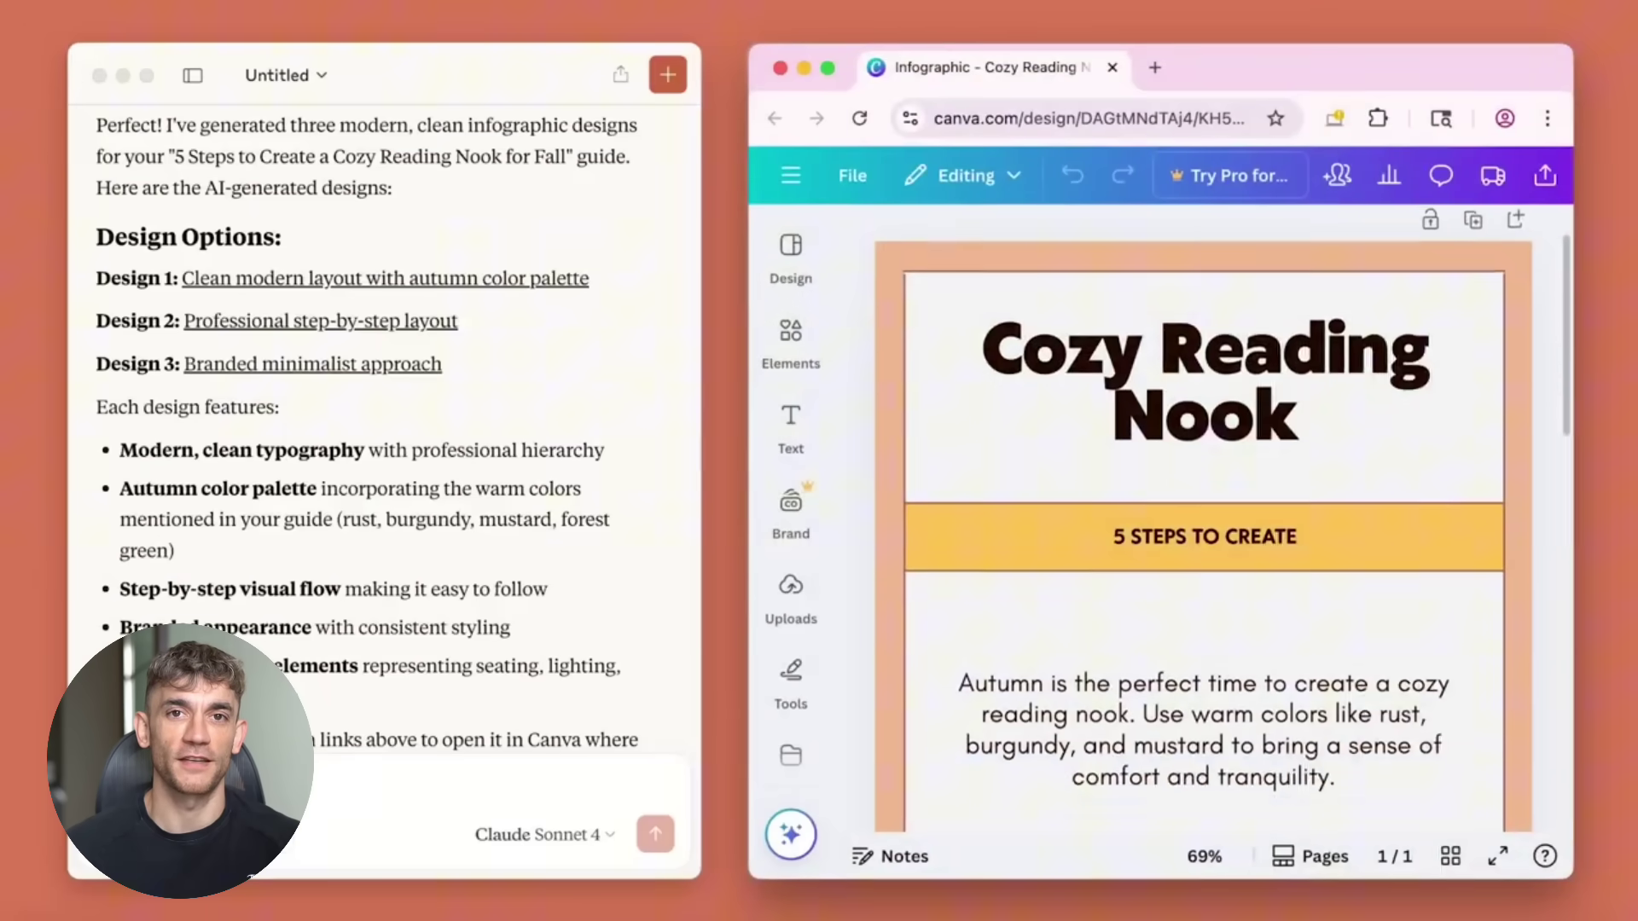
scroll(1203, 512, "down", 10)
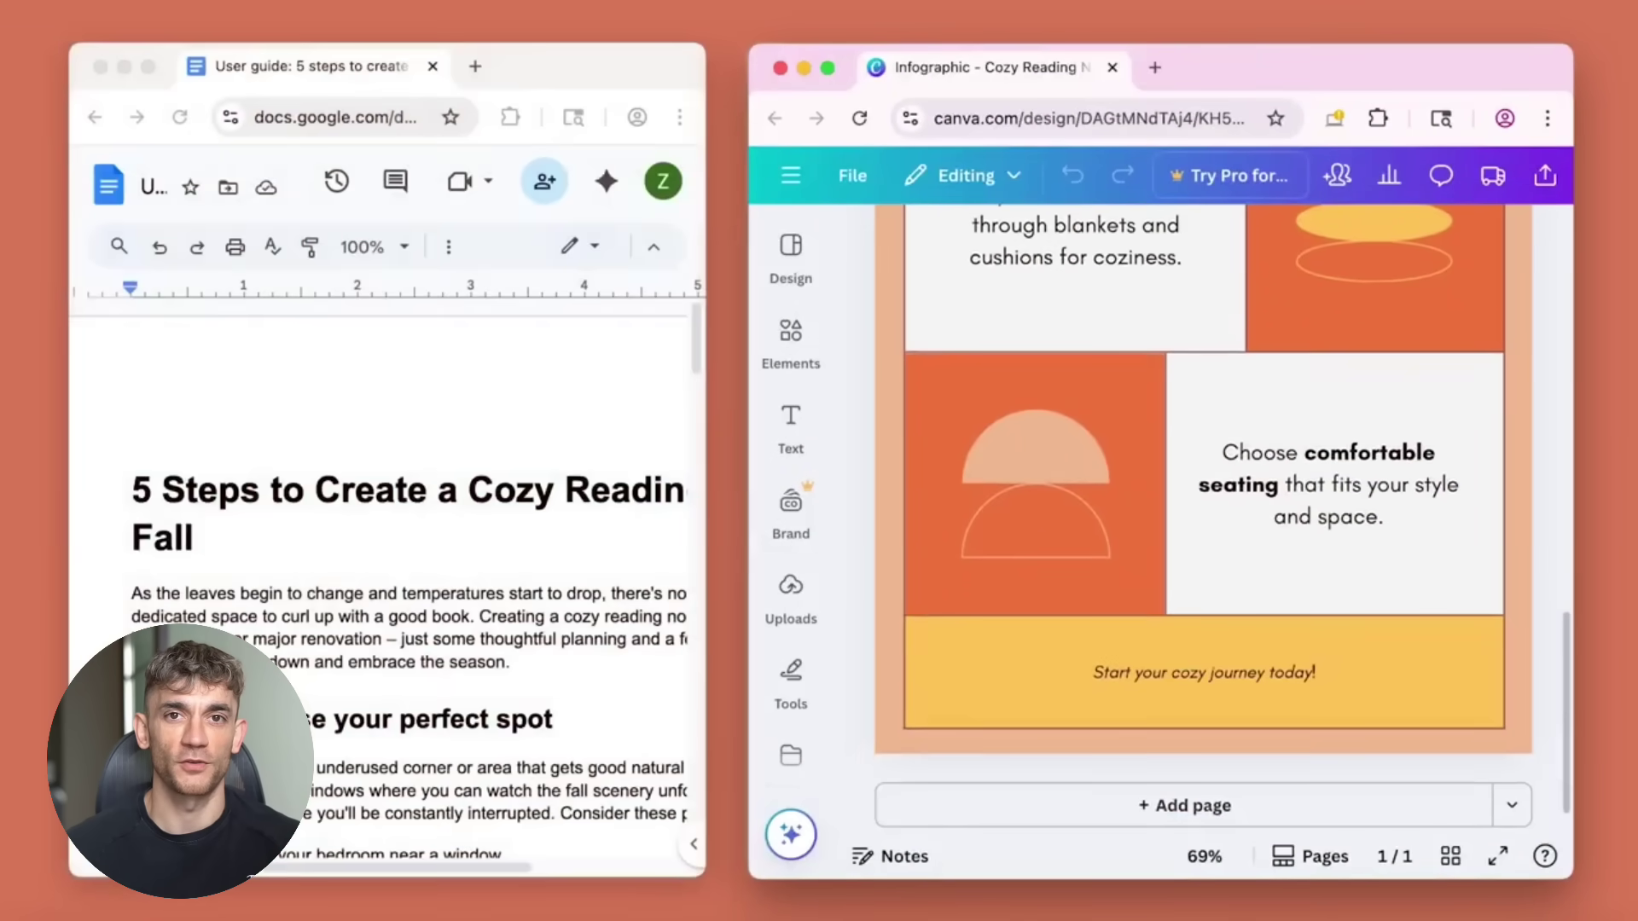
scroll(1203, 512, "up", 10)
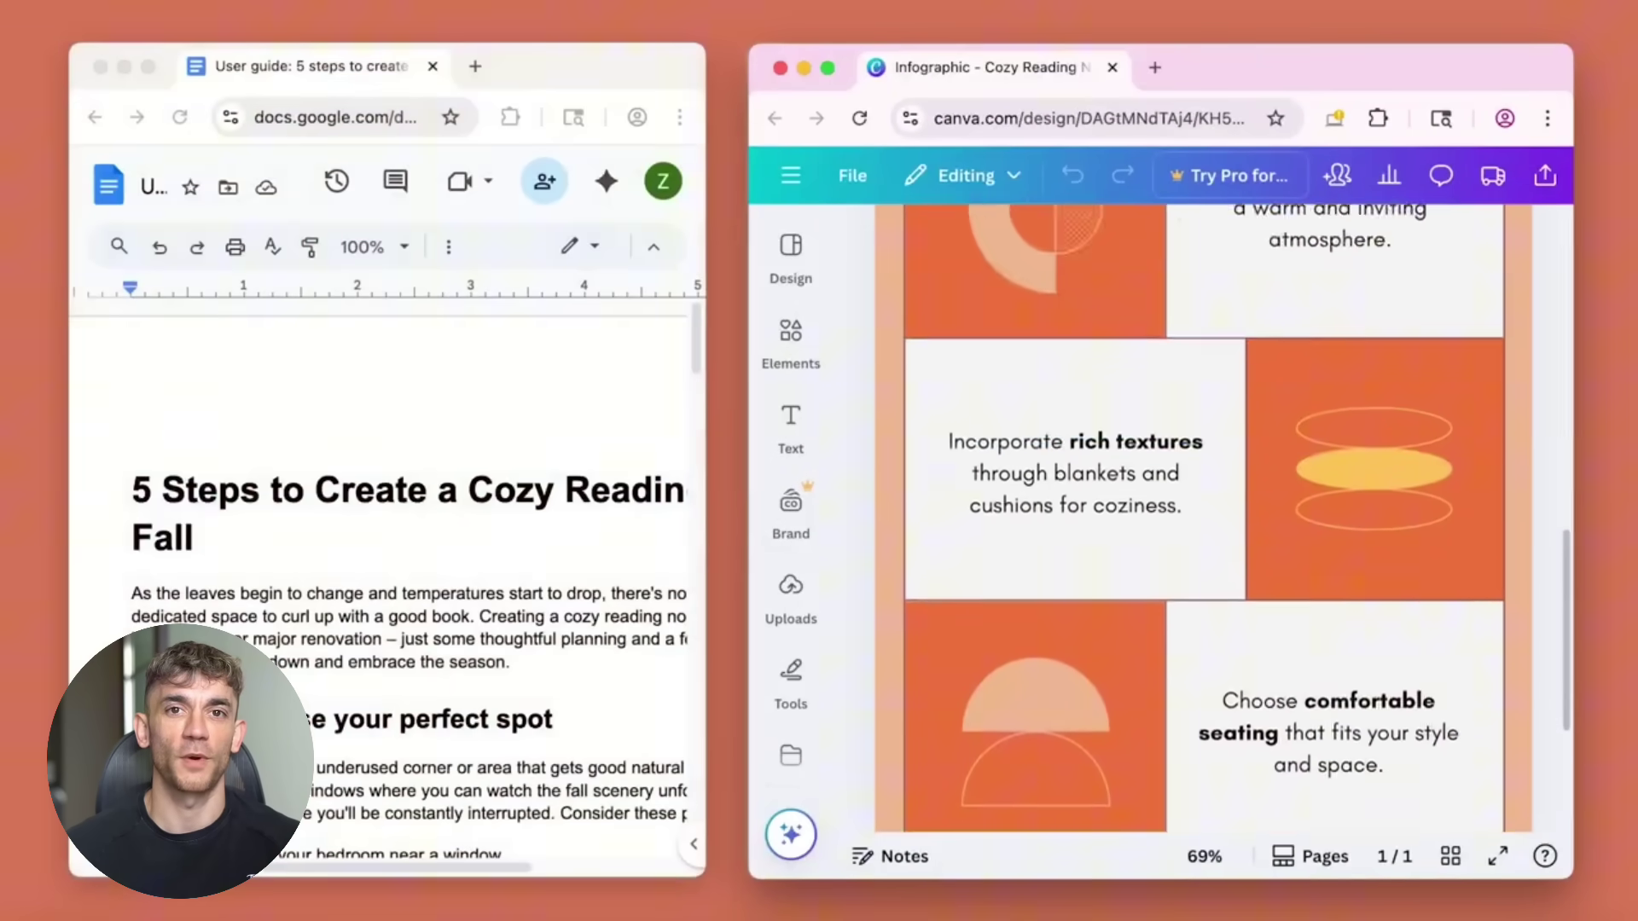
scroll(1203, 512, "up", 3)
scroll(384, 554, "down", 6)
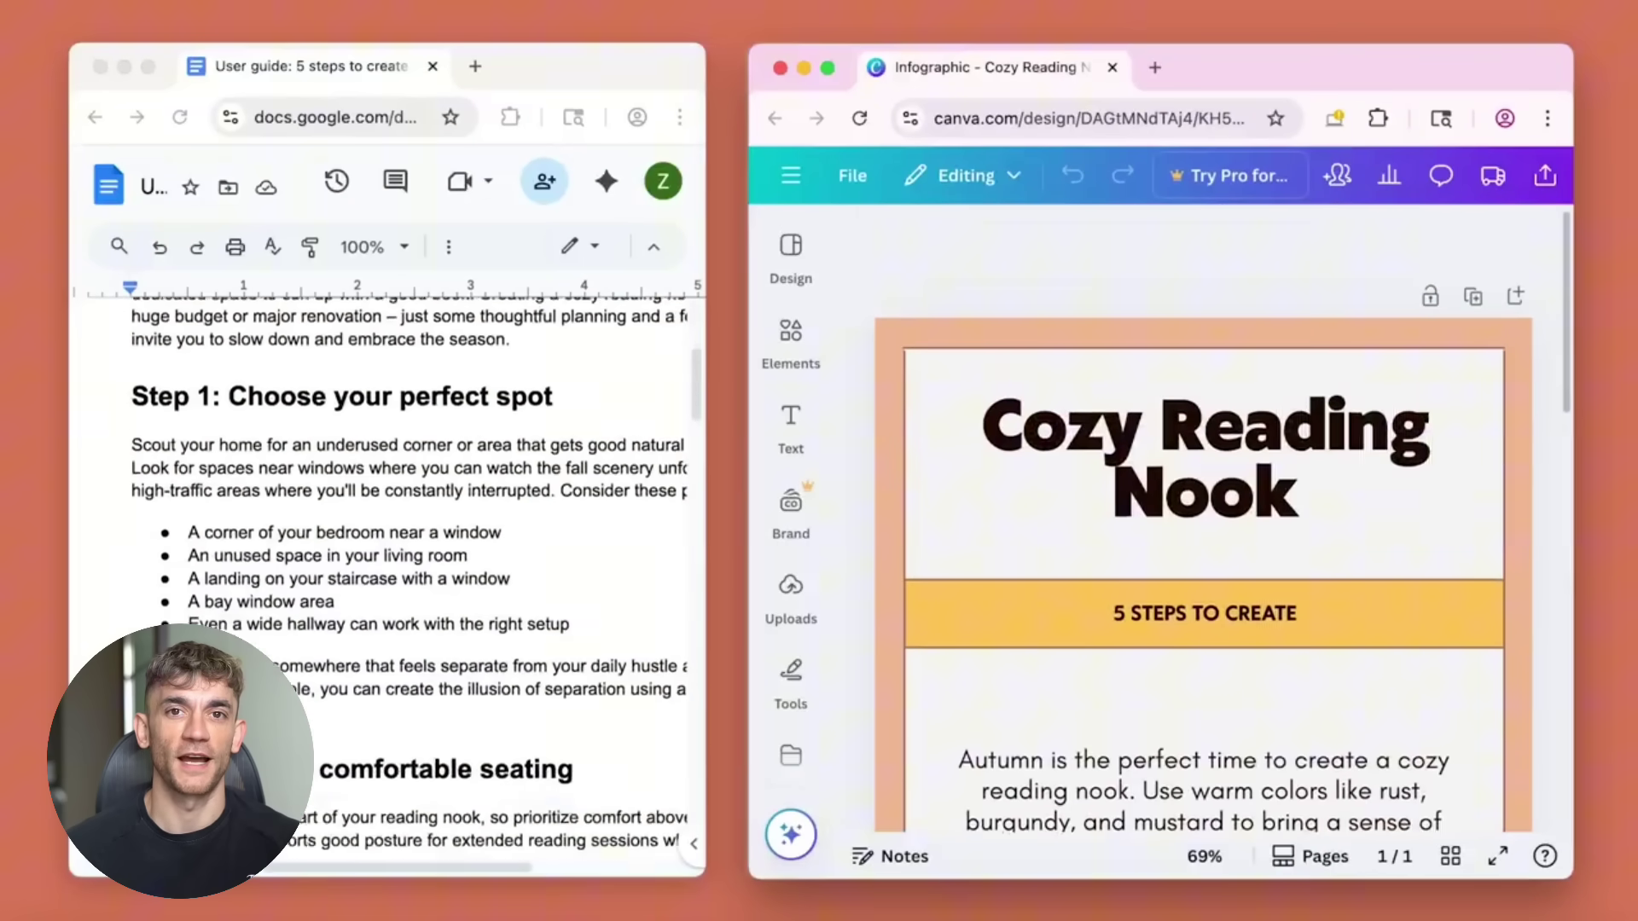
scroll(384, 554, "down", 2)
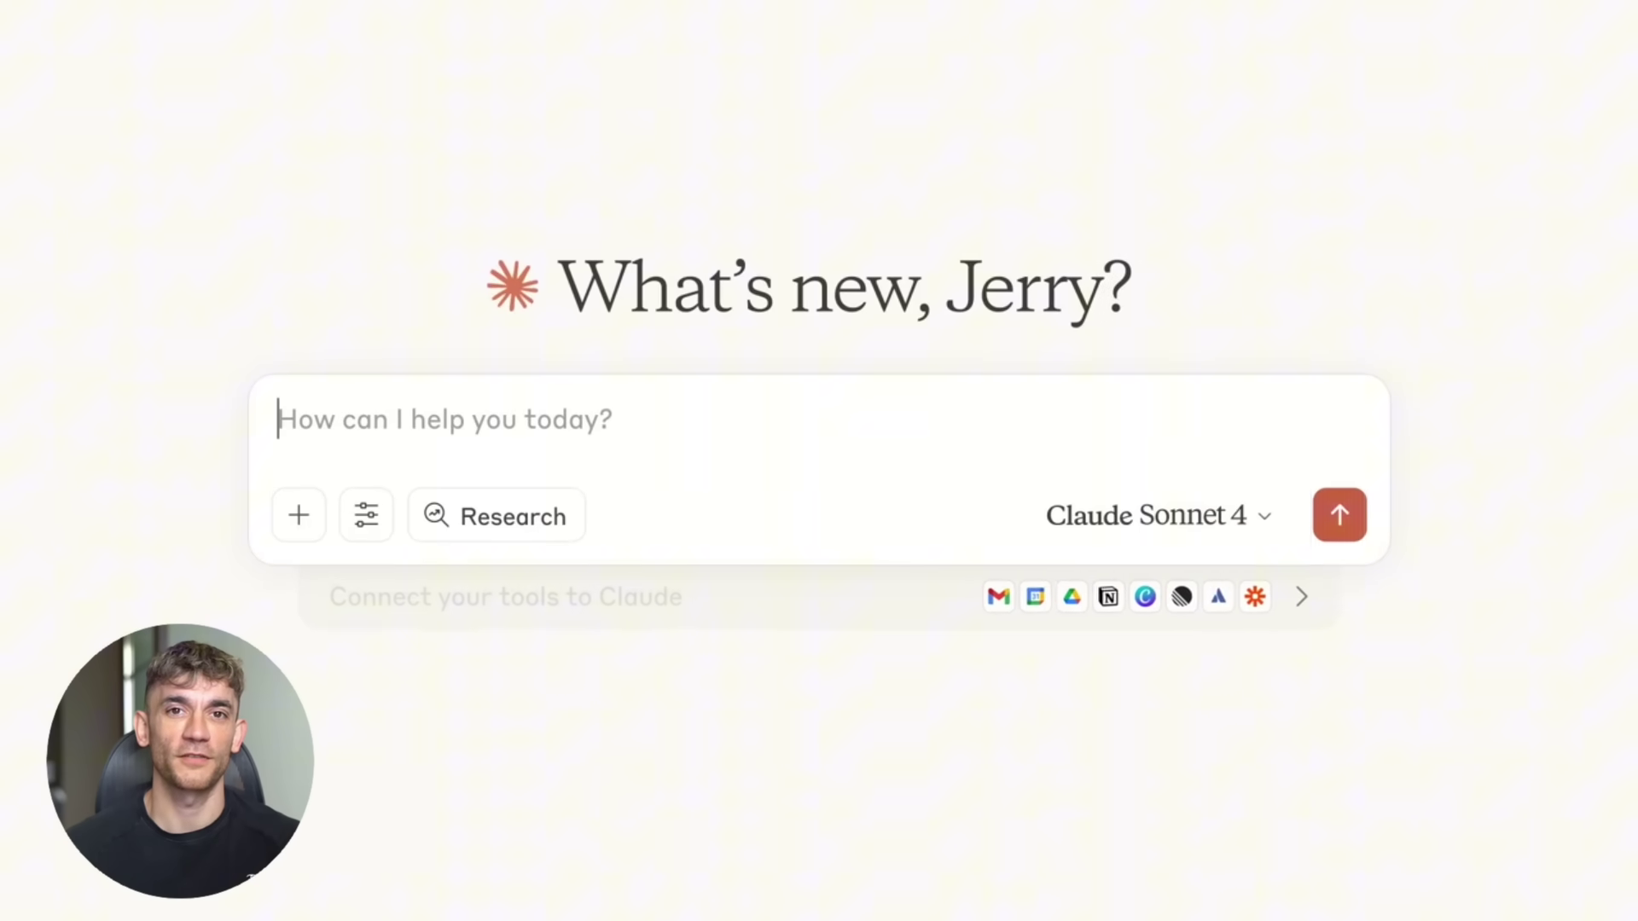
Ask Claude to find the Q3 campaign meeting notes and build an interactive Notion project tracker
left_click(1341, 598)
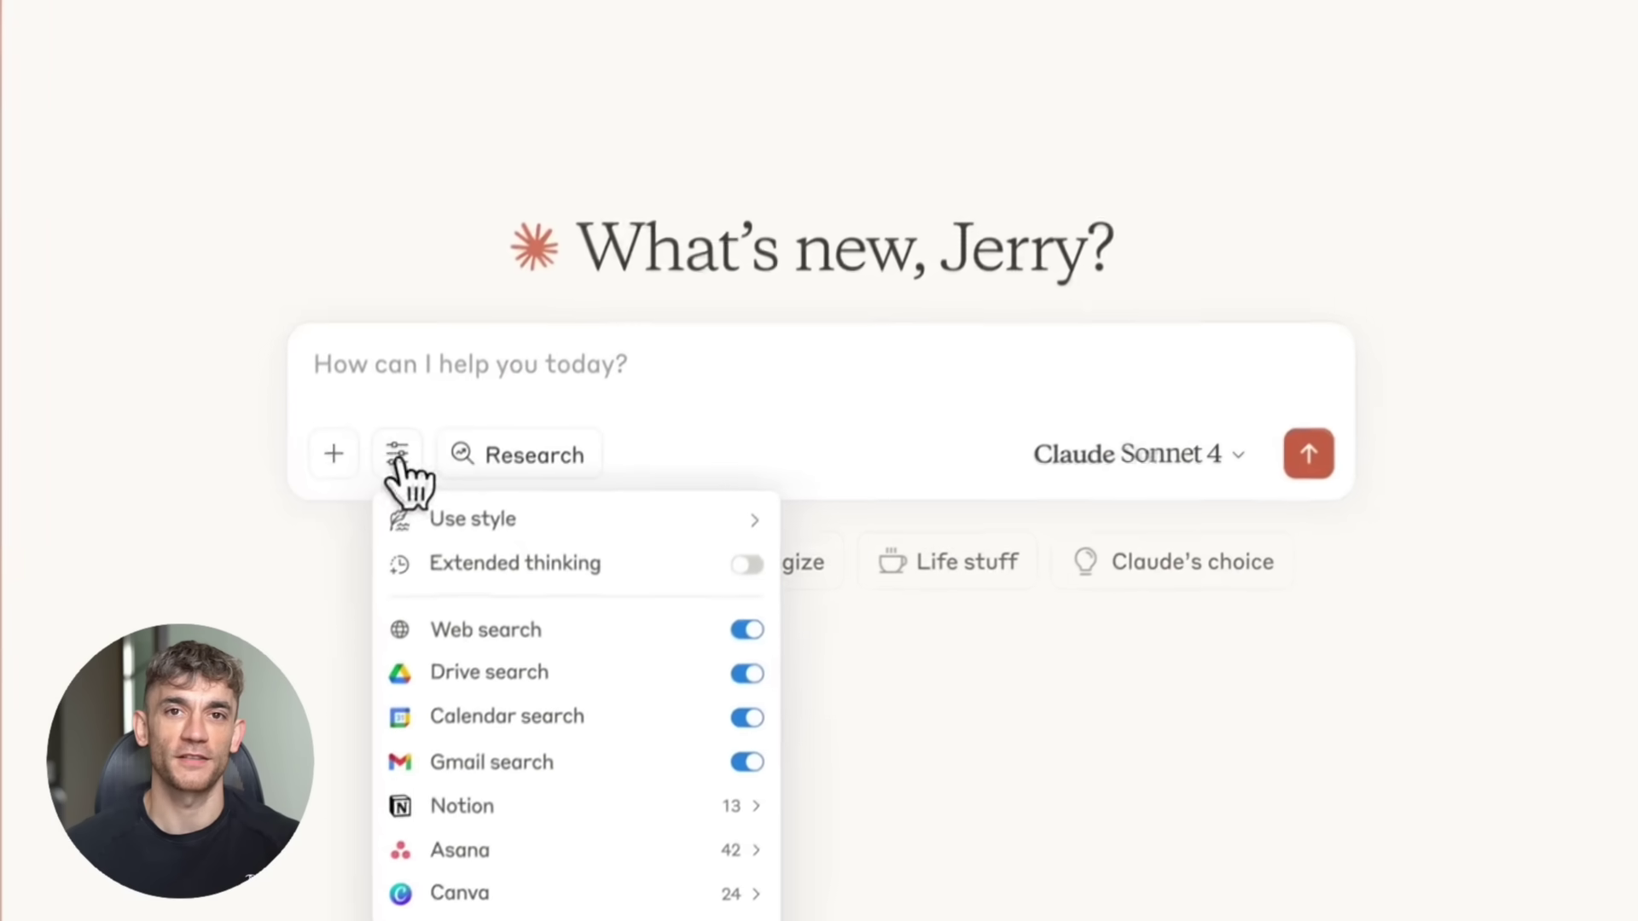
left_click(396, 459)
type("Can you fi")
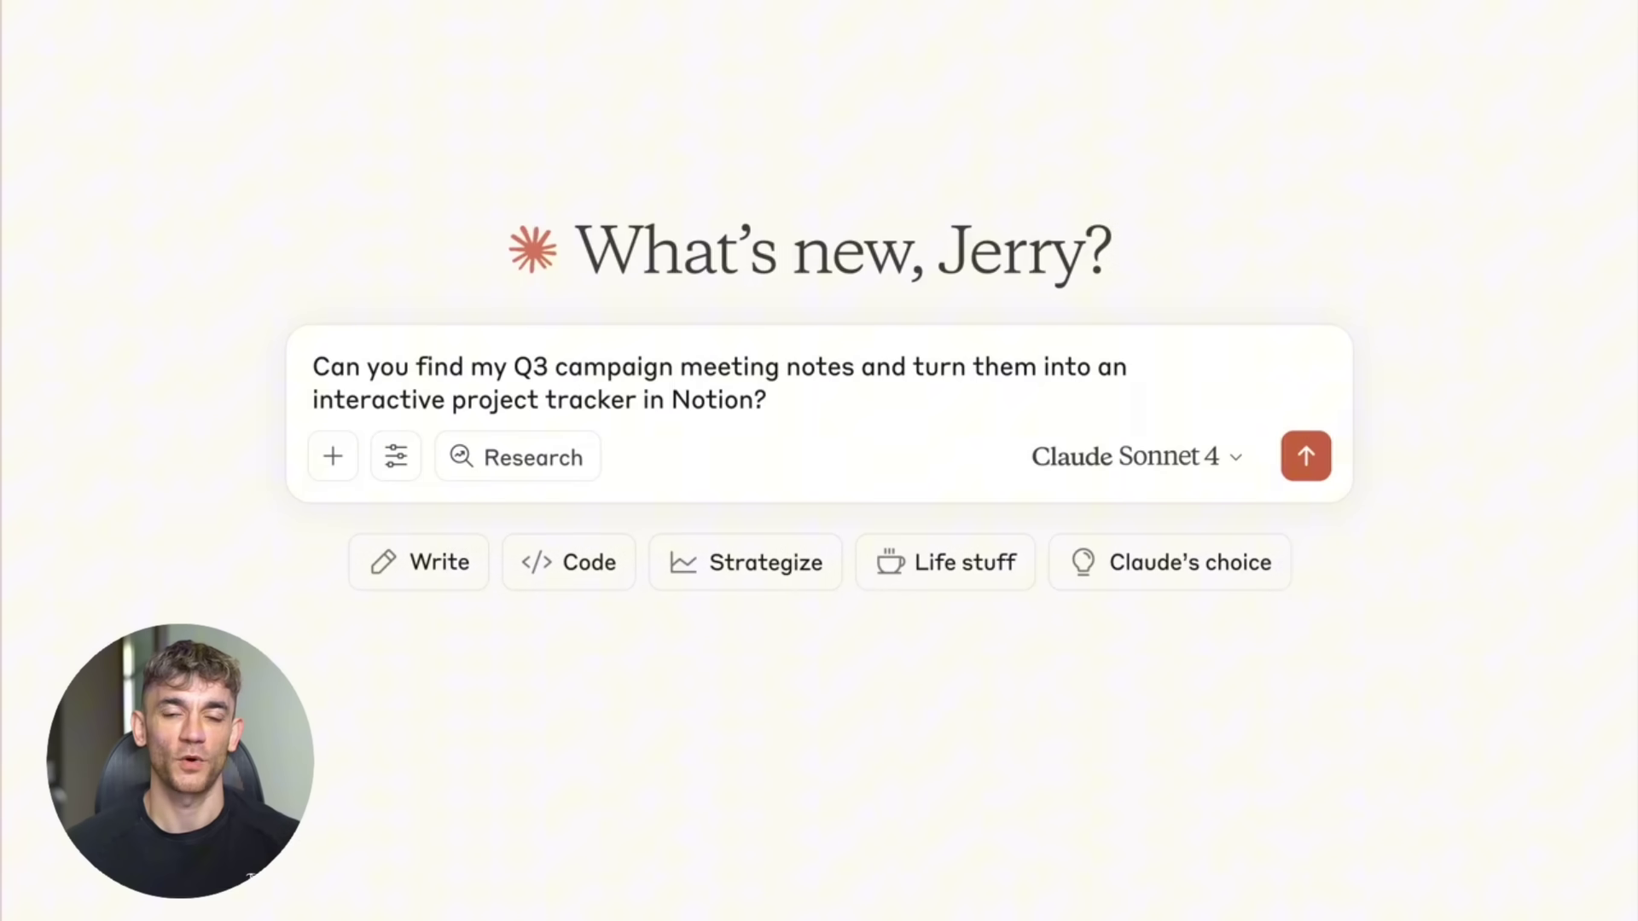
key("Return")
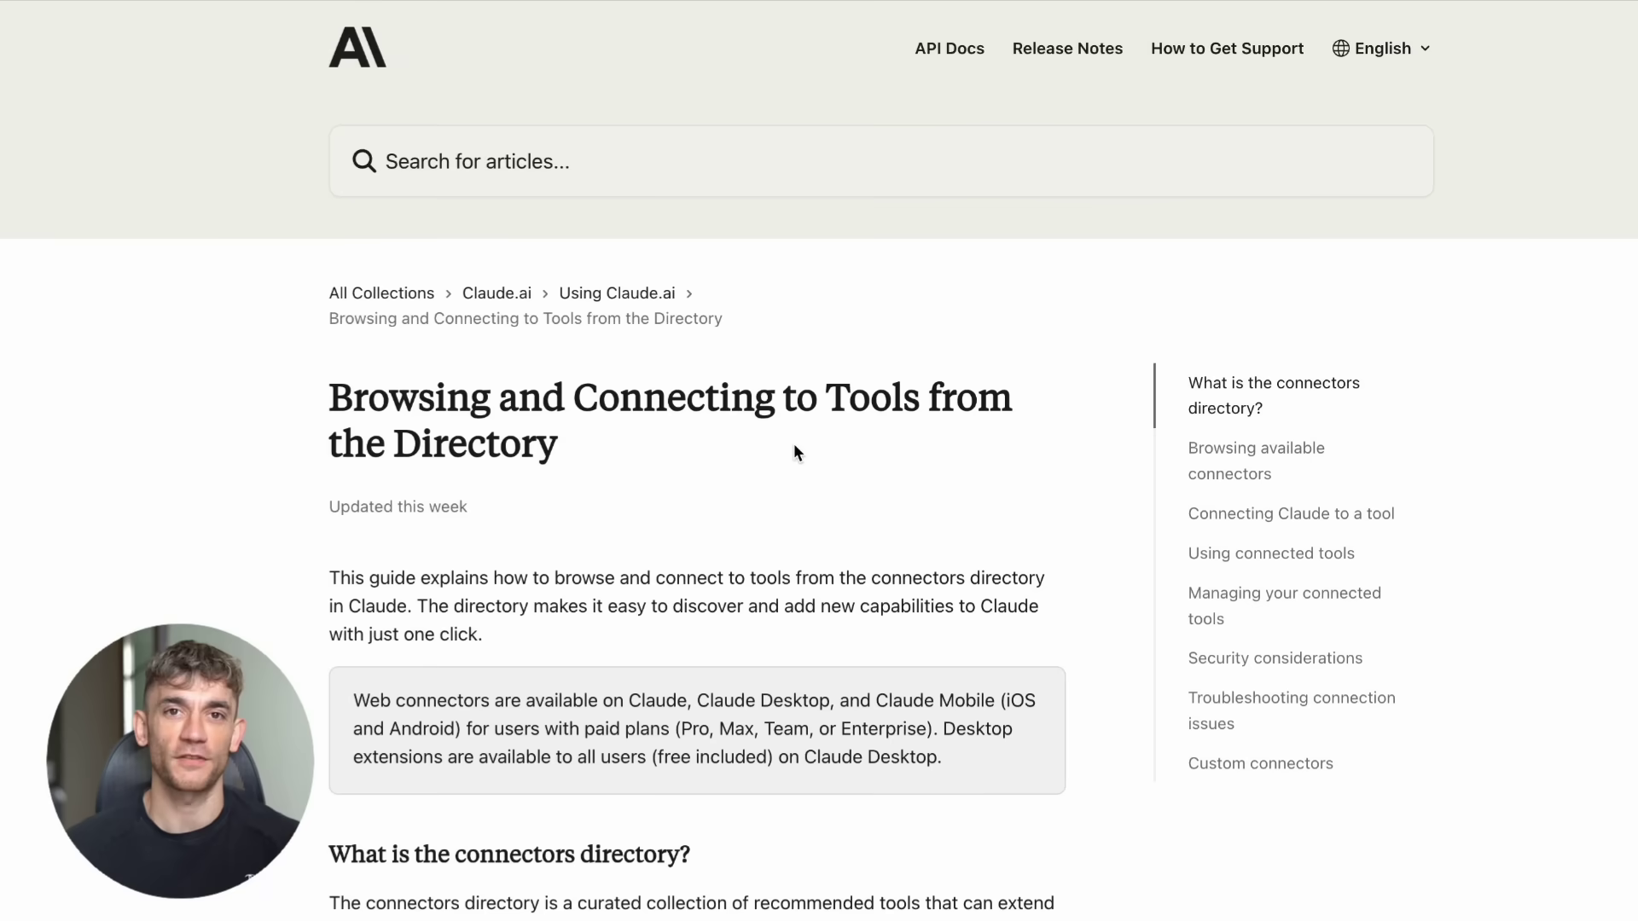
Scroll the connectors directory help article down to the 'Browsing available connectors' section
scroll(794, 452, "down", 5)
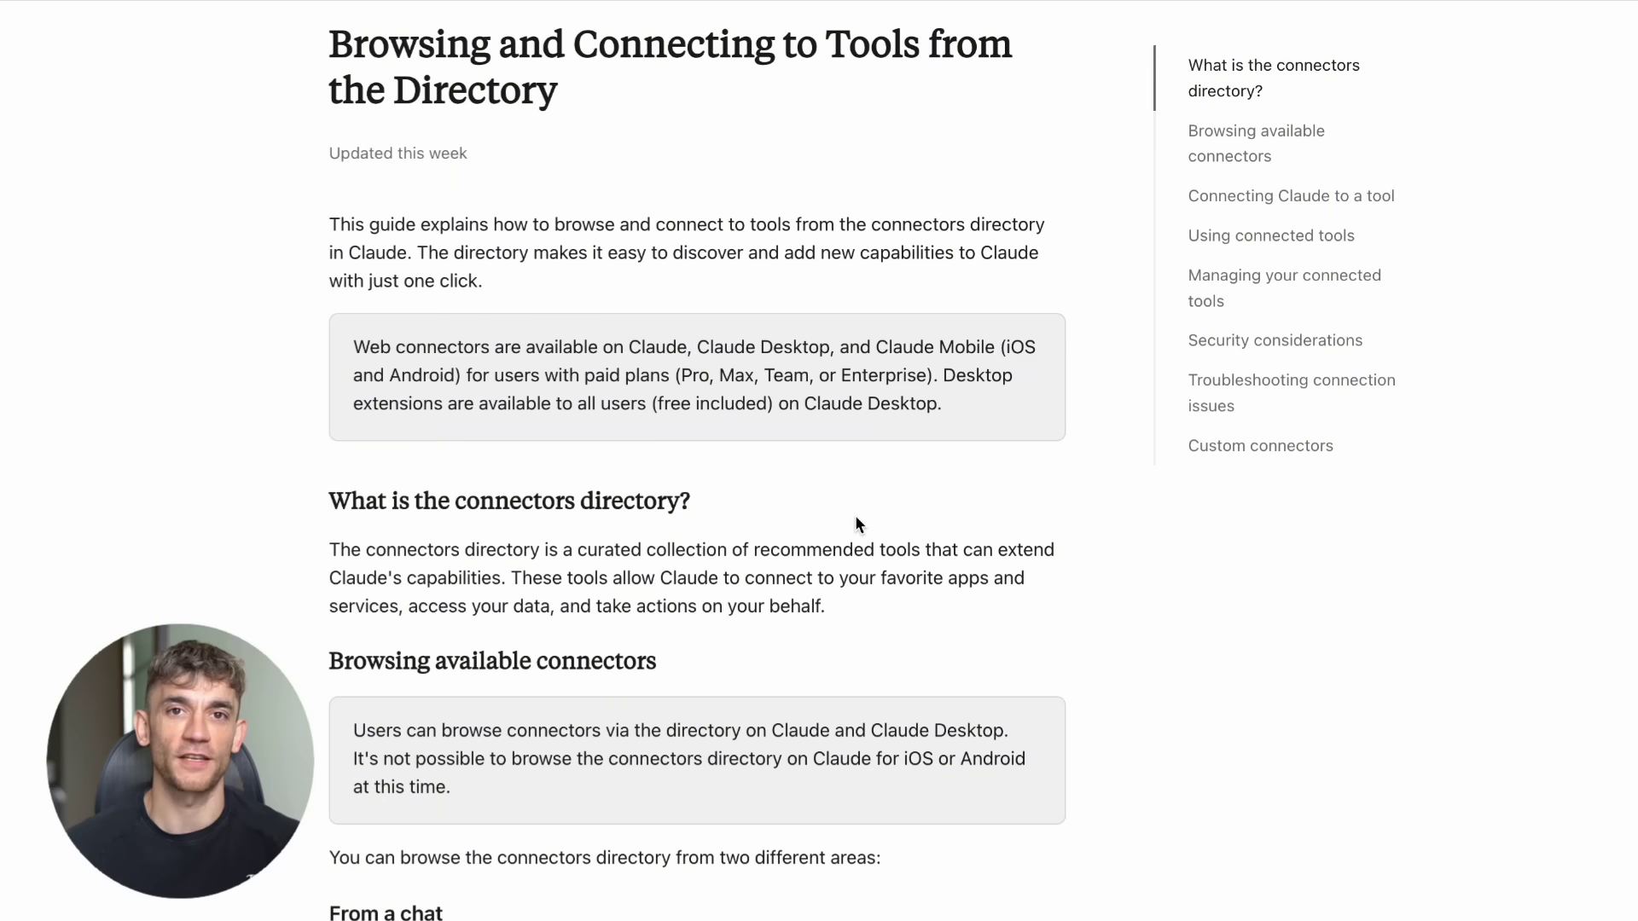
scroll(855, 515, "down", 6)
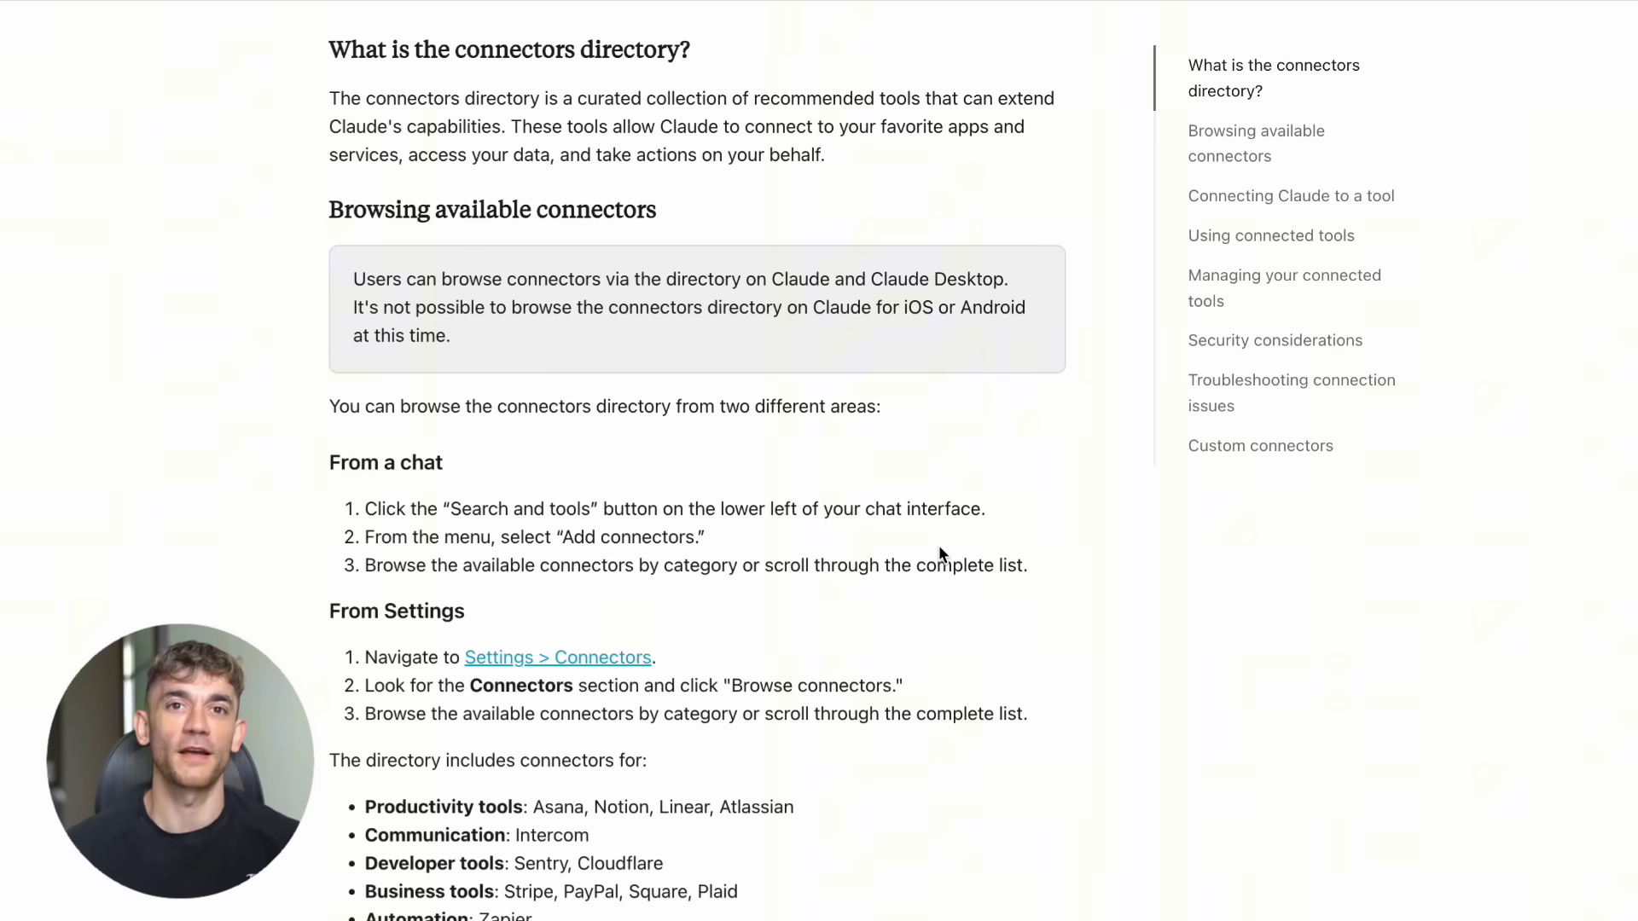
scroll(939, 550, "down", 12)
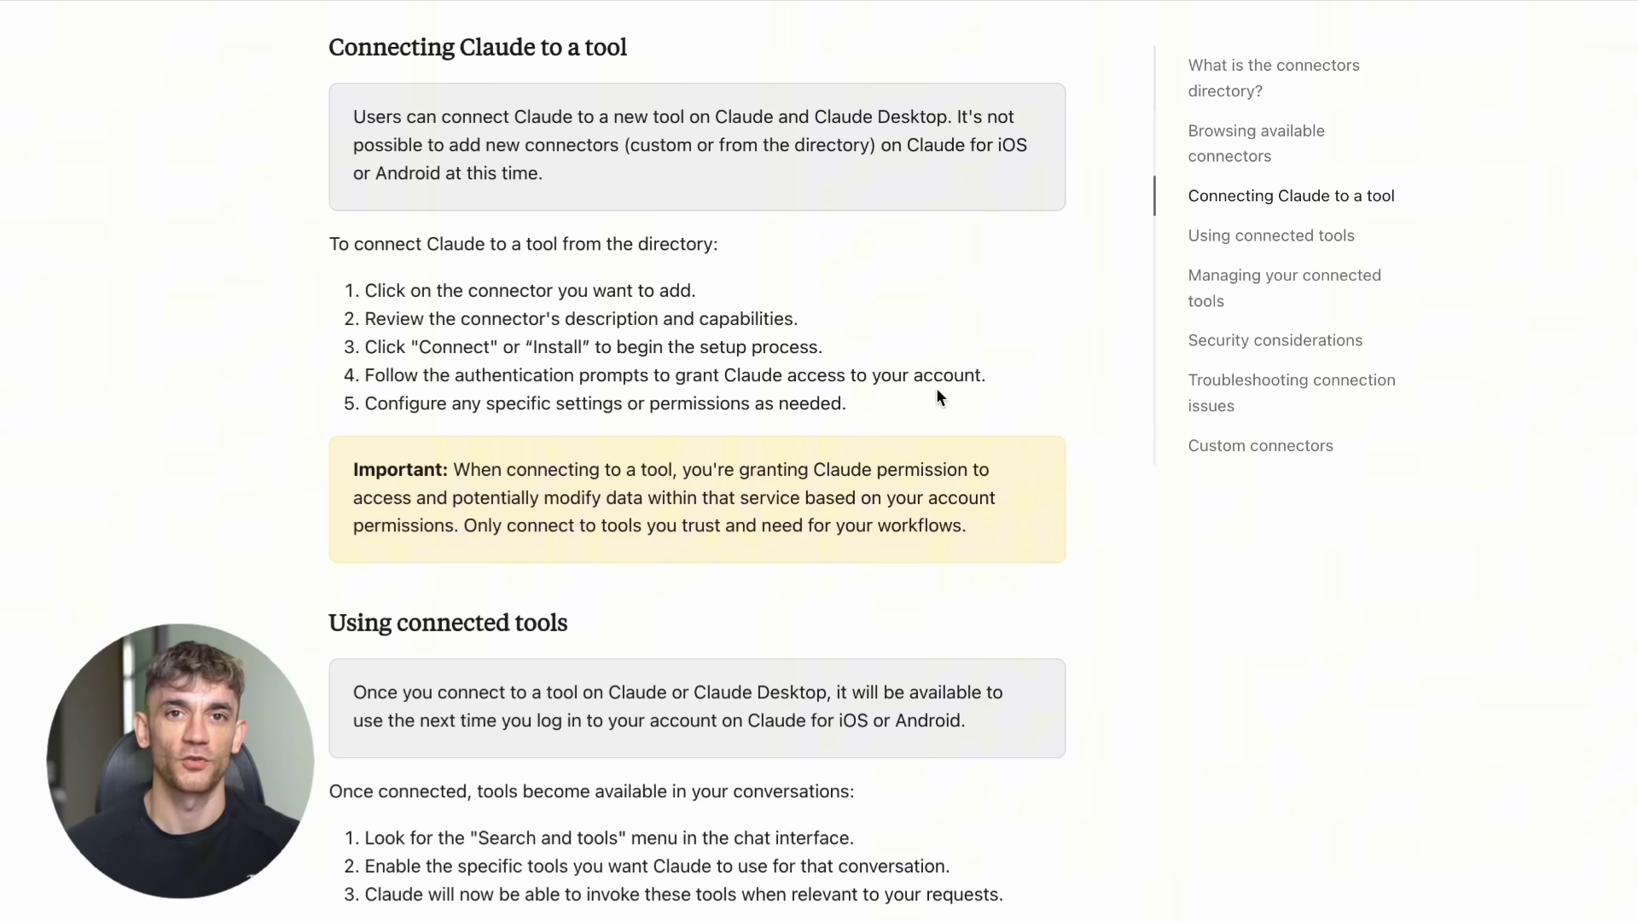
scroll(936, 390, "down", 7)
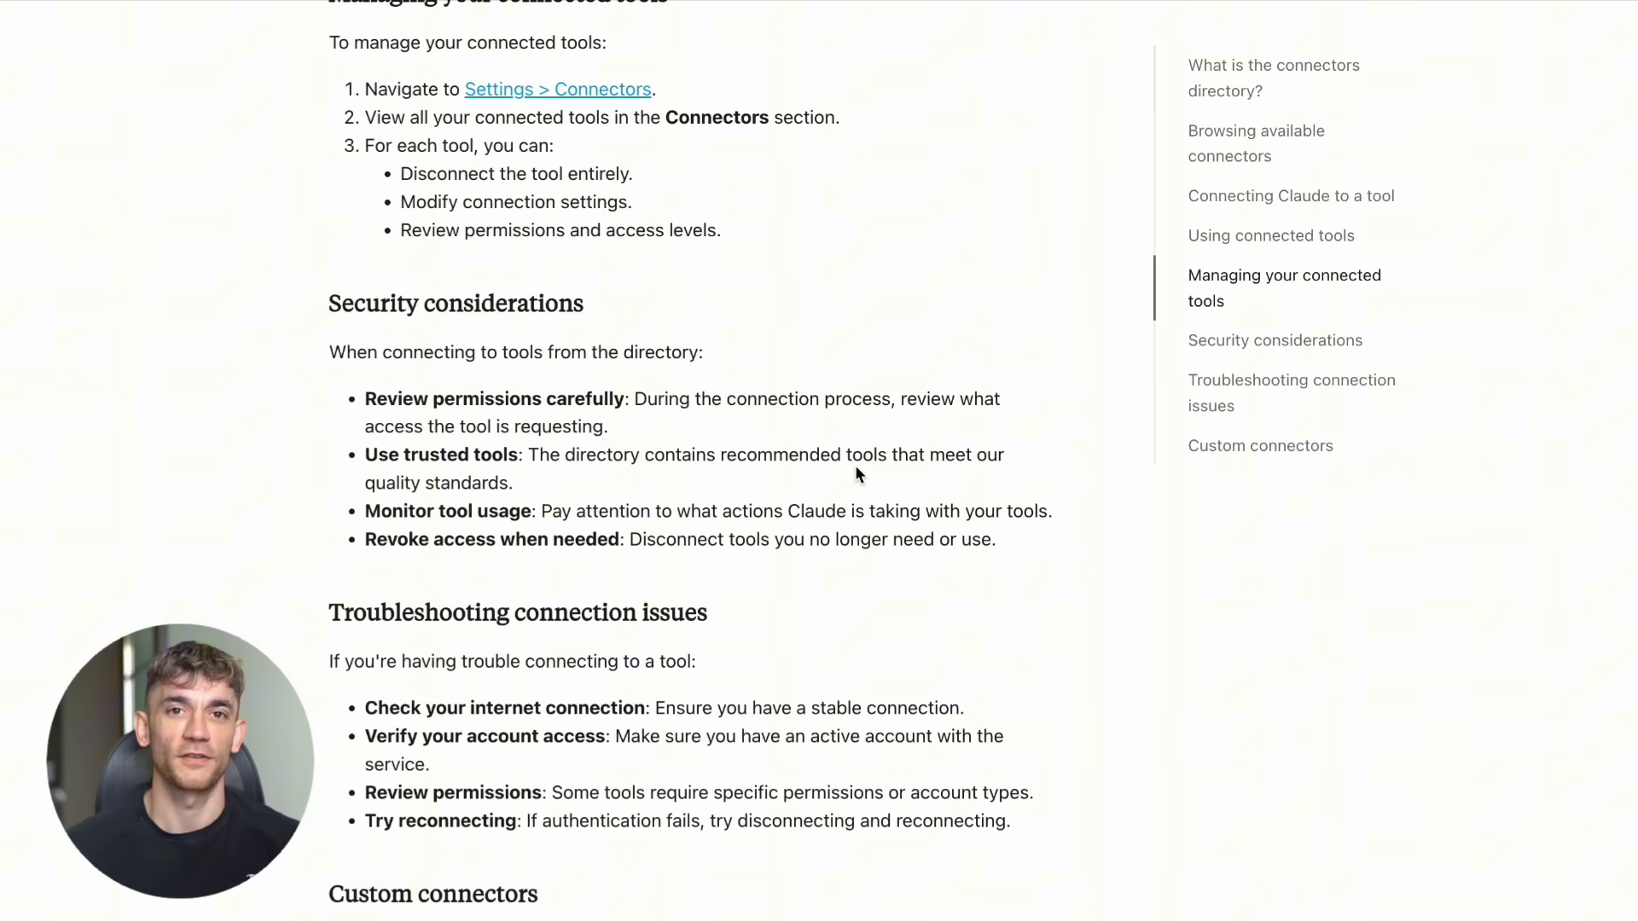
scroll(857, 474, "down", 3)
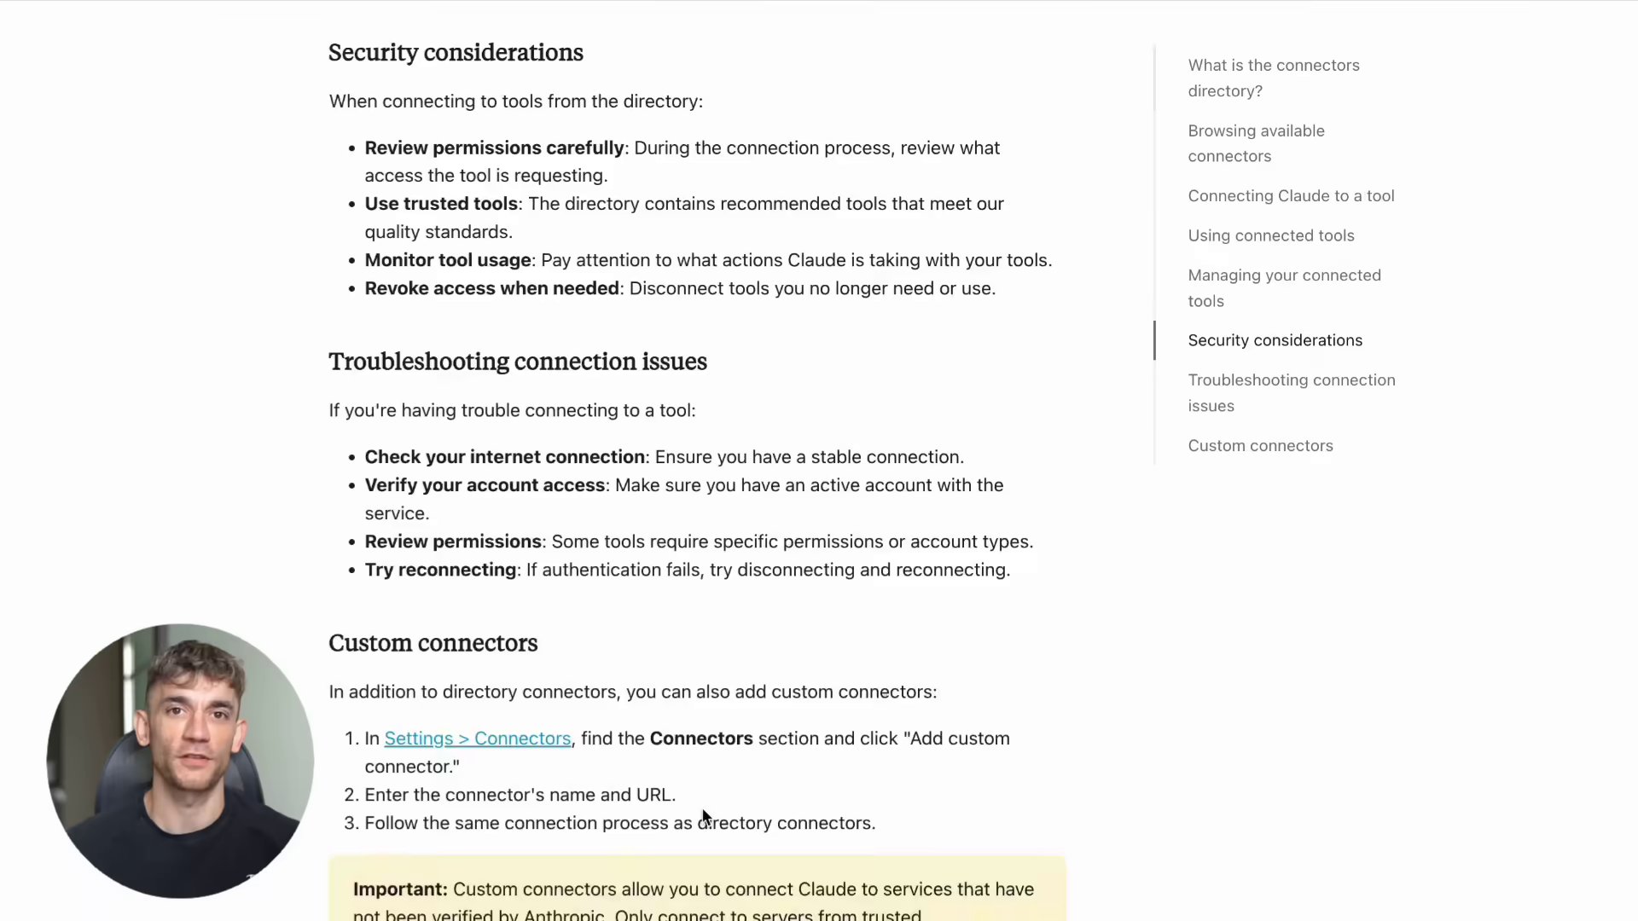
scroll(702, 807, "up", 20)
scroll(701, 807, "up", 1)
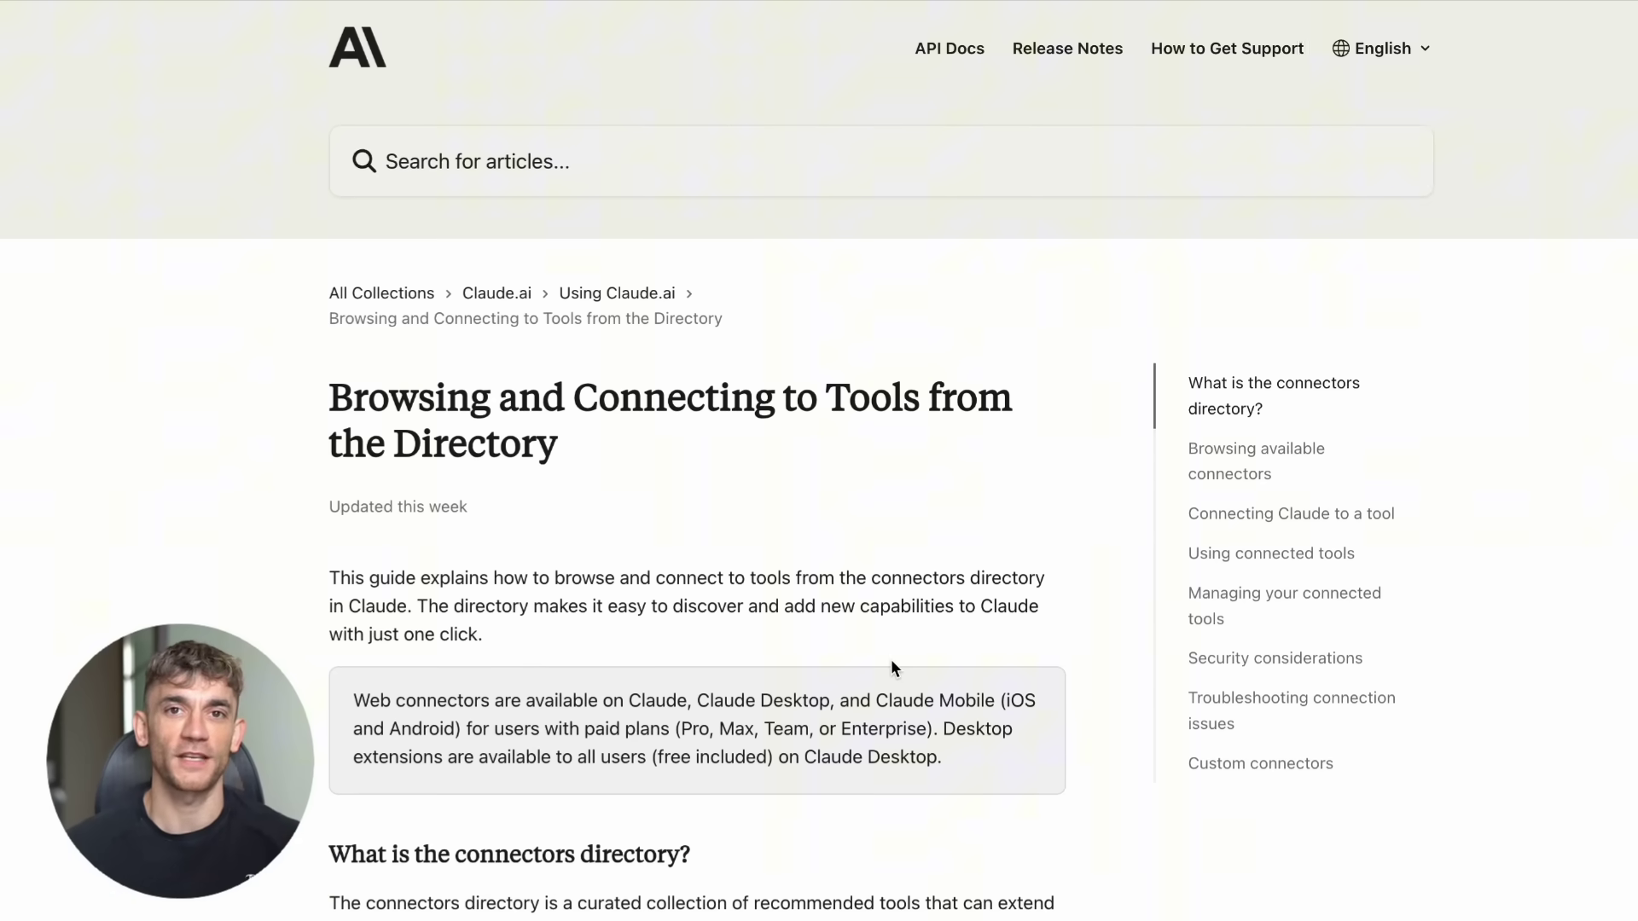
scroll(890, 662, "down", 6)
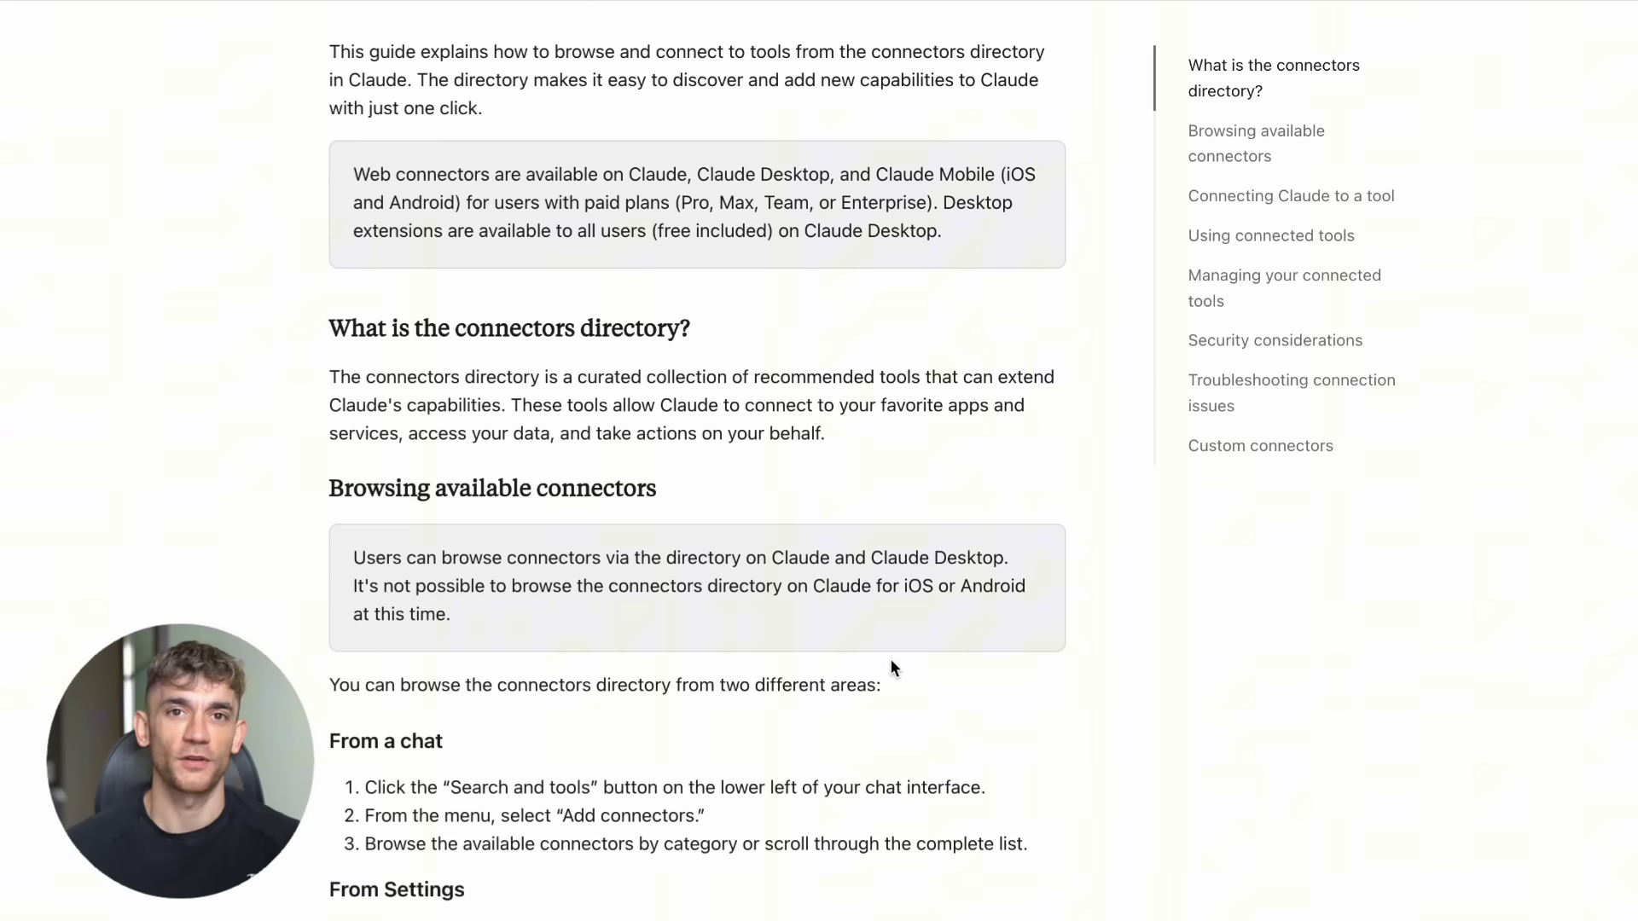
scroll(892, 664, "down", 3)
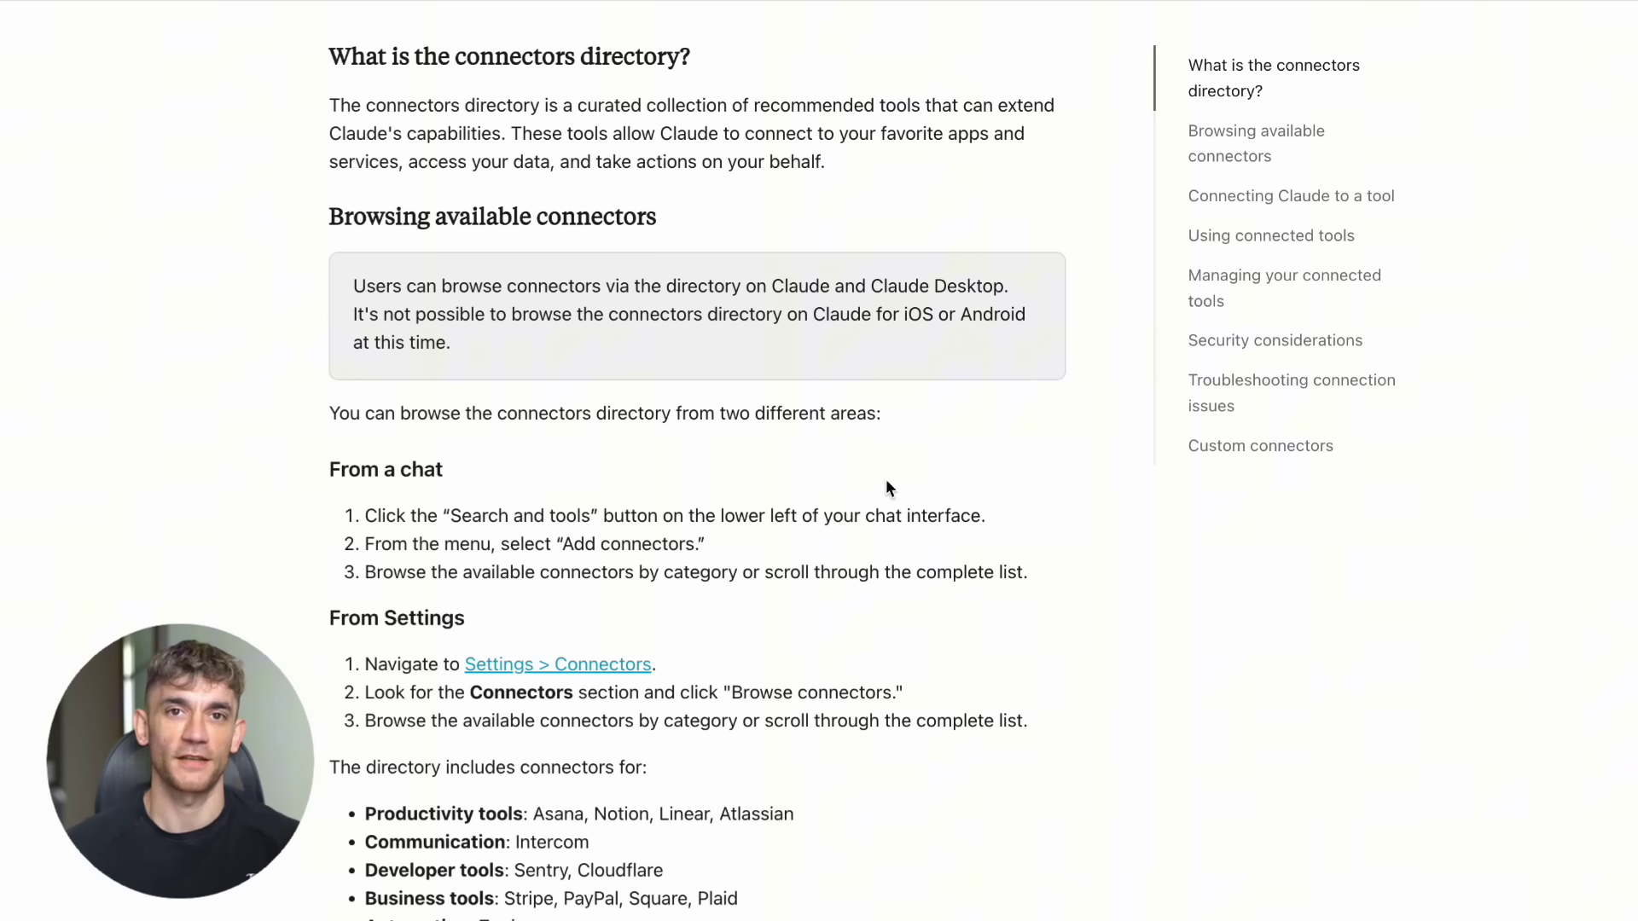
scroll(951, 472, "down", 5)
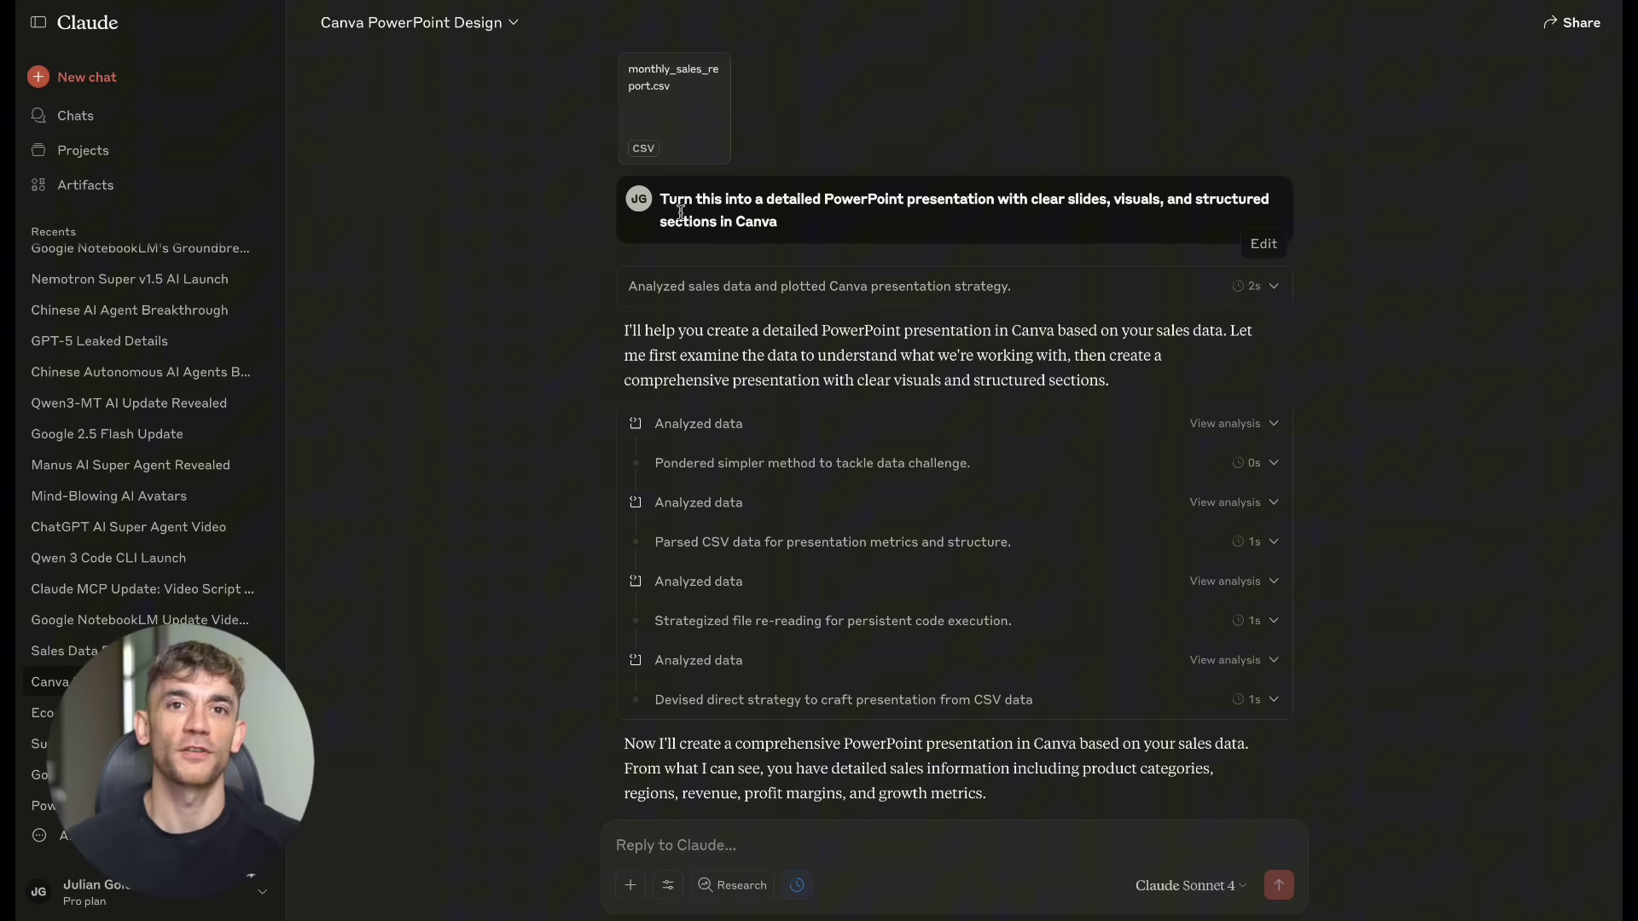
Open Option 1's generated Canva presentation from its design link in Claude
scroll(827, 313, "down", 7)
scroll(824, 312, "down", 3)
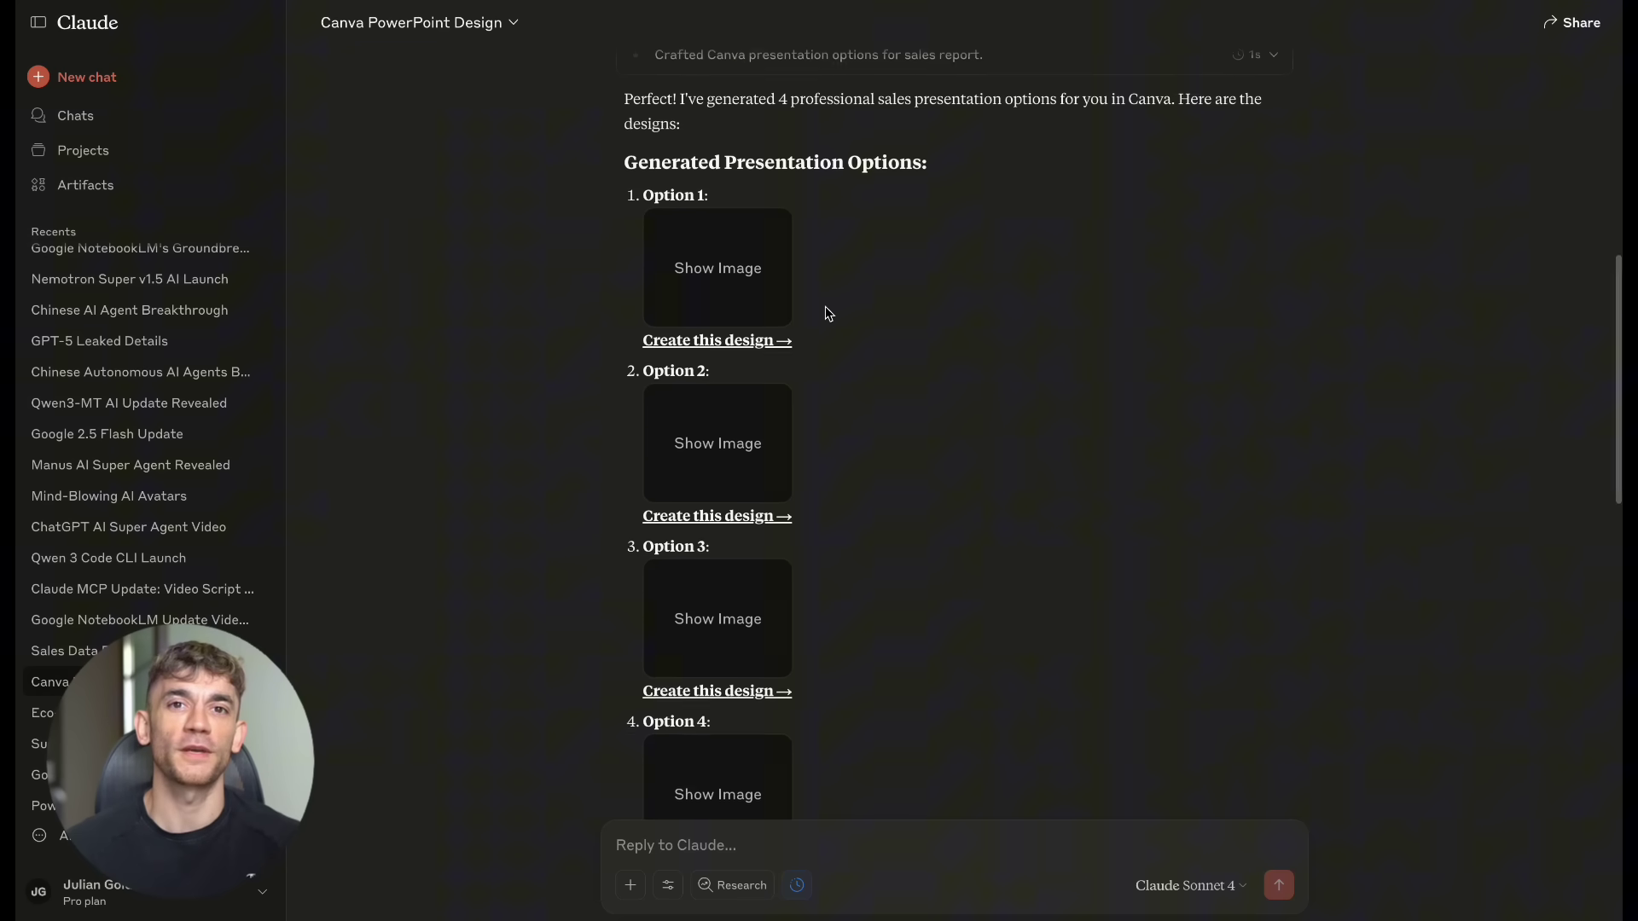
left_click(755, 313)
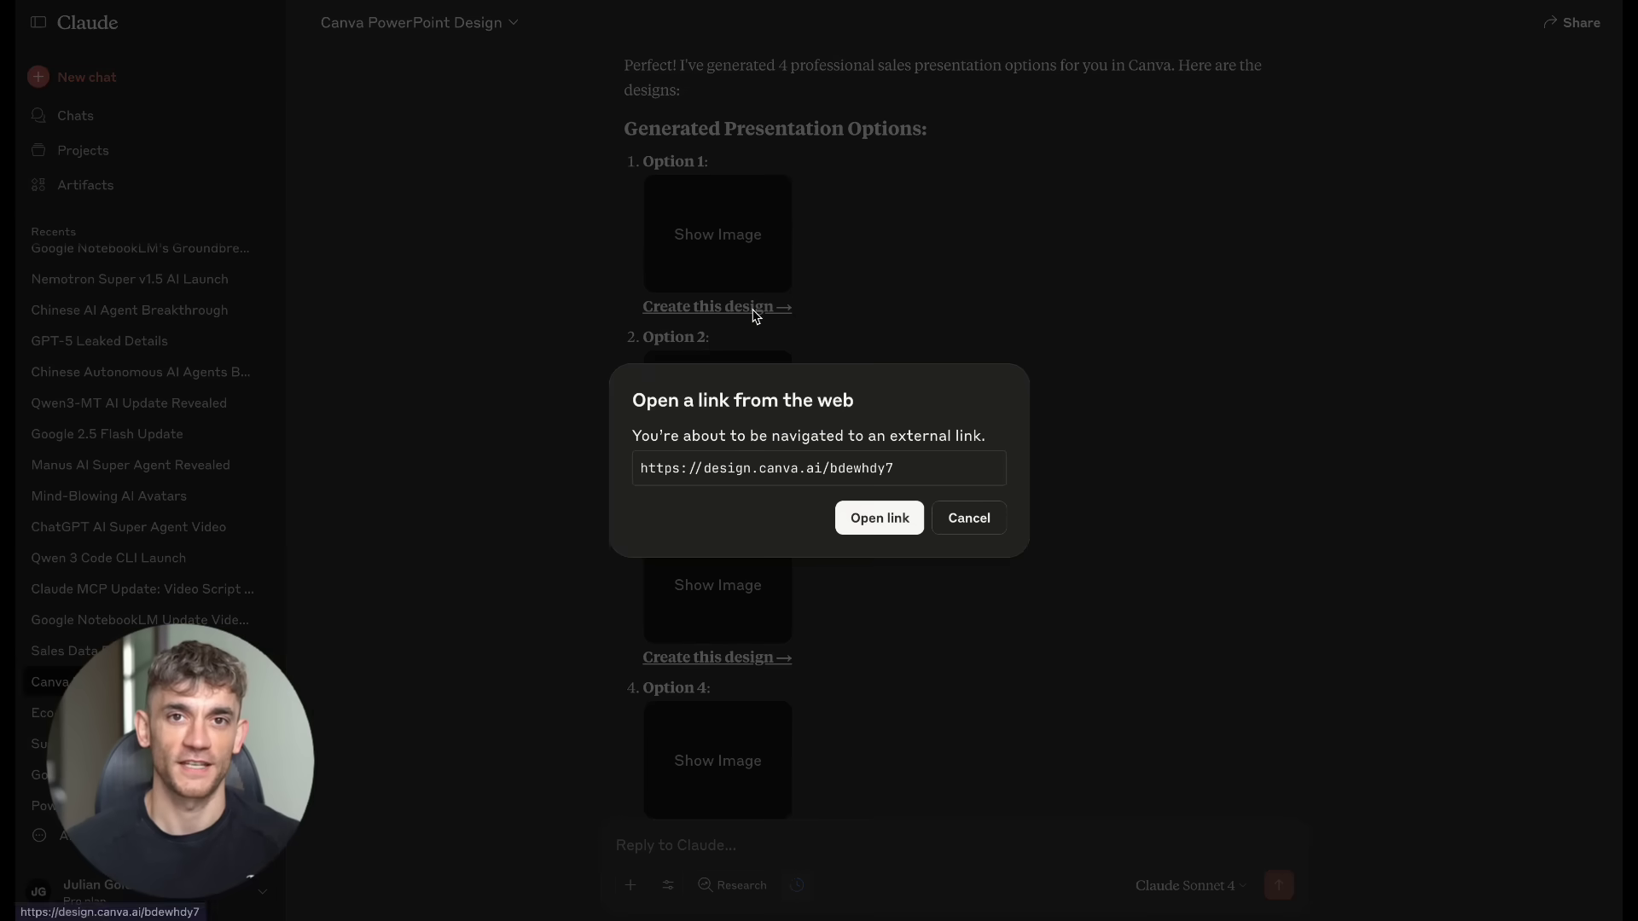
left_click(878, 517)
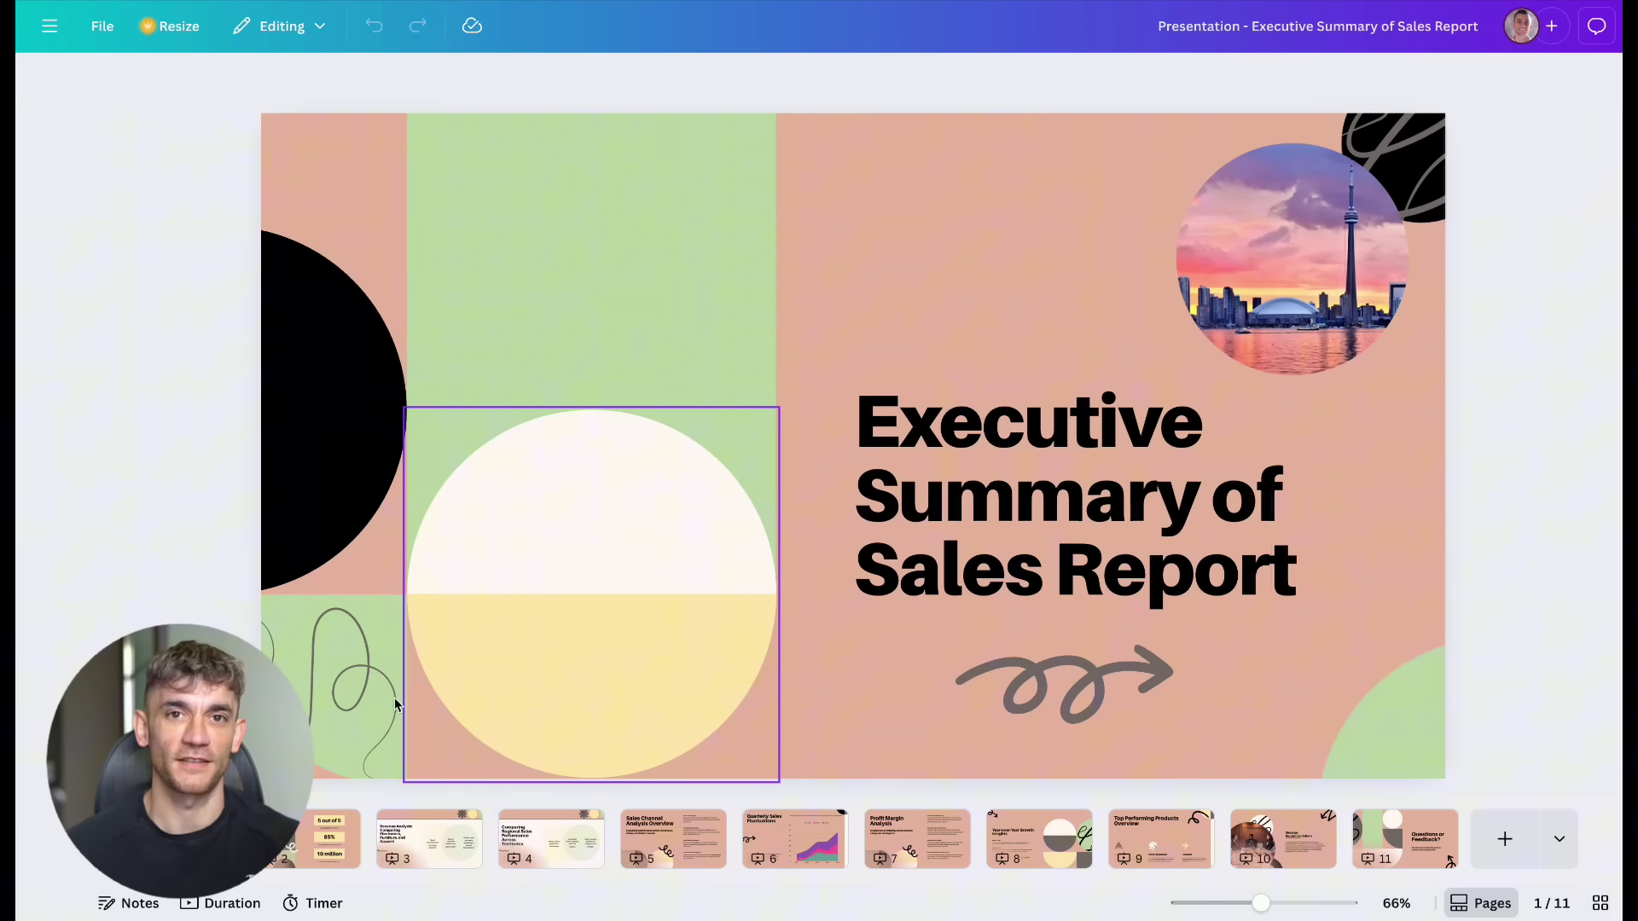
Step through slides 2 to 10 of the Executive Summary of Sales Report deck, ending on Strategic Recommendations
left_click(324, 840)
left_click(412, 847)
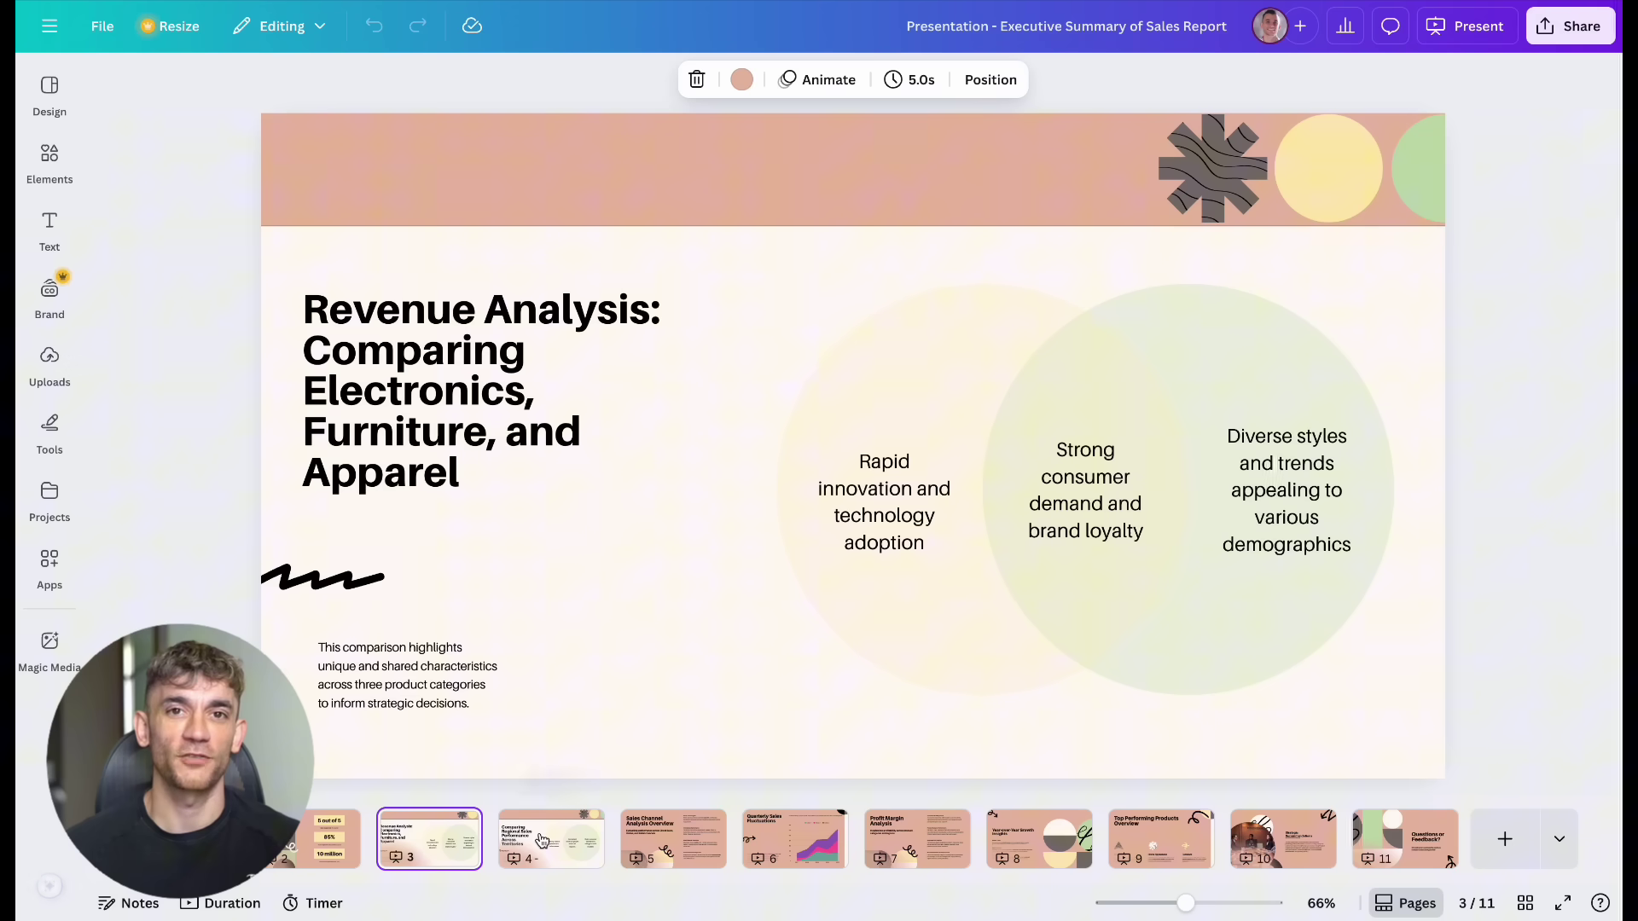
left_click(550, 845)
left_click(673, 845)
left_click(783, 847)
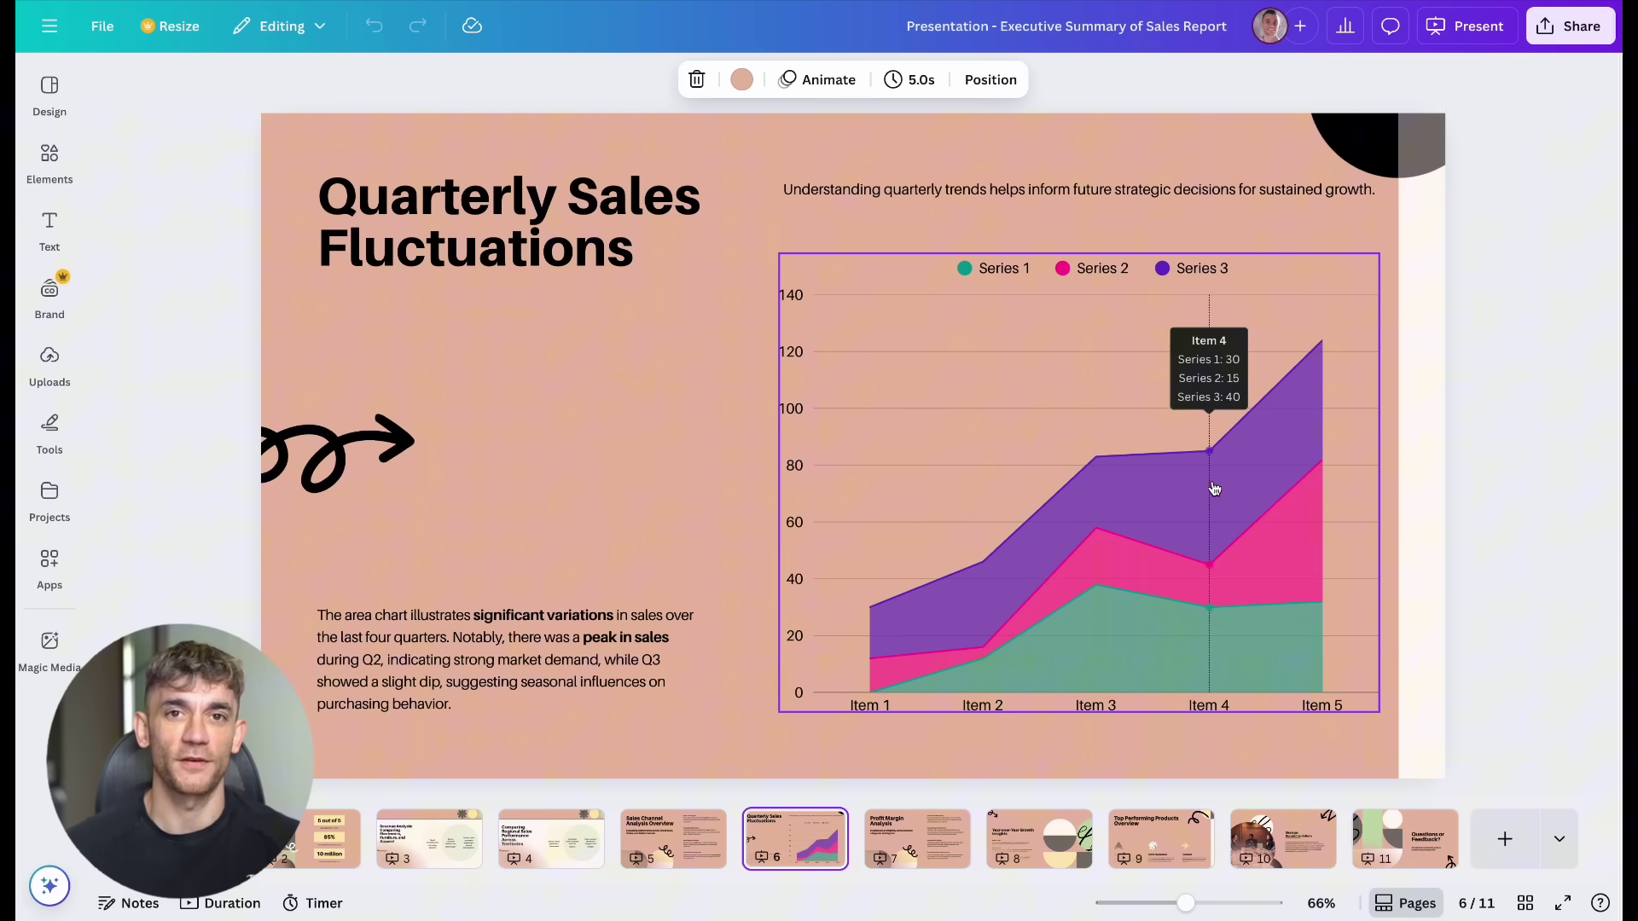
left_click(909, 862)
left_click(1033, 858)
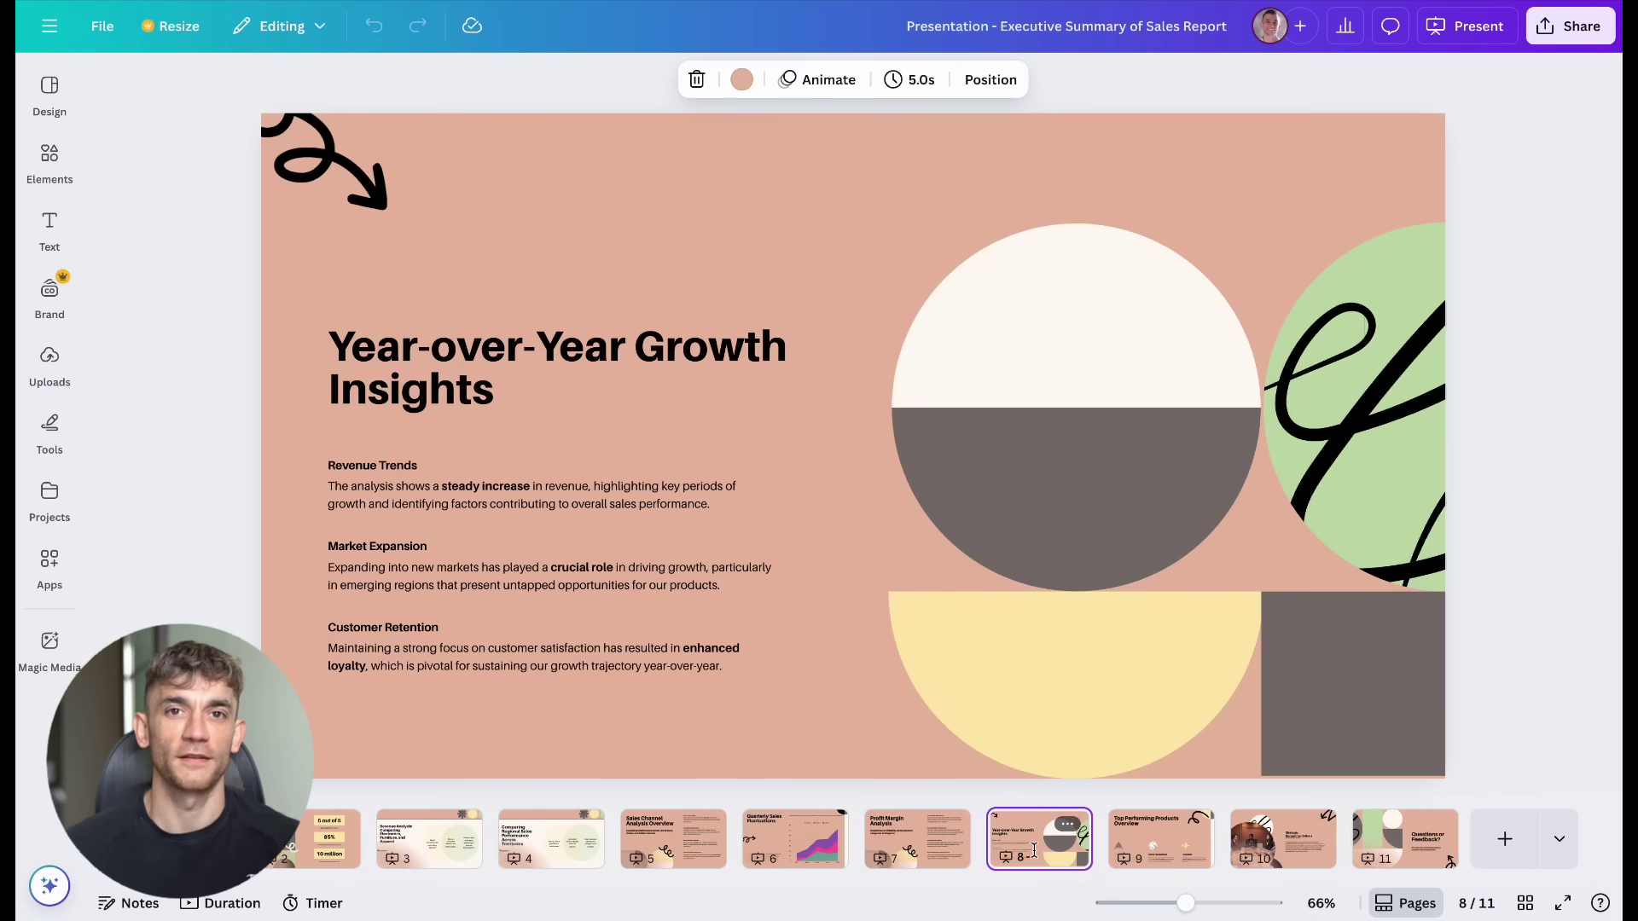
left_click(1167, 855)
left_click(1256, 855)
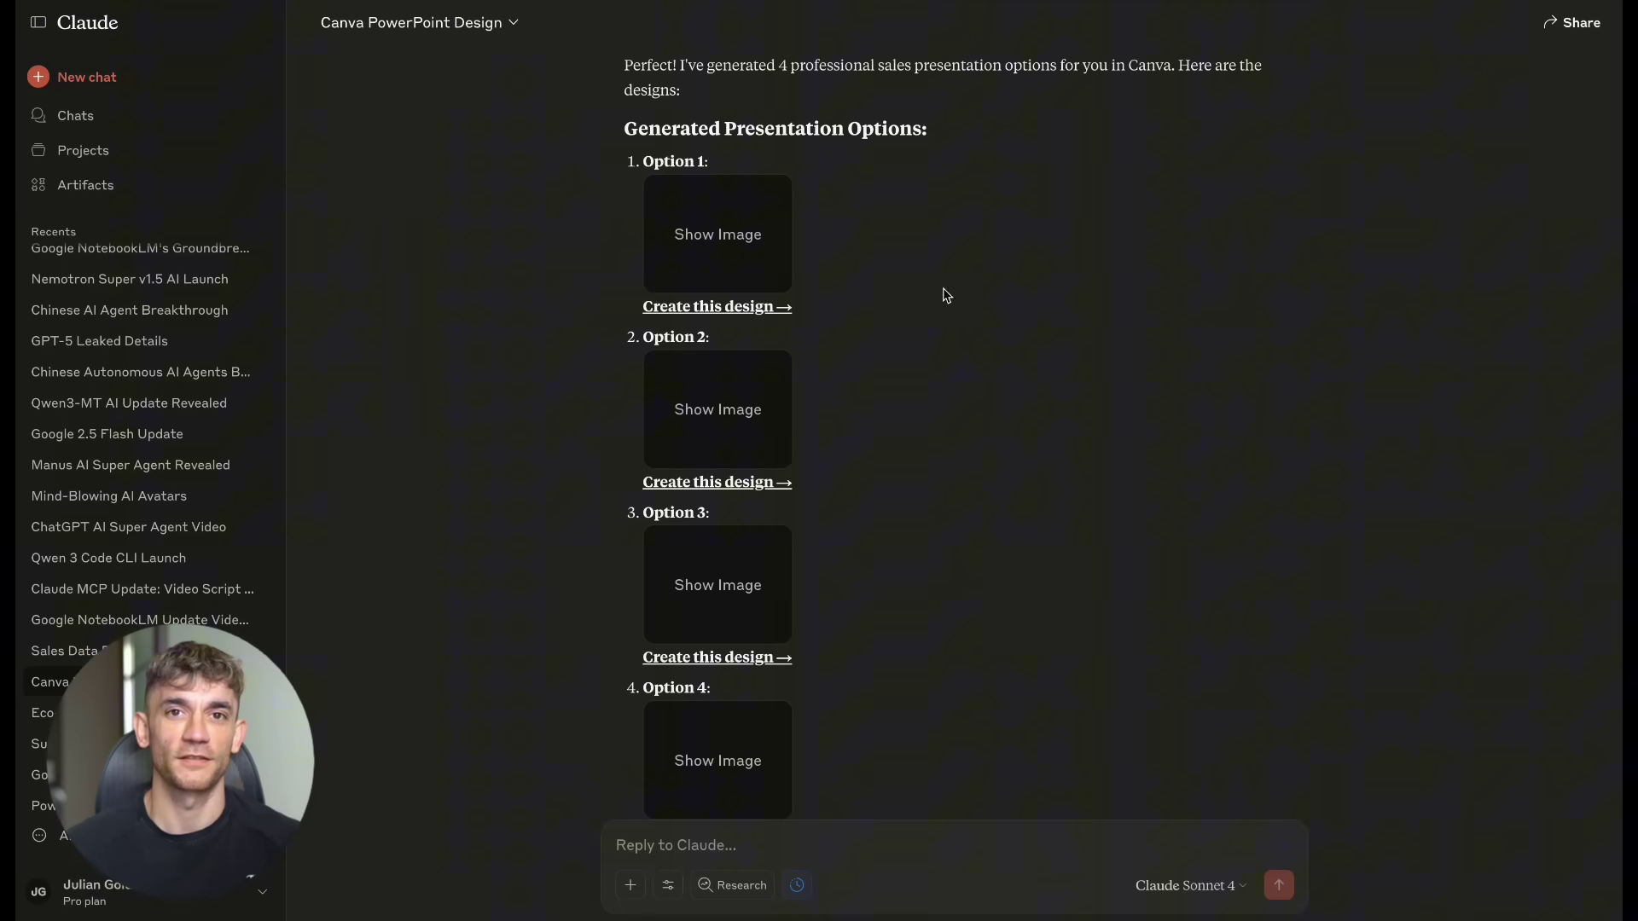
Open Option 2's Sales Report 2023 deck in Canva and view Key Metrics through the 5-out-of-5 metrics slide
left_click(751, 482)
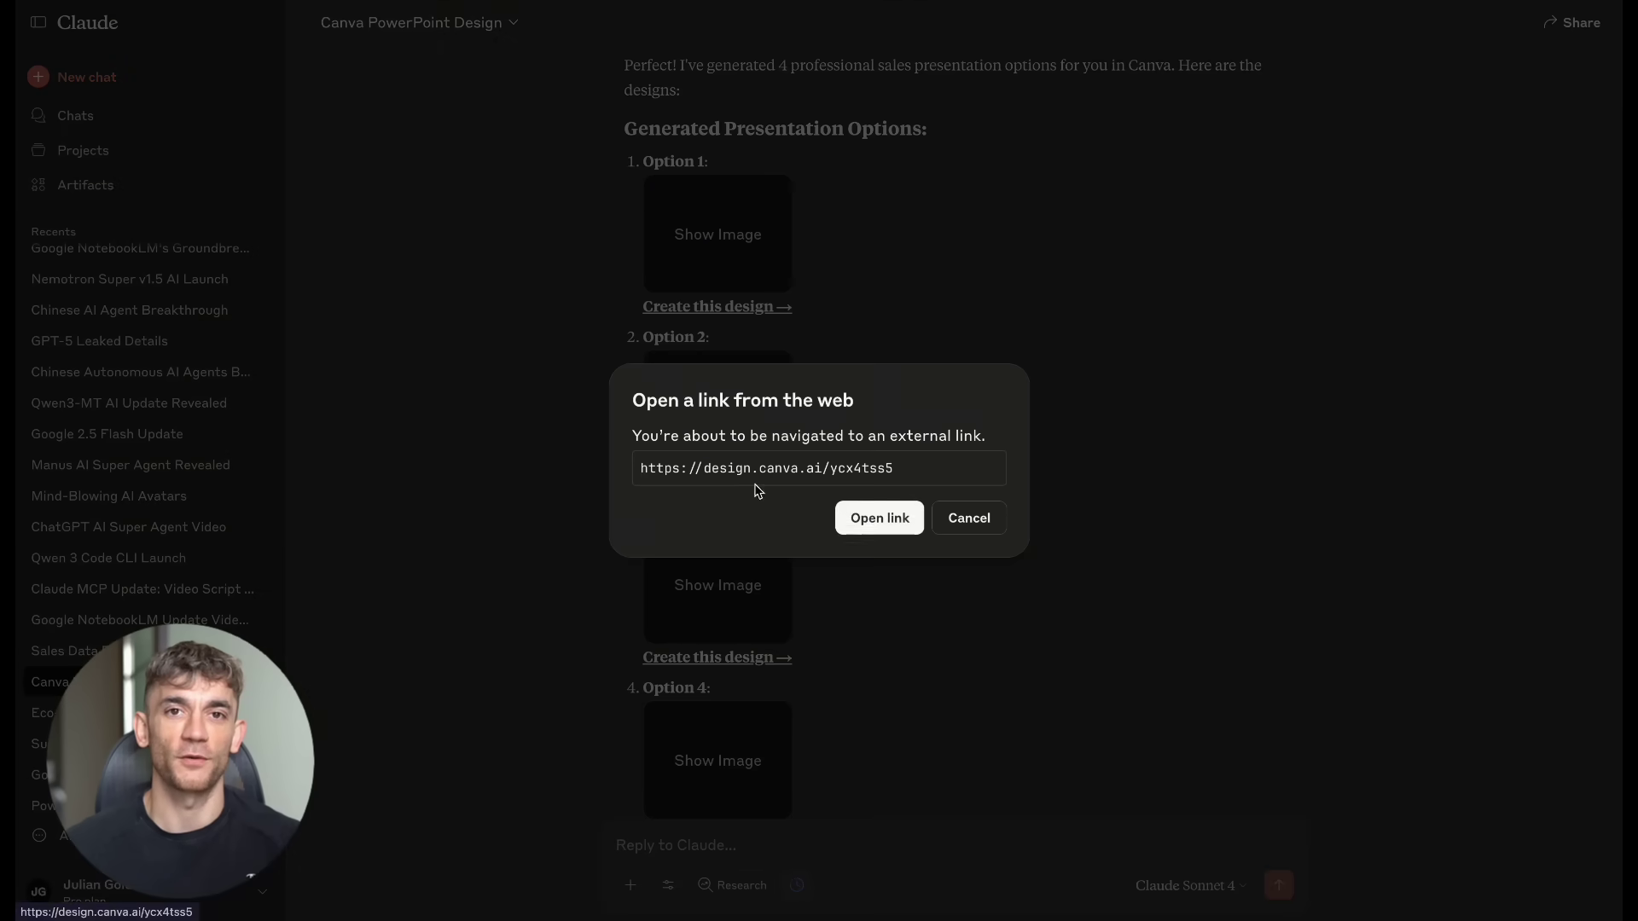
left_click(870, 517)
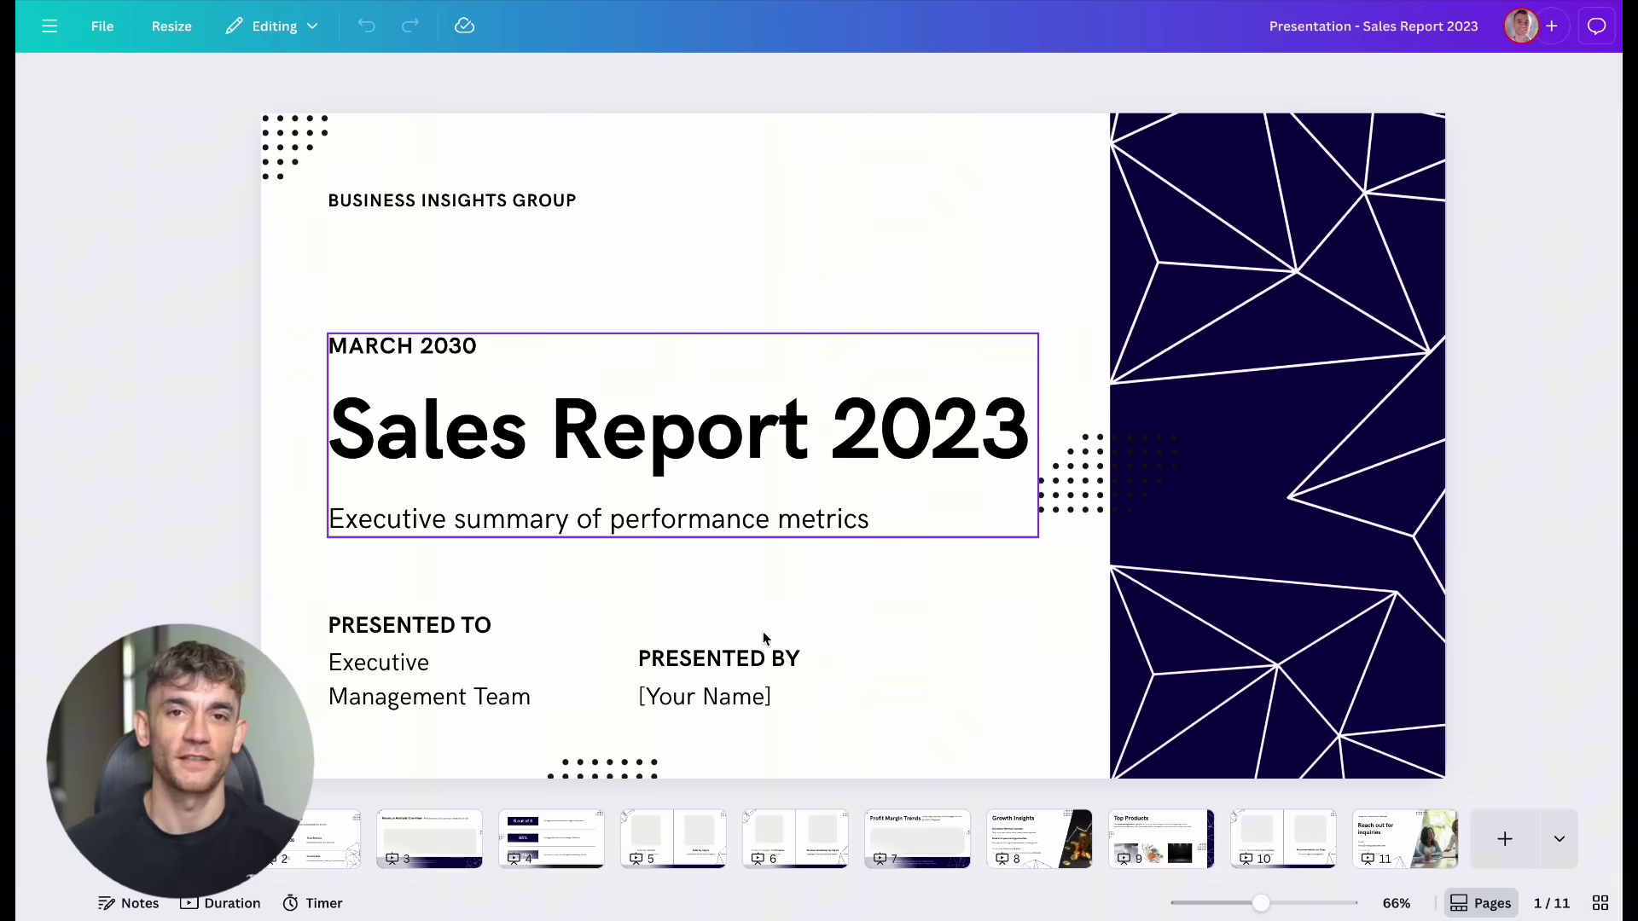
left_click(316, 836)
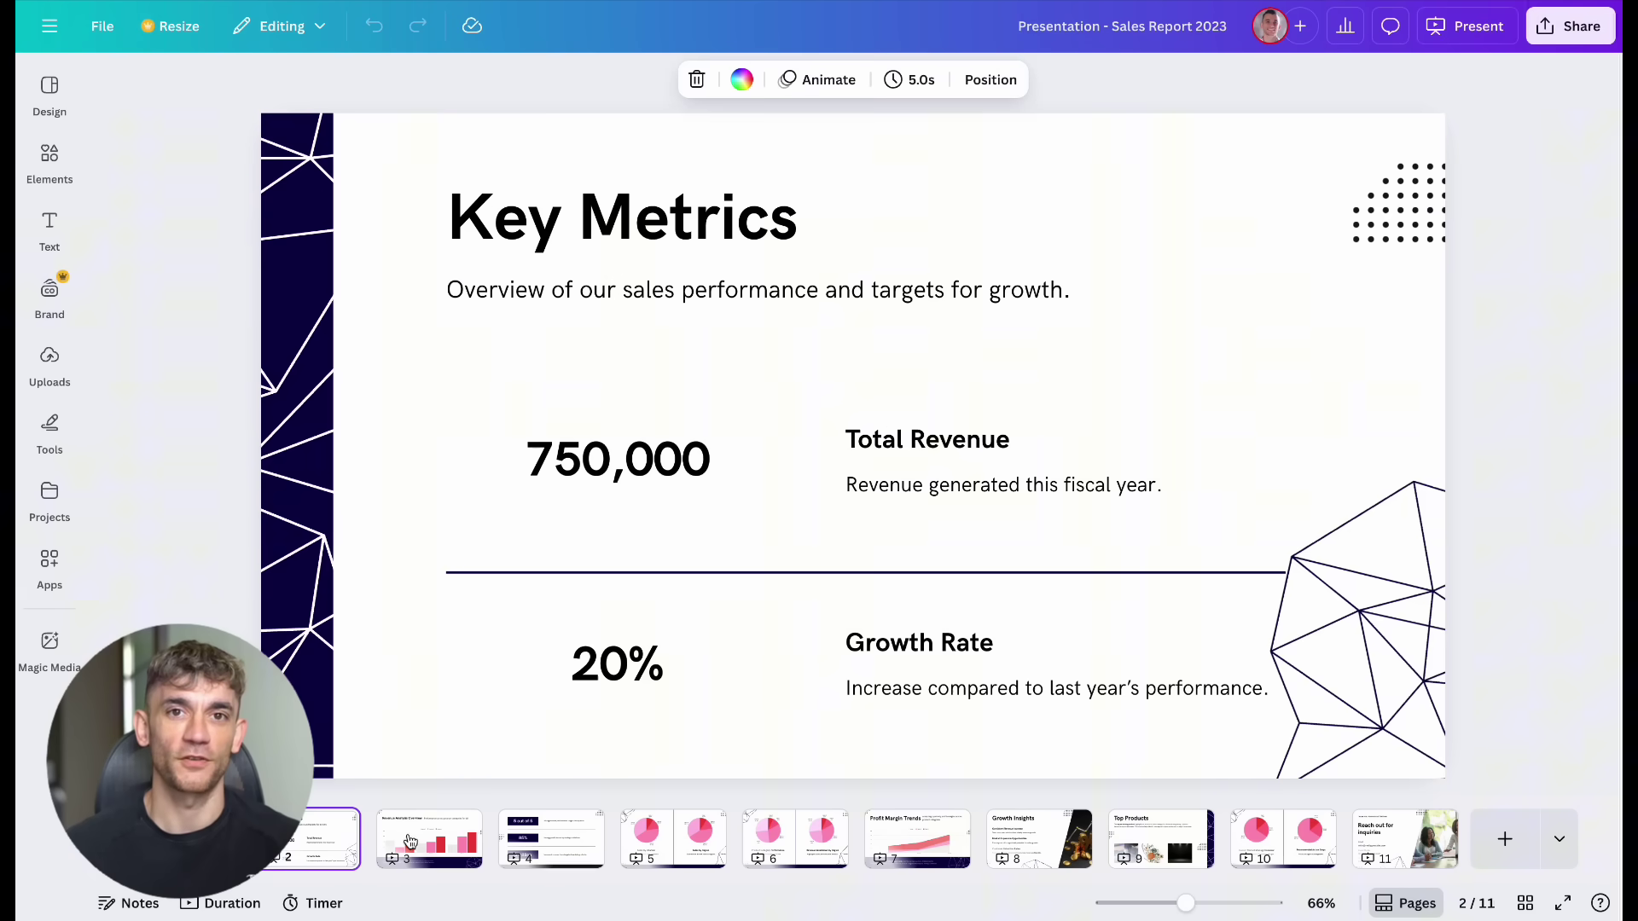
left_click(410, 841)
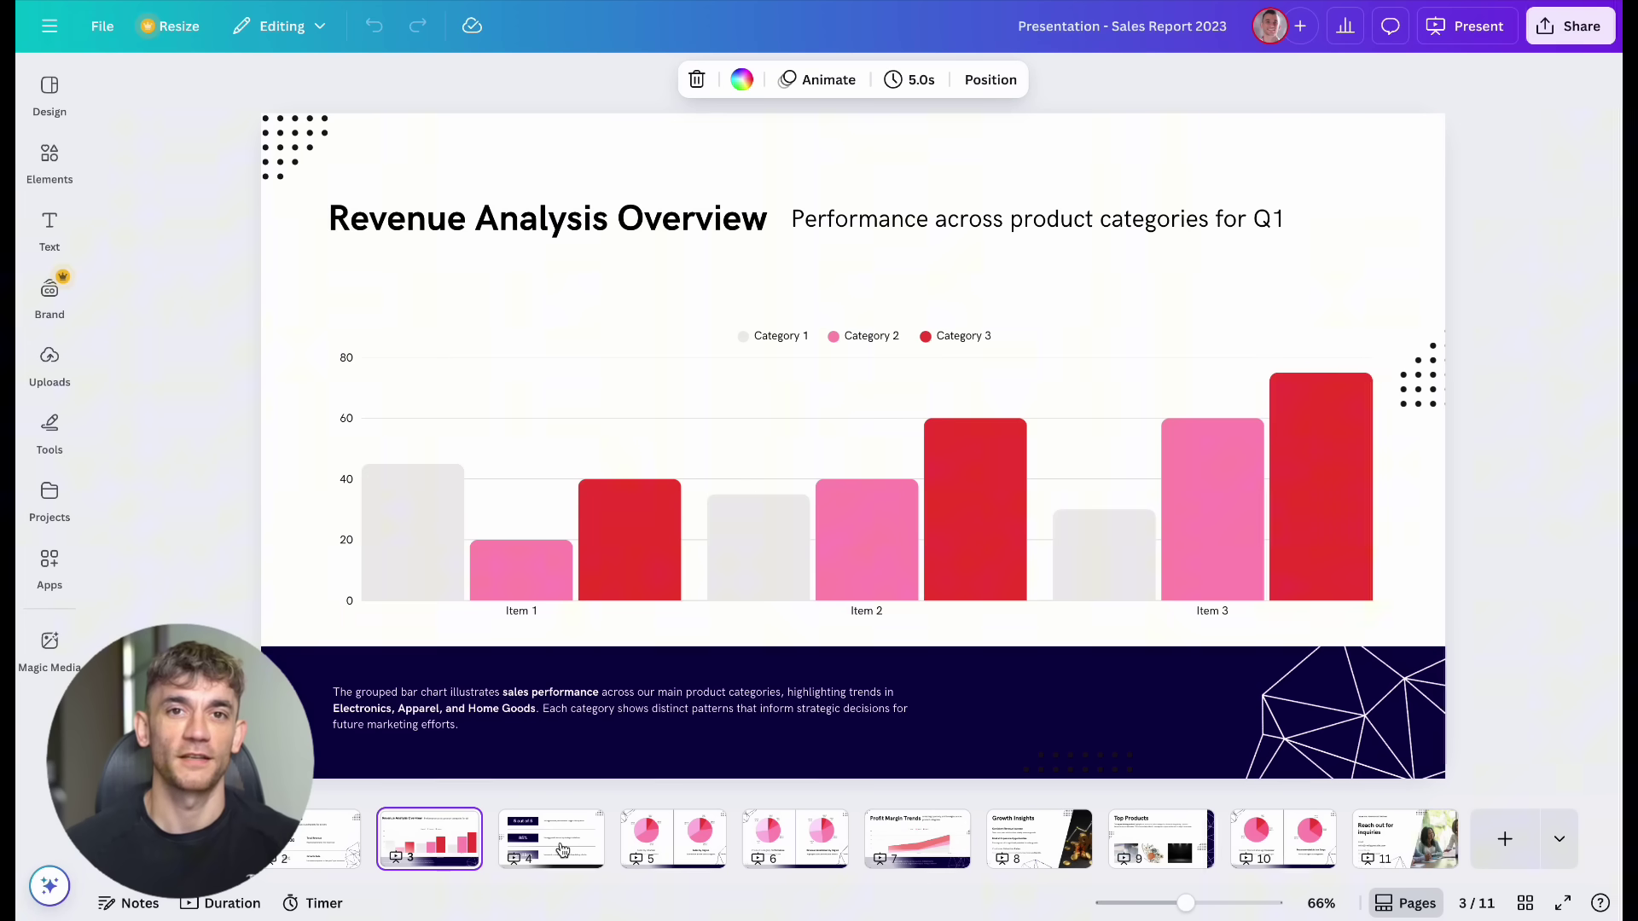
left_click(562, 849)
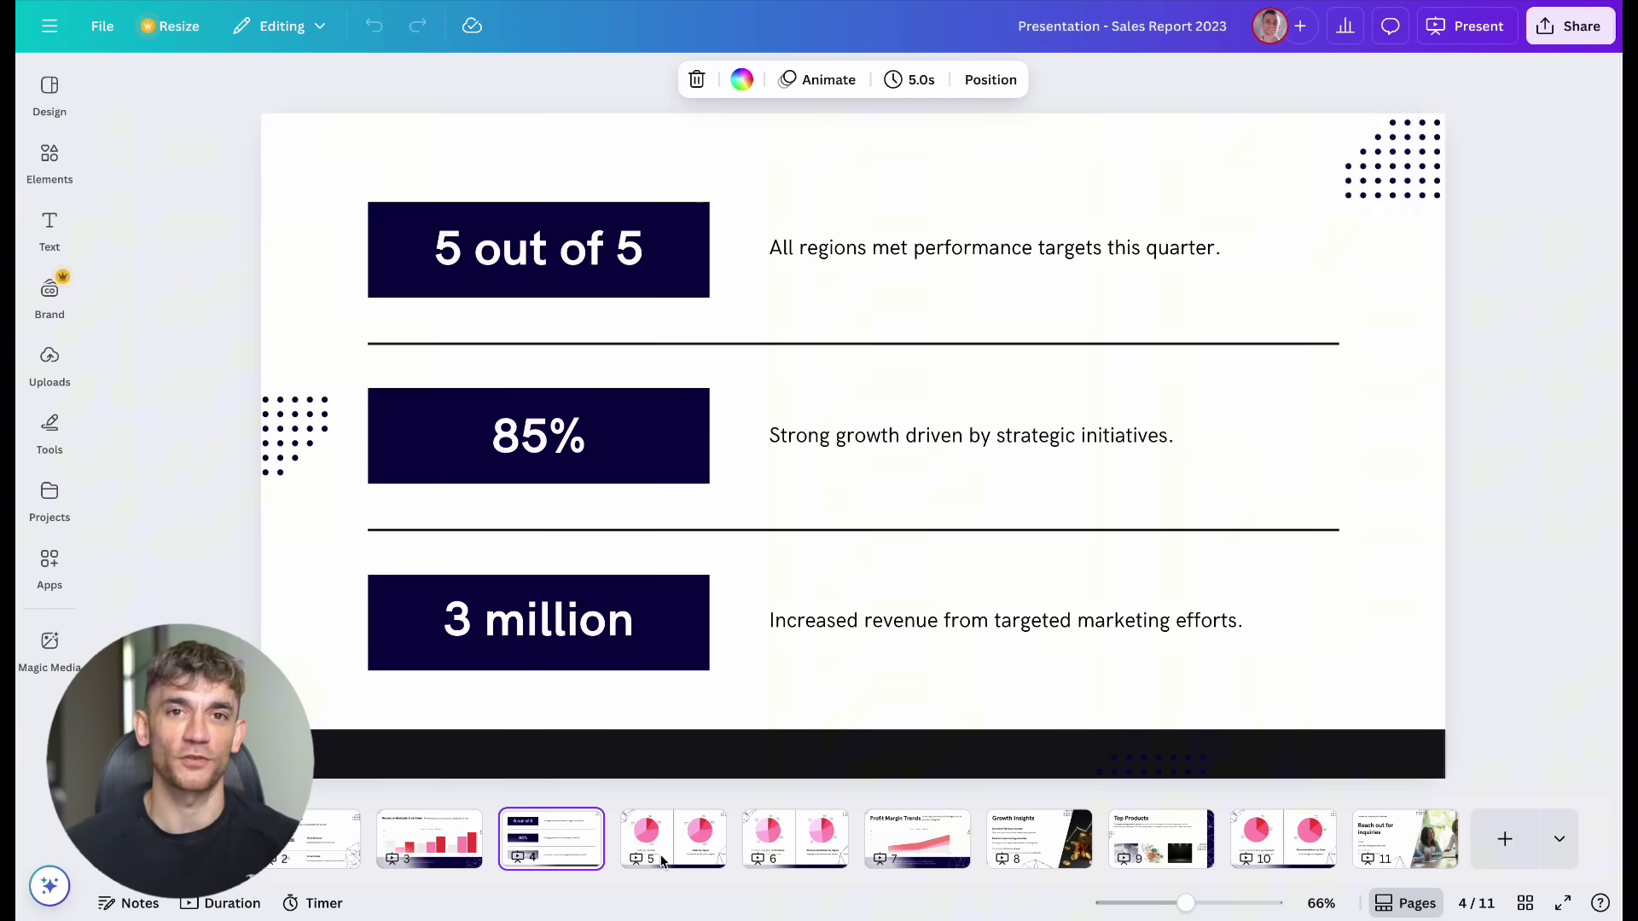
Review the Sales by Channel, Product Category, Profit Margin, Growth, Top Products and closing slides
left_click(662, 848)
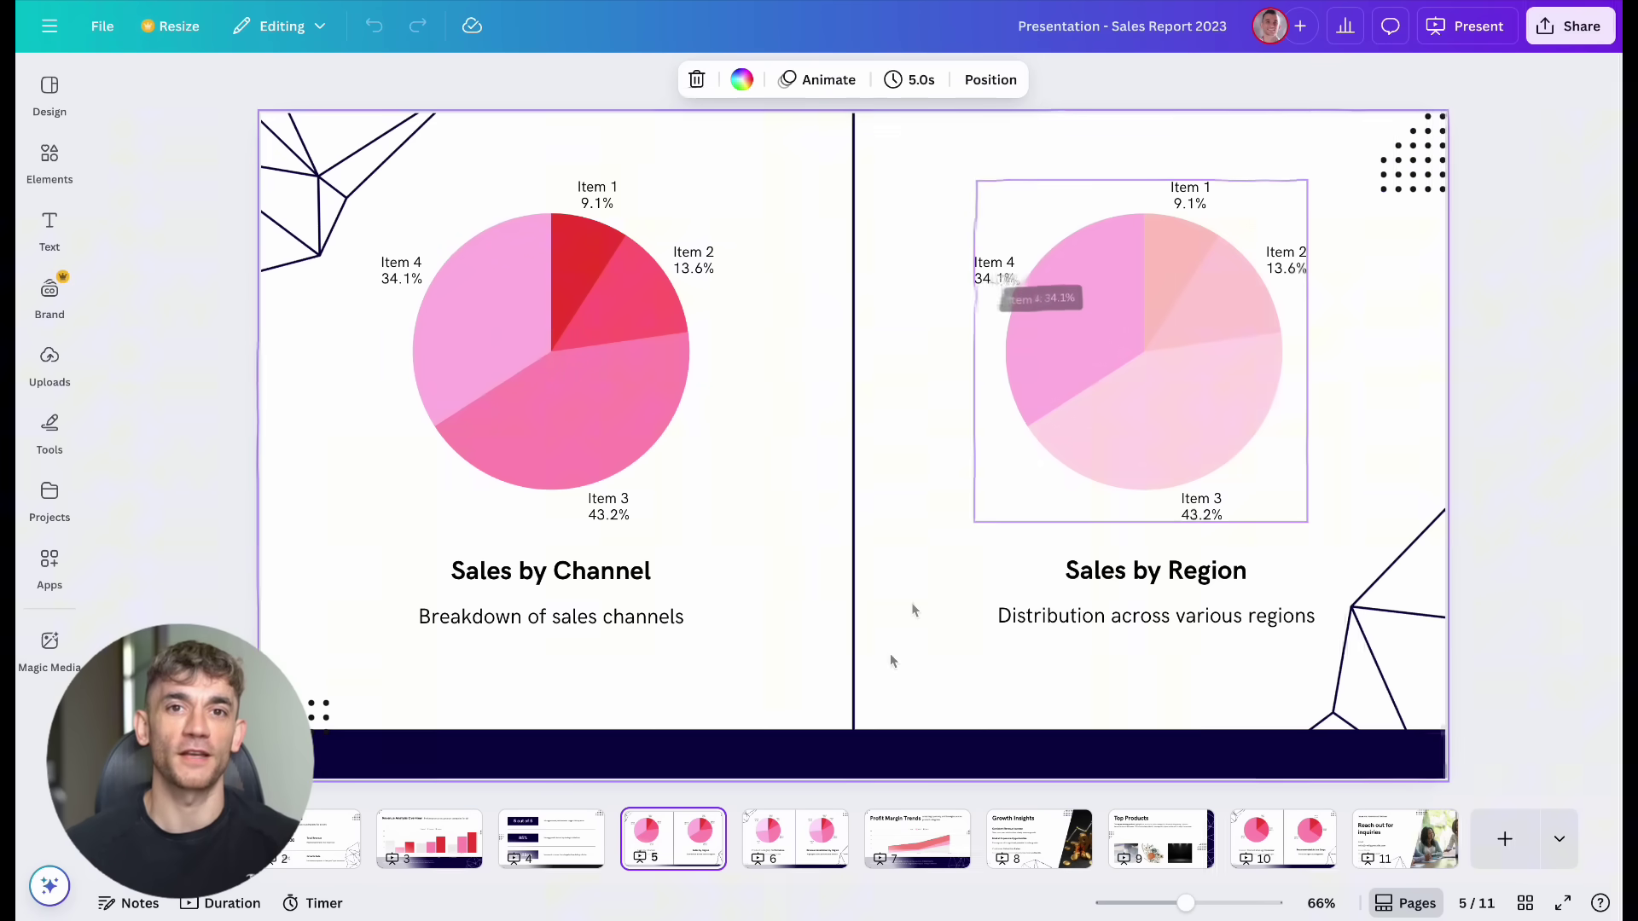
left_click(800, 845)
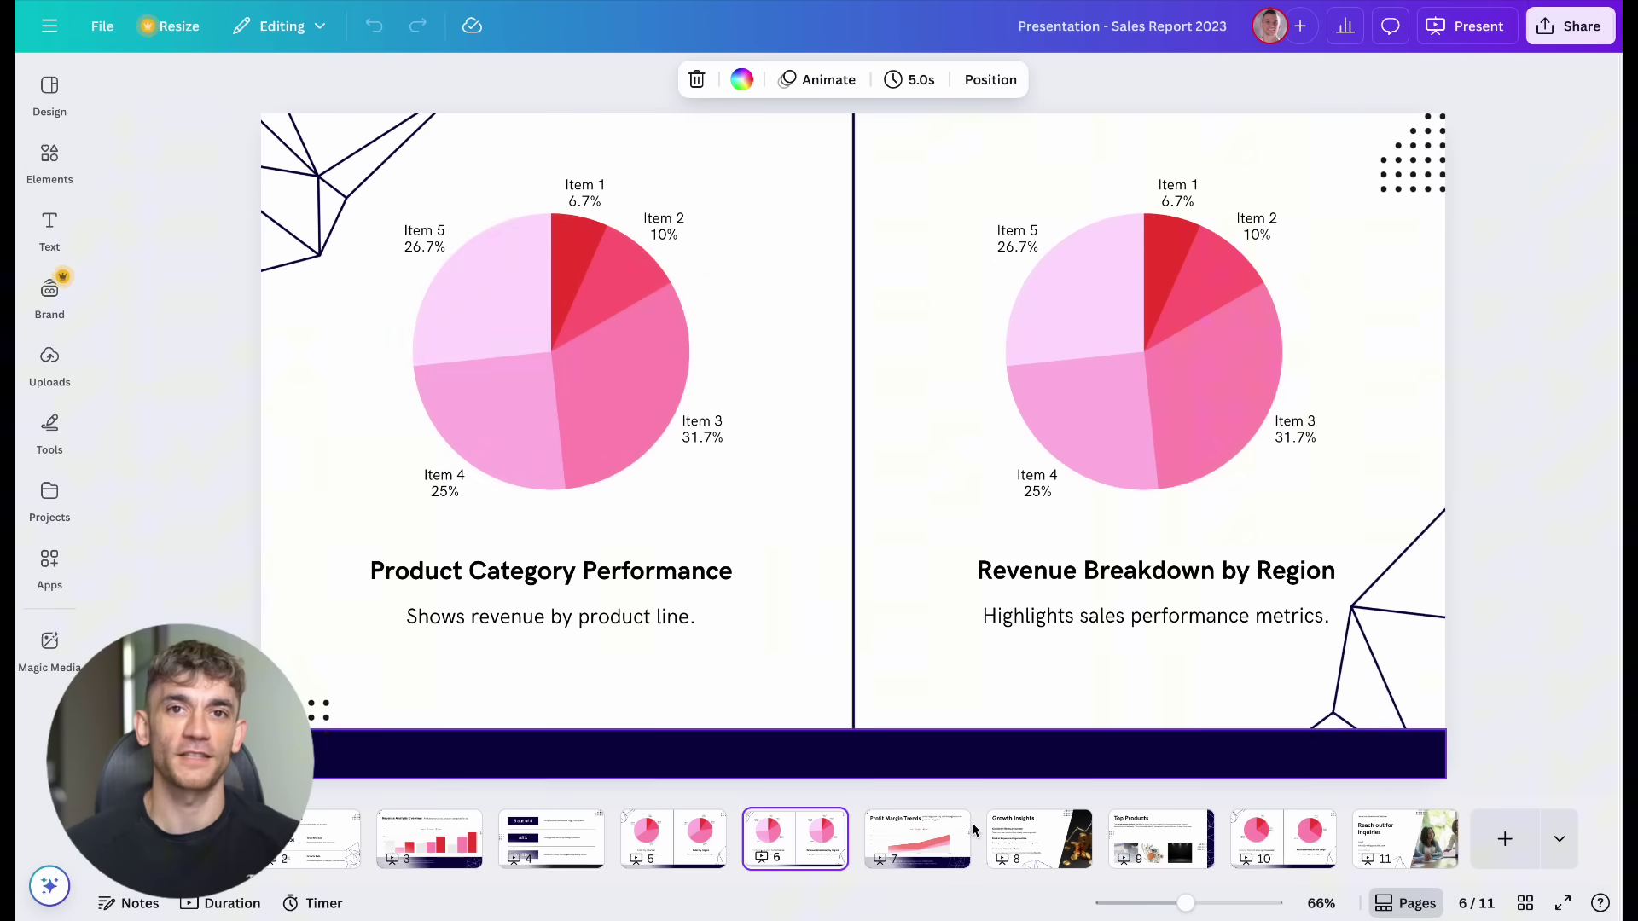
left_click(939, 841)
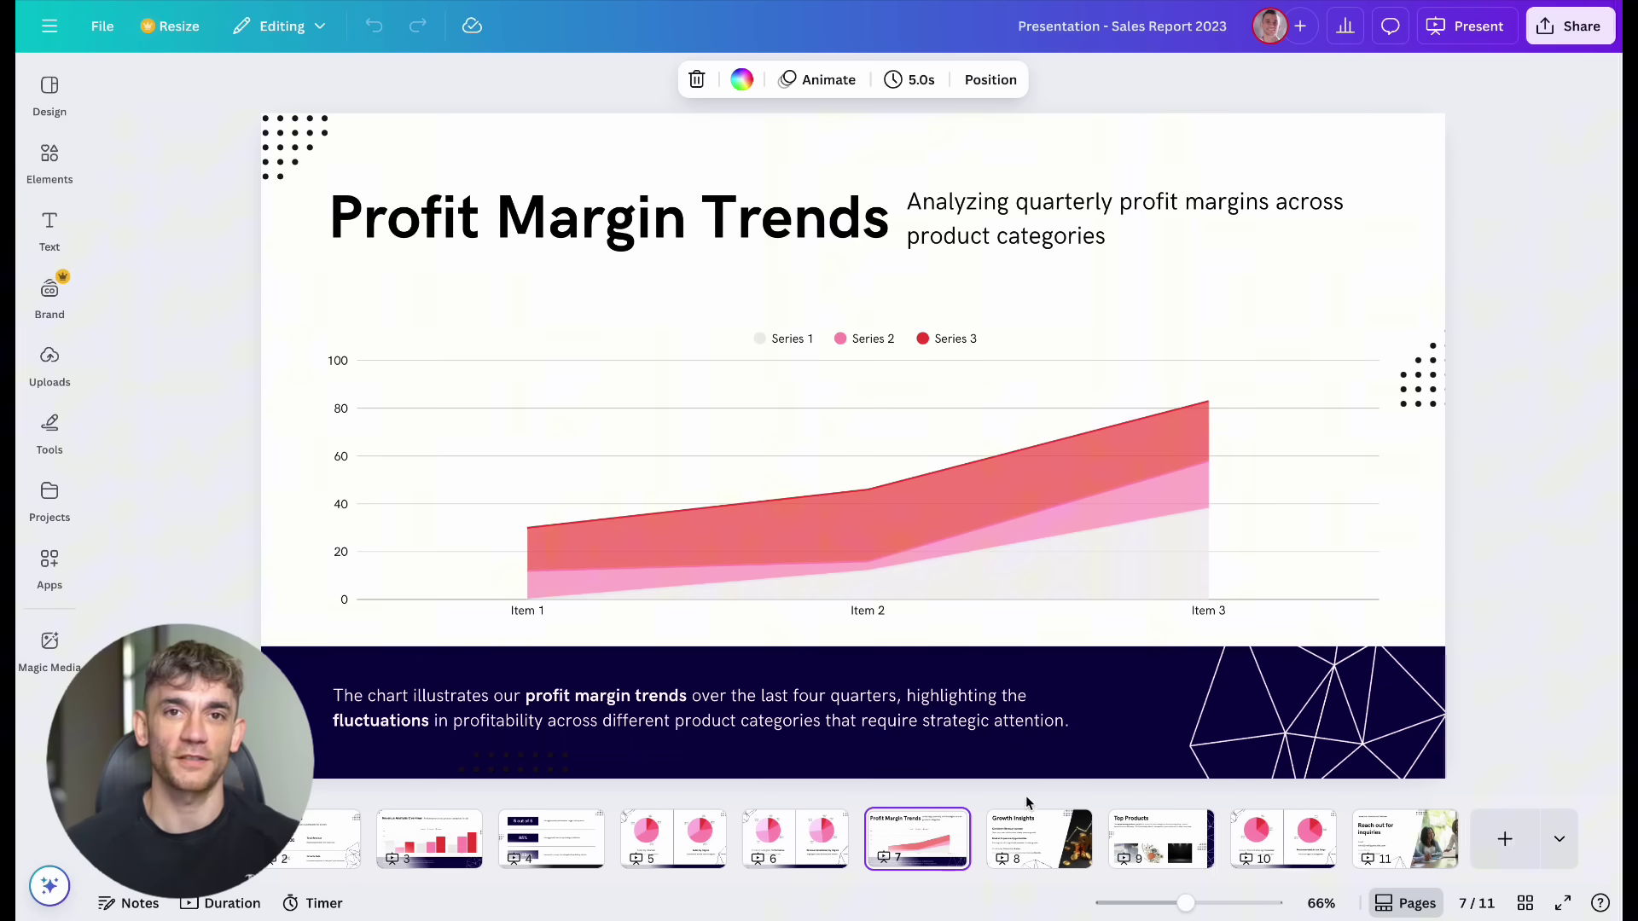
left_click(1026, 828)
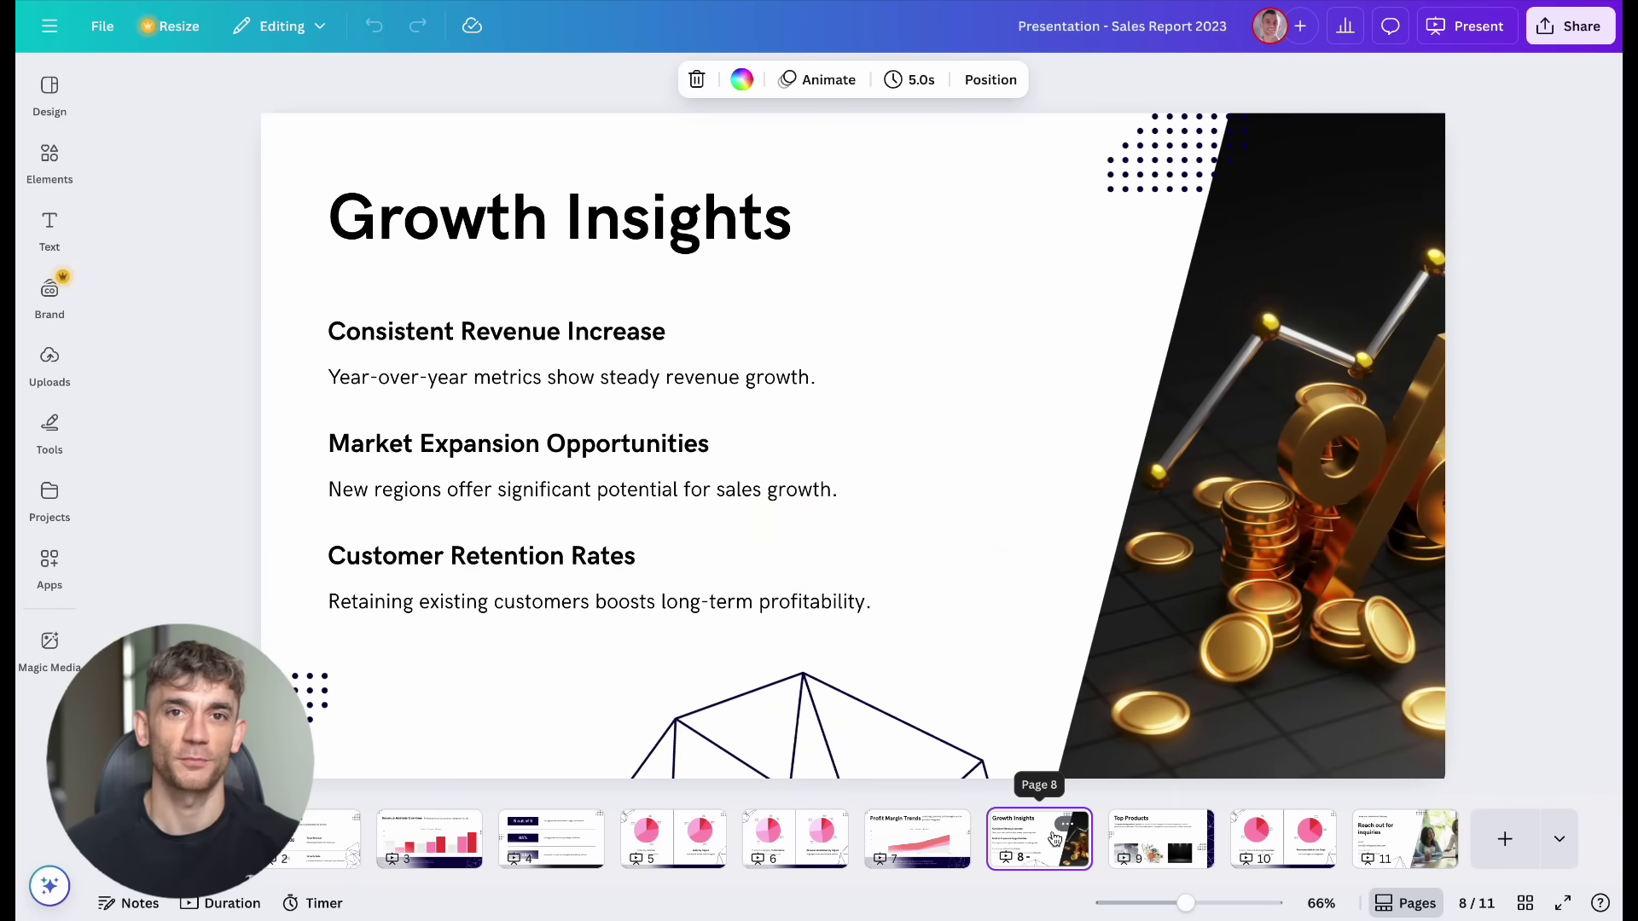
left_click(1141, 865)
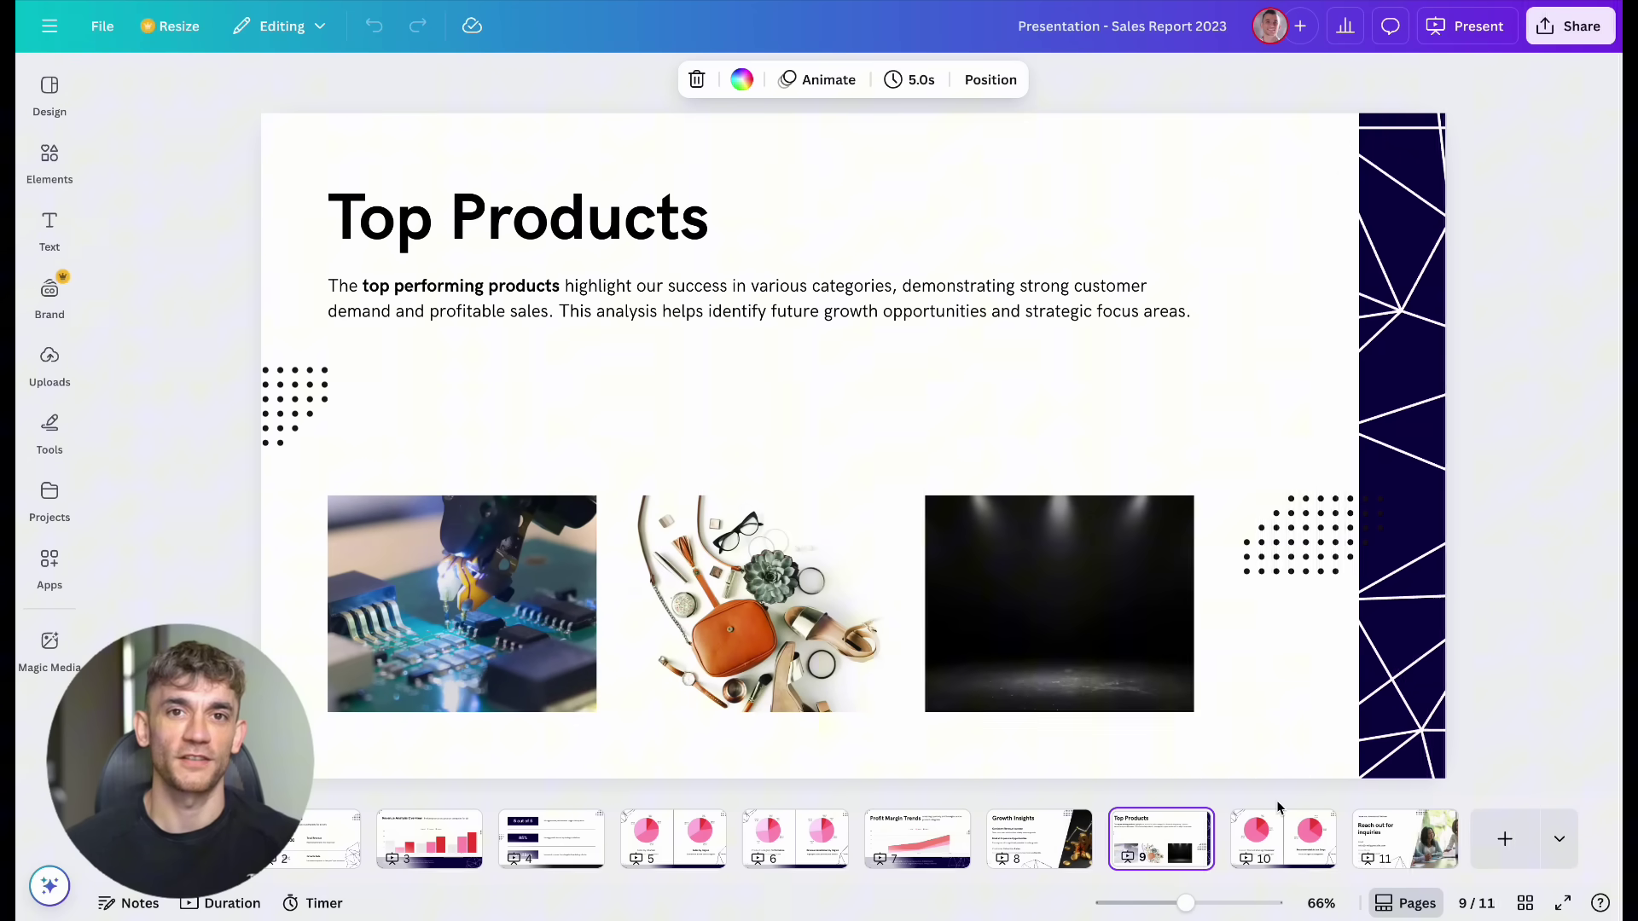
left_click(1280, 829)
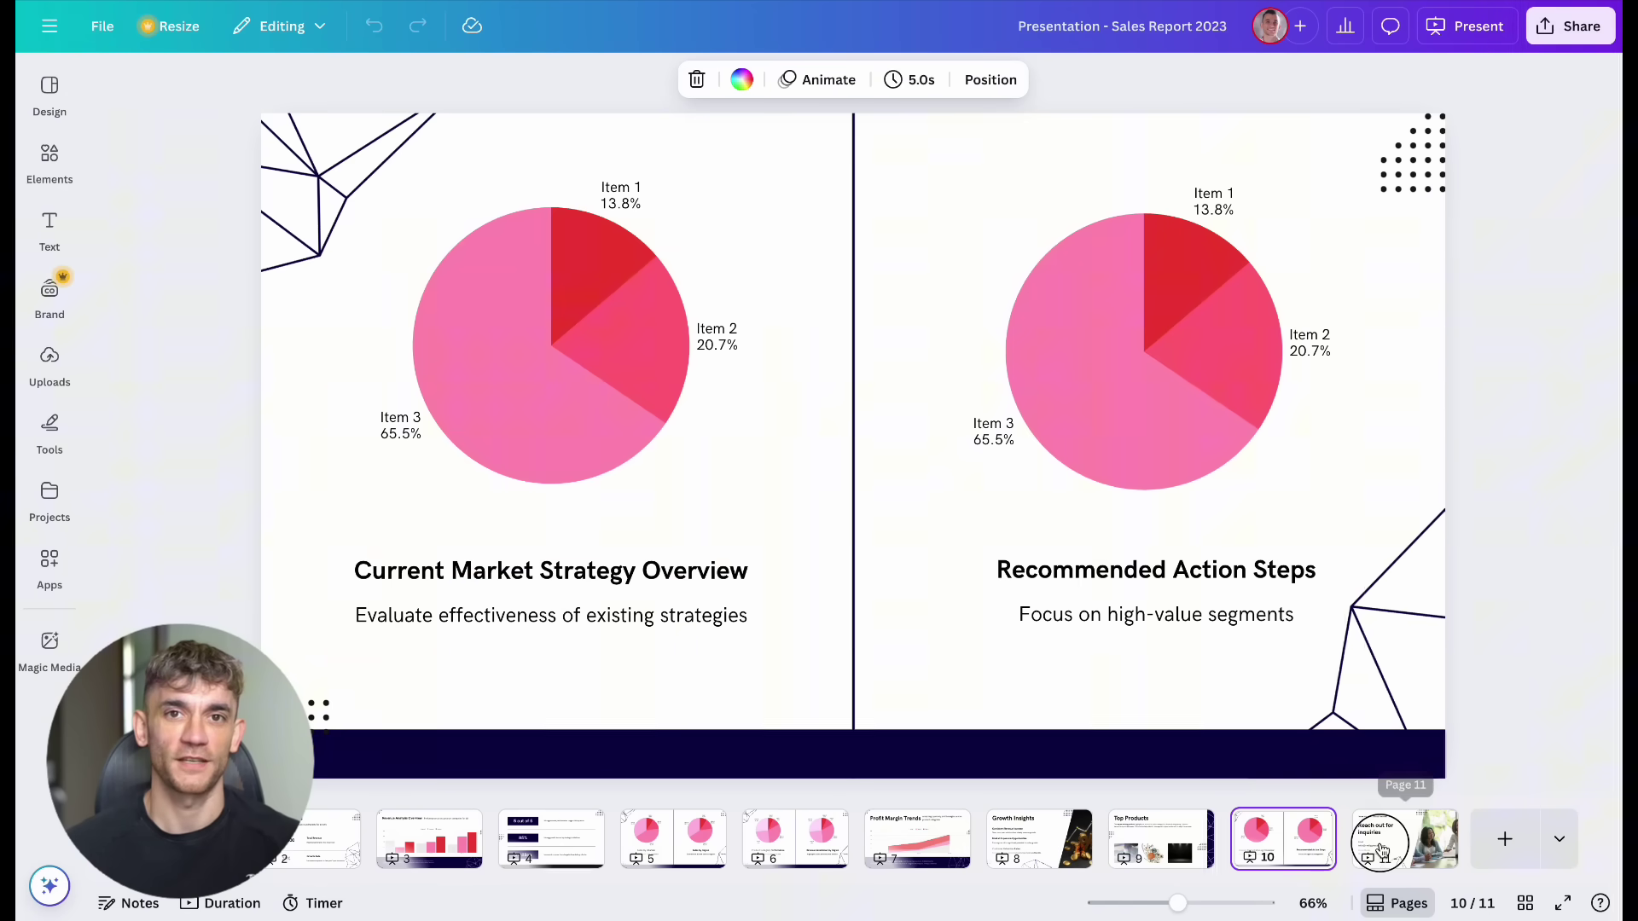
left_click(1382, 850)
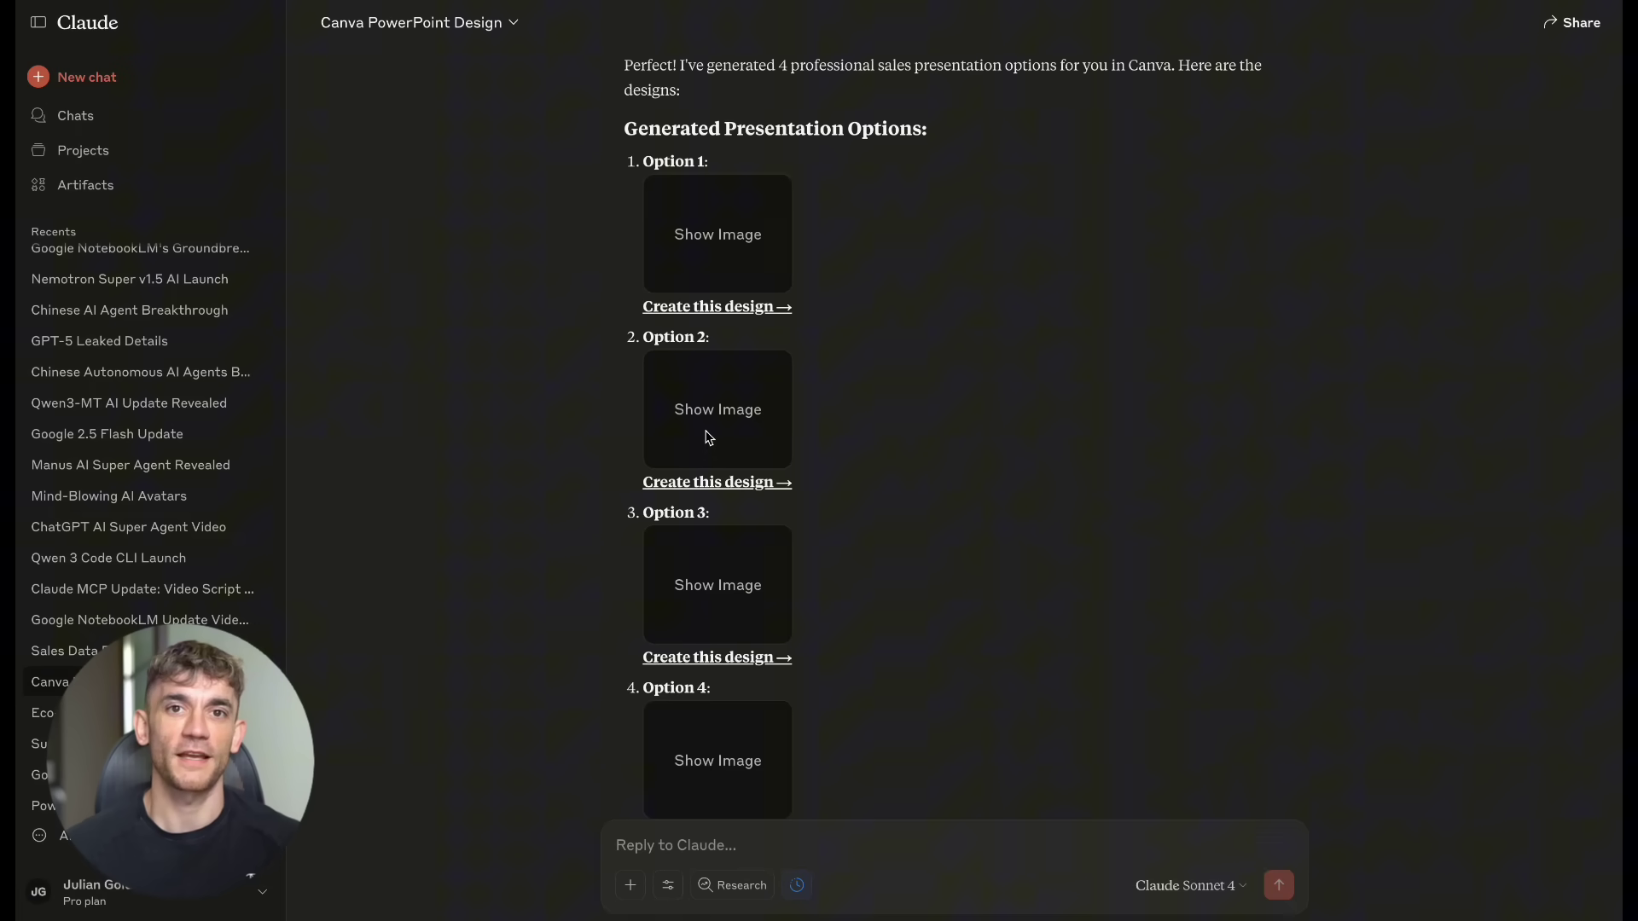
Open Option 3's red Executive Summary deck in Canva from its design link
scroll(802, 431, "down", 3)
left_click(749, 307)
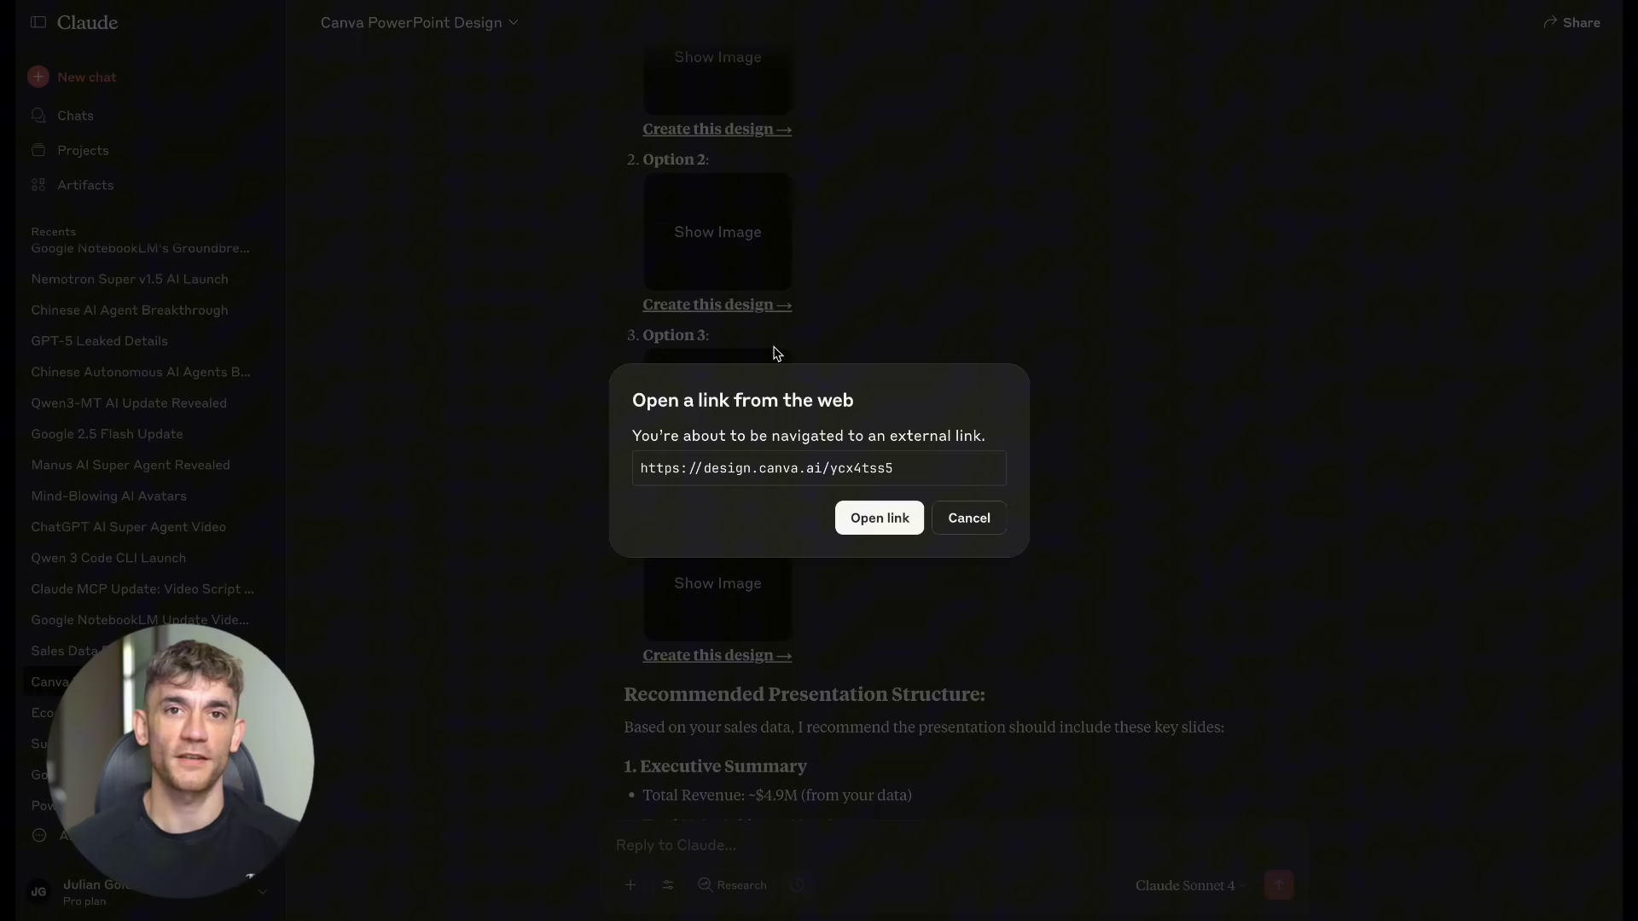
left_click(729, 323)
left_click(718, 482)
left_click(880, 516)
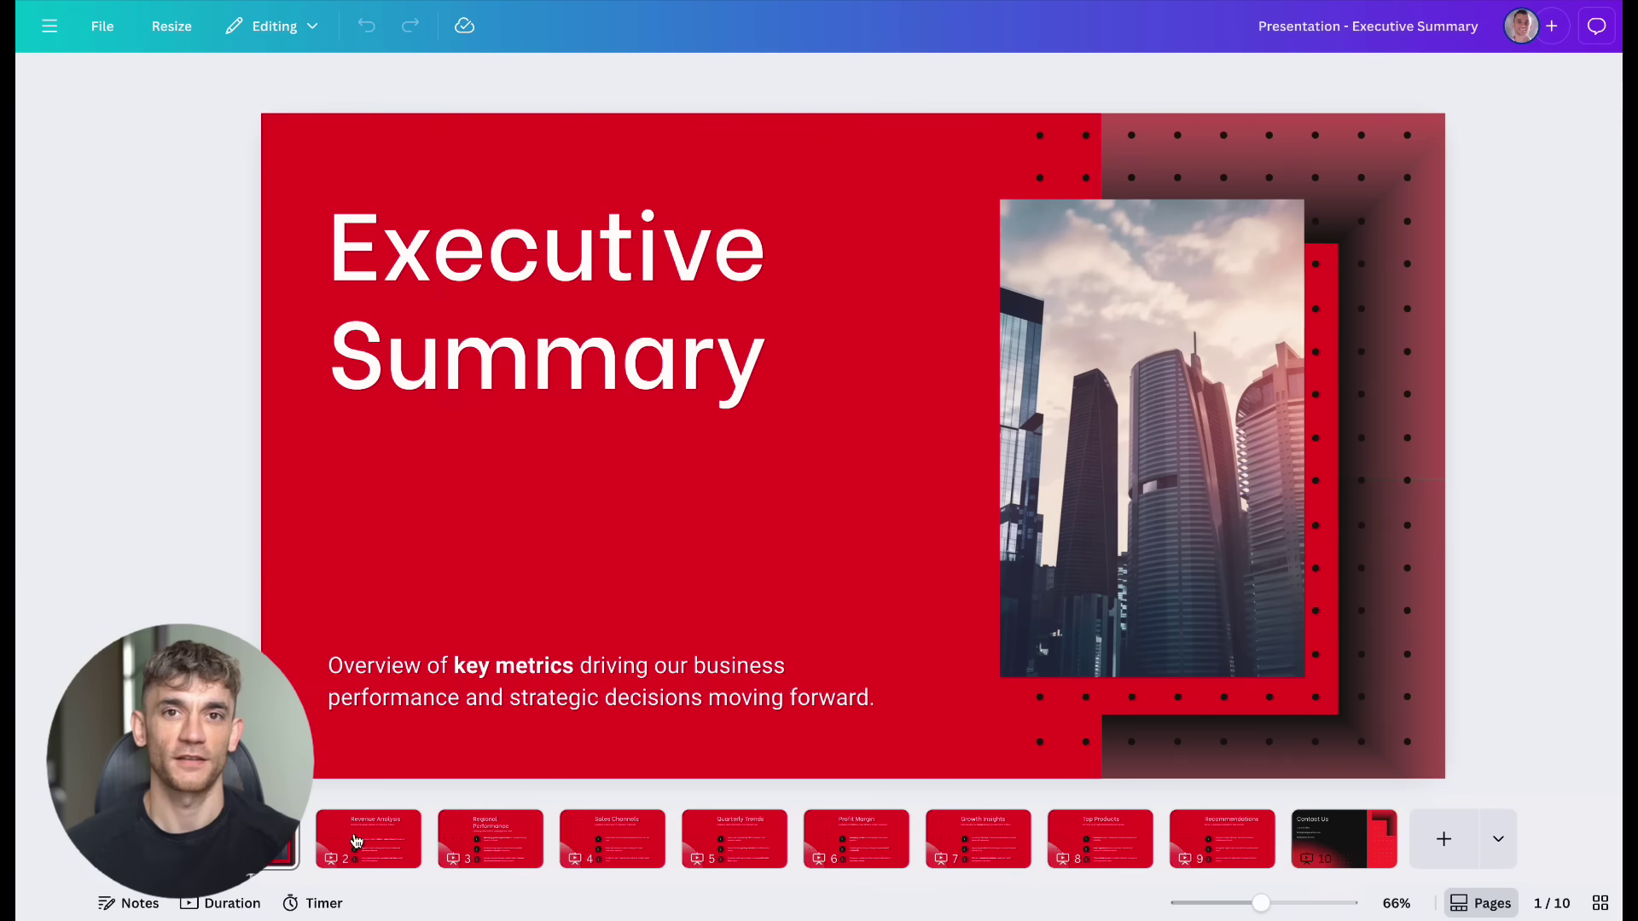
Step through the Revenue Analysis, Regional Performance, Sales Channels, Quarterly Trends, Top Products, Recommendations and Contact Us slides
left_click(357, 840)
left_click(479, 857)
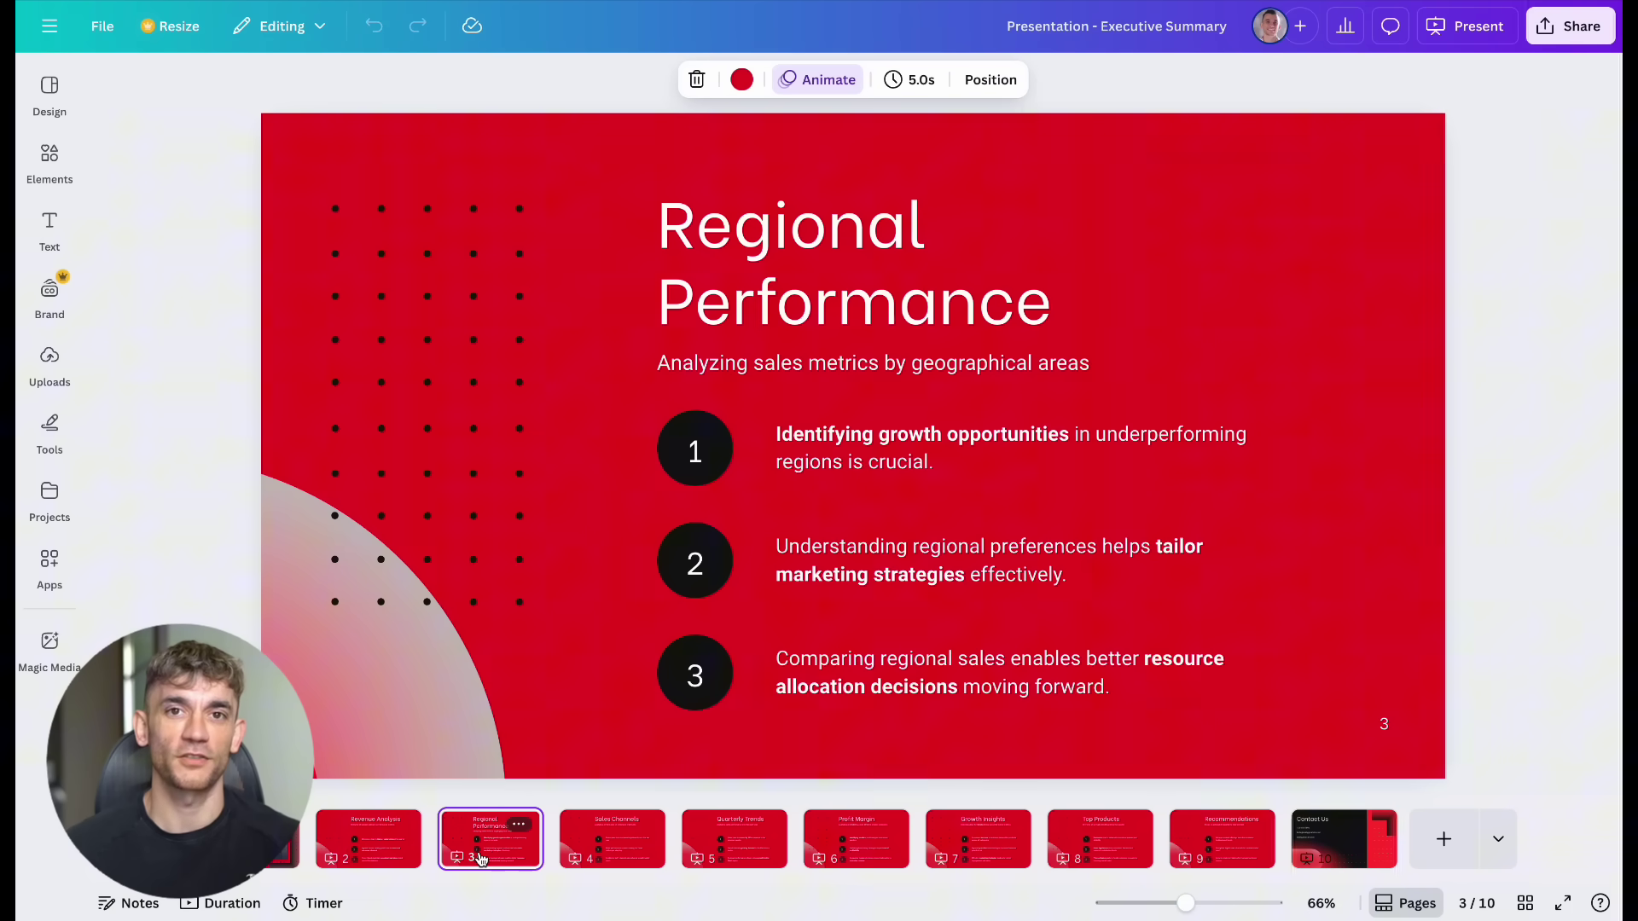
left_click(621, 858)
left_click(717, 856)
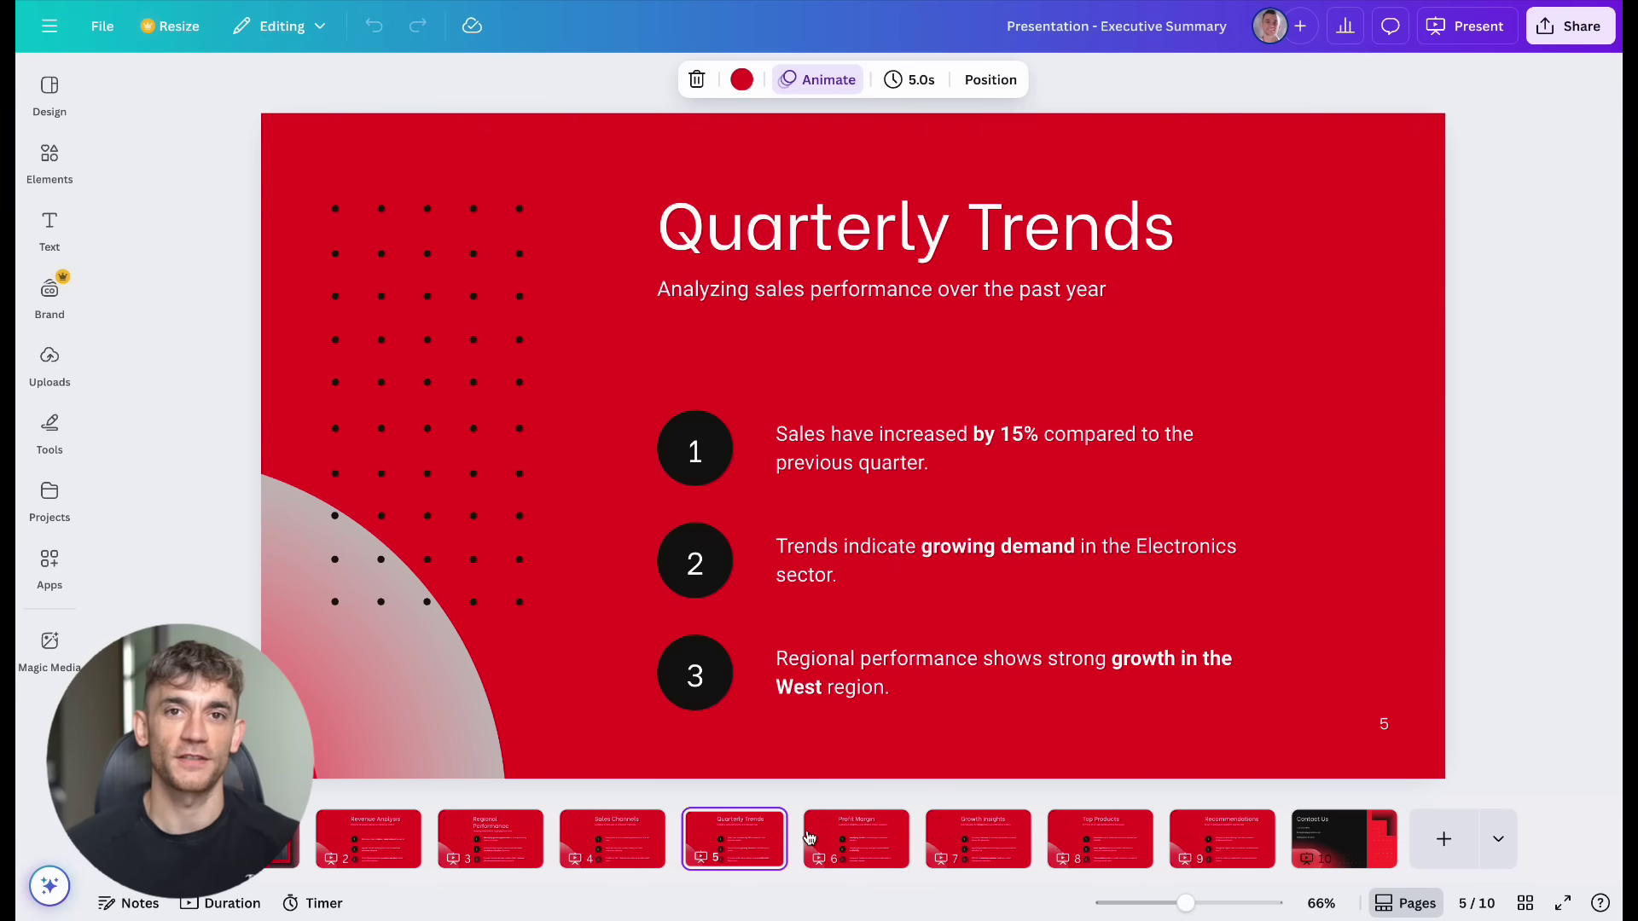
left_click(1092, 857)
left_click(1223, 830)
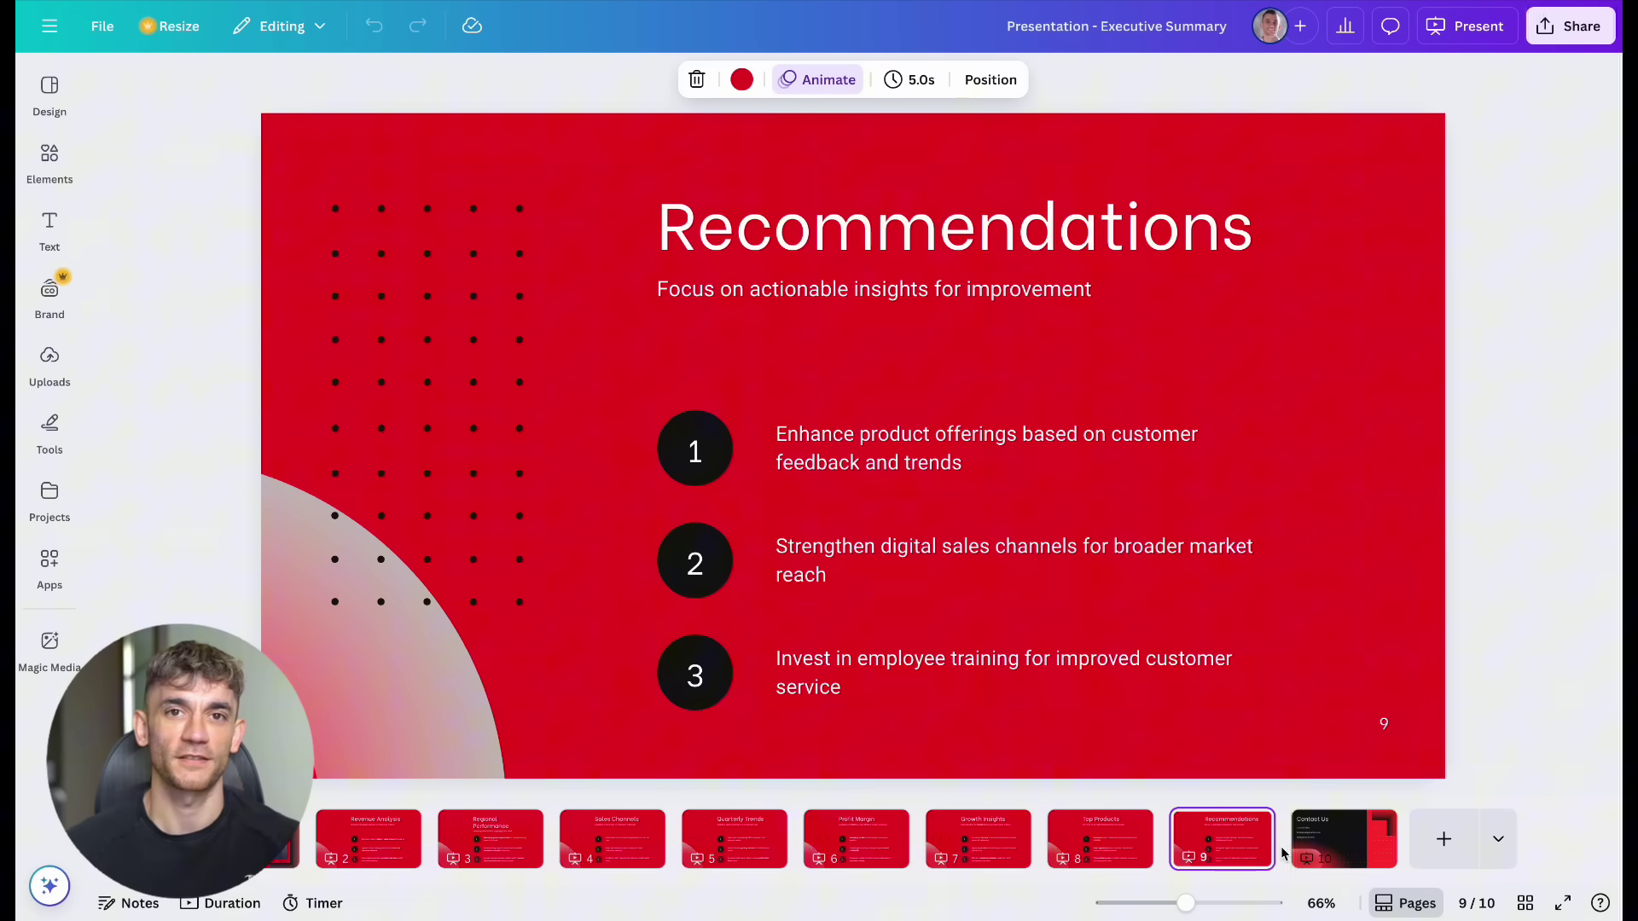
left_click(1319, 854)
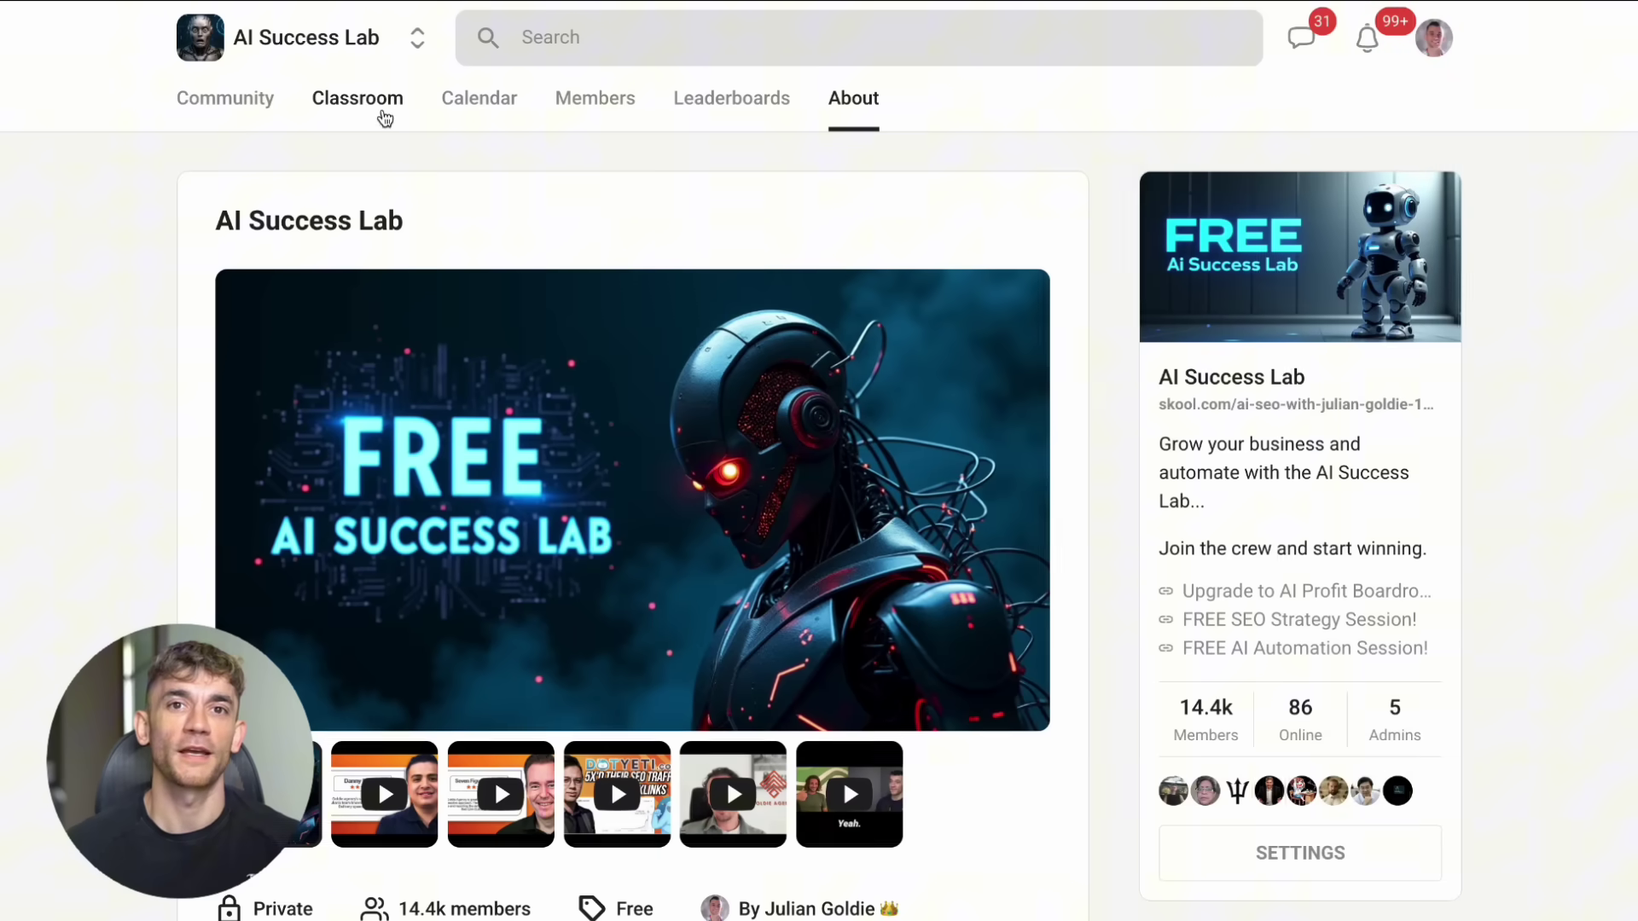
Browse the AI Success Lab community feed, then open the Classroom course grid
left_click(358, 96)
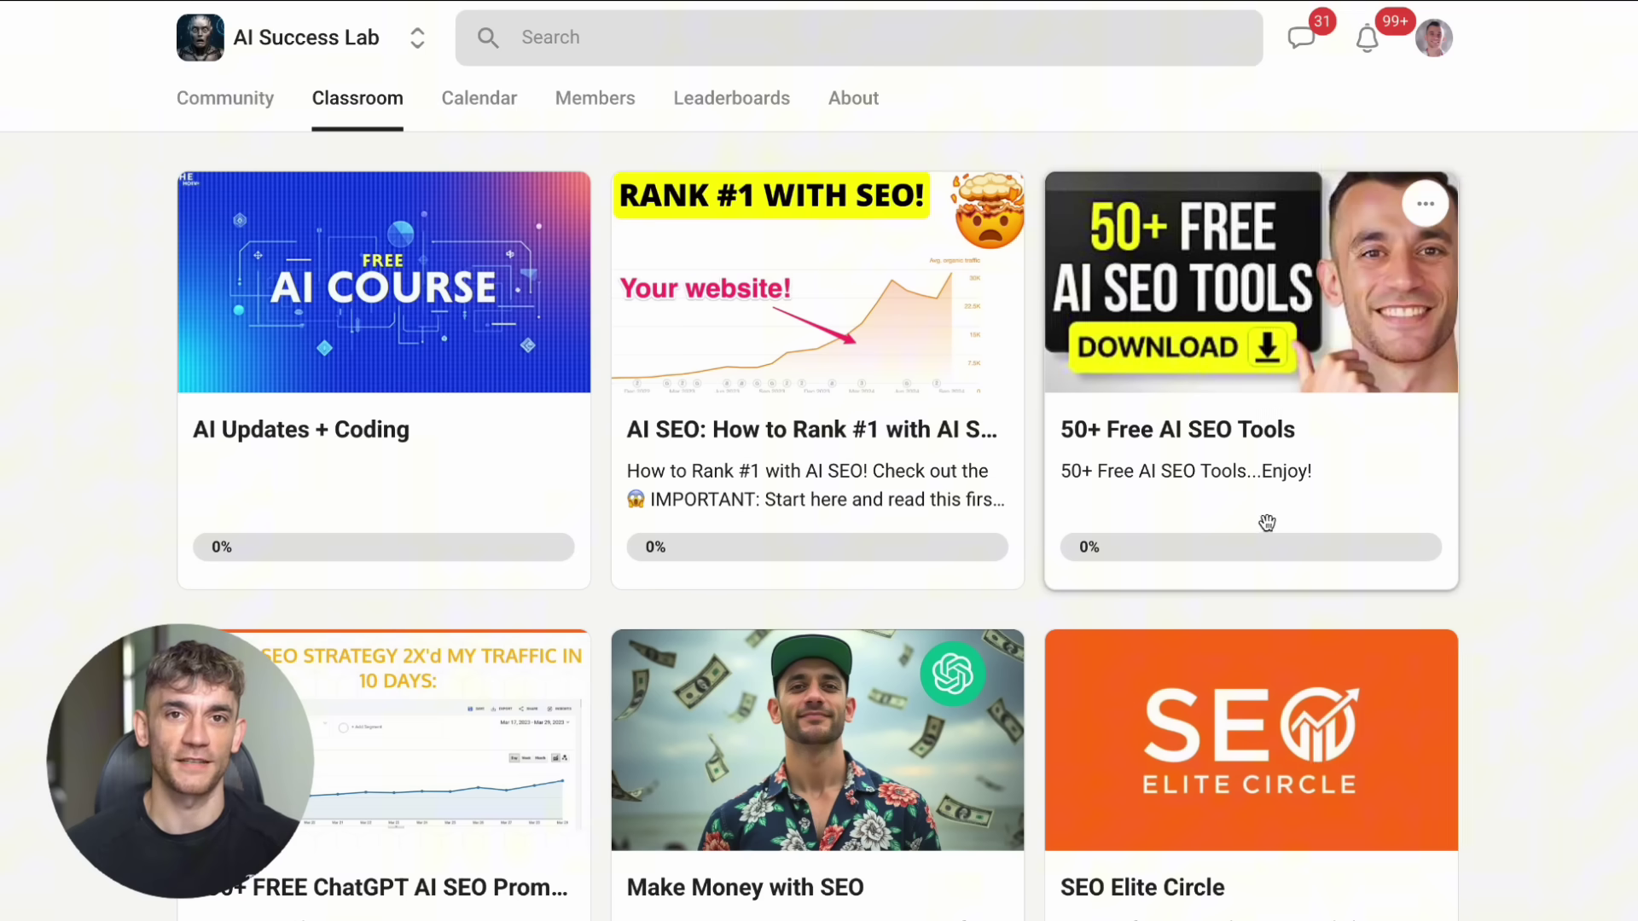
left_click(239, 103)
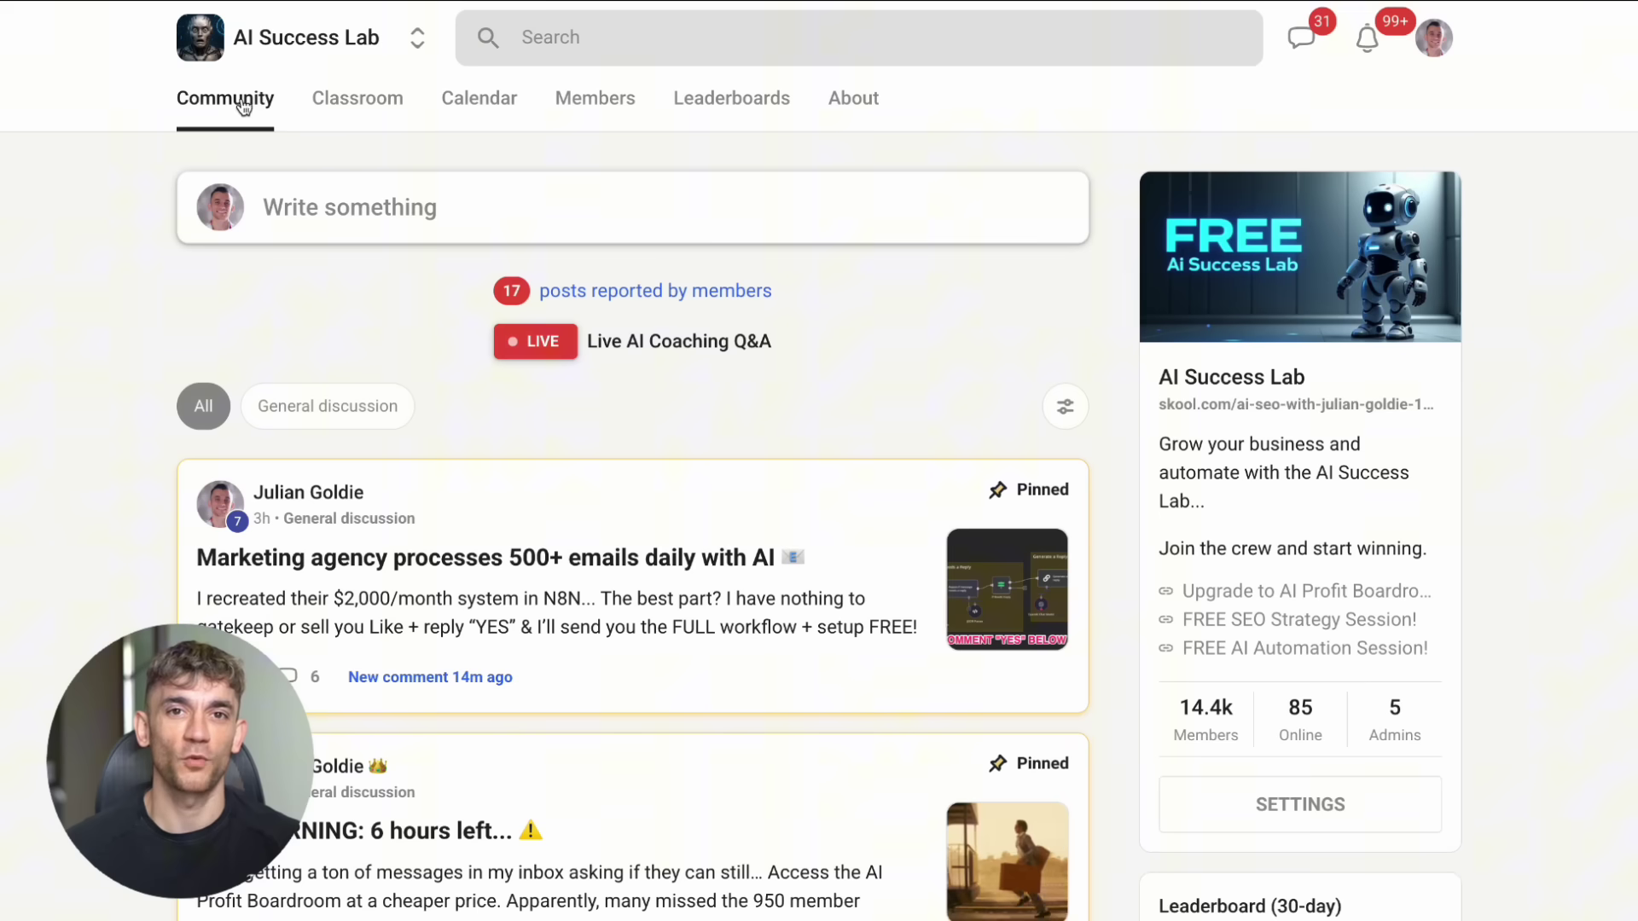
scroll(499, 290, "down", 3)
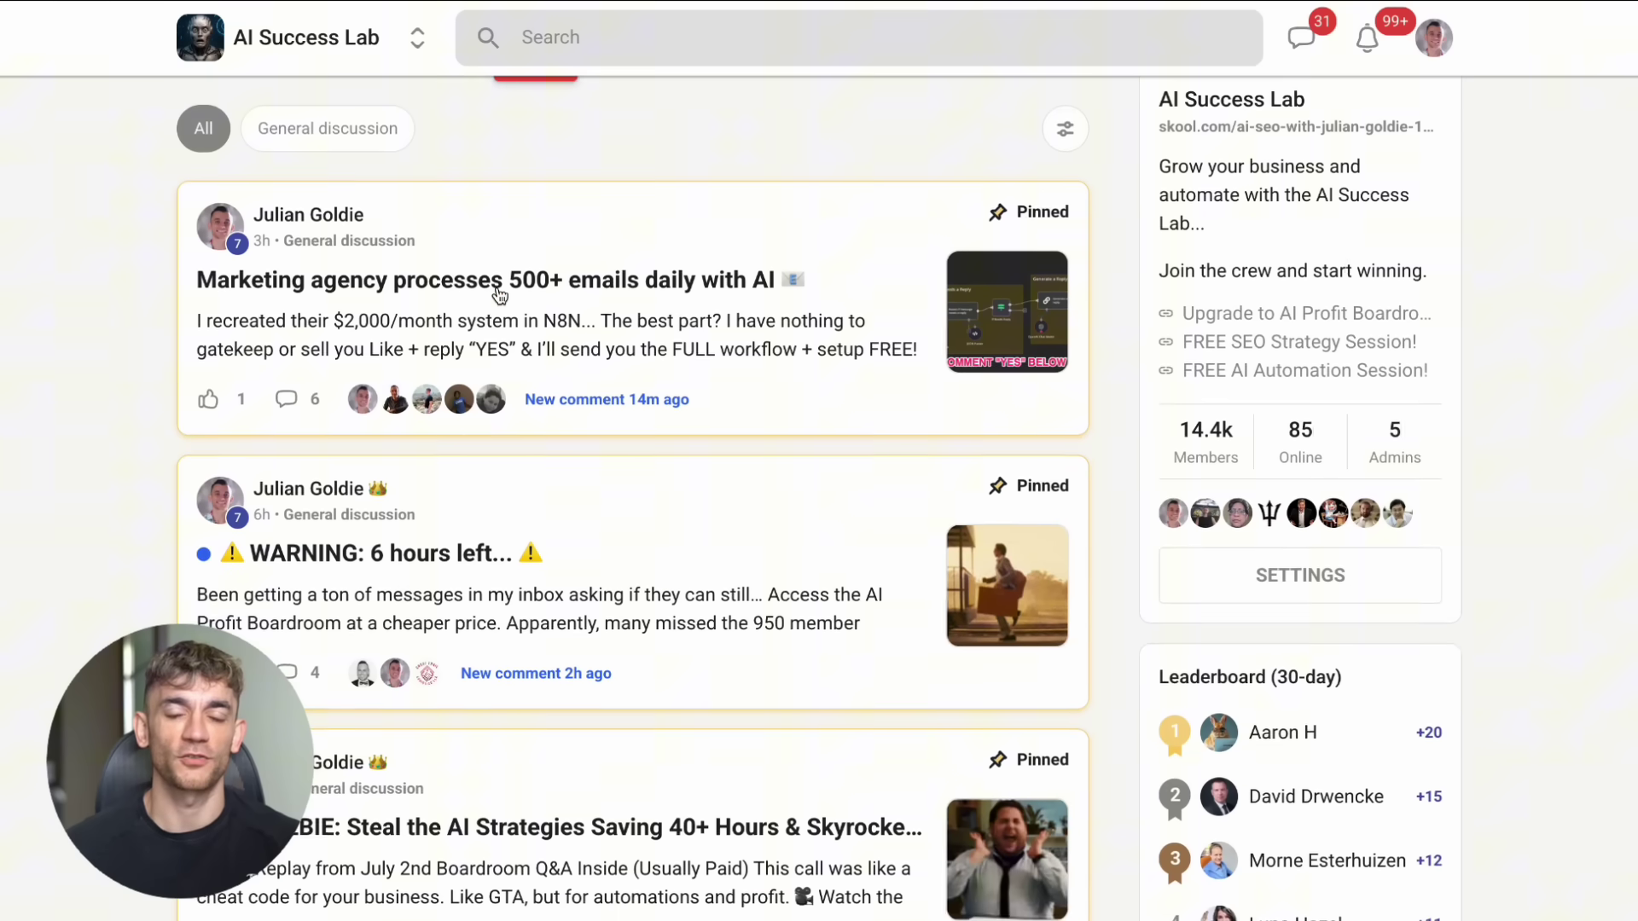
scroll(500, 295, "down", 12)
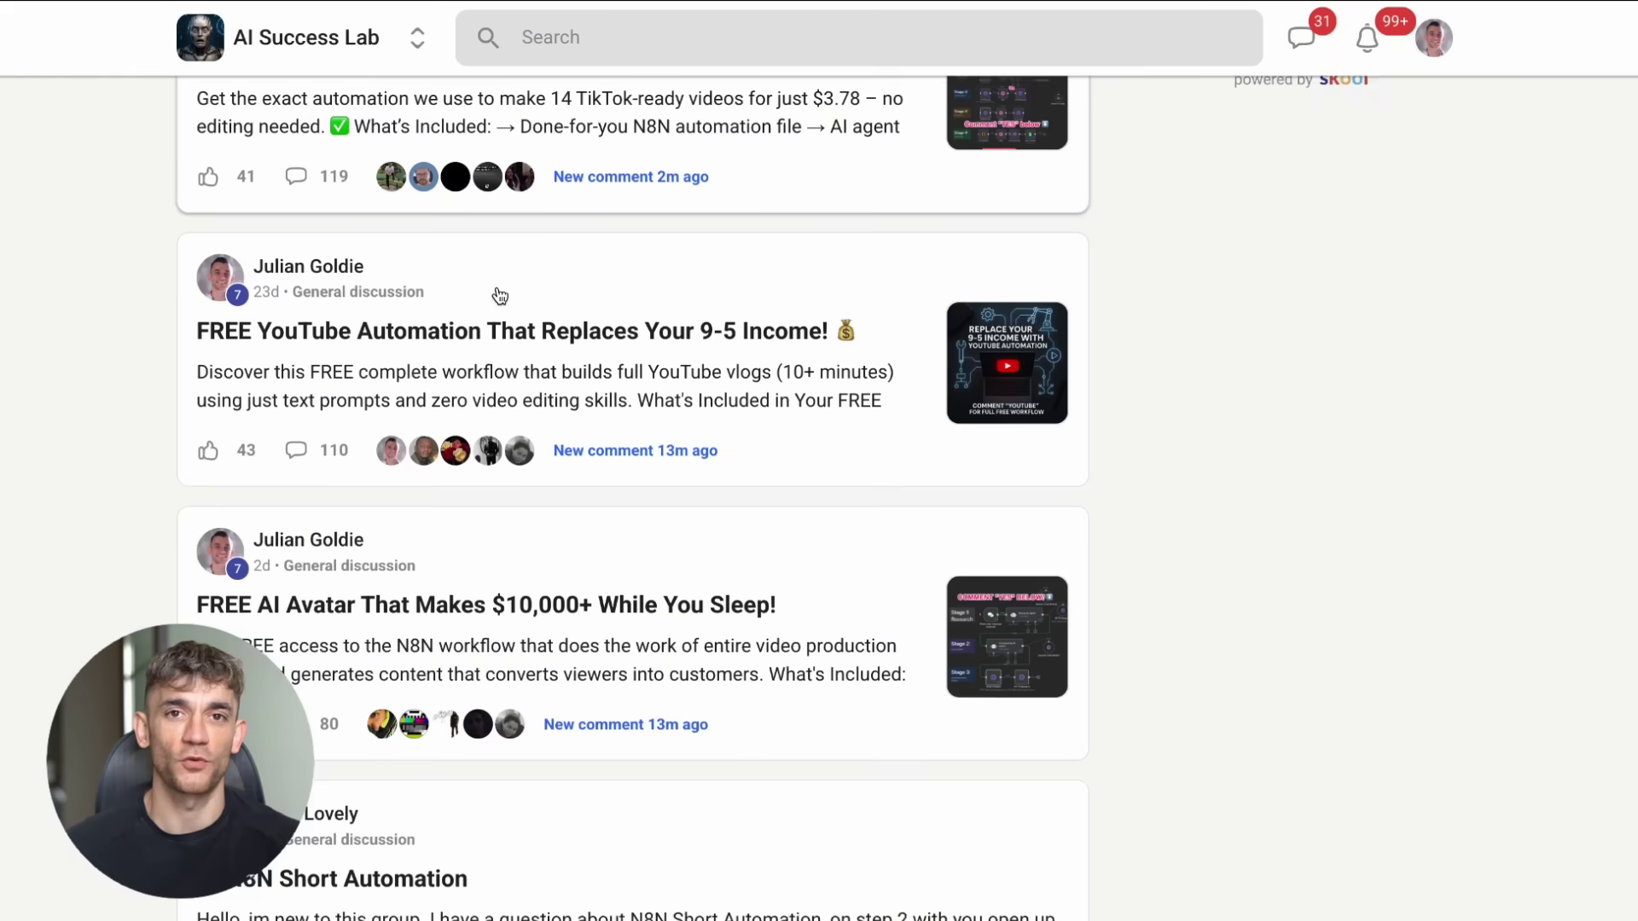
scroll(500, 295, "down", 6)
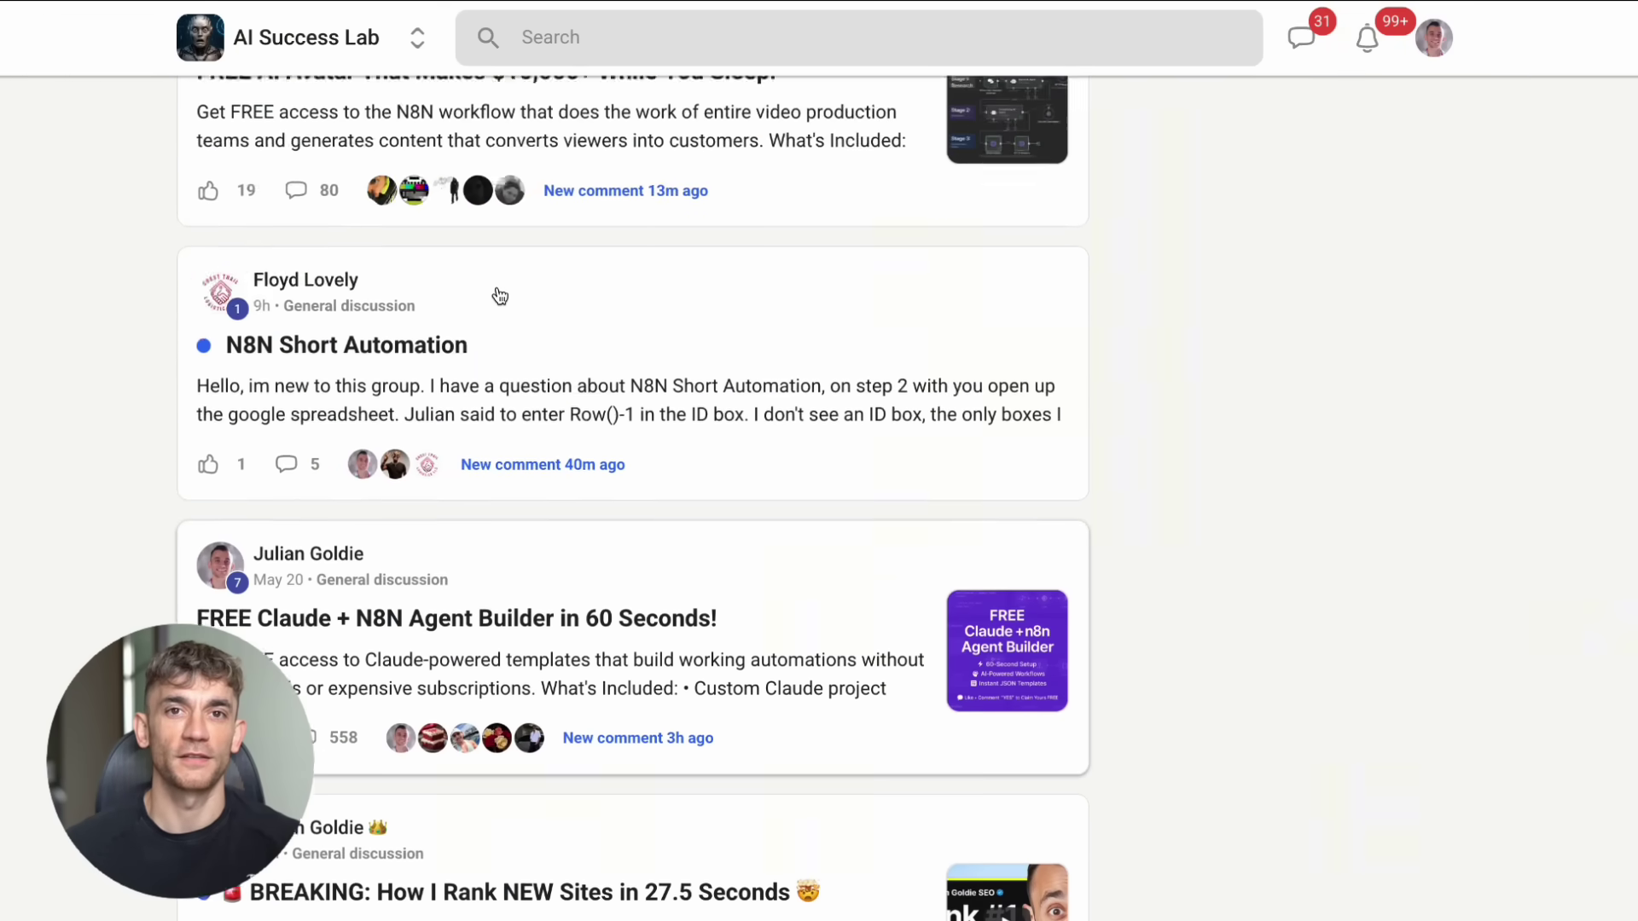
scroll(500, 295, "up", 20)
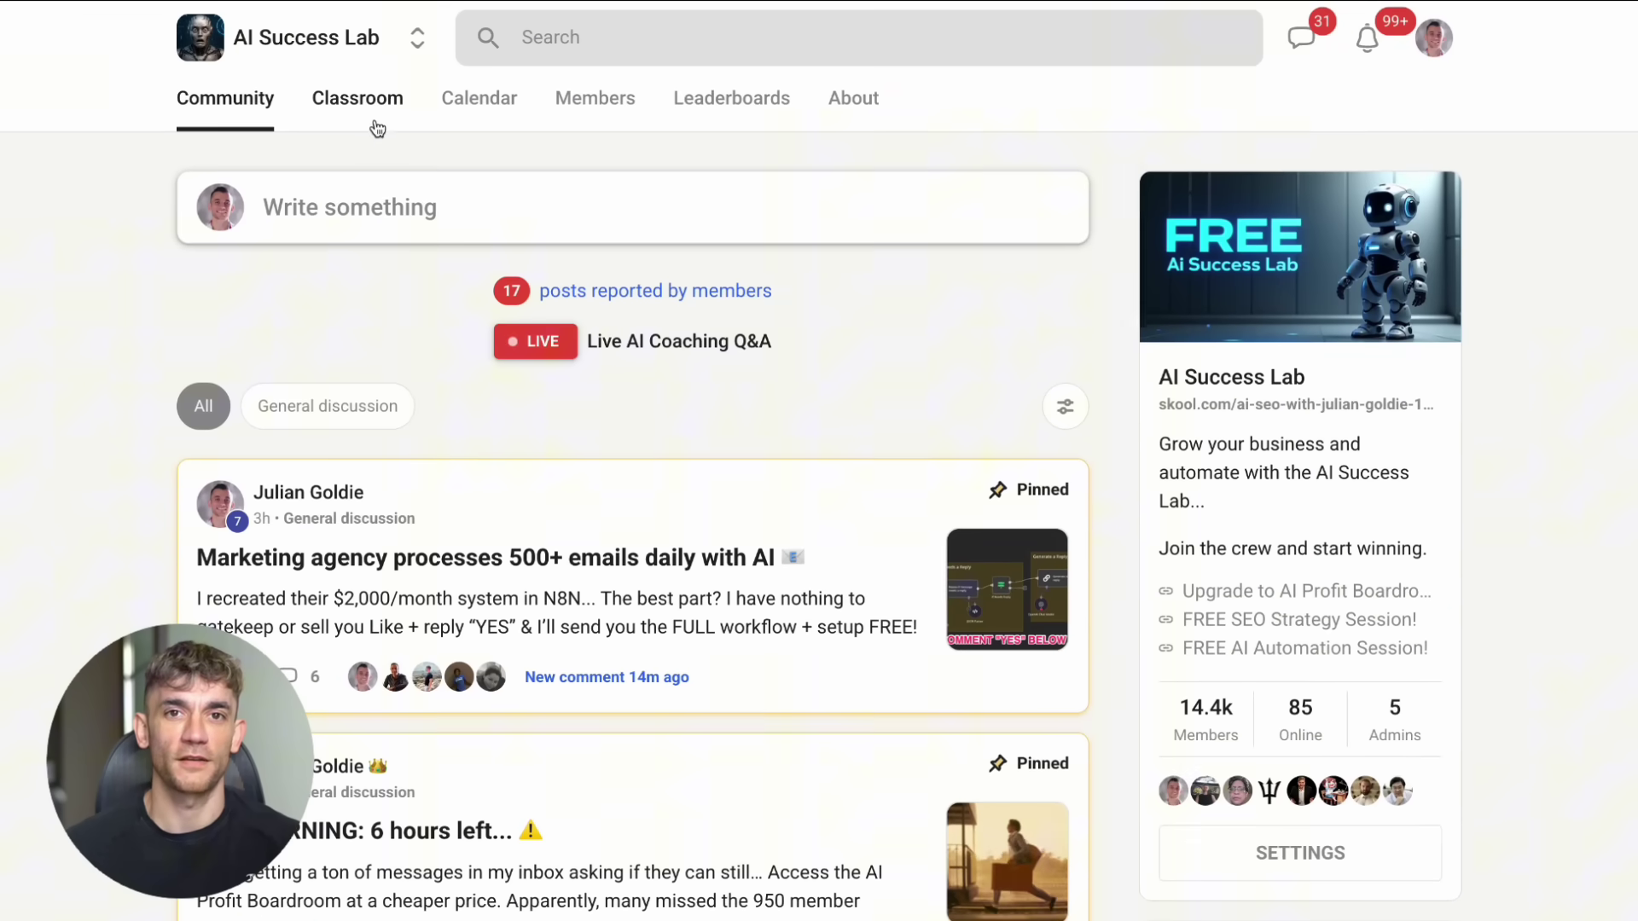
left_click(367, 102)
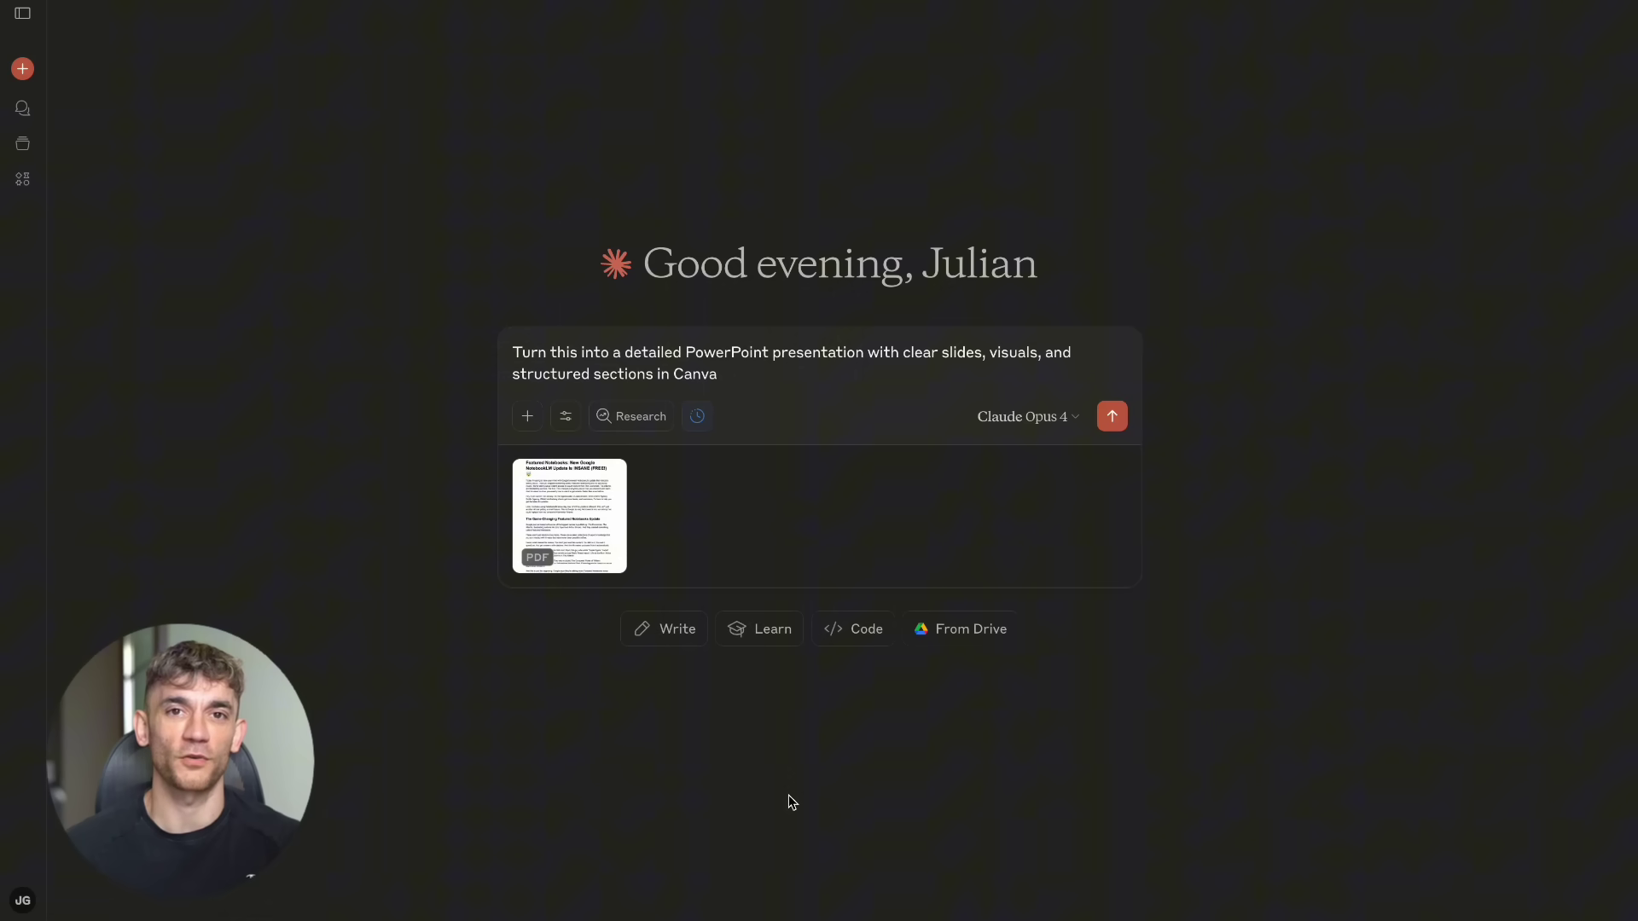
Check the Canva connector's available tools, then send the PDF with the detailed-presentation request
left_click(566, 420)
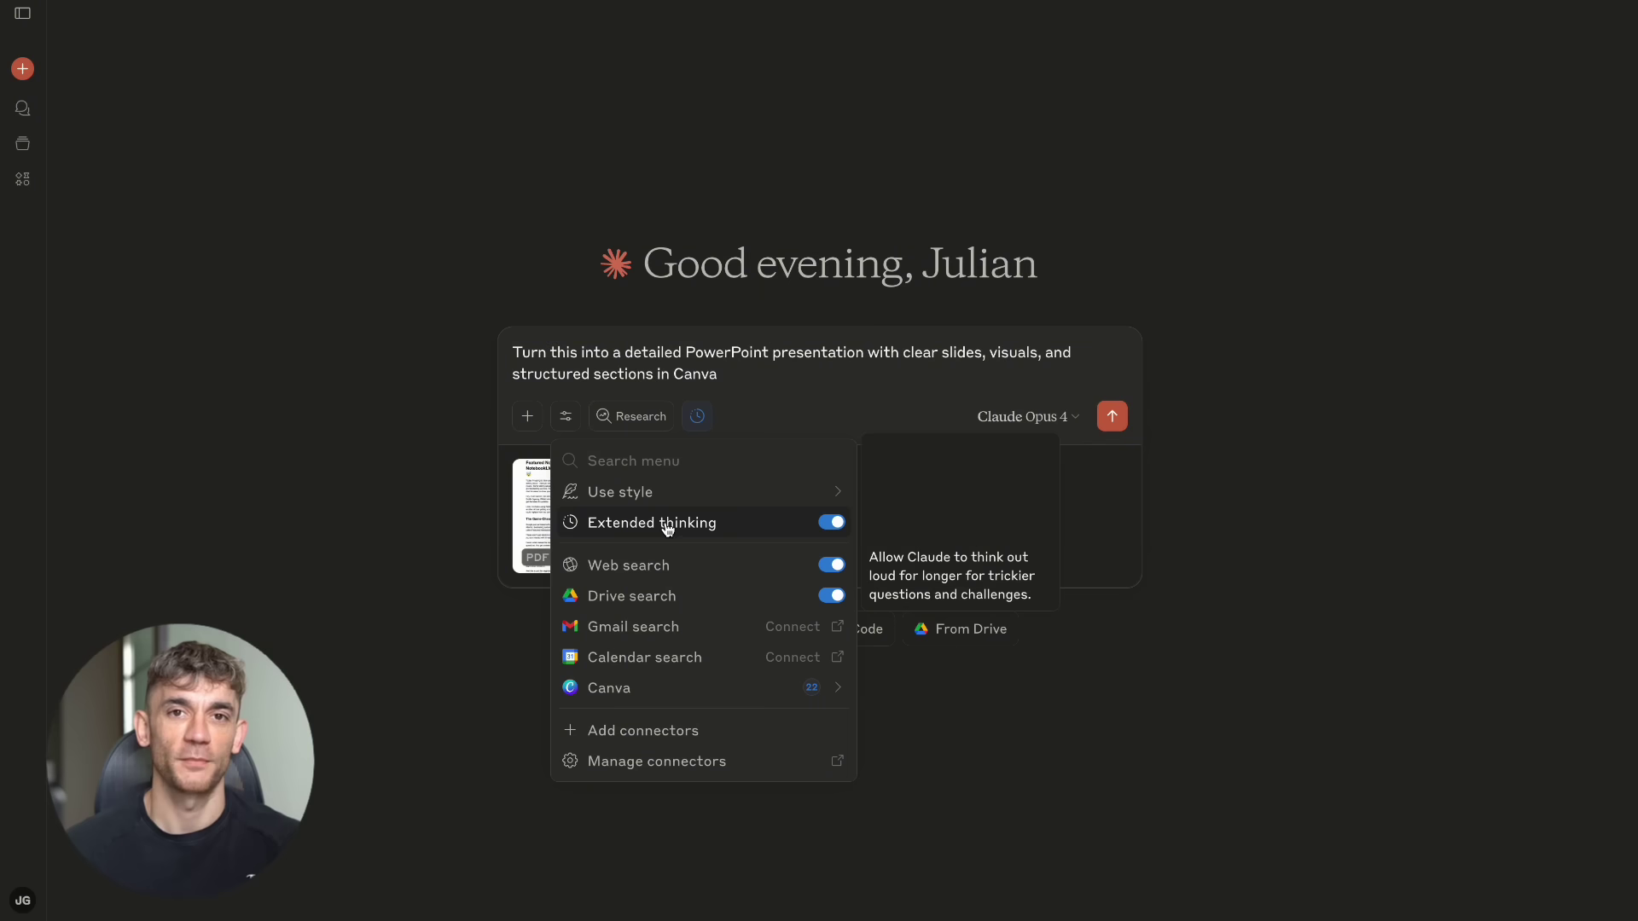
left_click(772, 698)
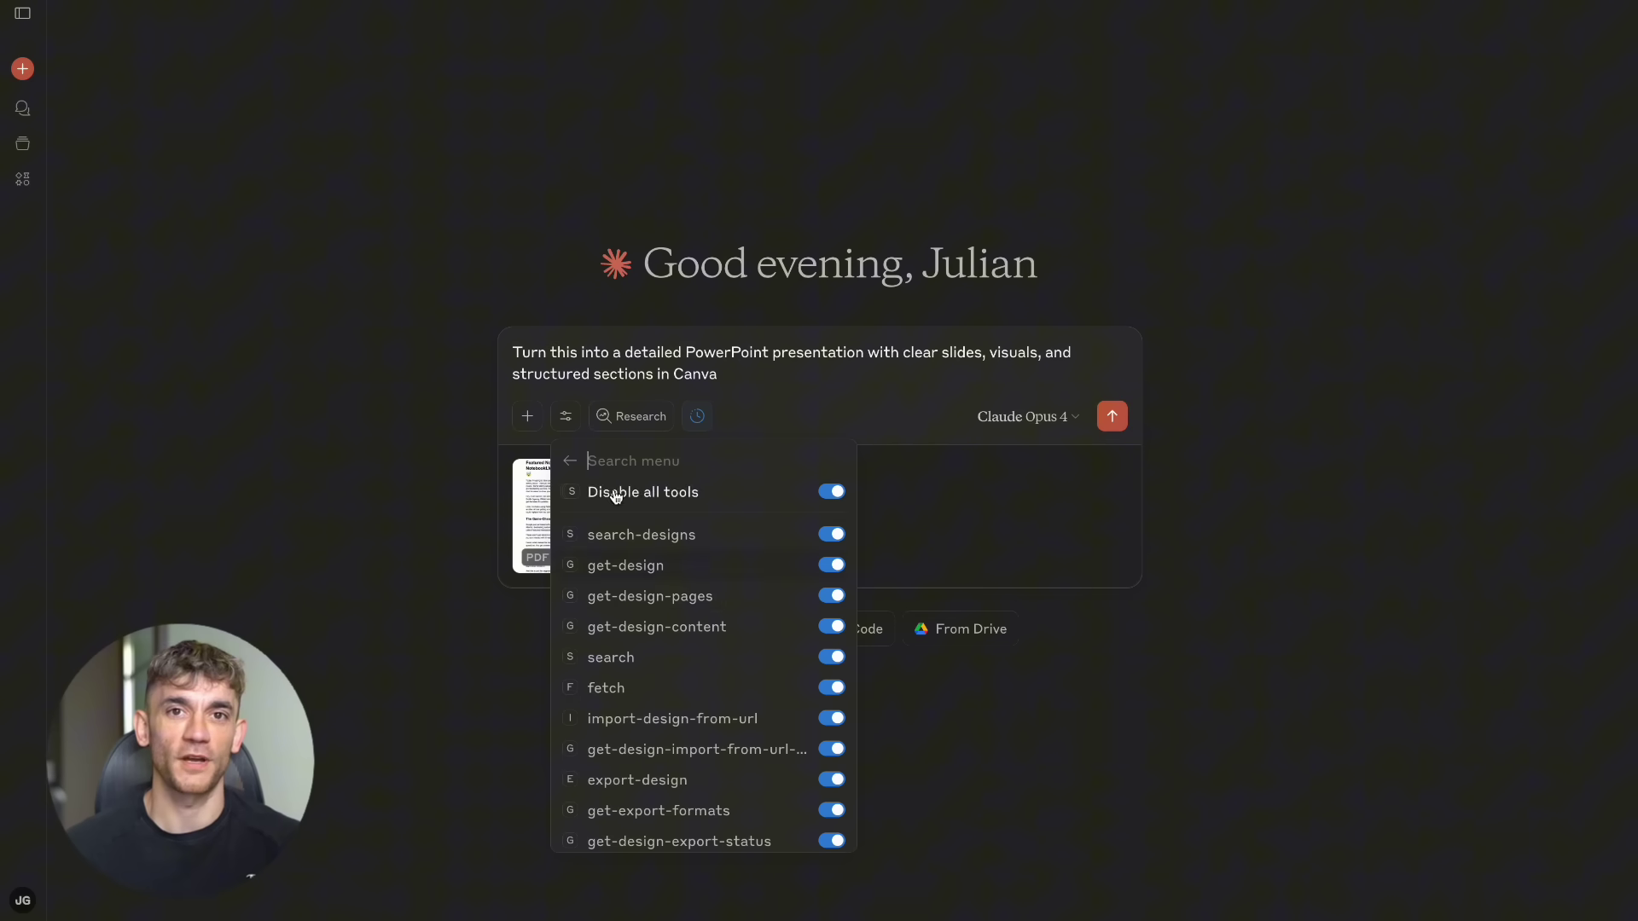
left_click(570, 461)
left_click(616, 369)
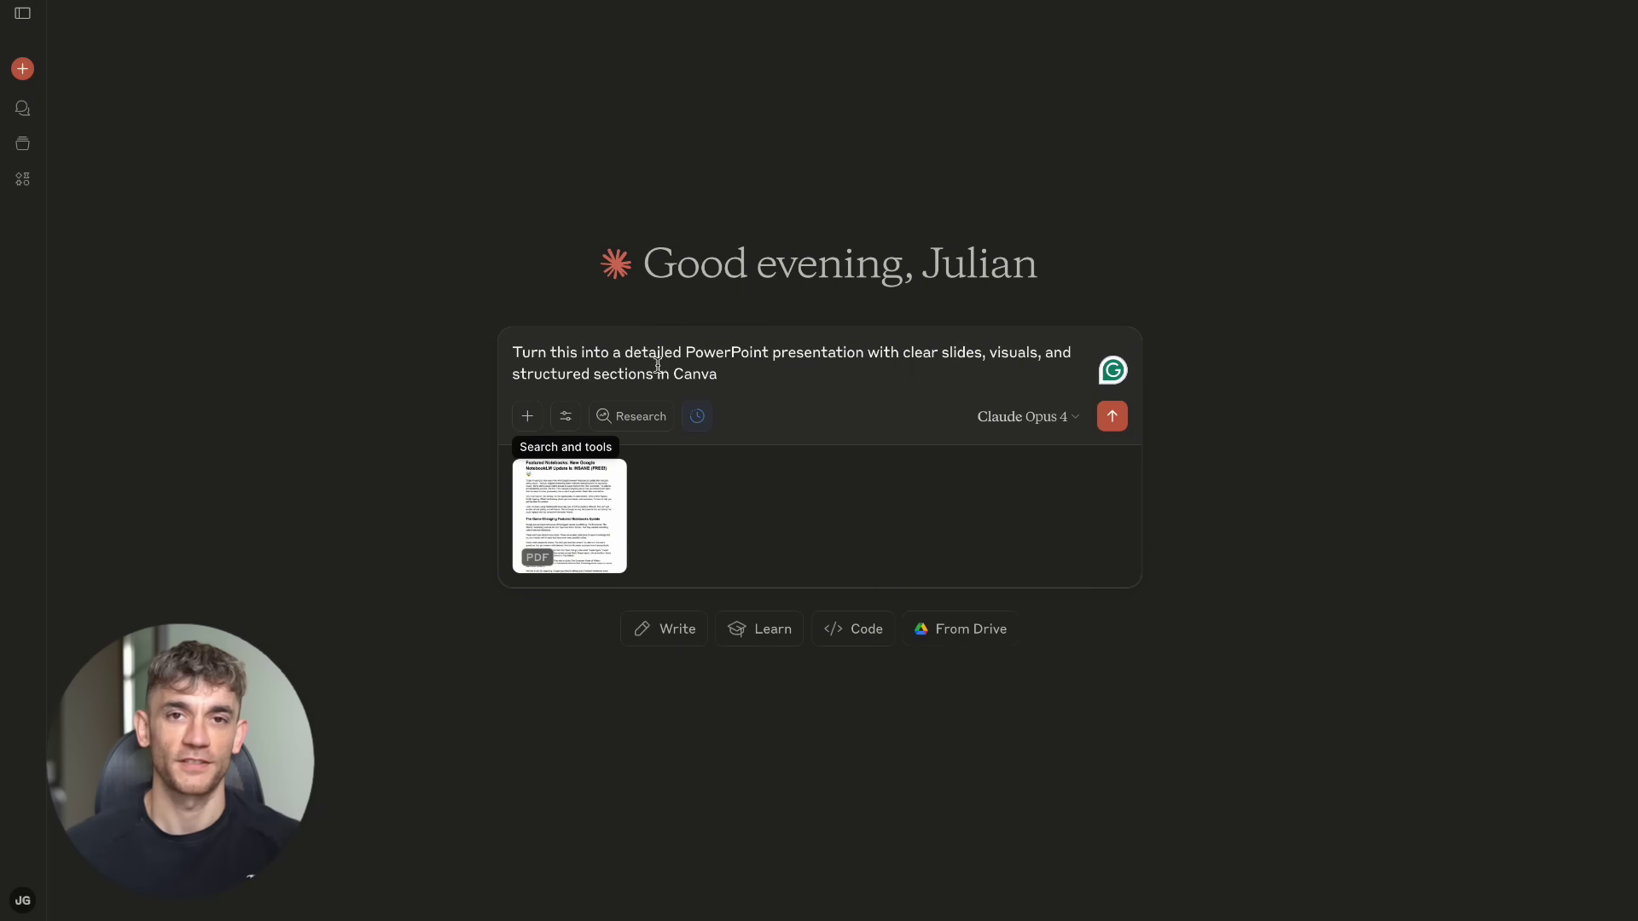
left_click(1112, 418)
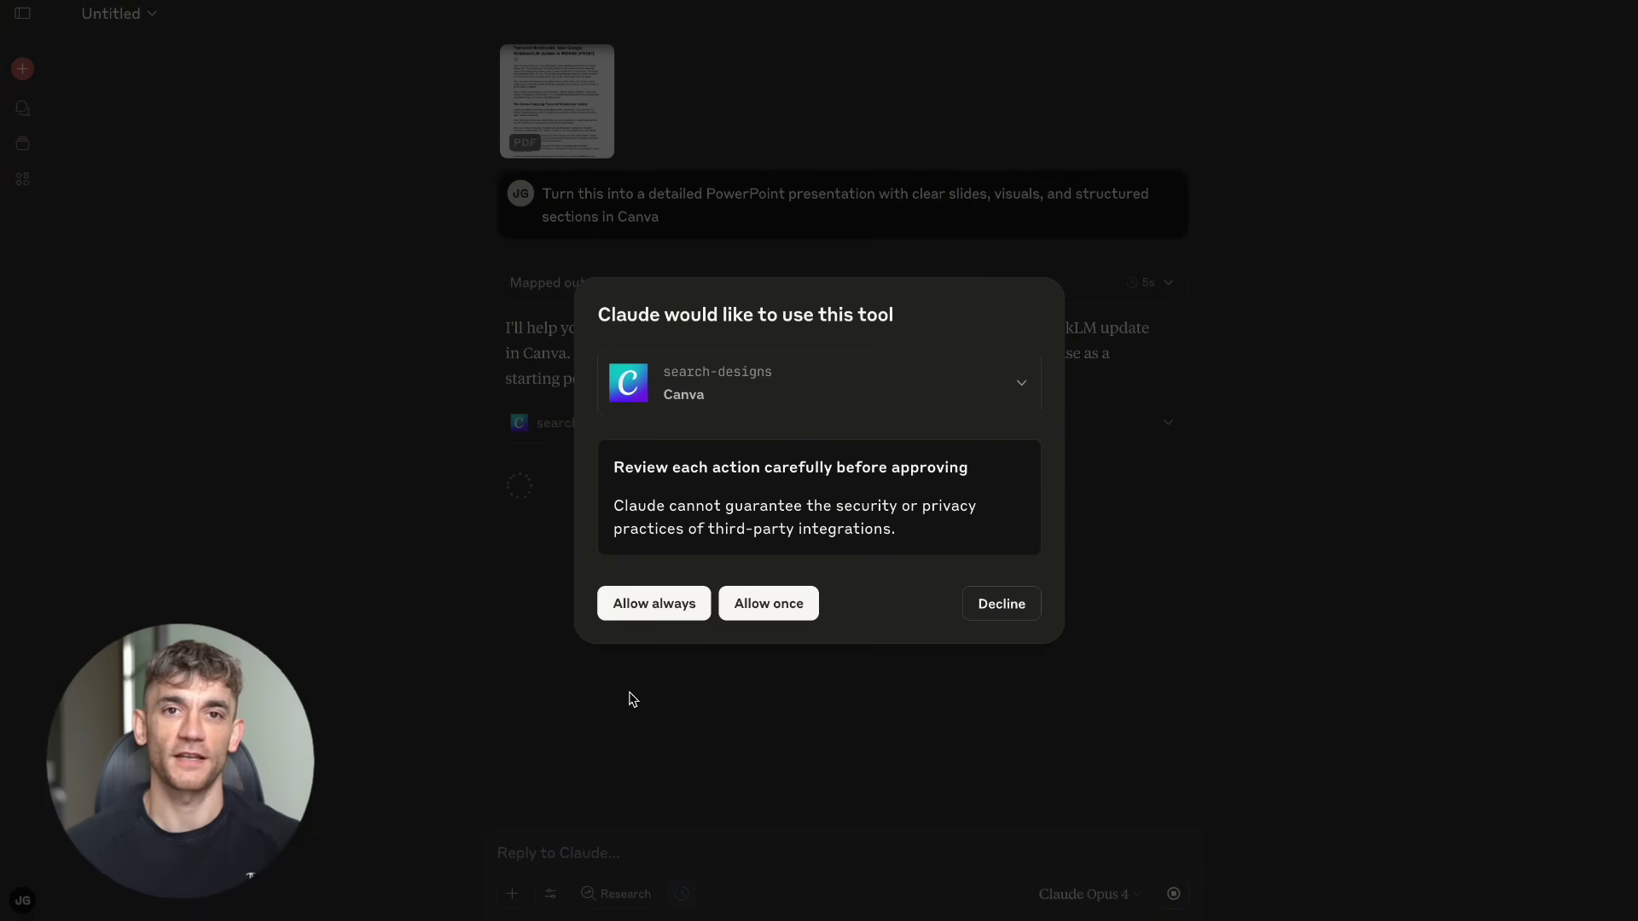
Always allow Canva design search and expand both search-designs results to inspect their details
left_click(642, 603)
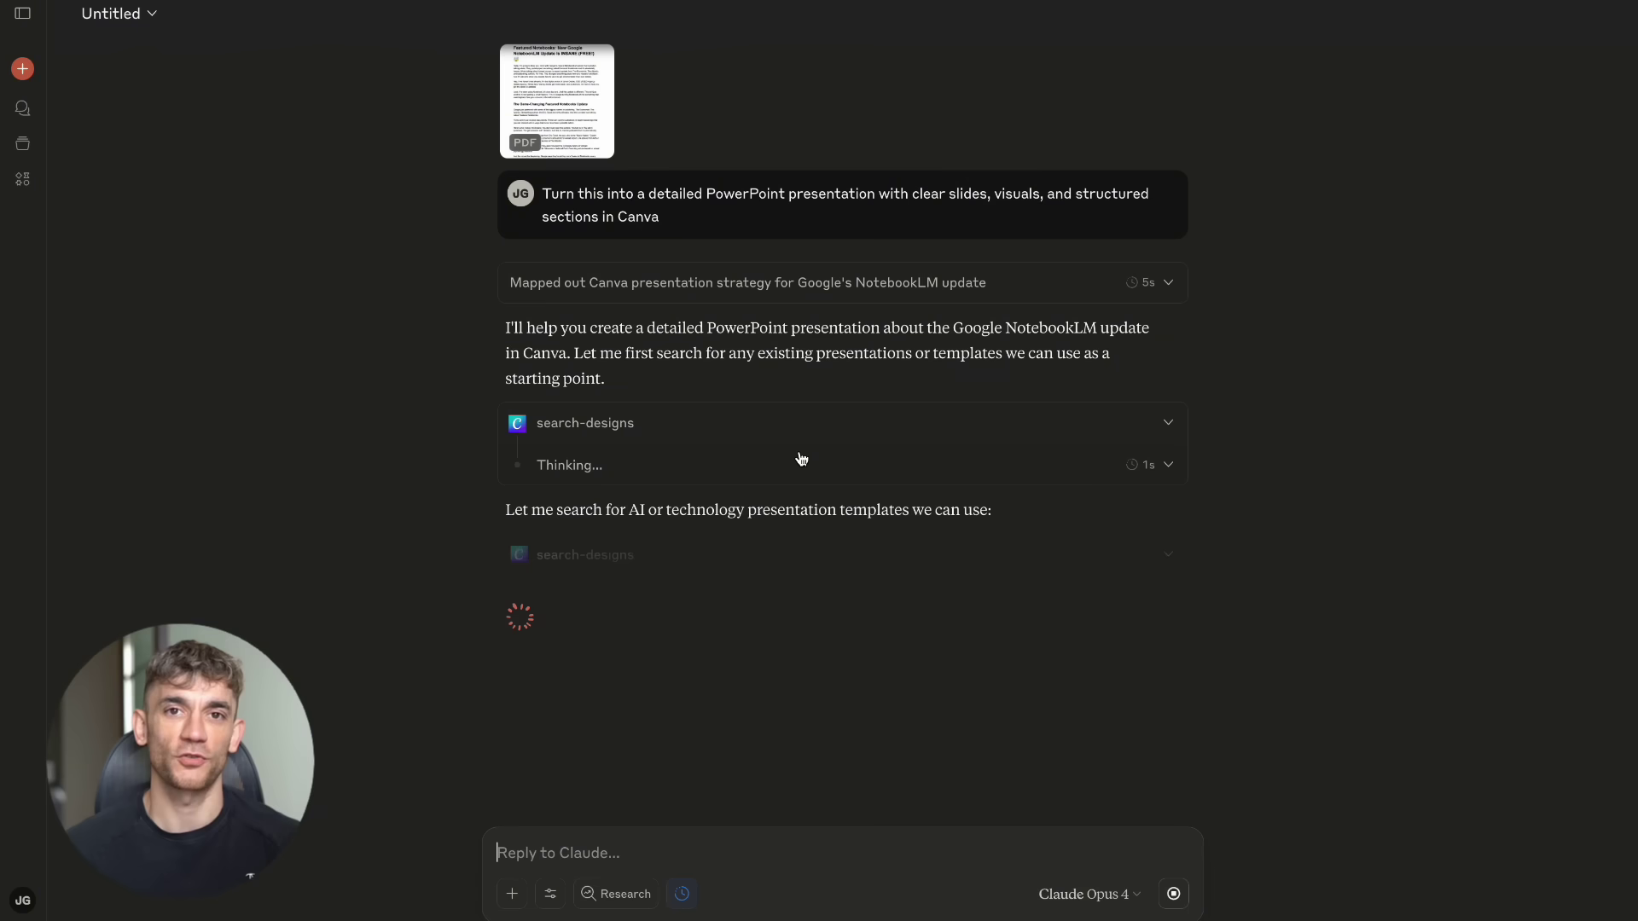
left_click(1129, 427)
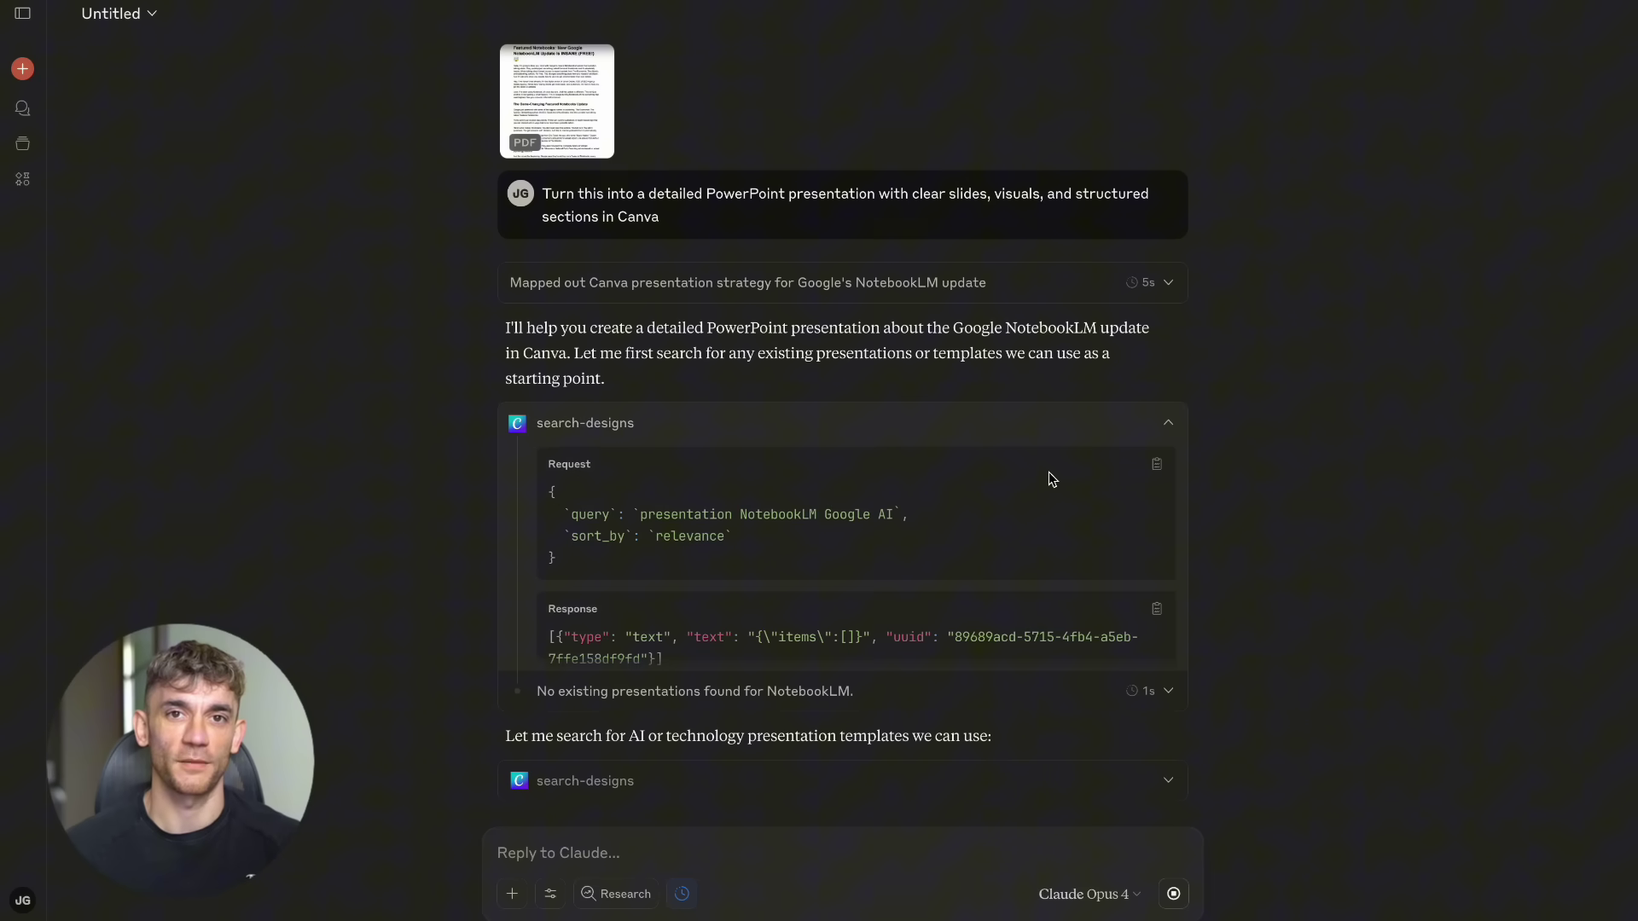
left_click(1148, 694)
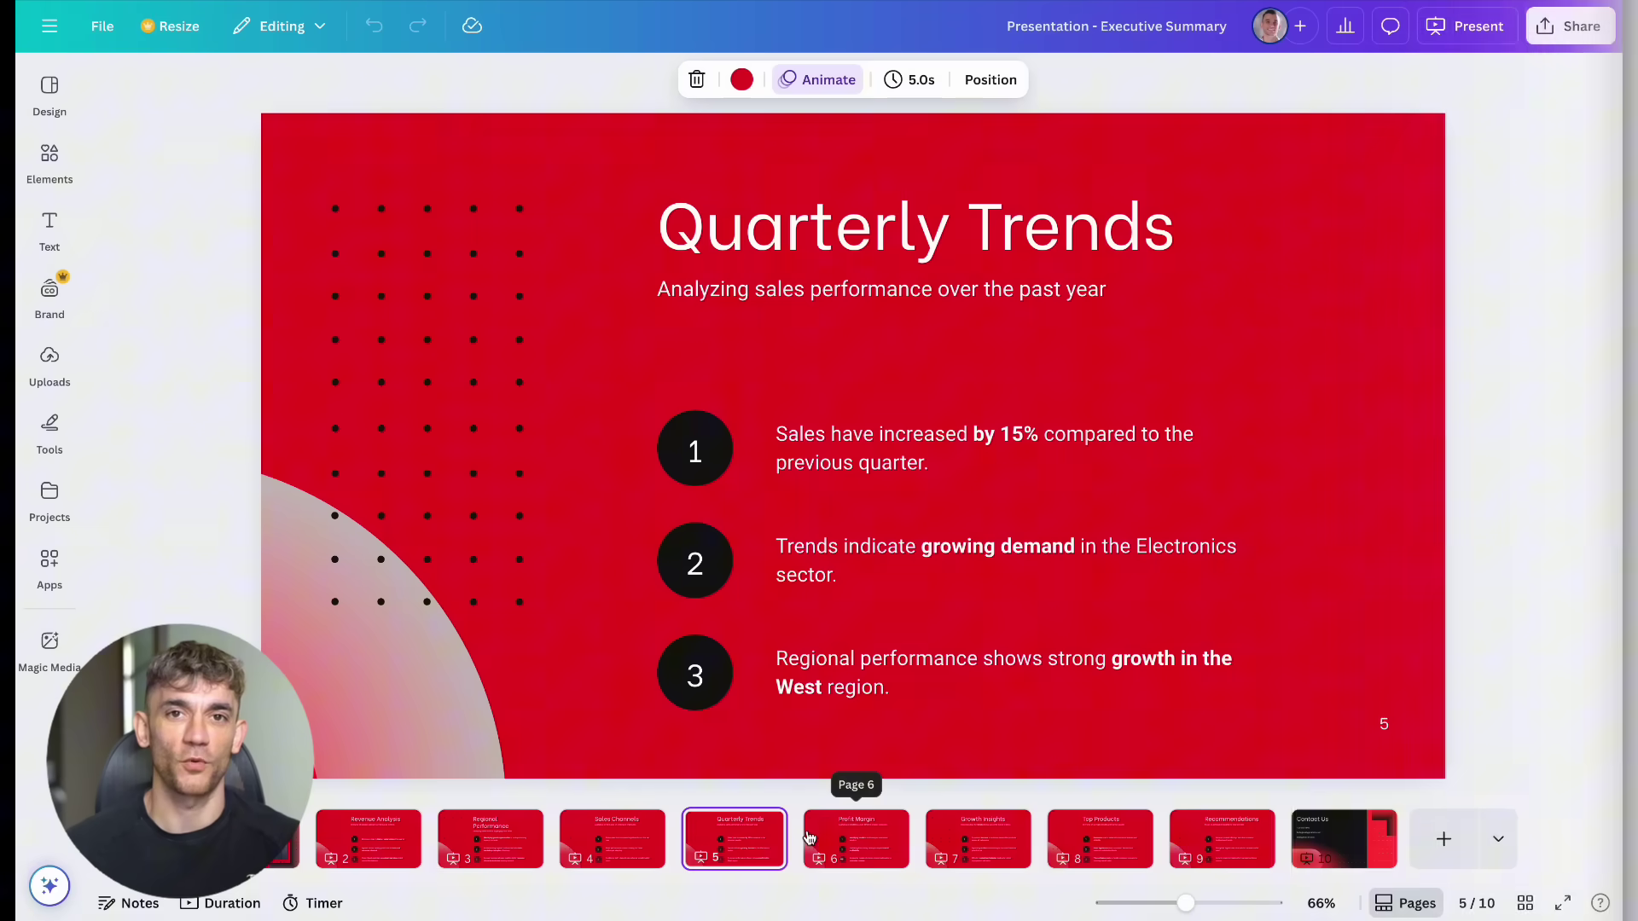
View the previous deck's Top Products, Recommendations and Contact Us slides, then open Option 4's design in Canva
left_click(1143, 858)
left_click(1225, 841)
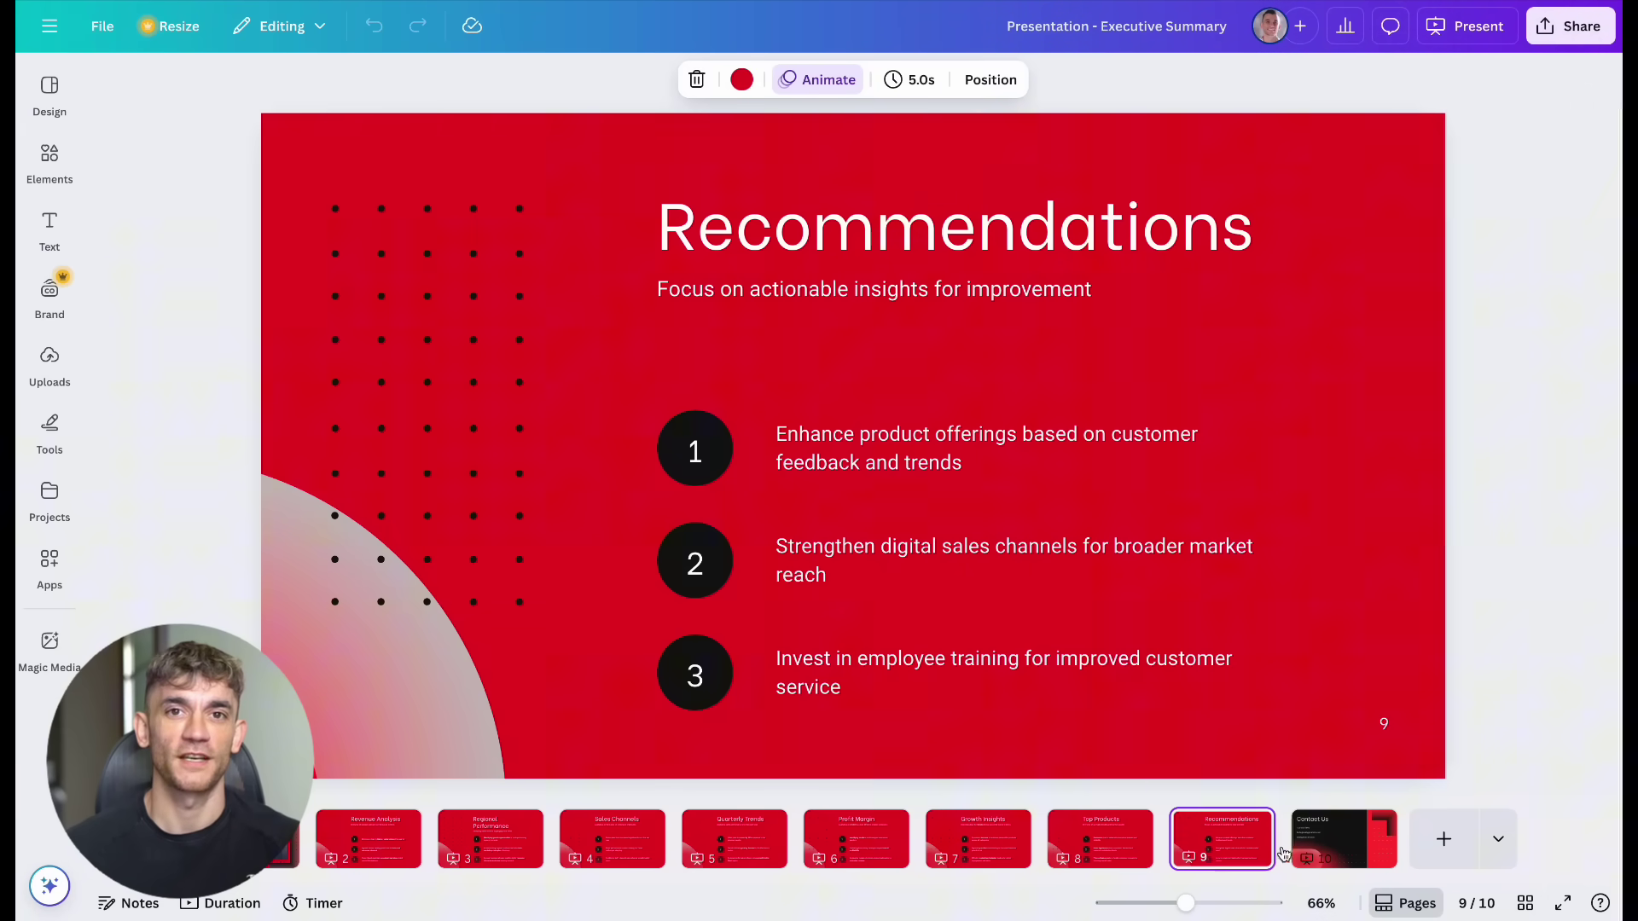
left_click(1318, 853)
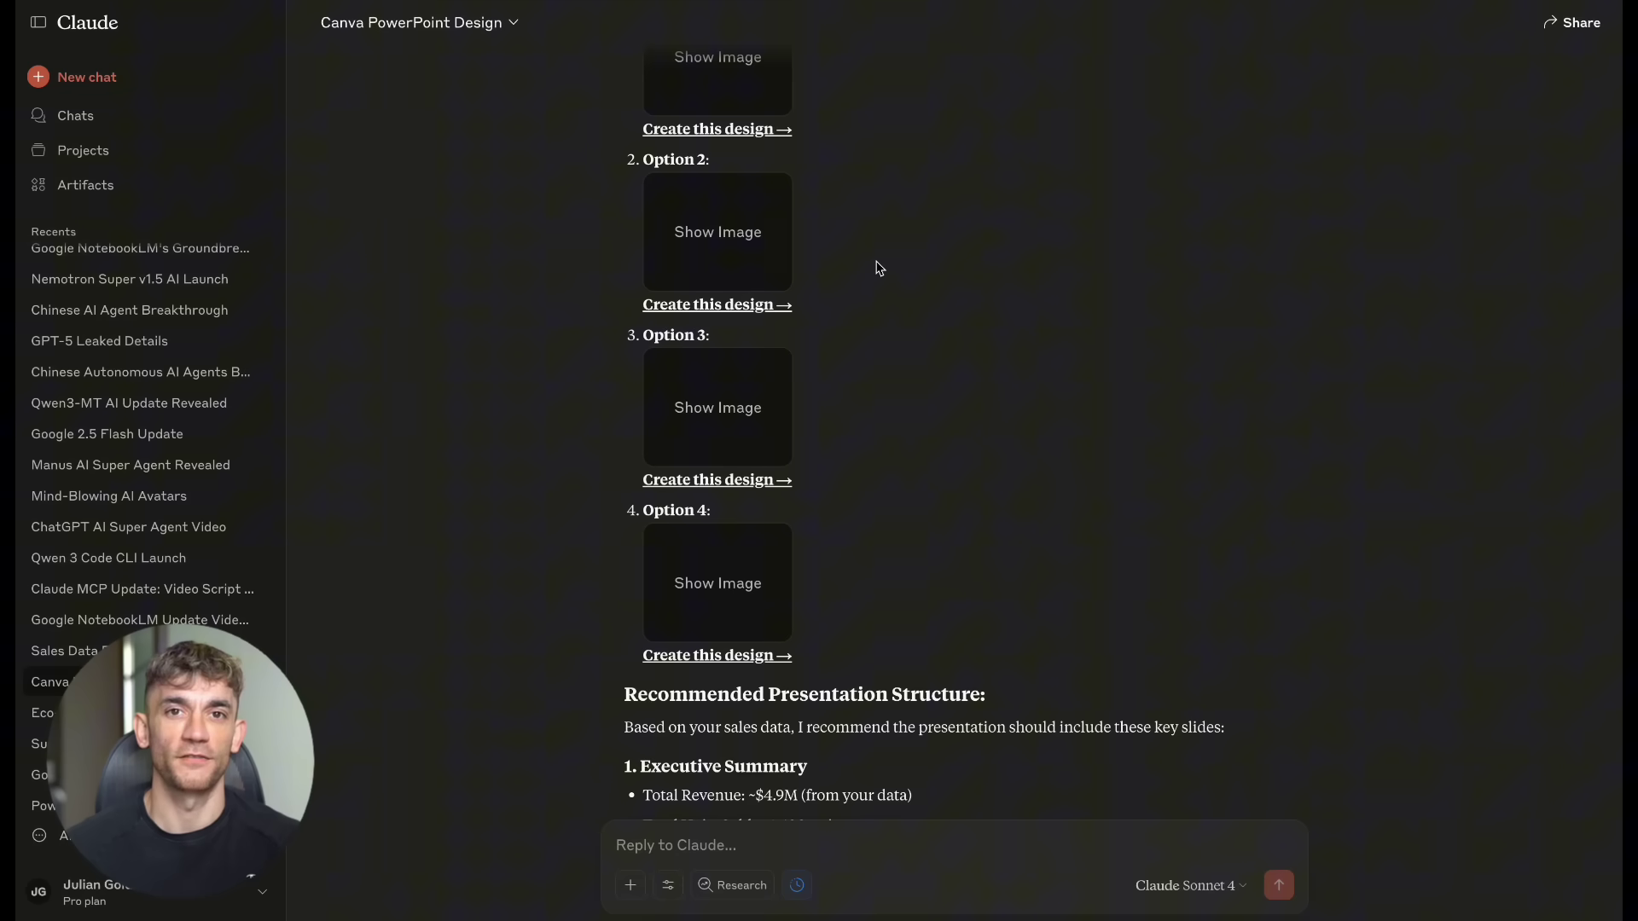
left_click(720, 657)
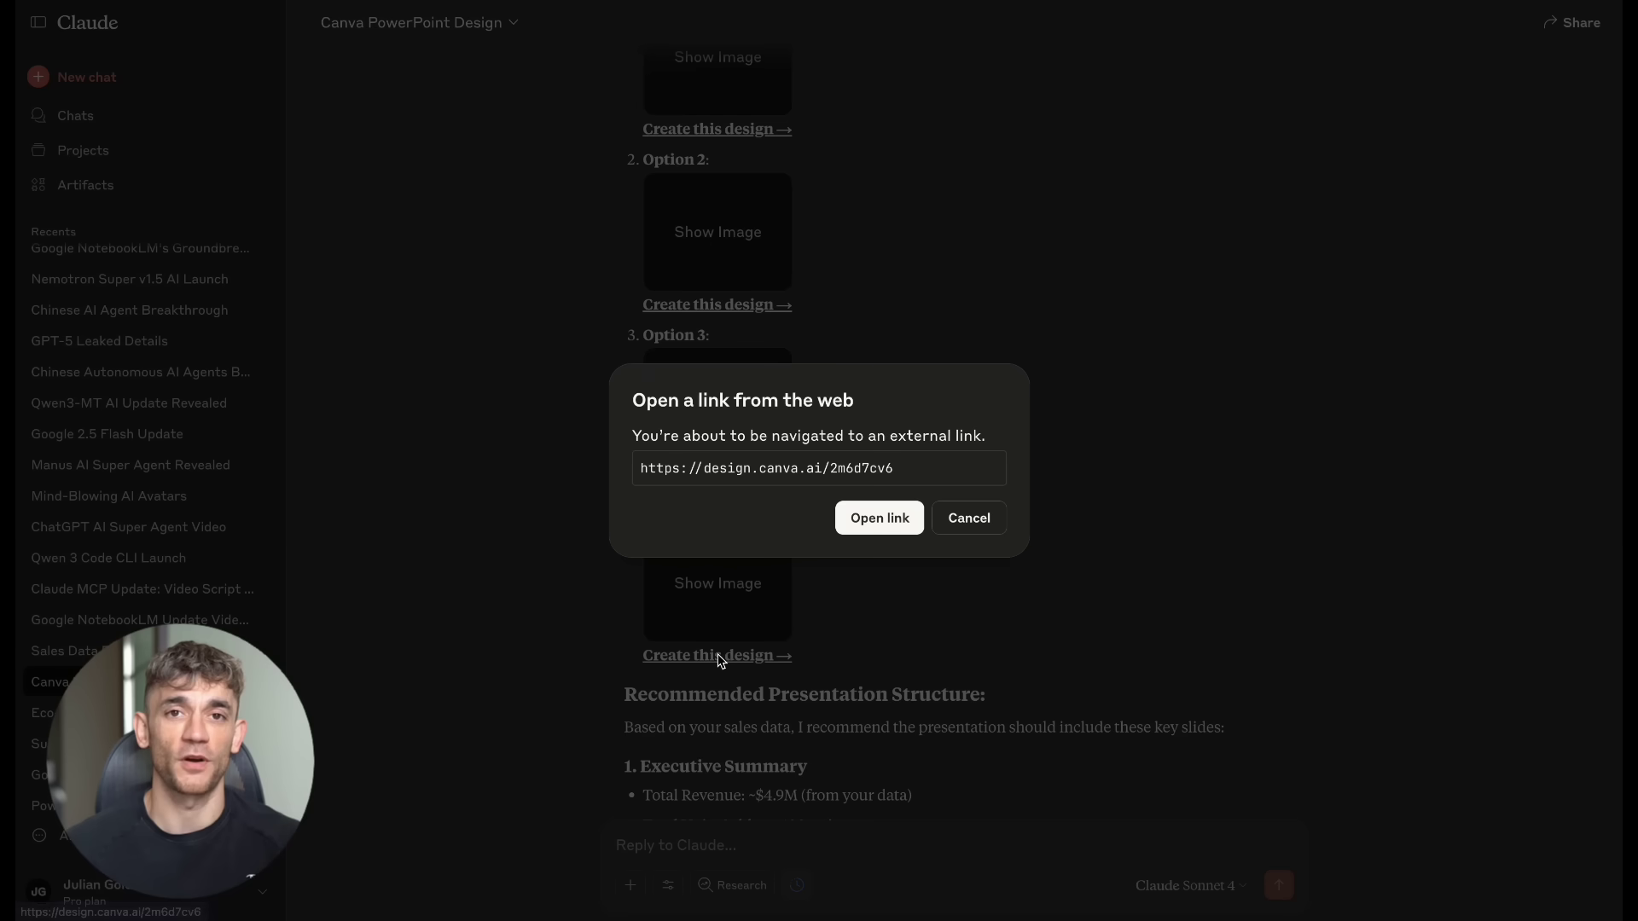
left_click(897, 522)
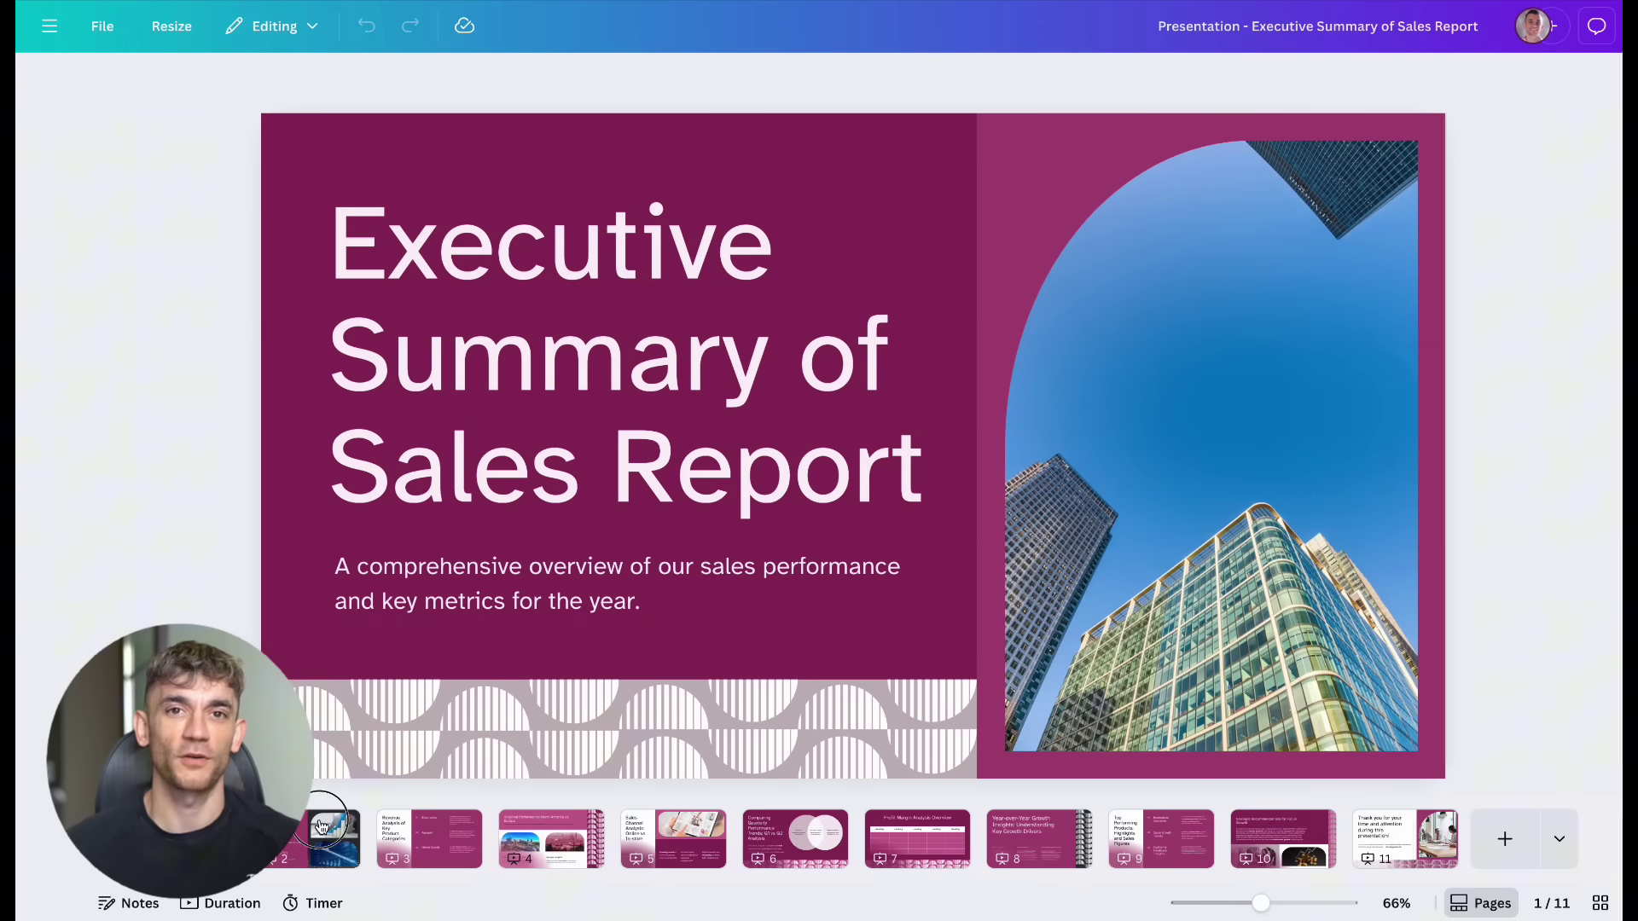
Page through the sales report slides from revenue analysis and Regional Performance to Top Performing Products and slide 10
left_click(356, 817)
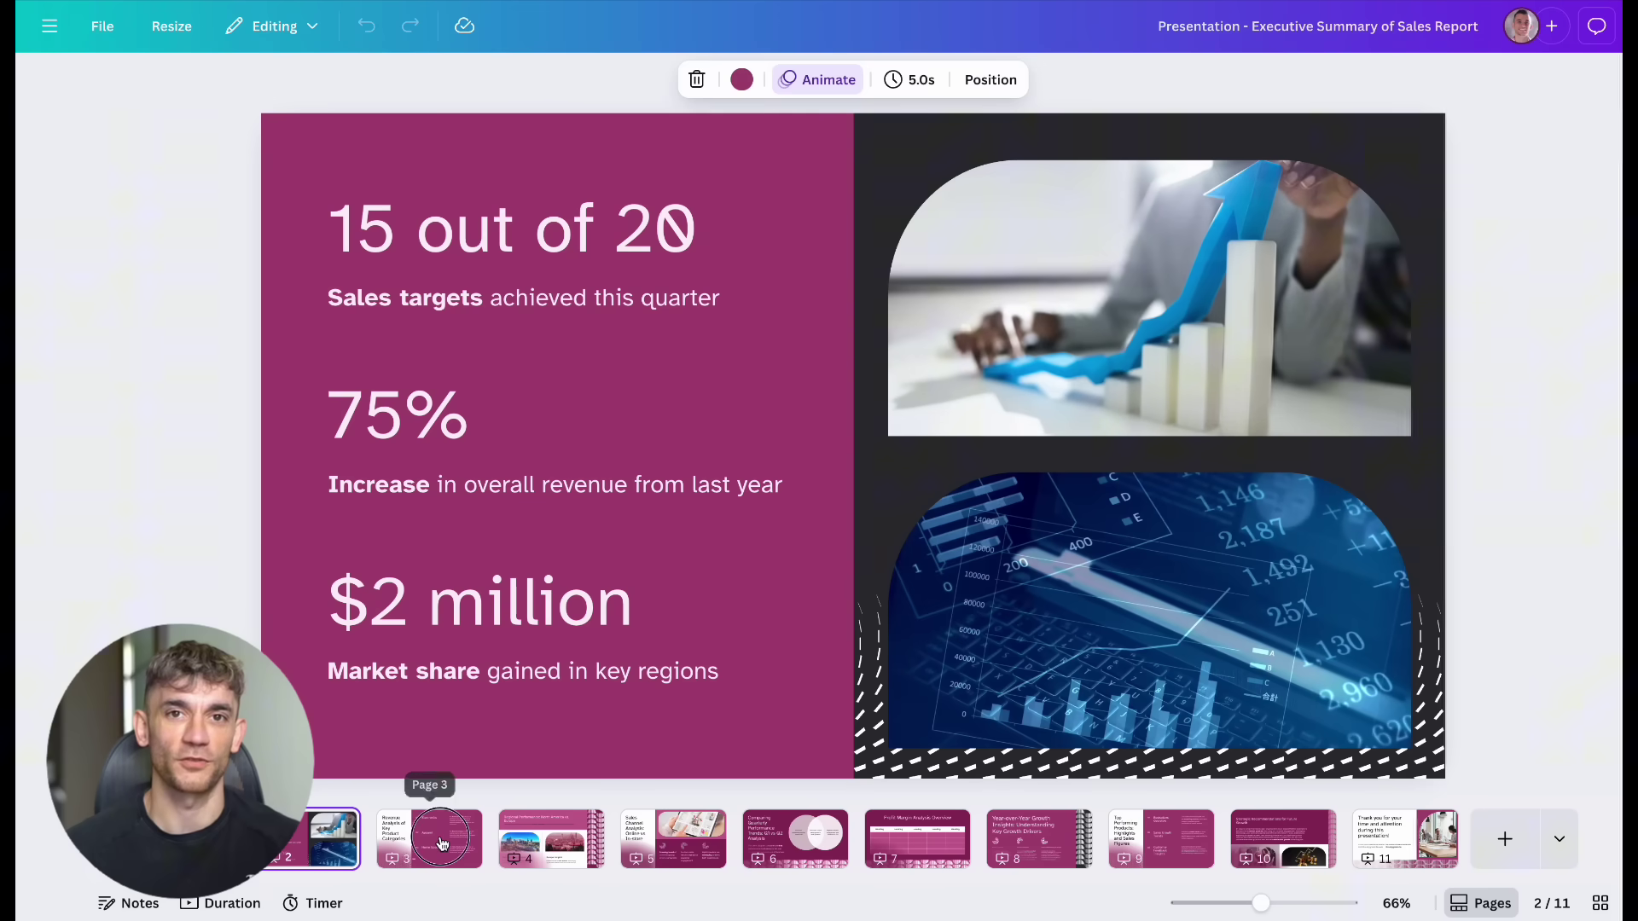
left_click(435, 841)
left_click(533, 851)
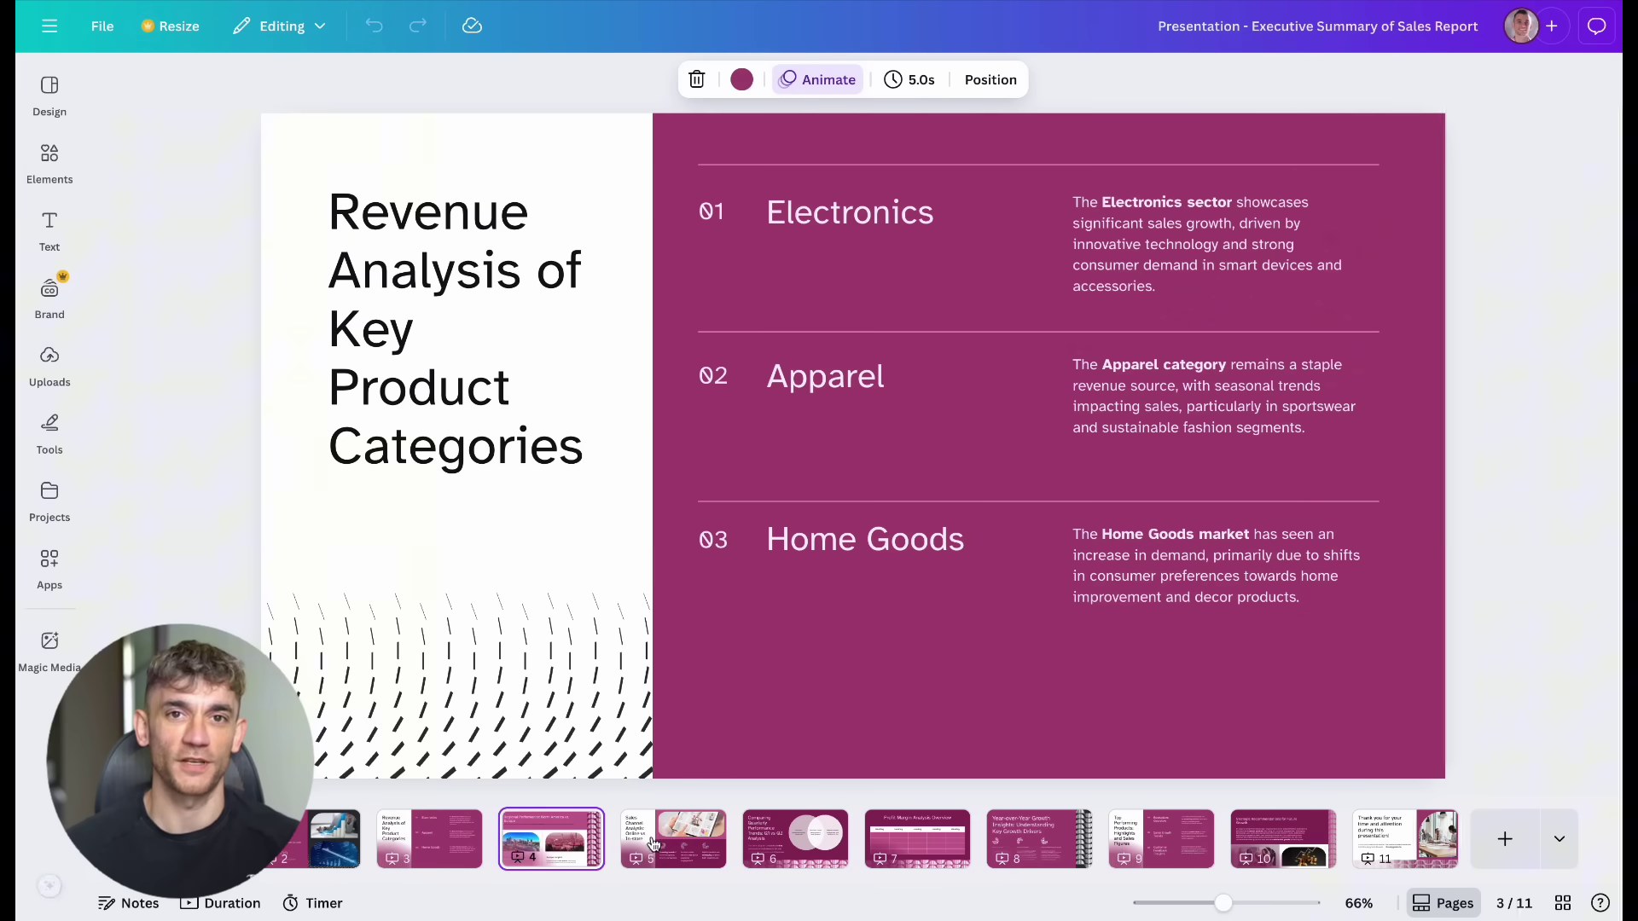
left_click(721, 830)
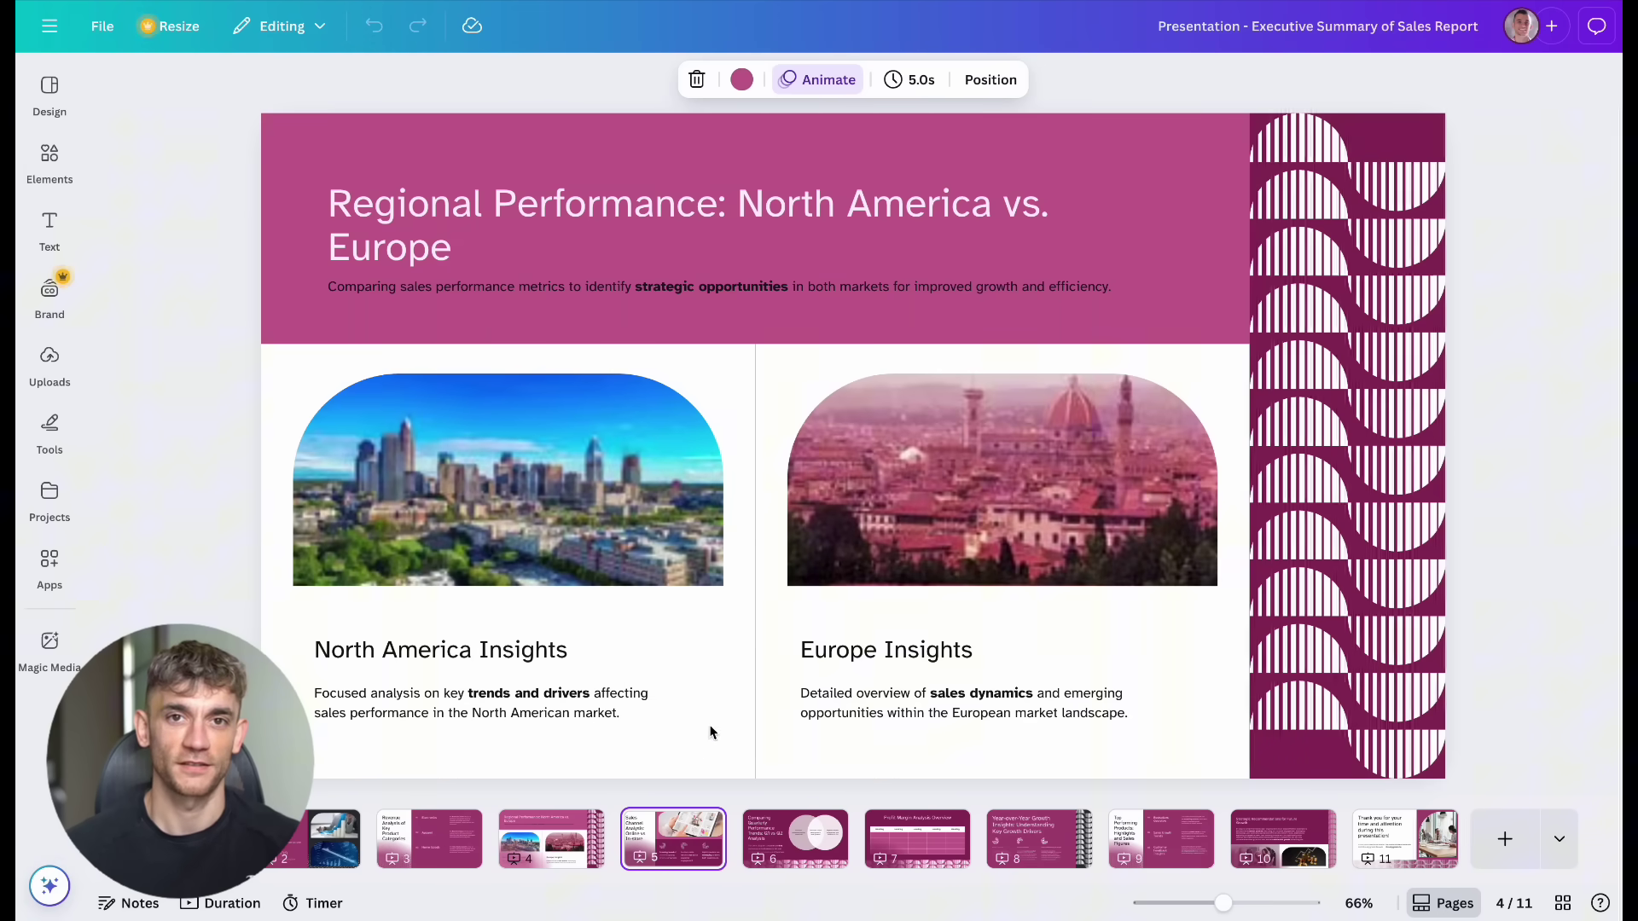
left_click(808, 834)
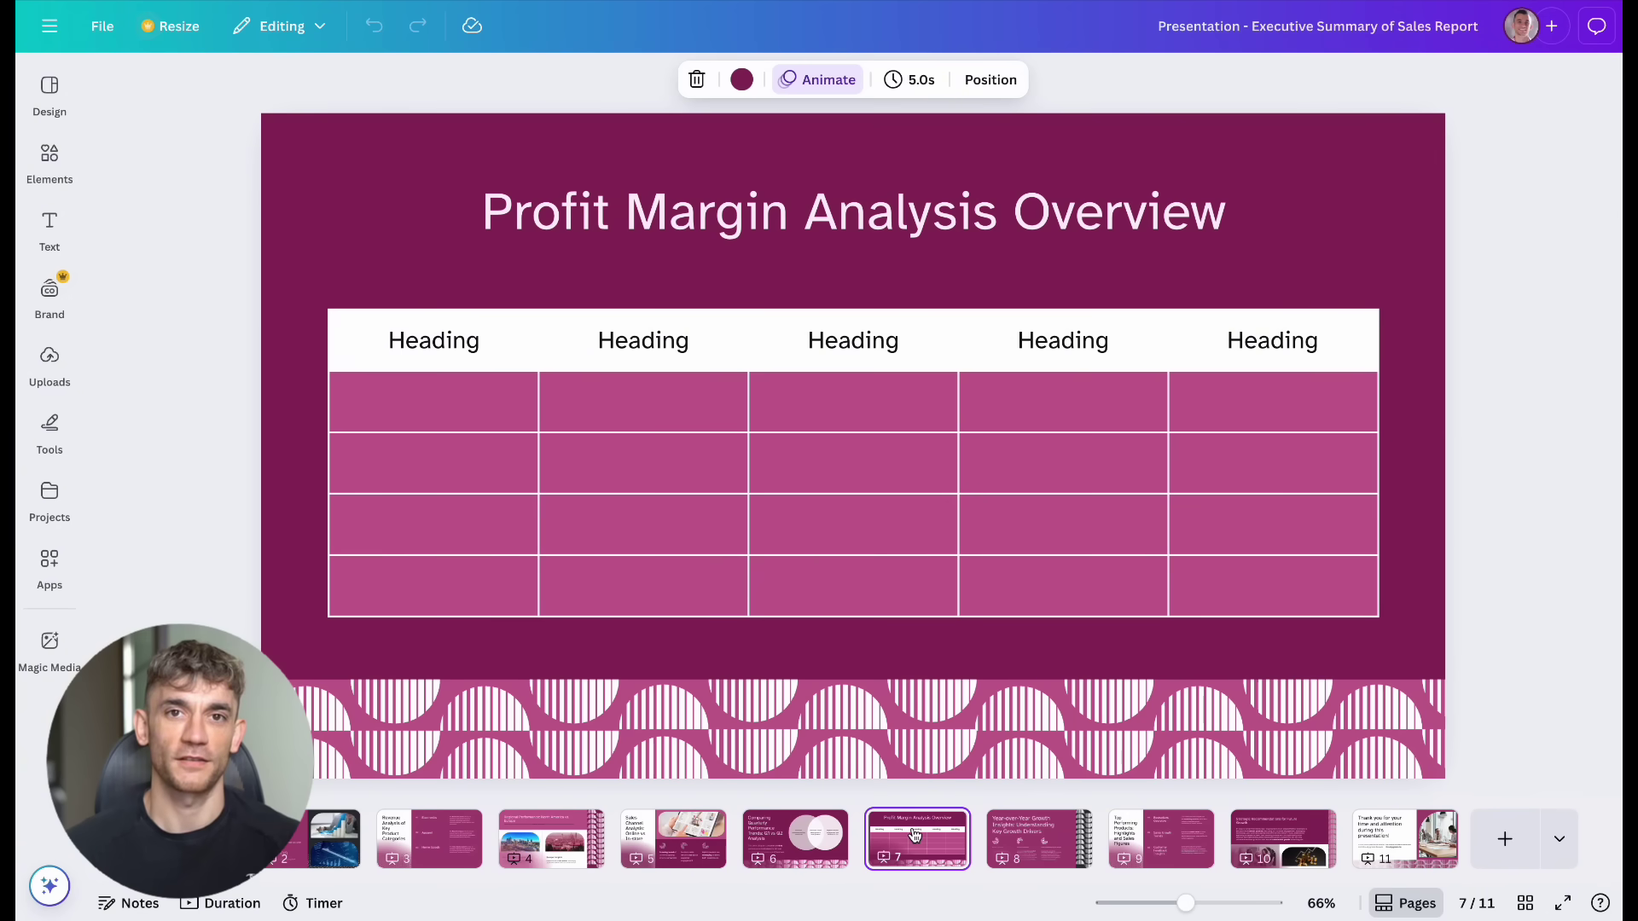
left_click(1156, 839)
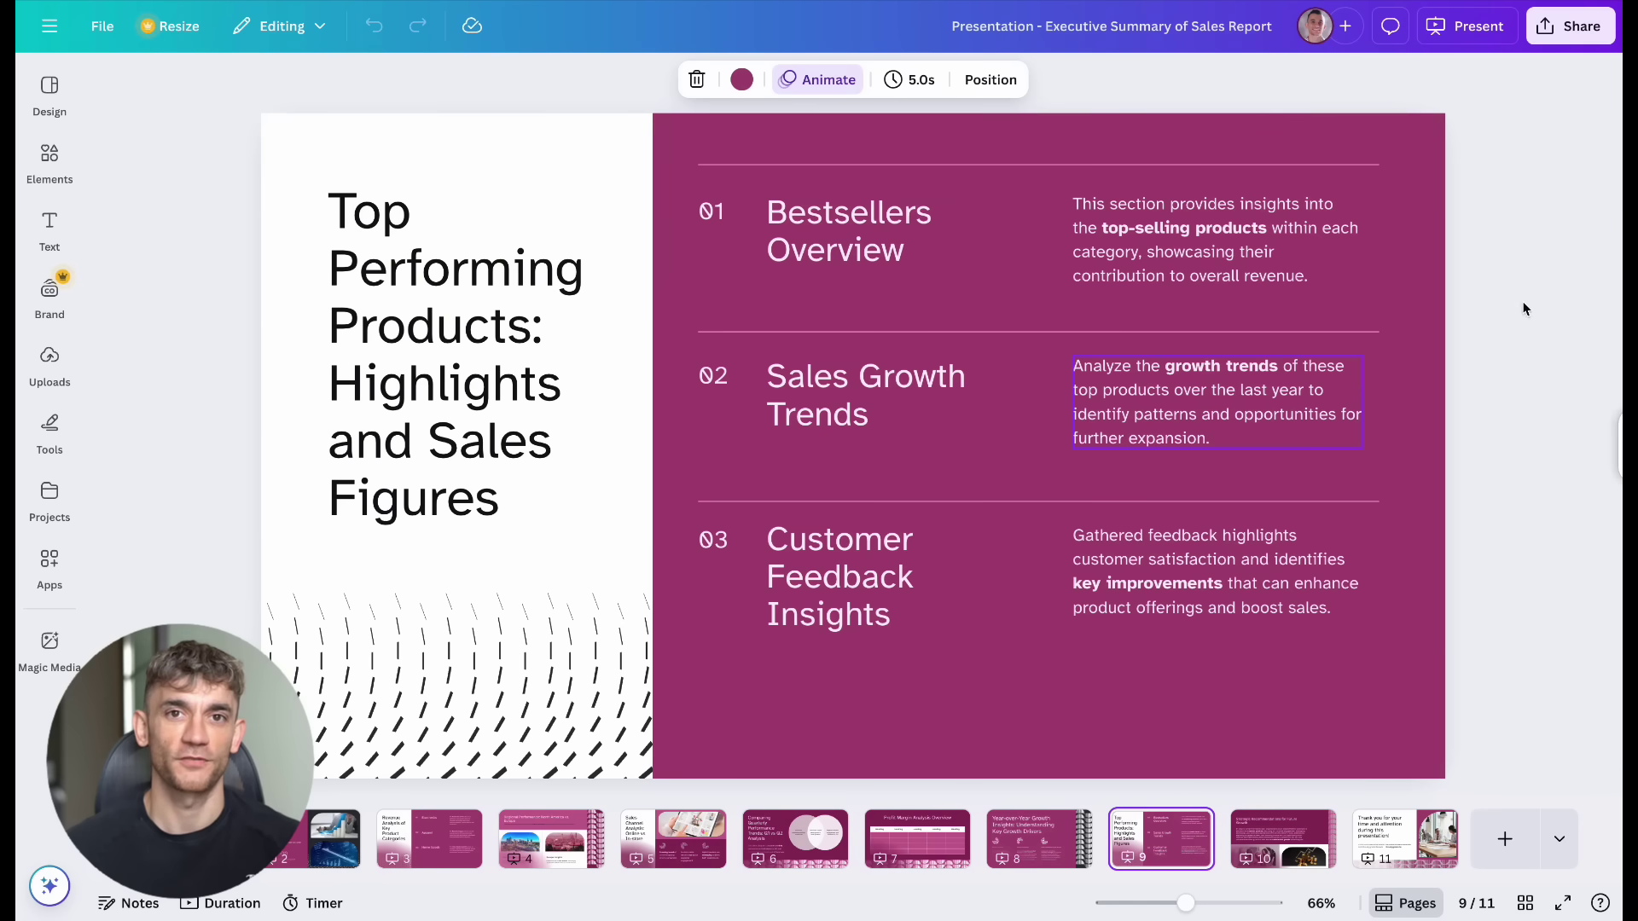
left_click(1296, 858)
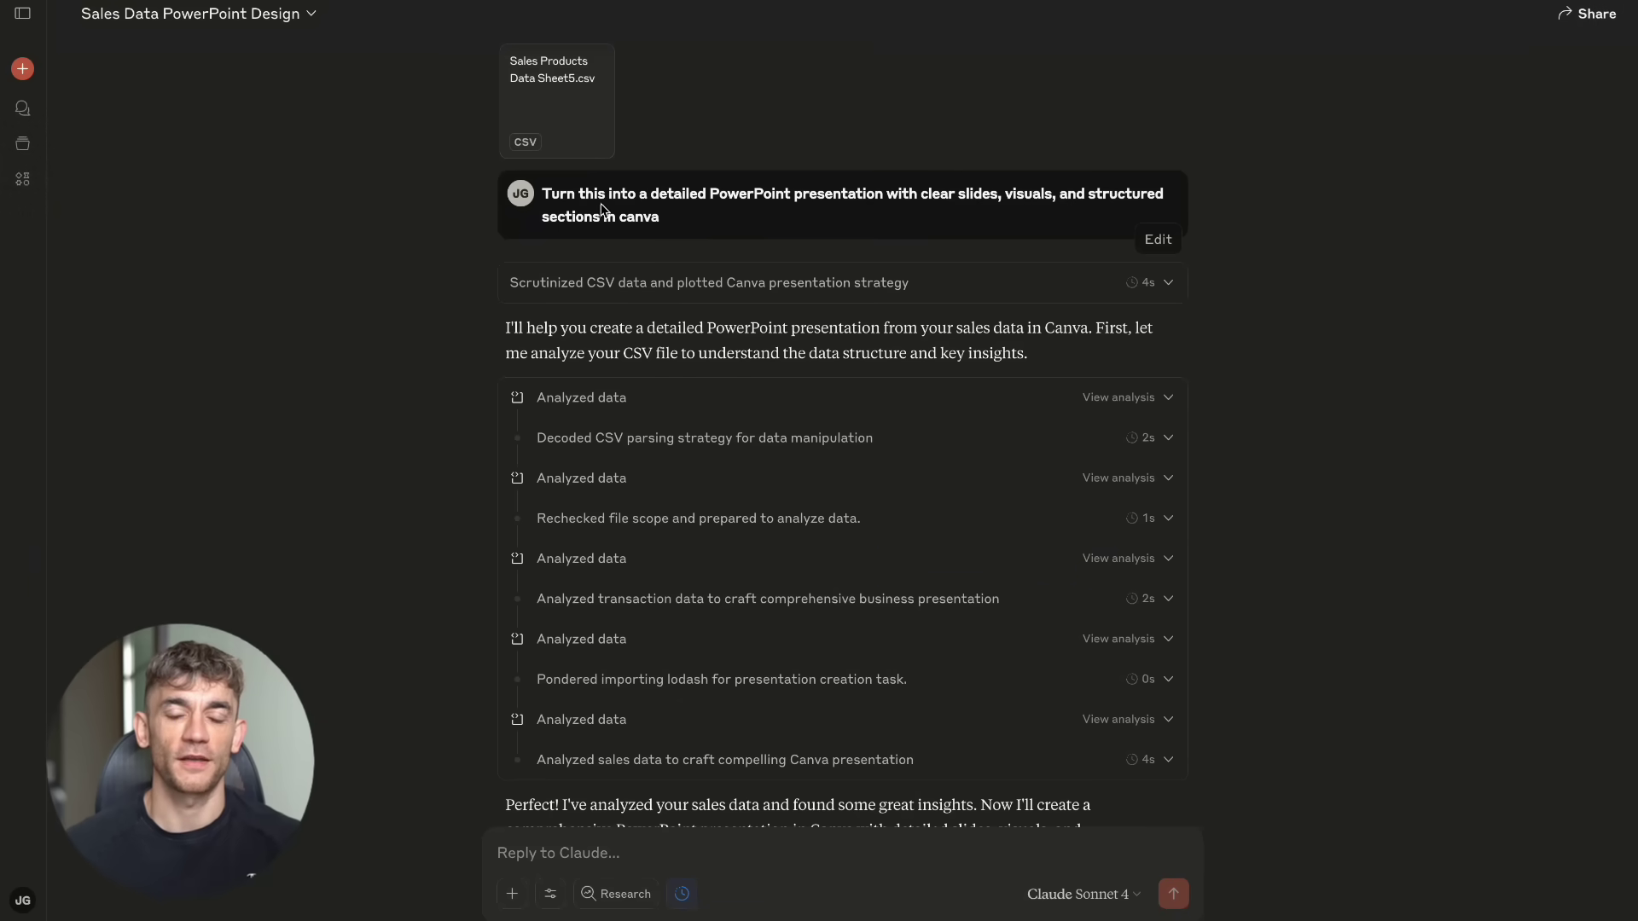
Open Option 1, the Professional Sales Analytics design, in Canva from the generated options list
left_click_drag(545, 195, 659, 217)
left_click(664, 208)
scroll(664, 208, "down", 10)
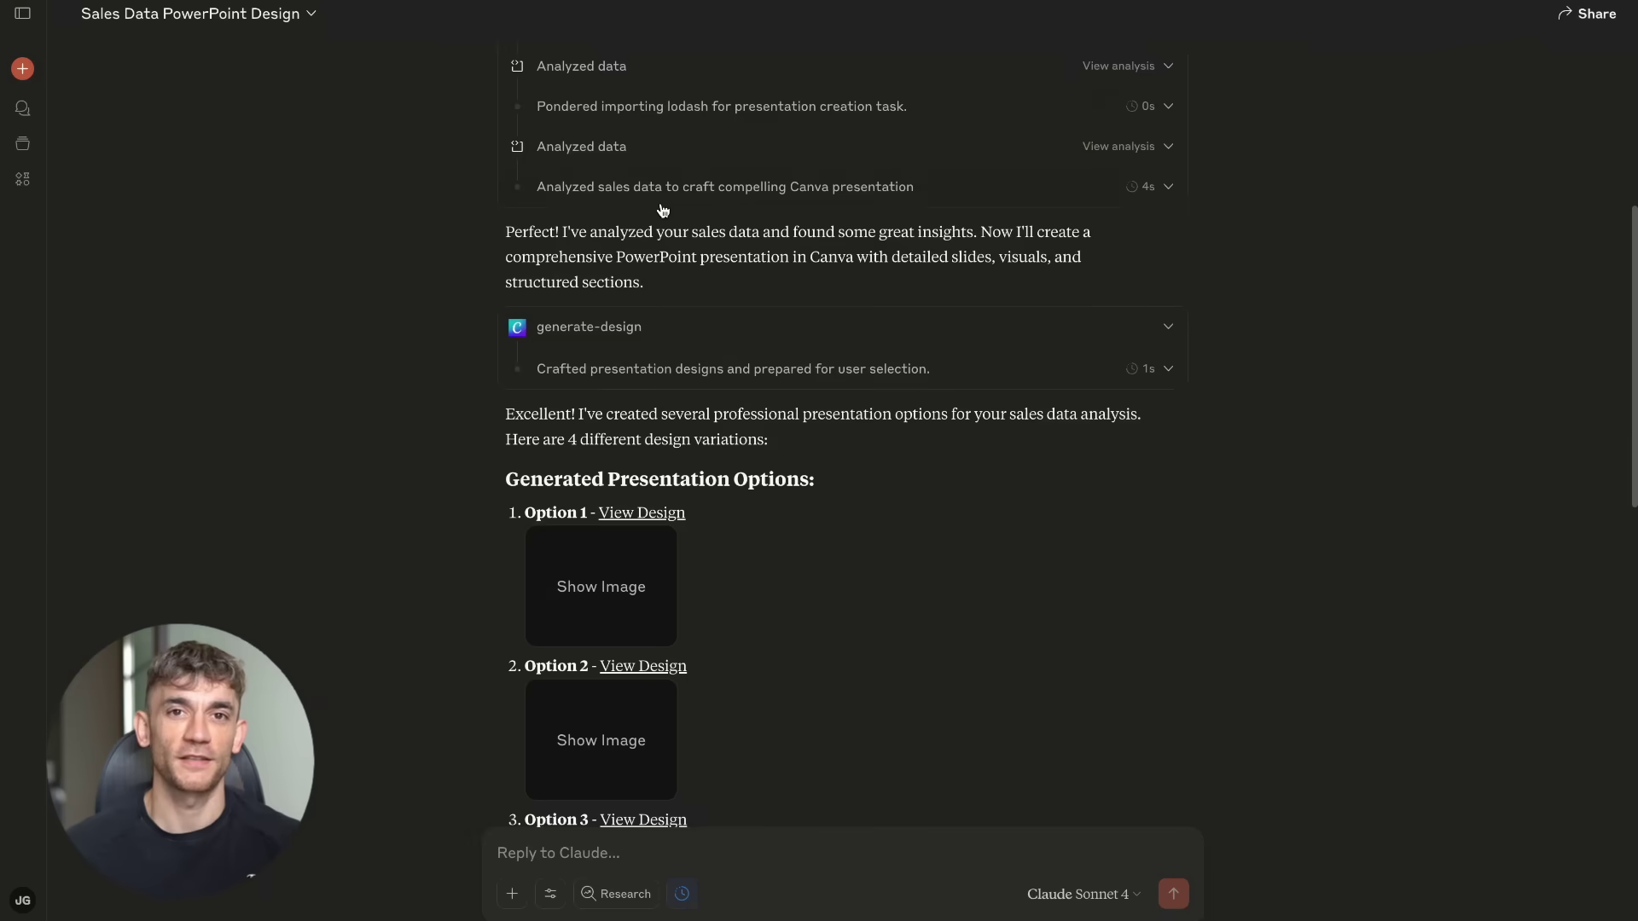
scroll(661, 203, "down", 2)
left_click(656, 152)
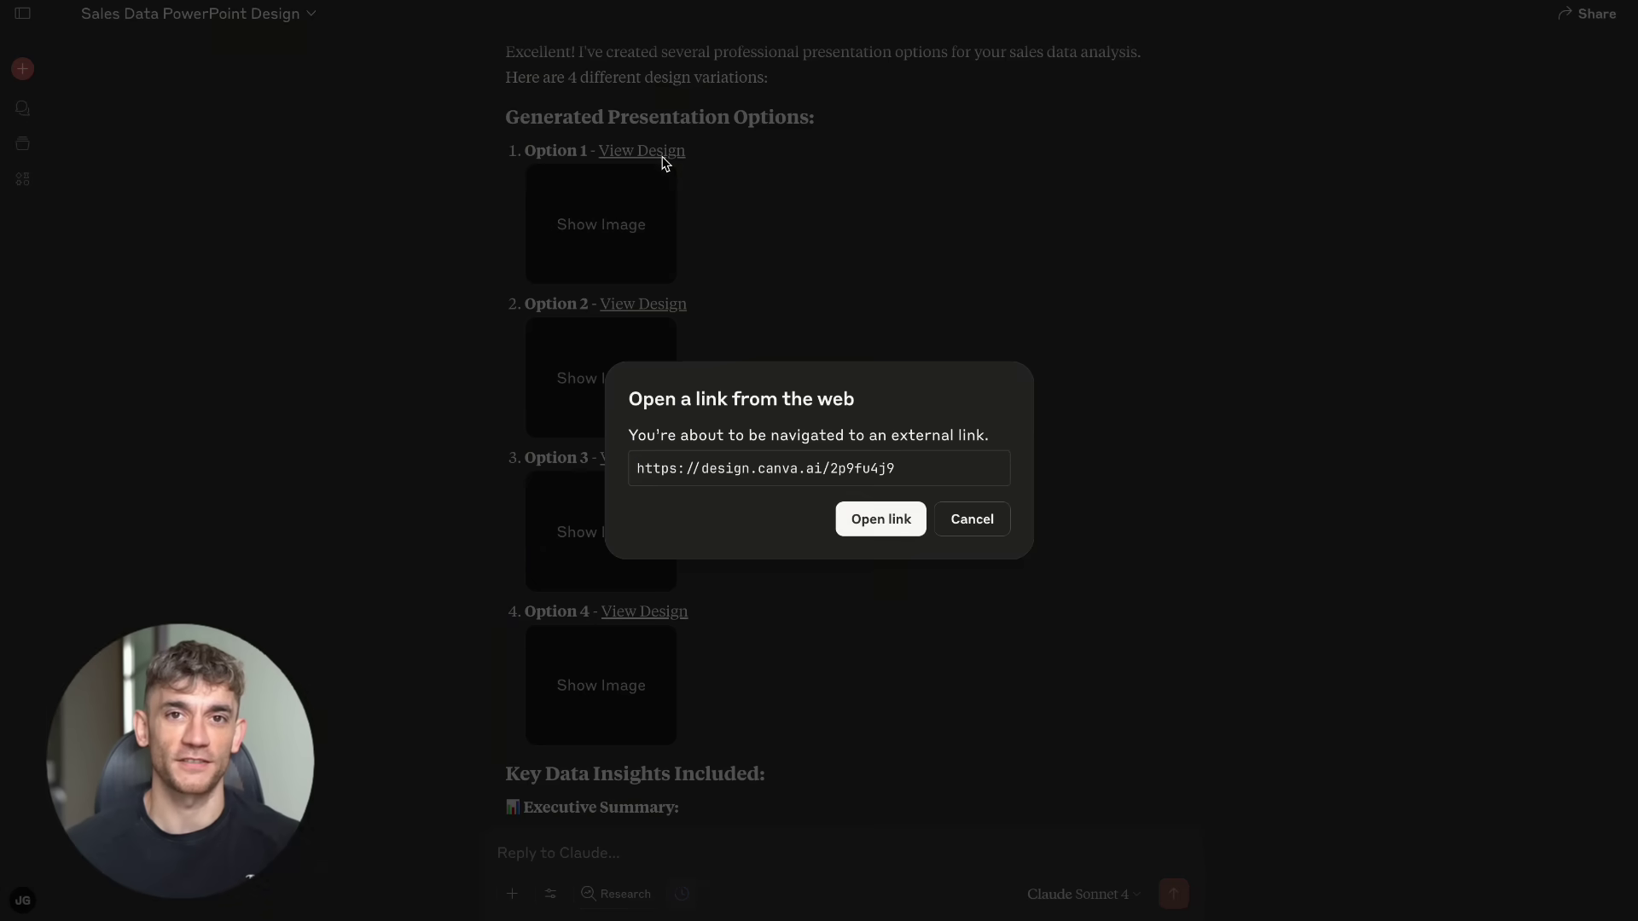
left_click(912, 519)
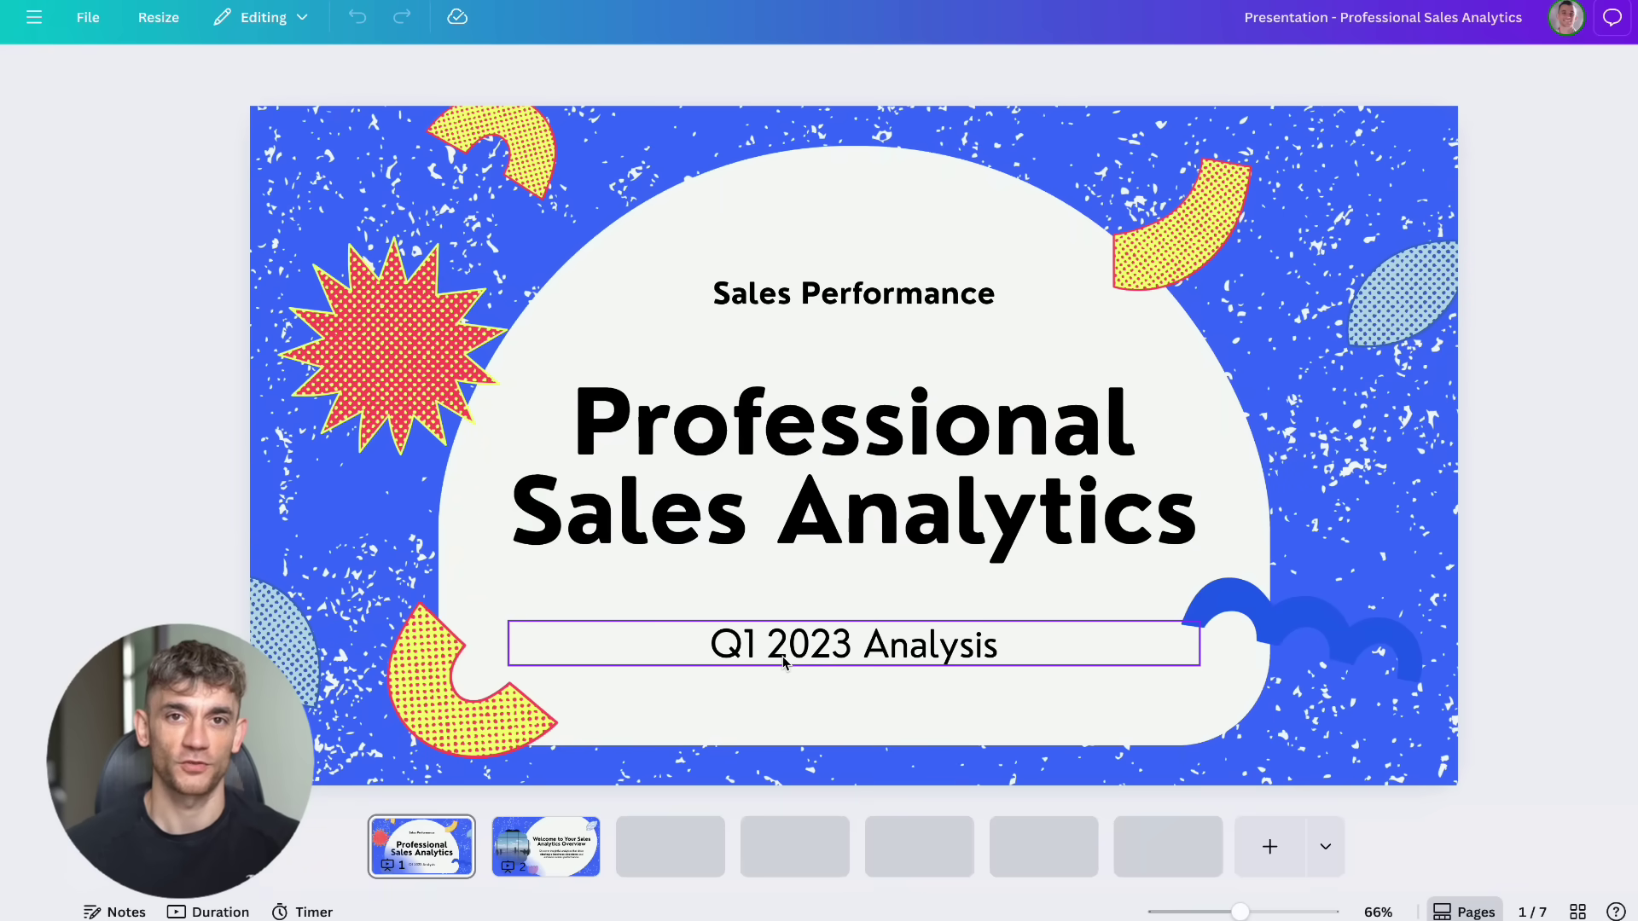
Page through slides 2–7 of the Professional Sales Analytics deck, ending on the contact slide
left_click(570, 841)
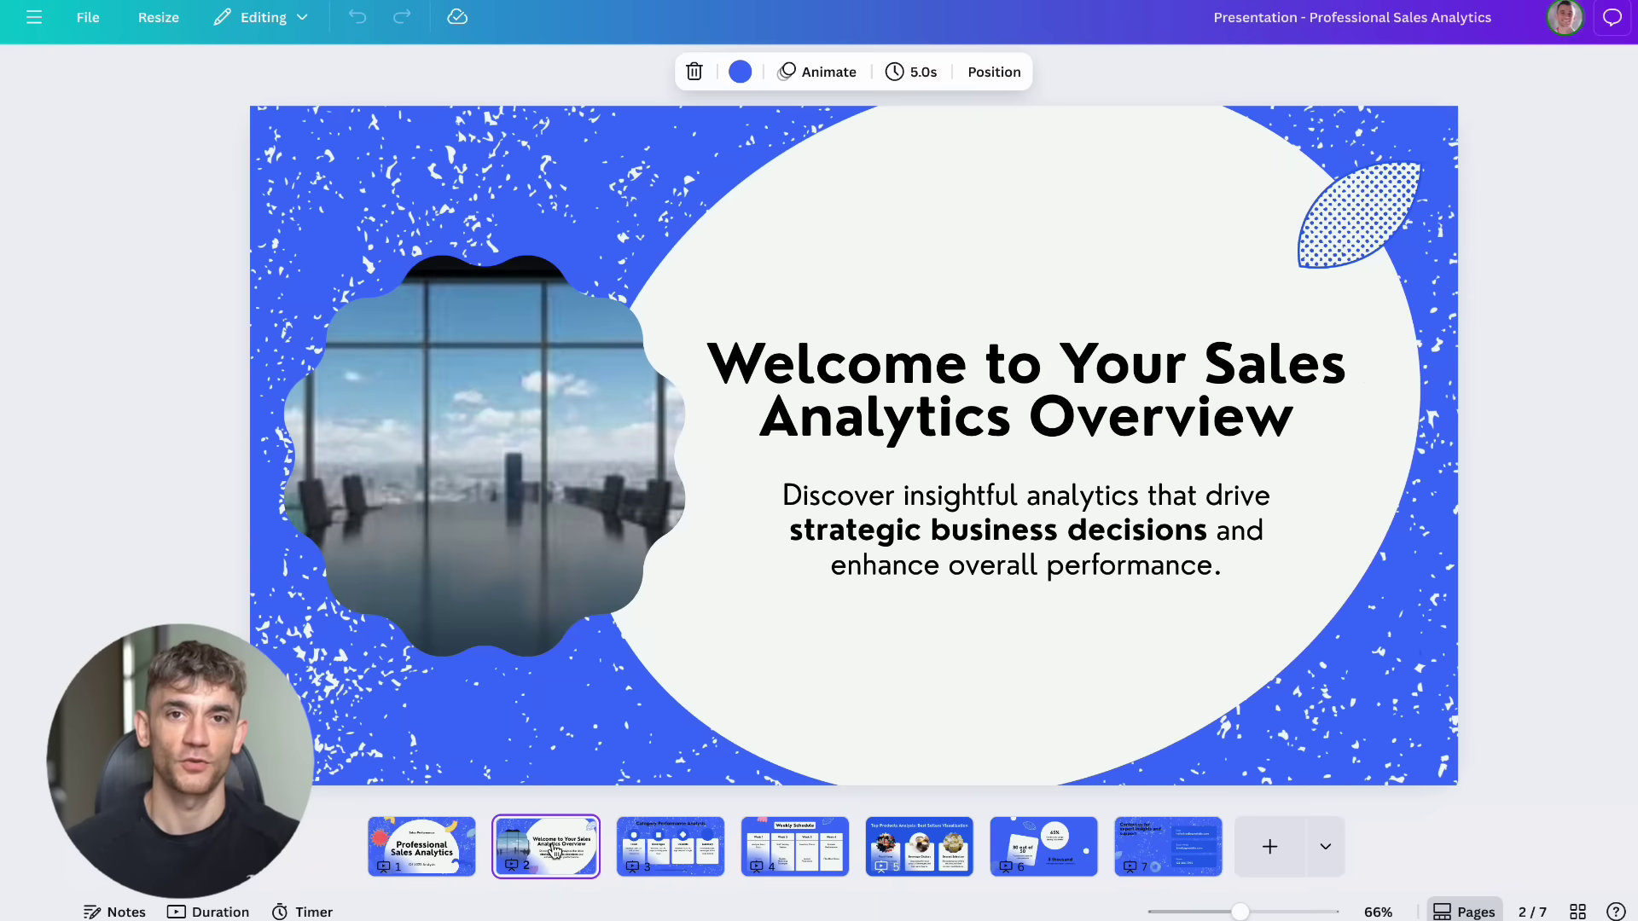
left_click(649, 845)
left_click(789, 841)
left_click(920, 832)
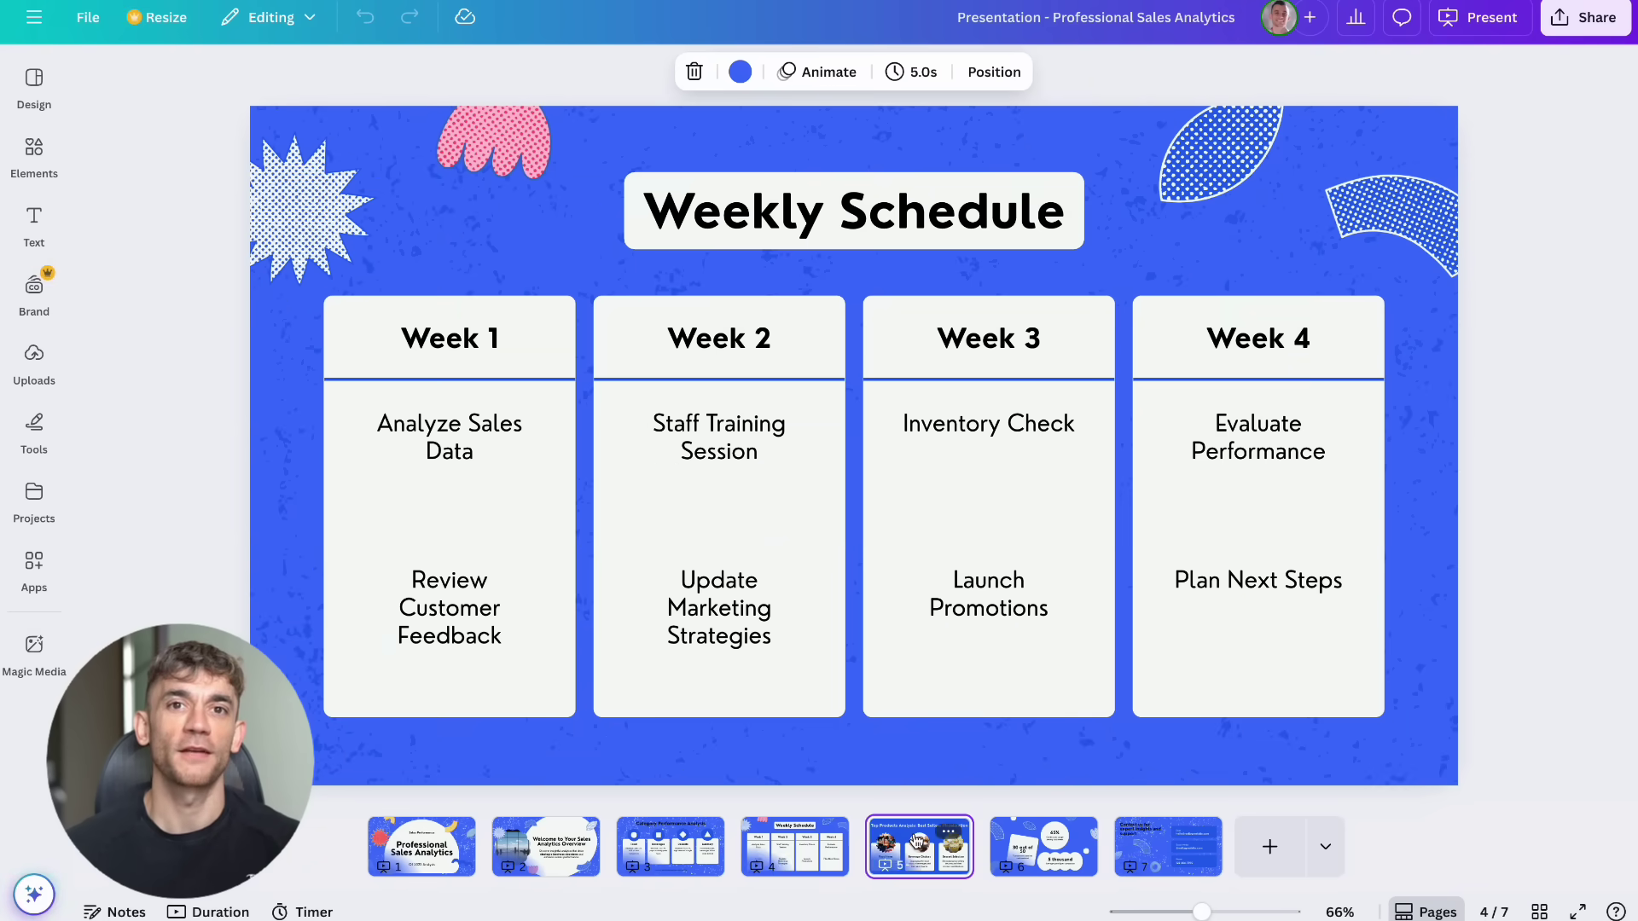
left_click(1056, 819)
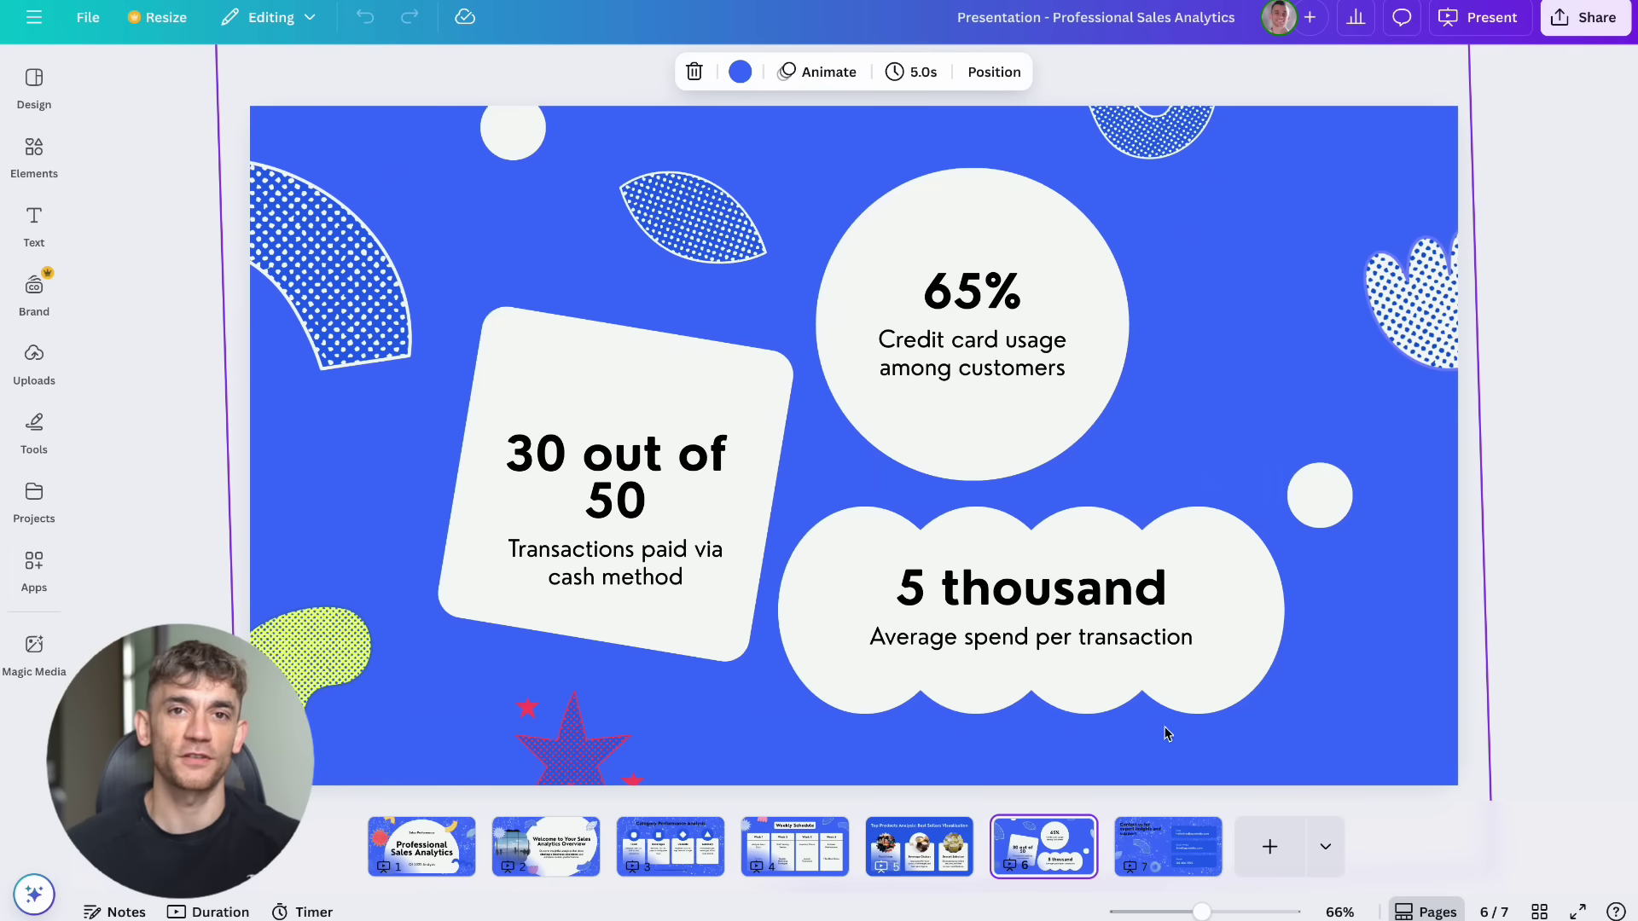
left_click(1157, 832)
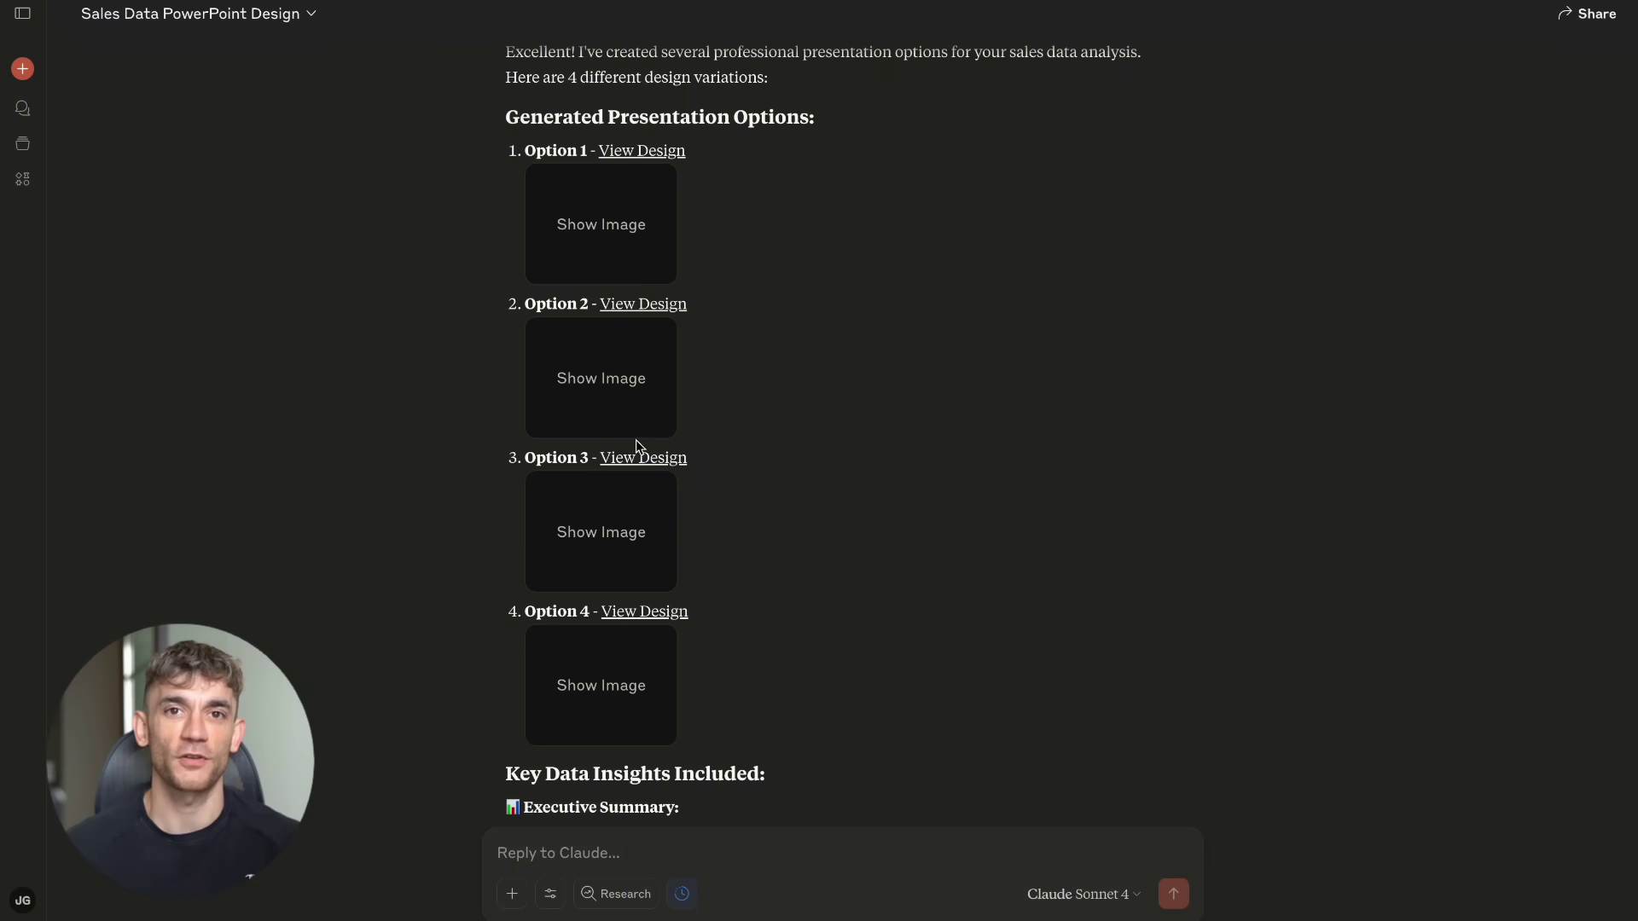
Open the second design option in Canva and view its Sales Performance Overview through slide 4
left_click(655, 306)
left_click(883, 522)
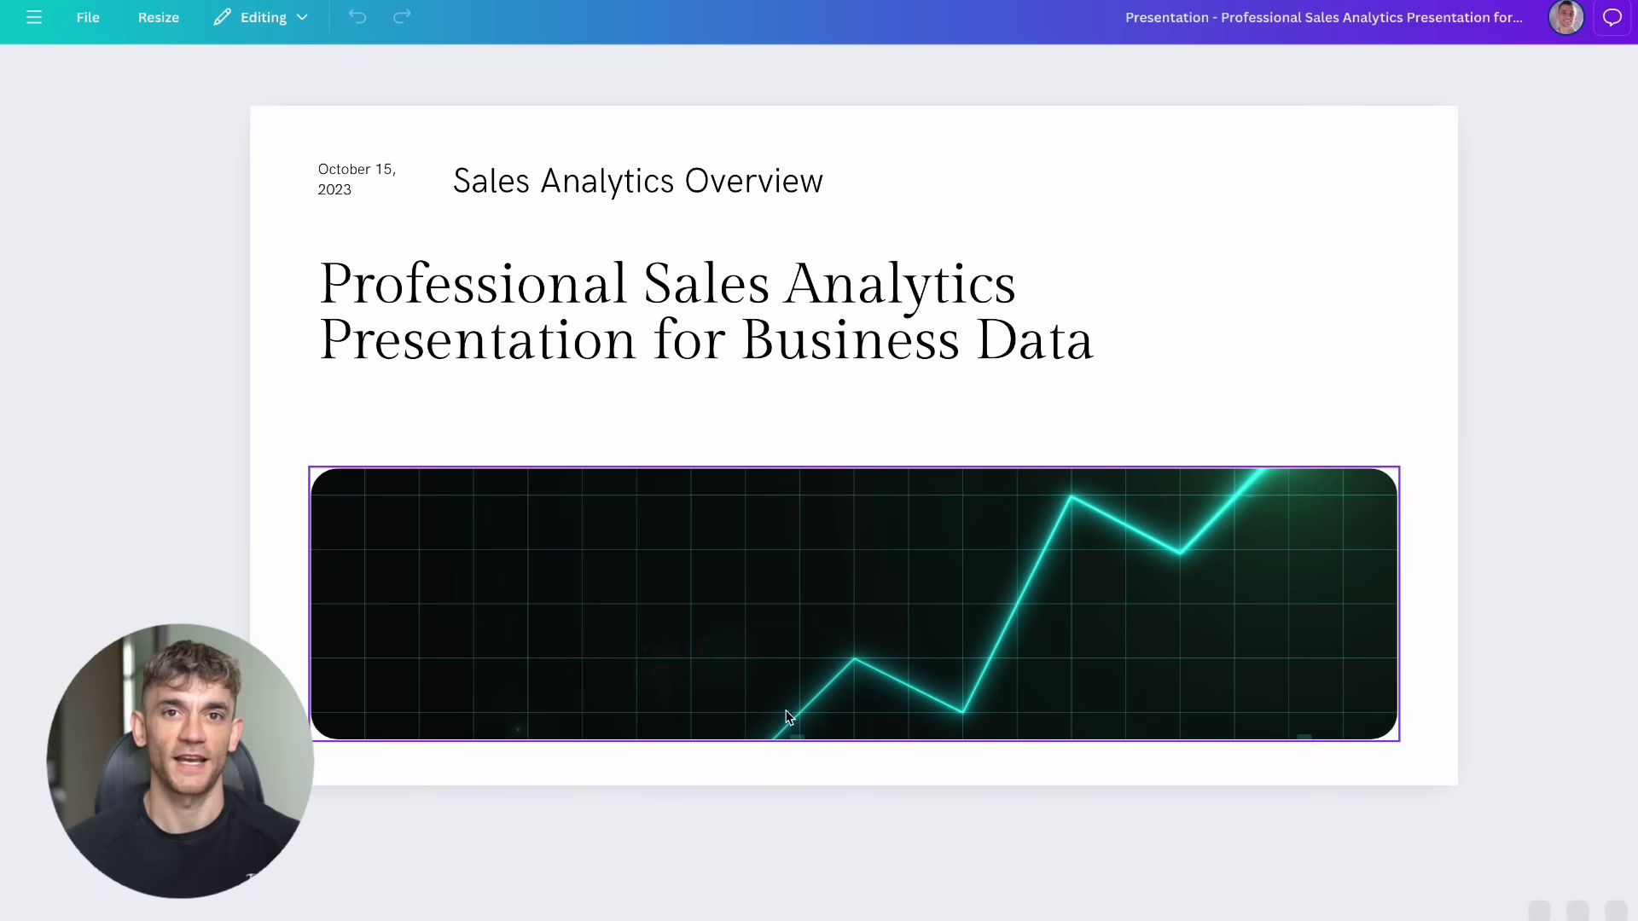
left_click(484, 847)
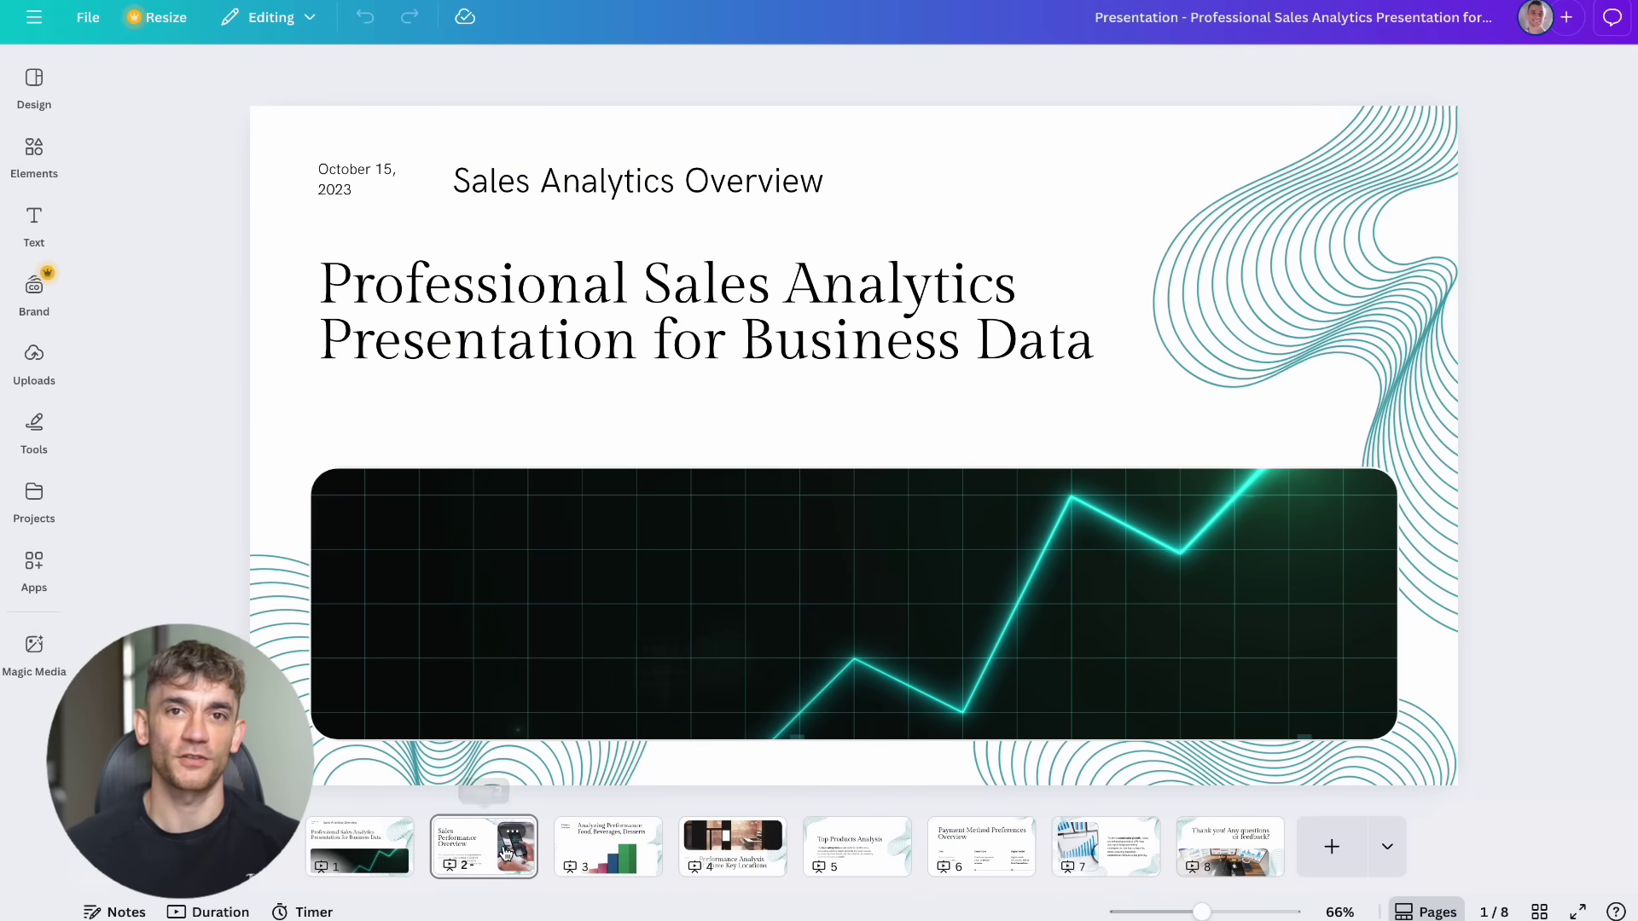
left_click(608, 847)
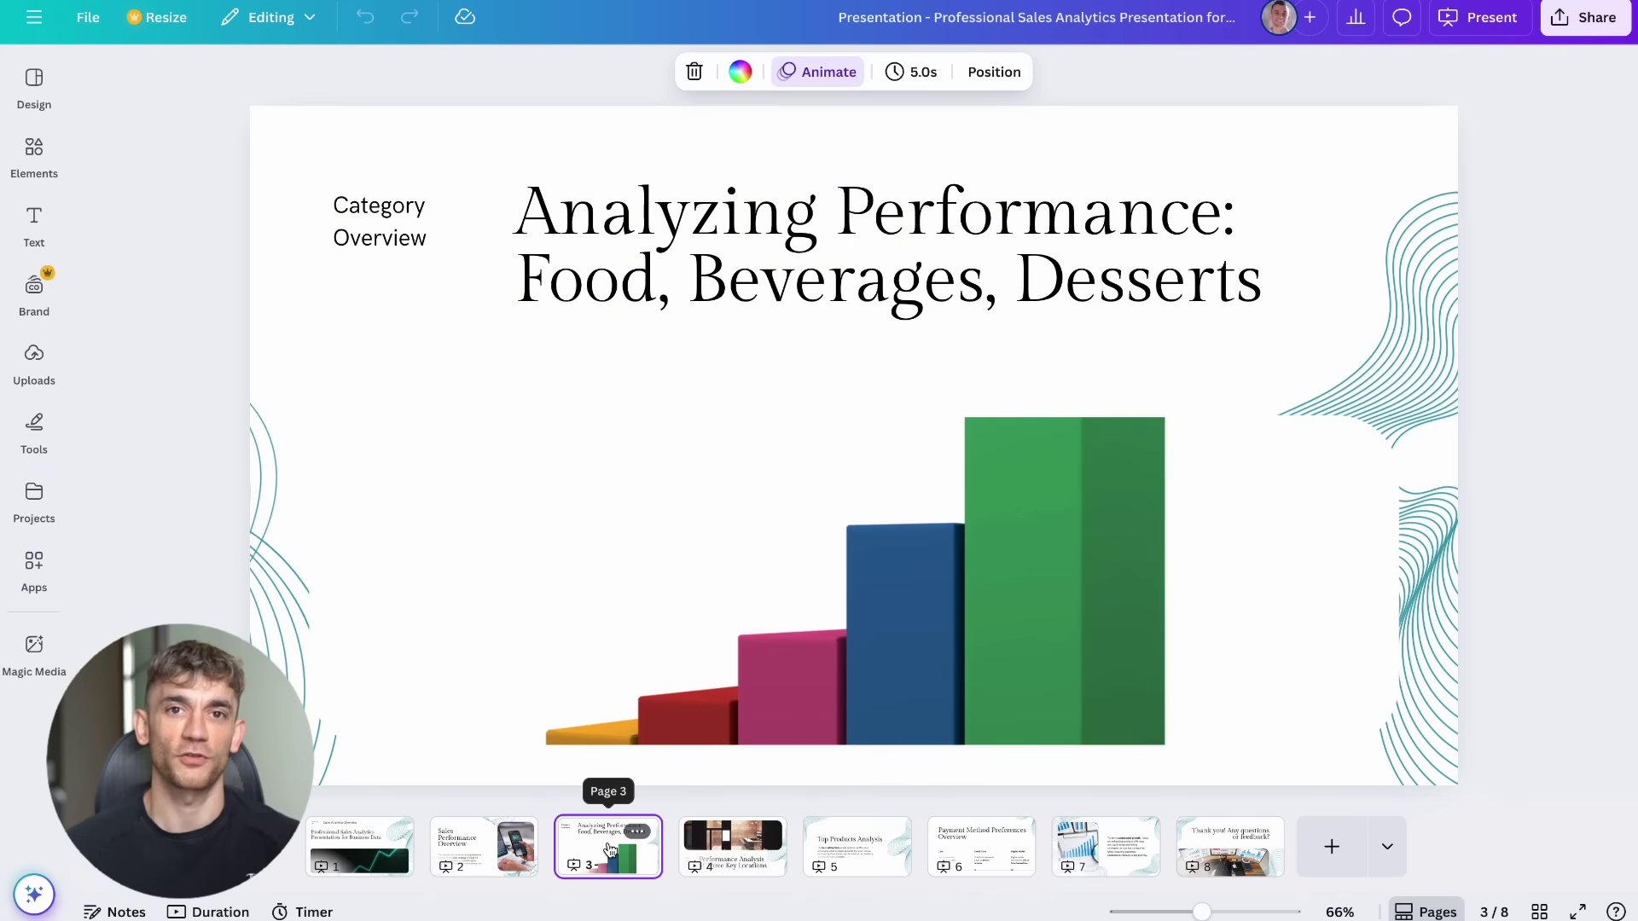
left_click(710, 854)
View slides 5 through the closing thank-you slide, then open the third generated design option
left_click(886, 831)
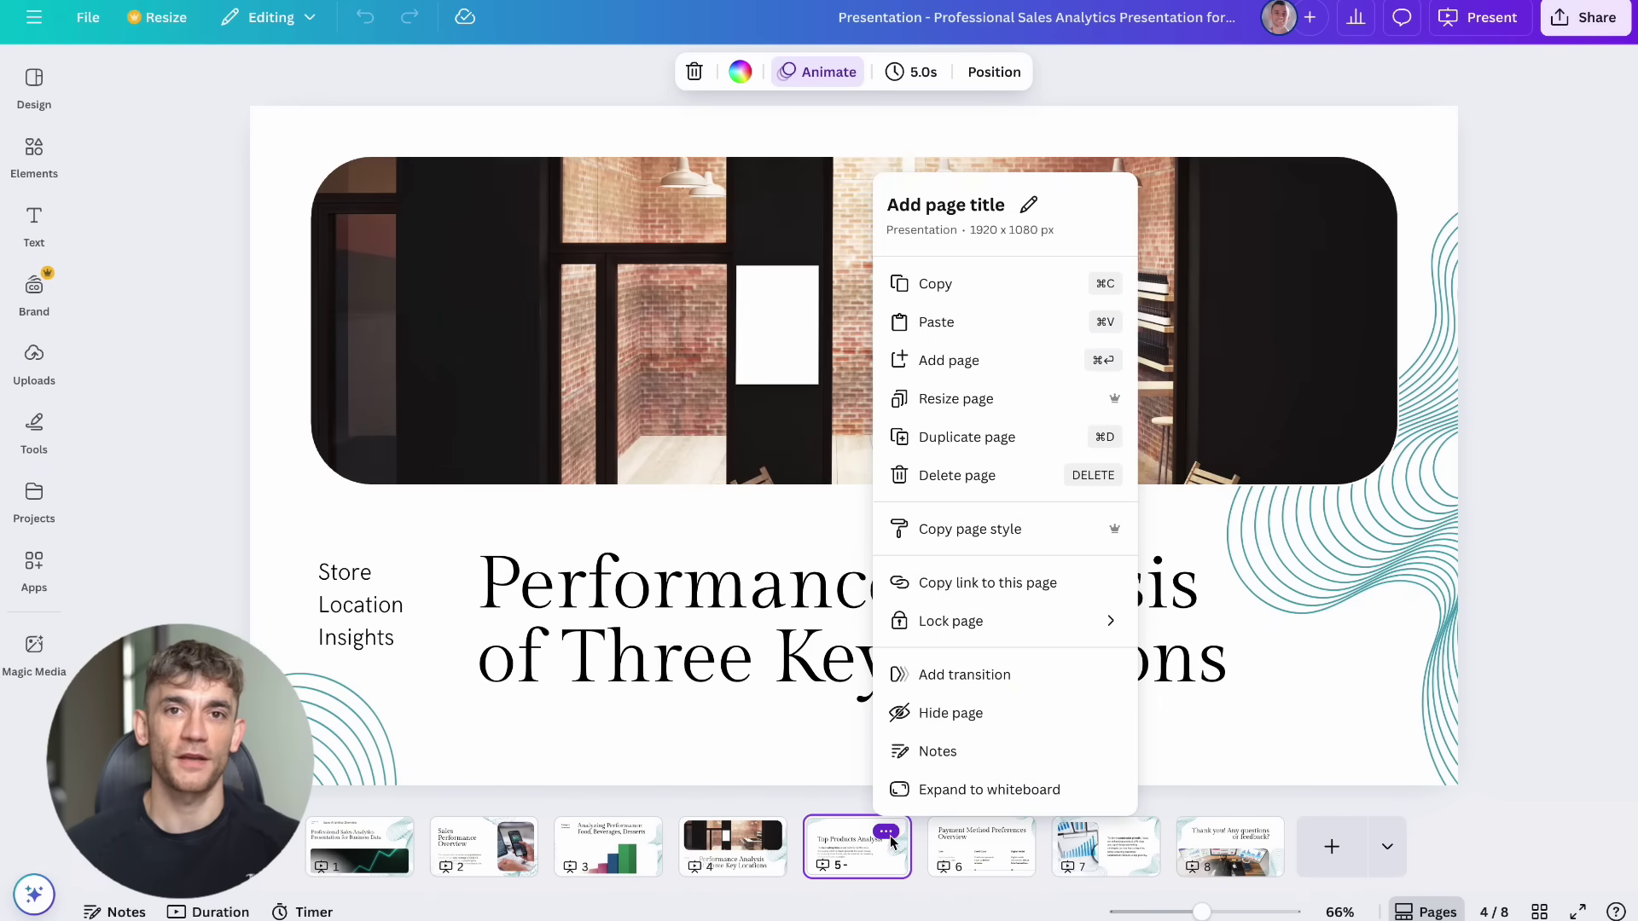
left_click(862, 854)
left_click(979, 852)
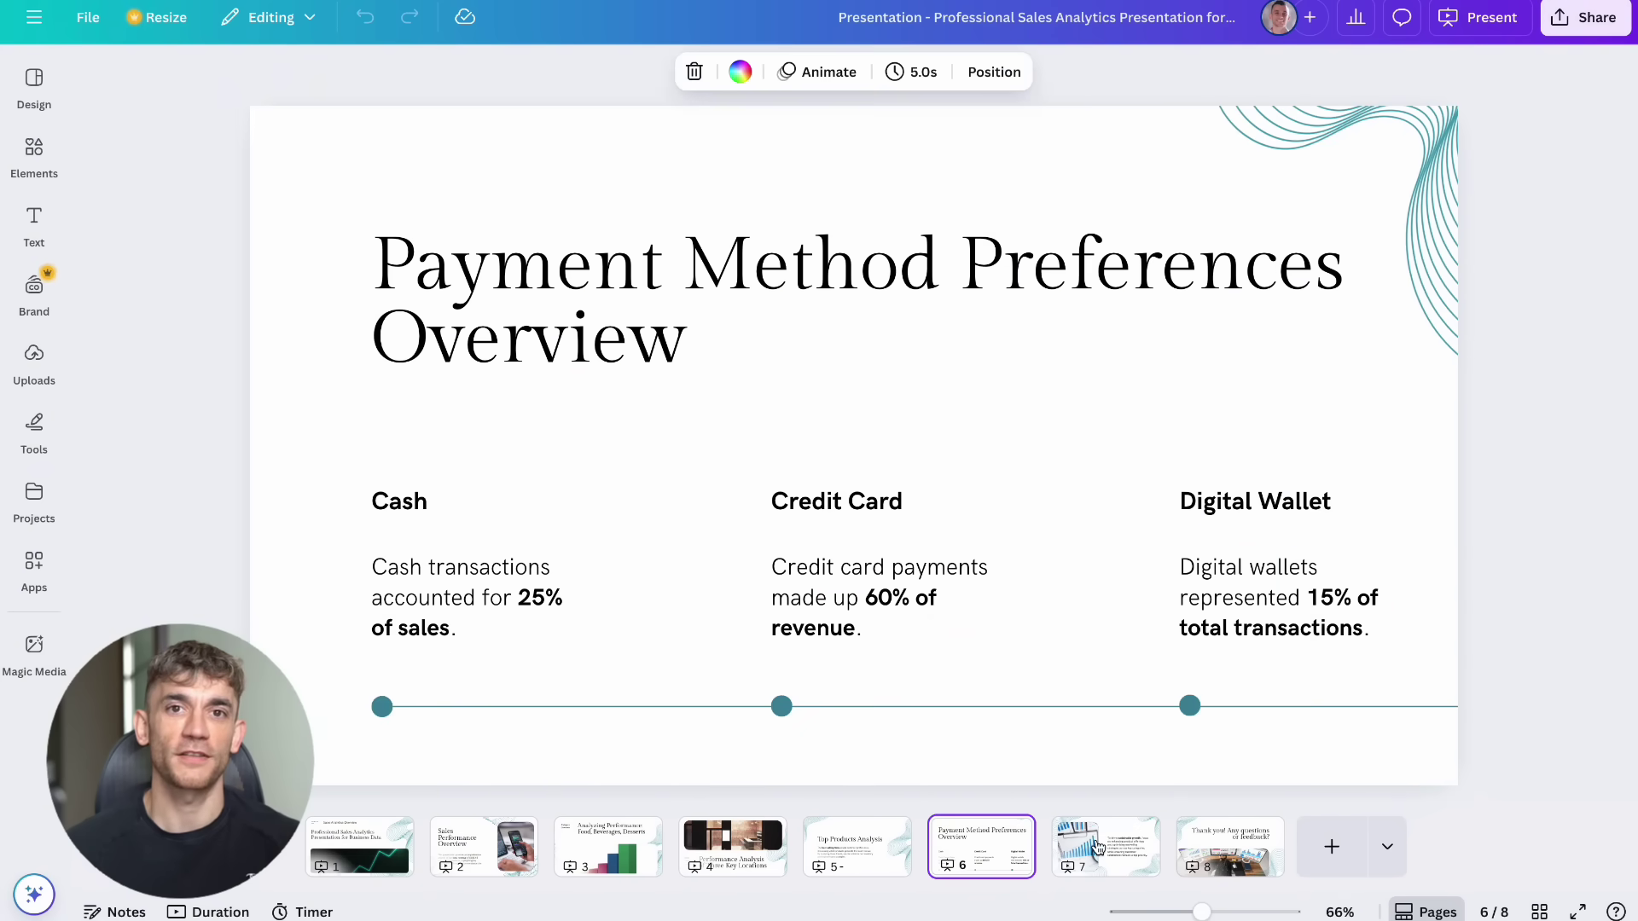
left_click(1105, 851)
left_click(1227, 843)
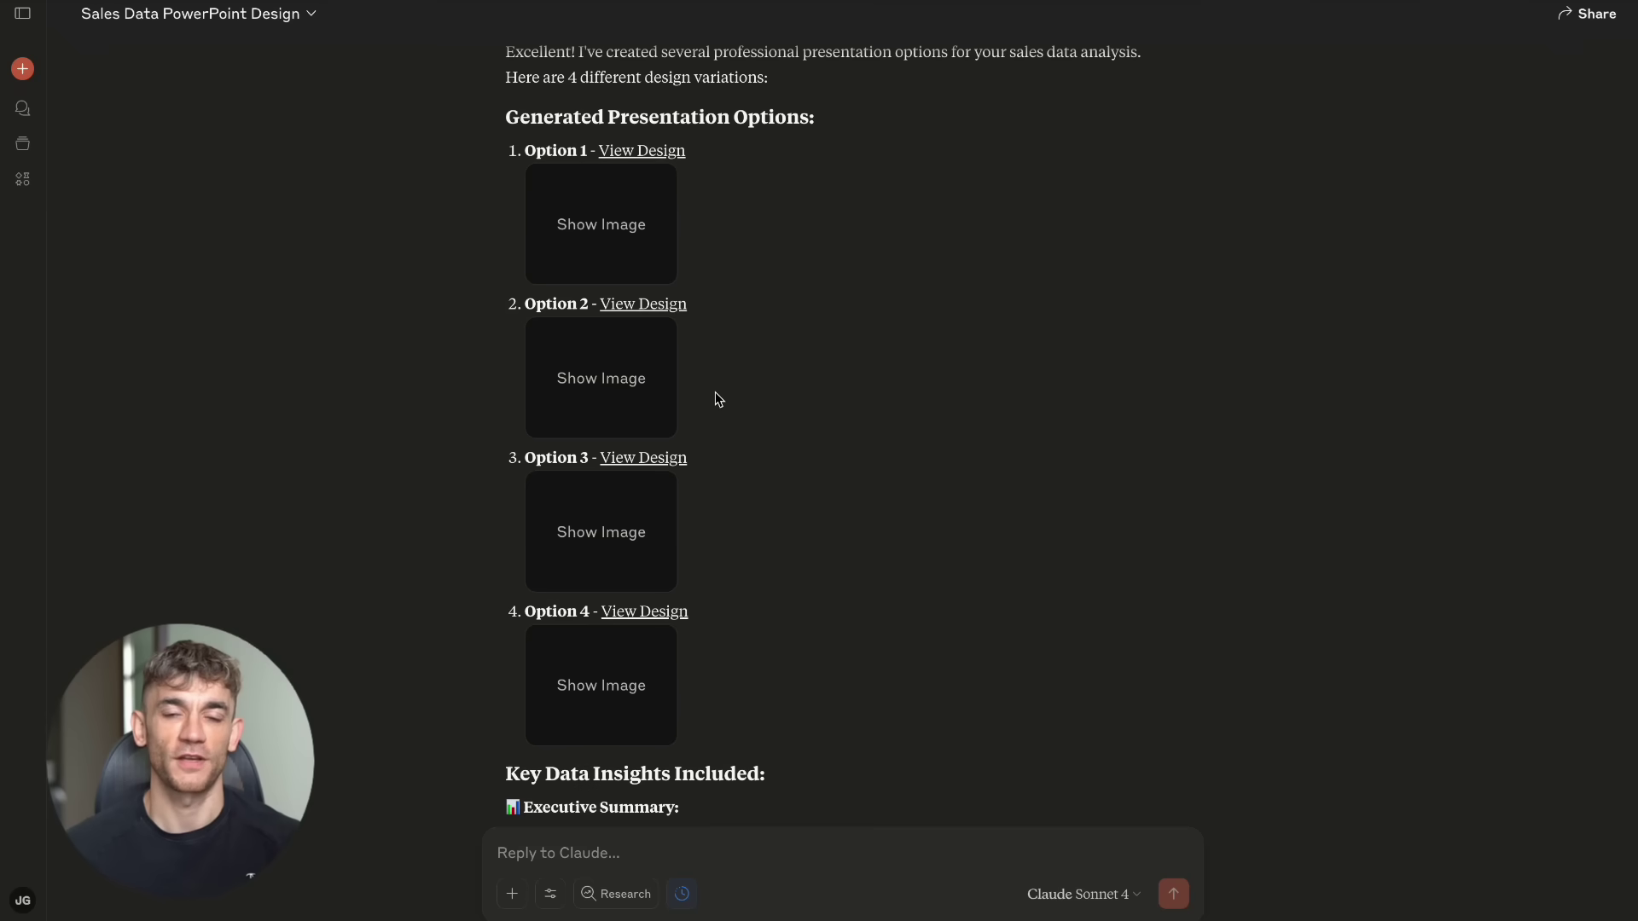
scroll(715, 399, "down", 1)
left_click(648, 377)
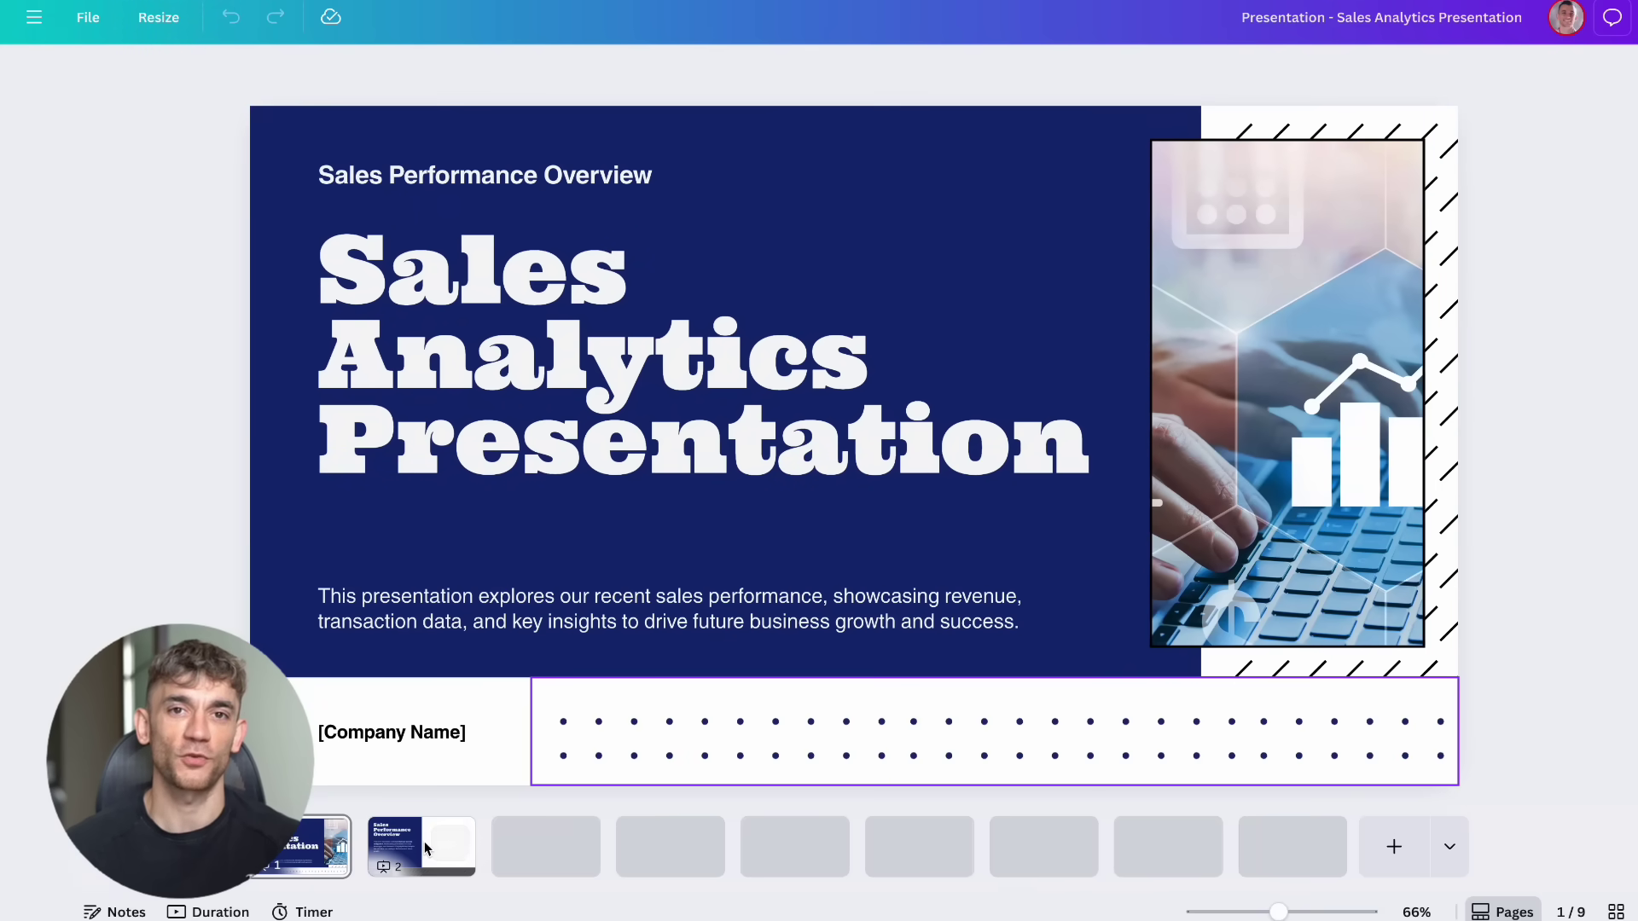
Page through slides 2–9 of the navy Sales Analytics deck, from Sales Performance Overview to the last slide
left_click(424, 845)
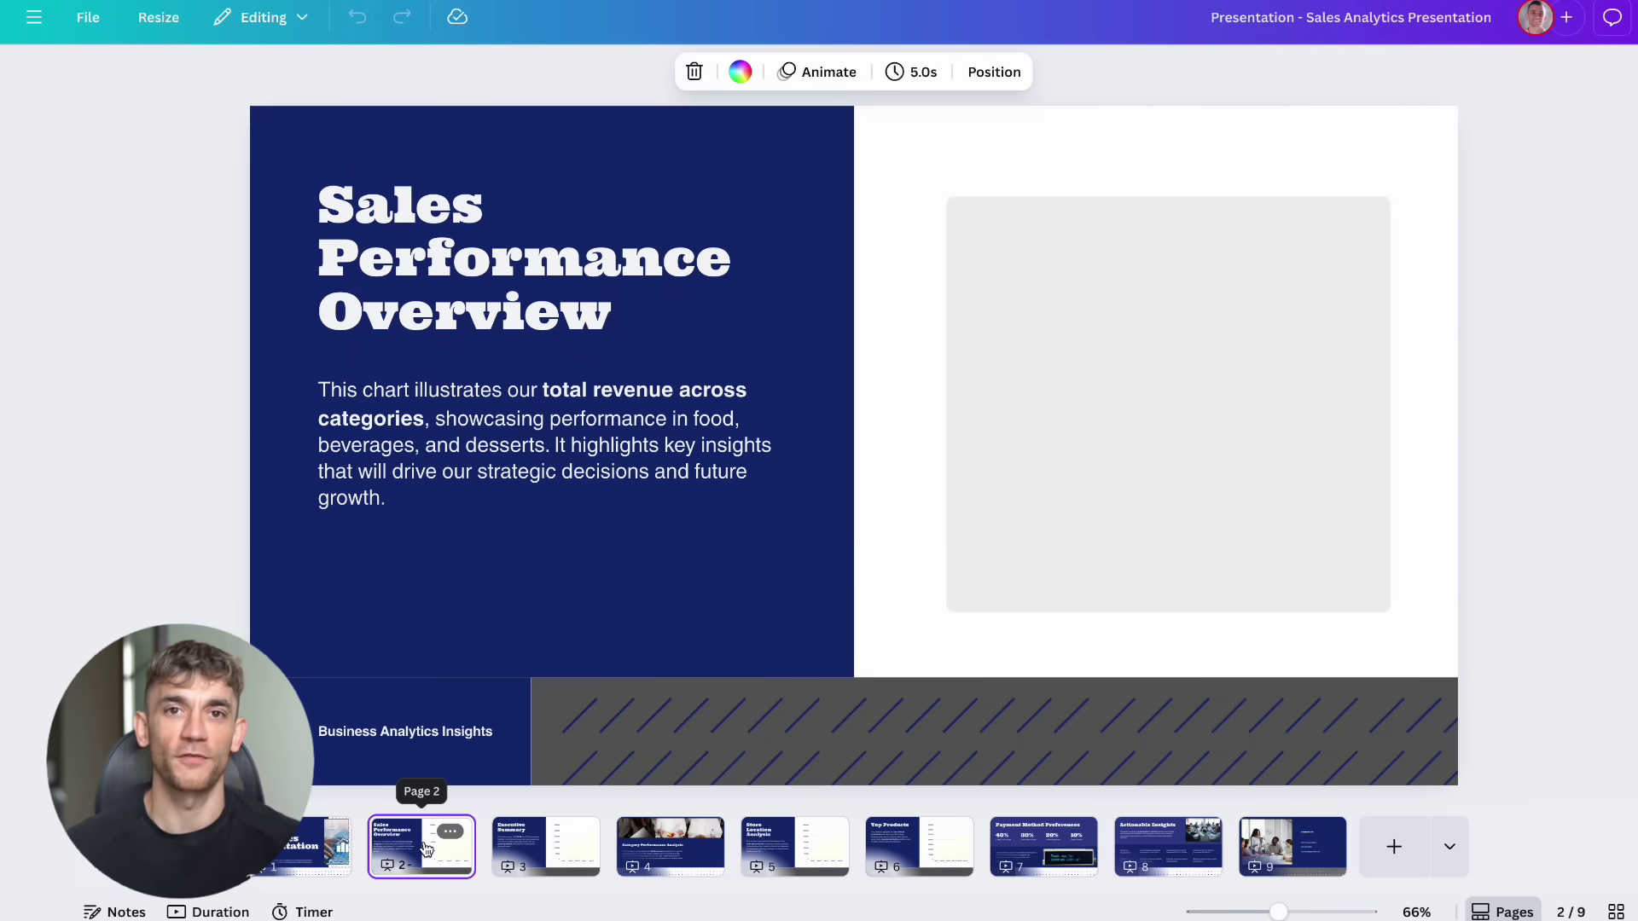
left_click(546, 848)
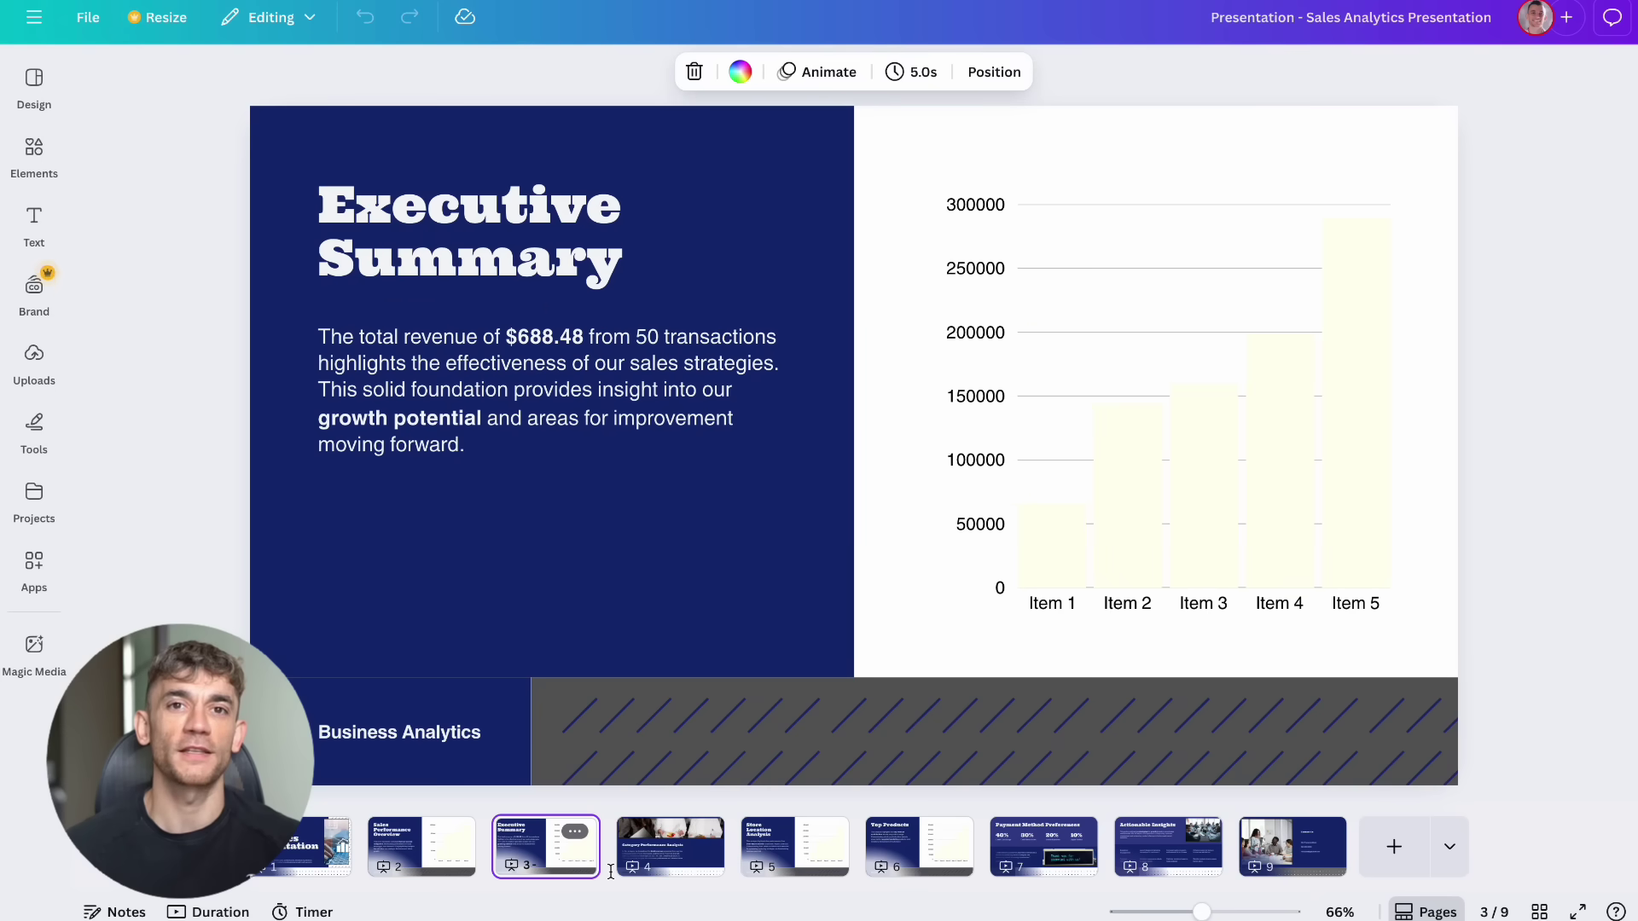
left_click(669, 844)
left_click(800, 849)
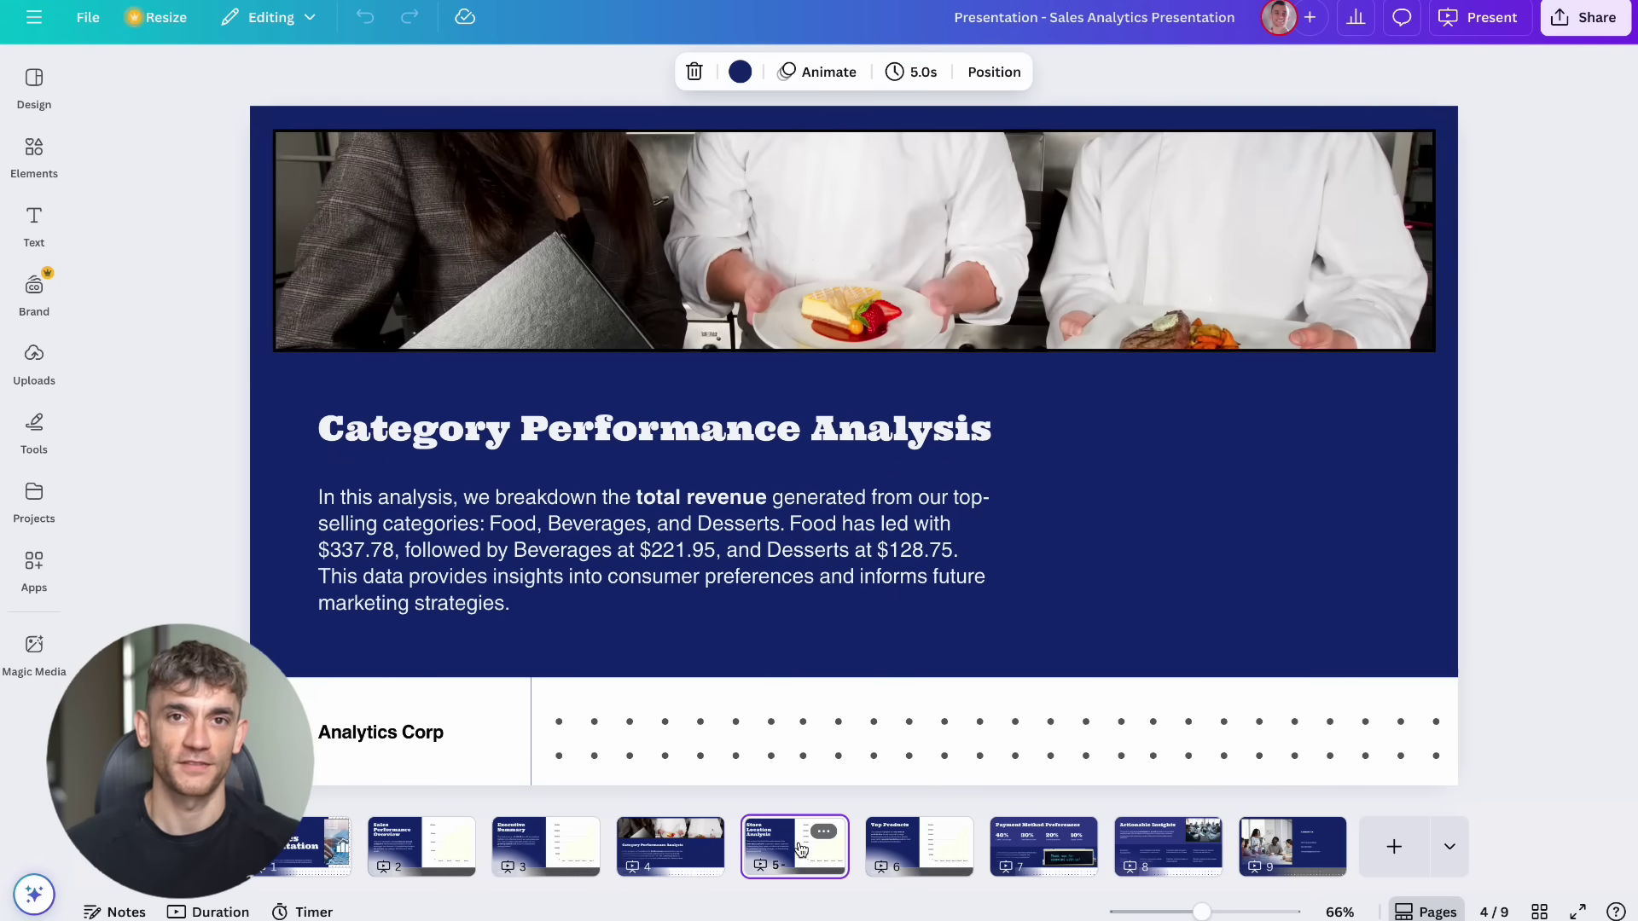
left_click(881, 851)
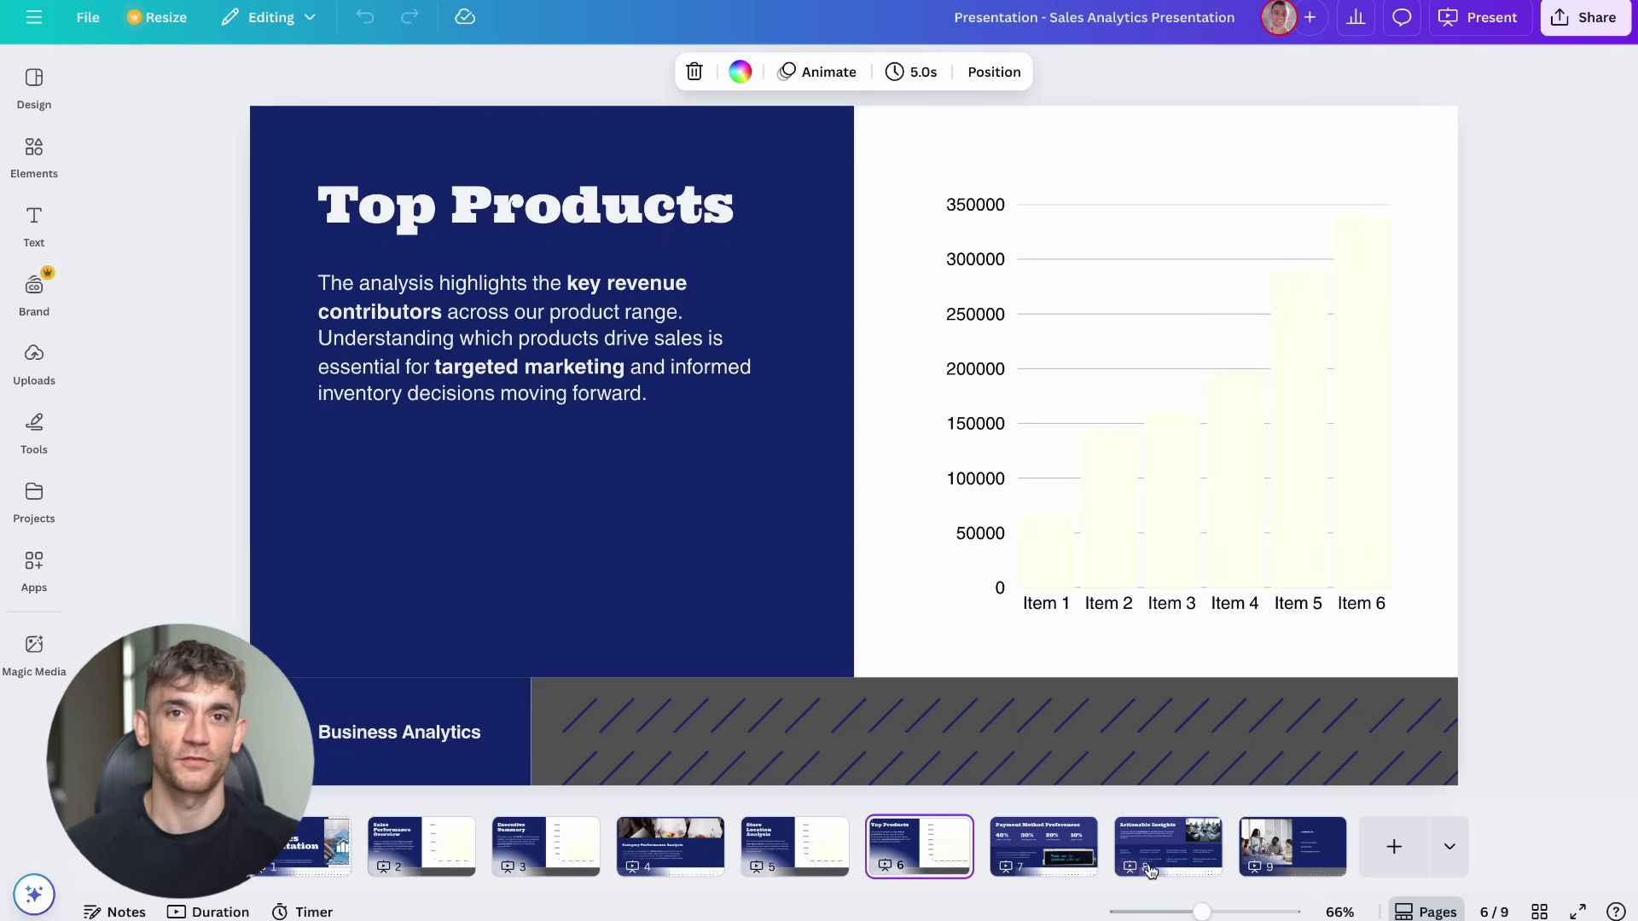
left_click(1033, 841)
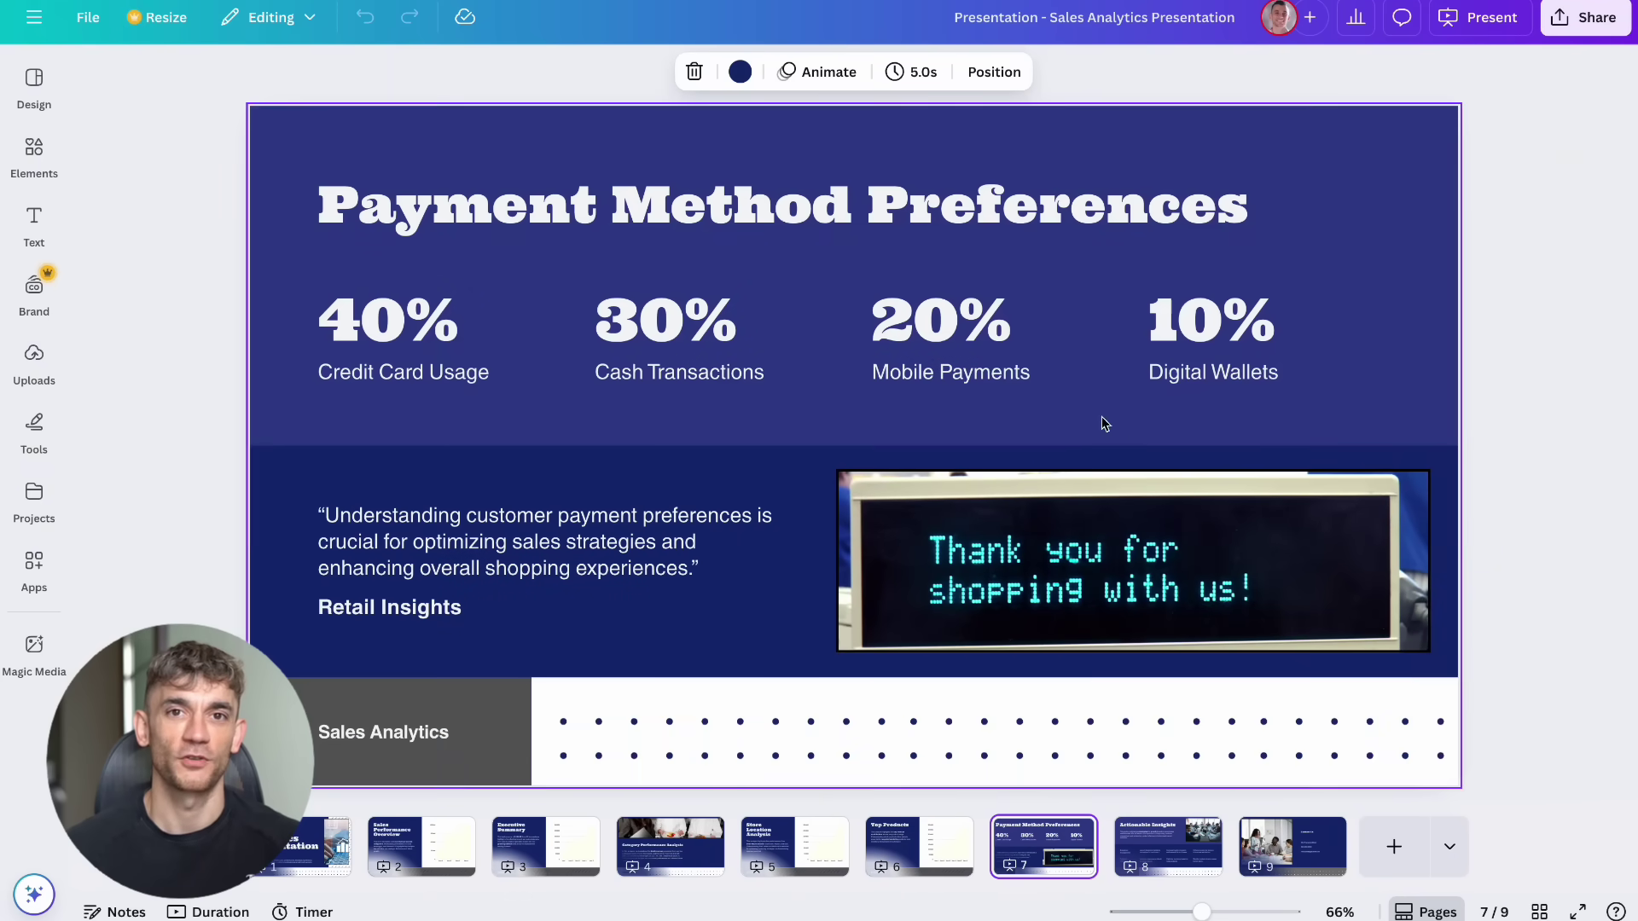
left_click(1168, 844)
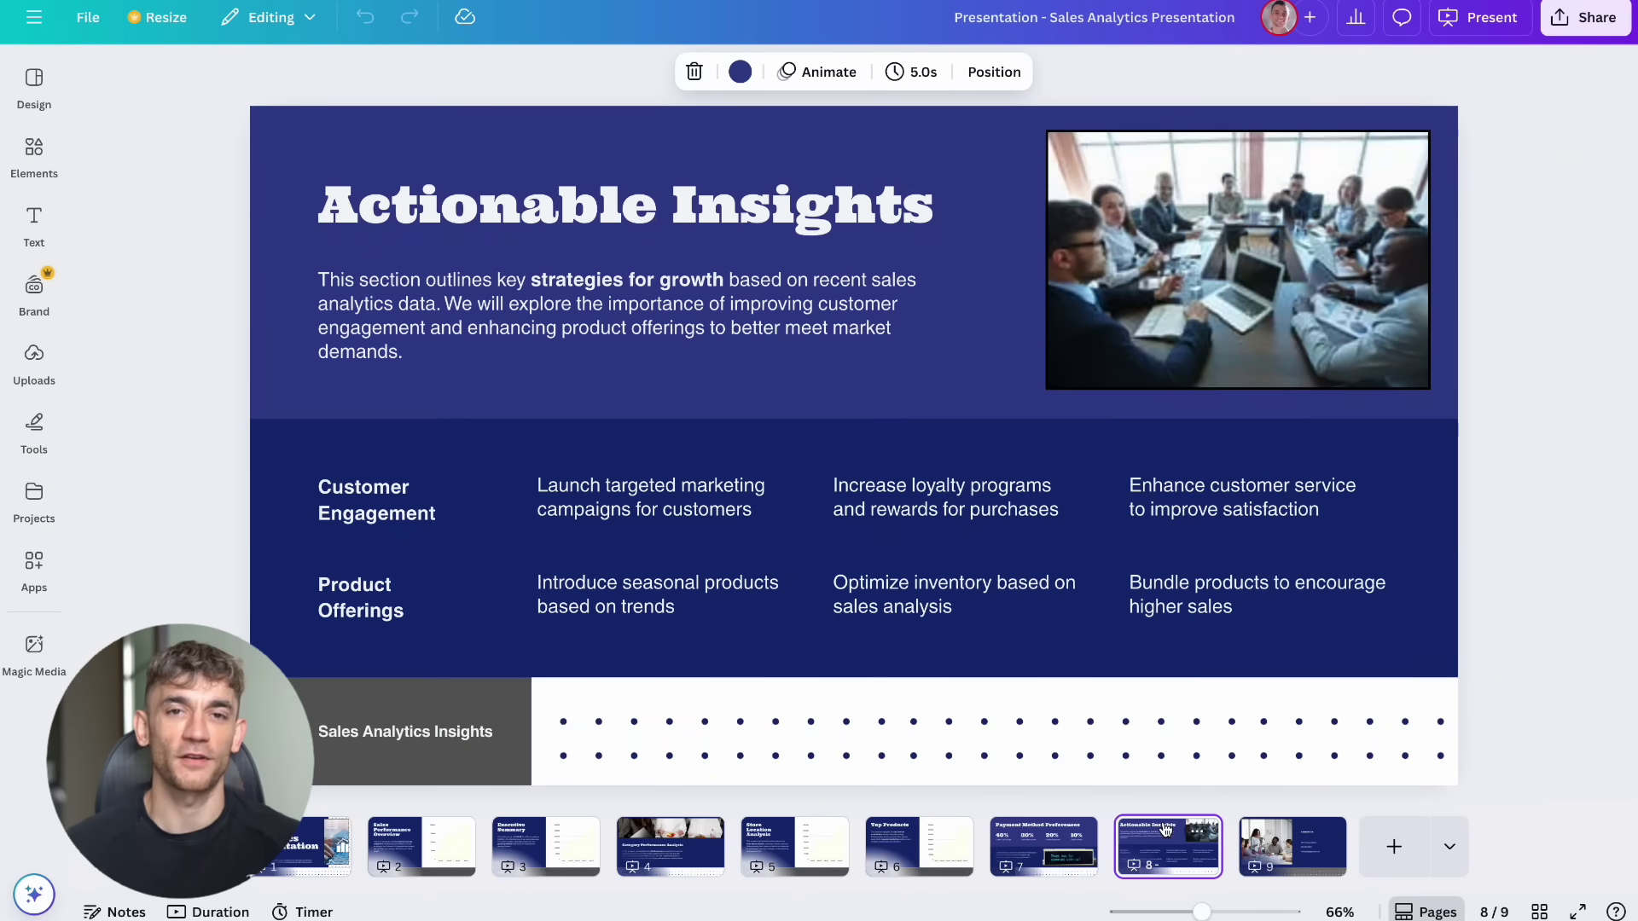
left_click(1279, 845)
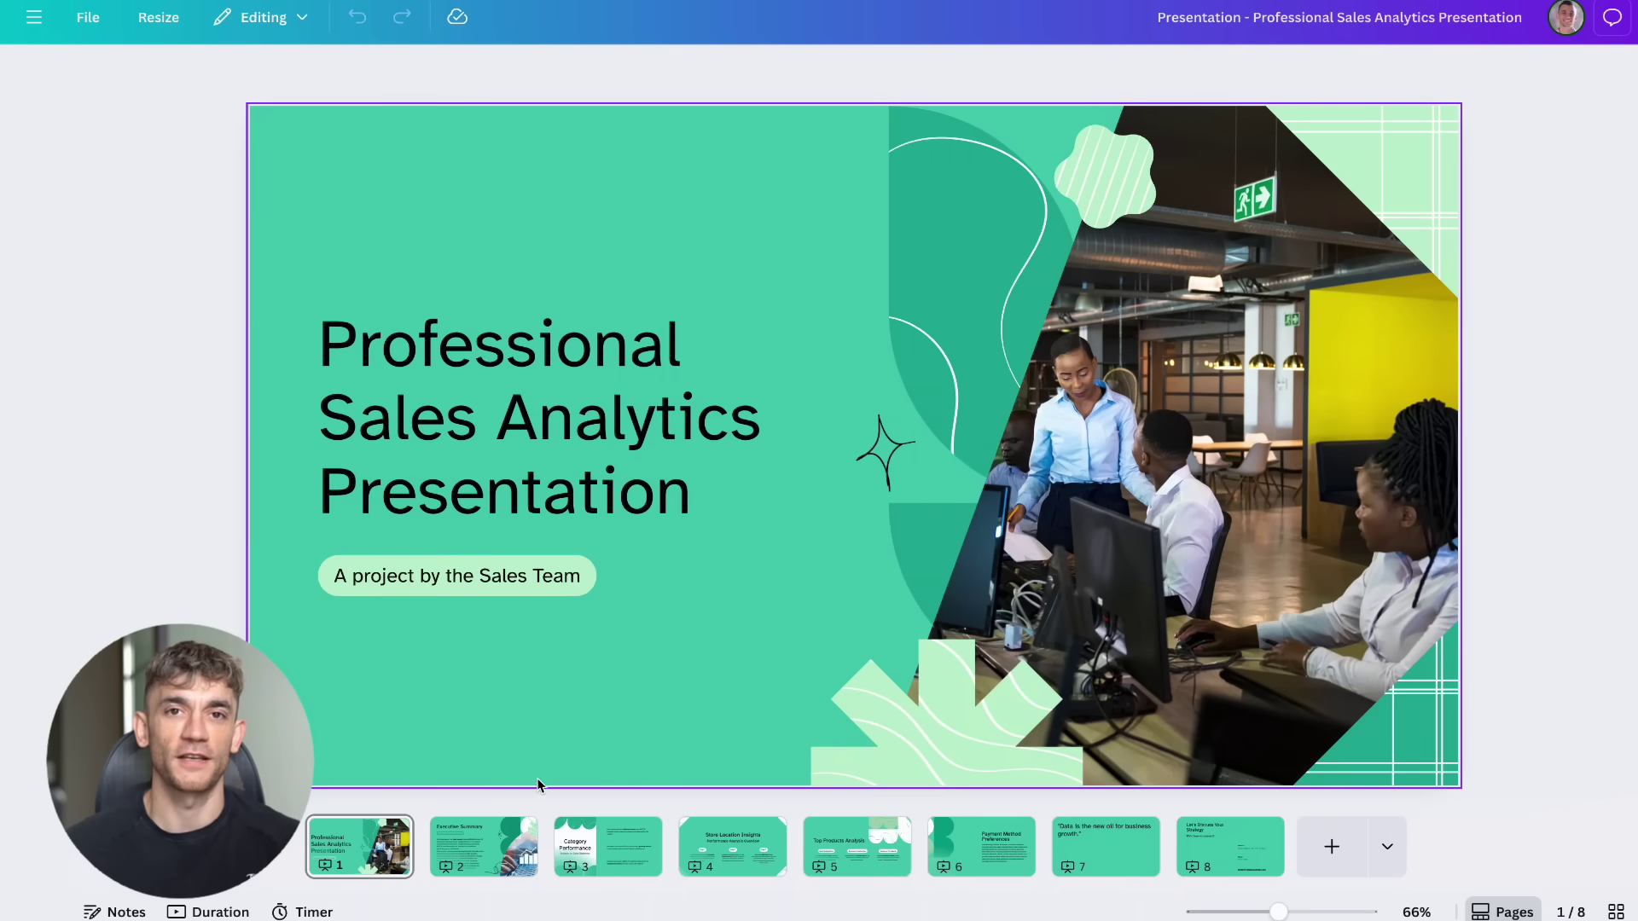
Step through slides 2–8 of the green deck, Executive Summary to strategy discussion, then return to slide 1
left_click(476, 854)
left_click(605, 854)
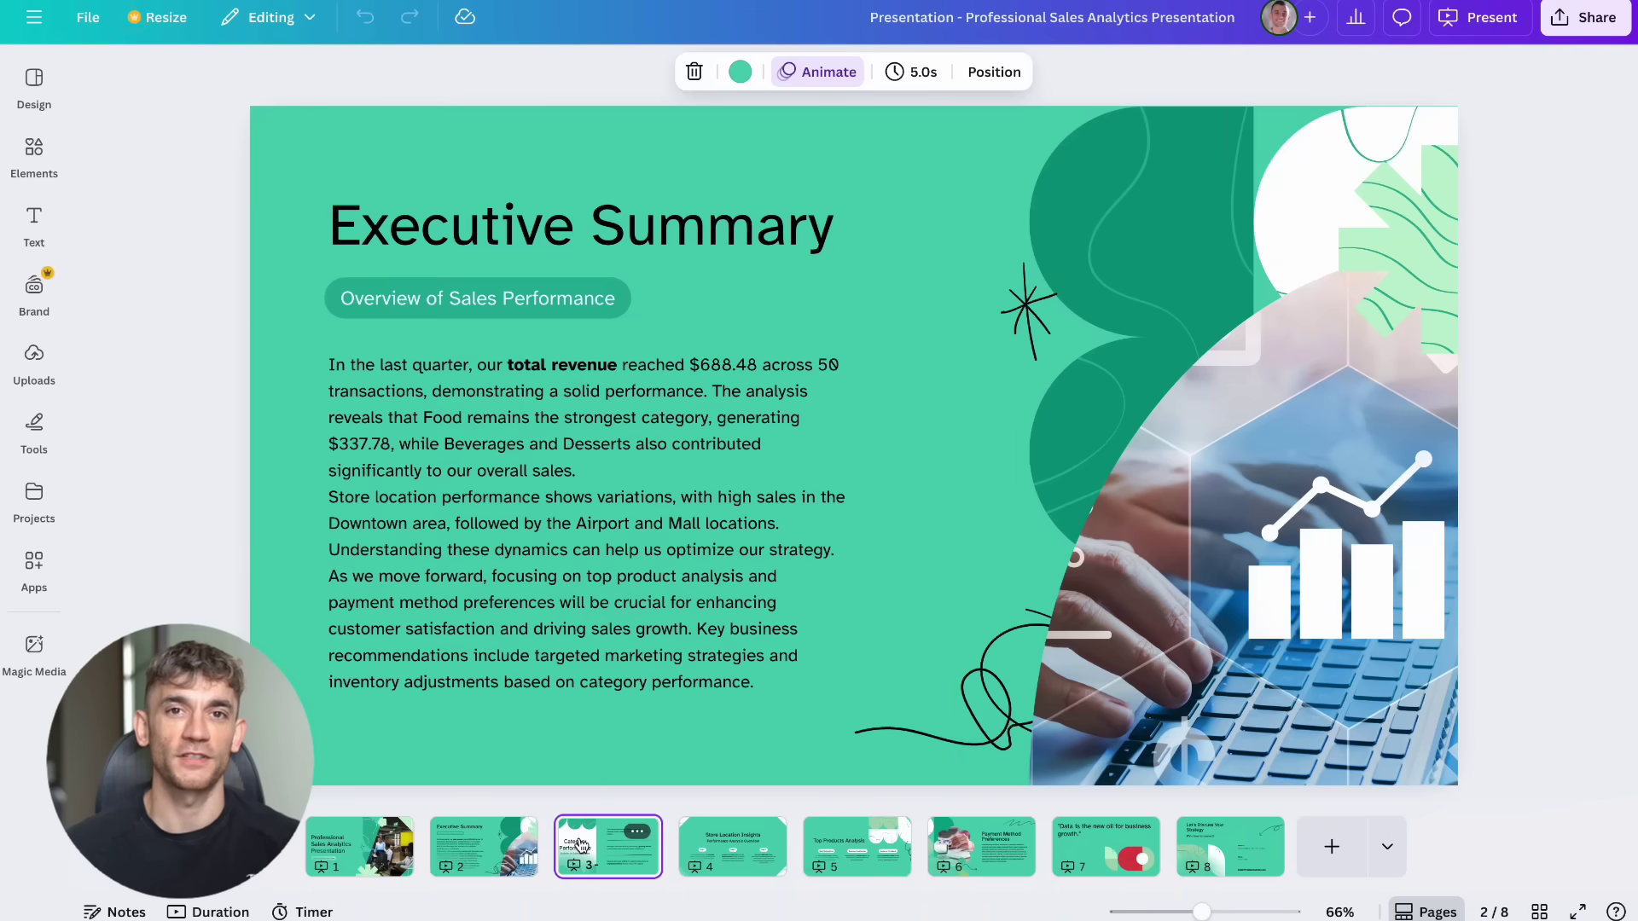
left_click(732, 853)
left_click(856, 851)
left_click(961, 843)
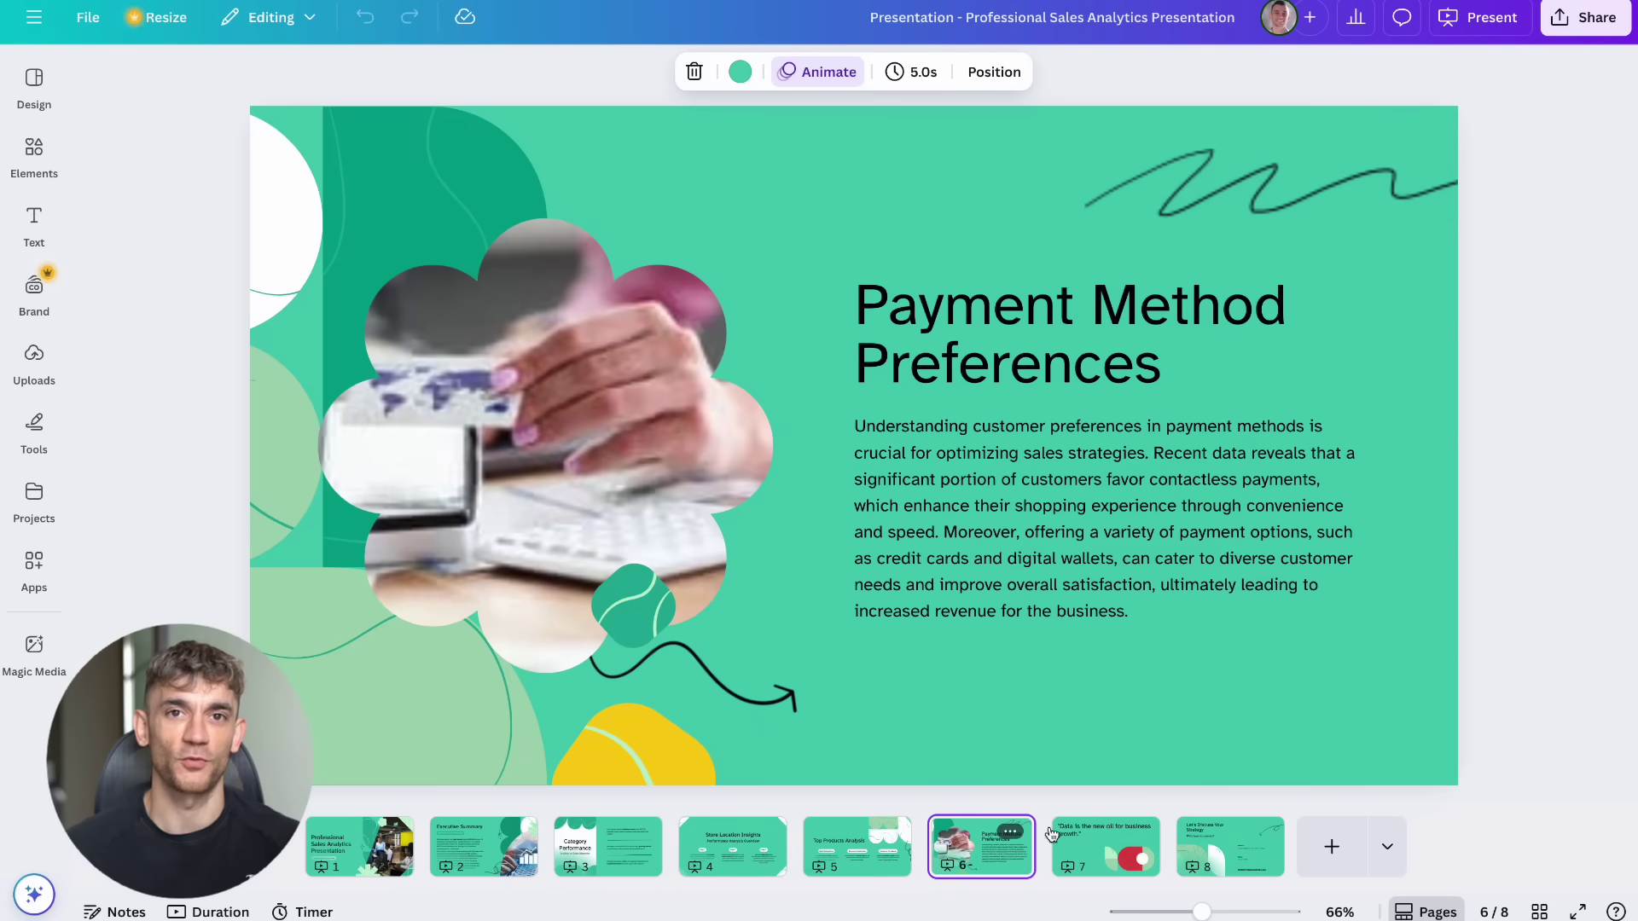
left_click(1099, 840)
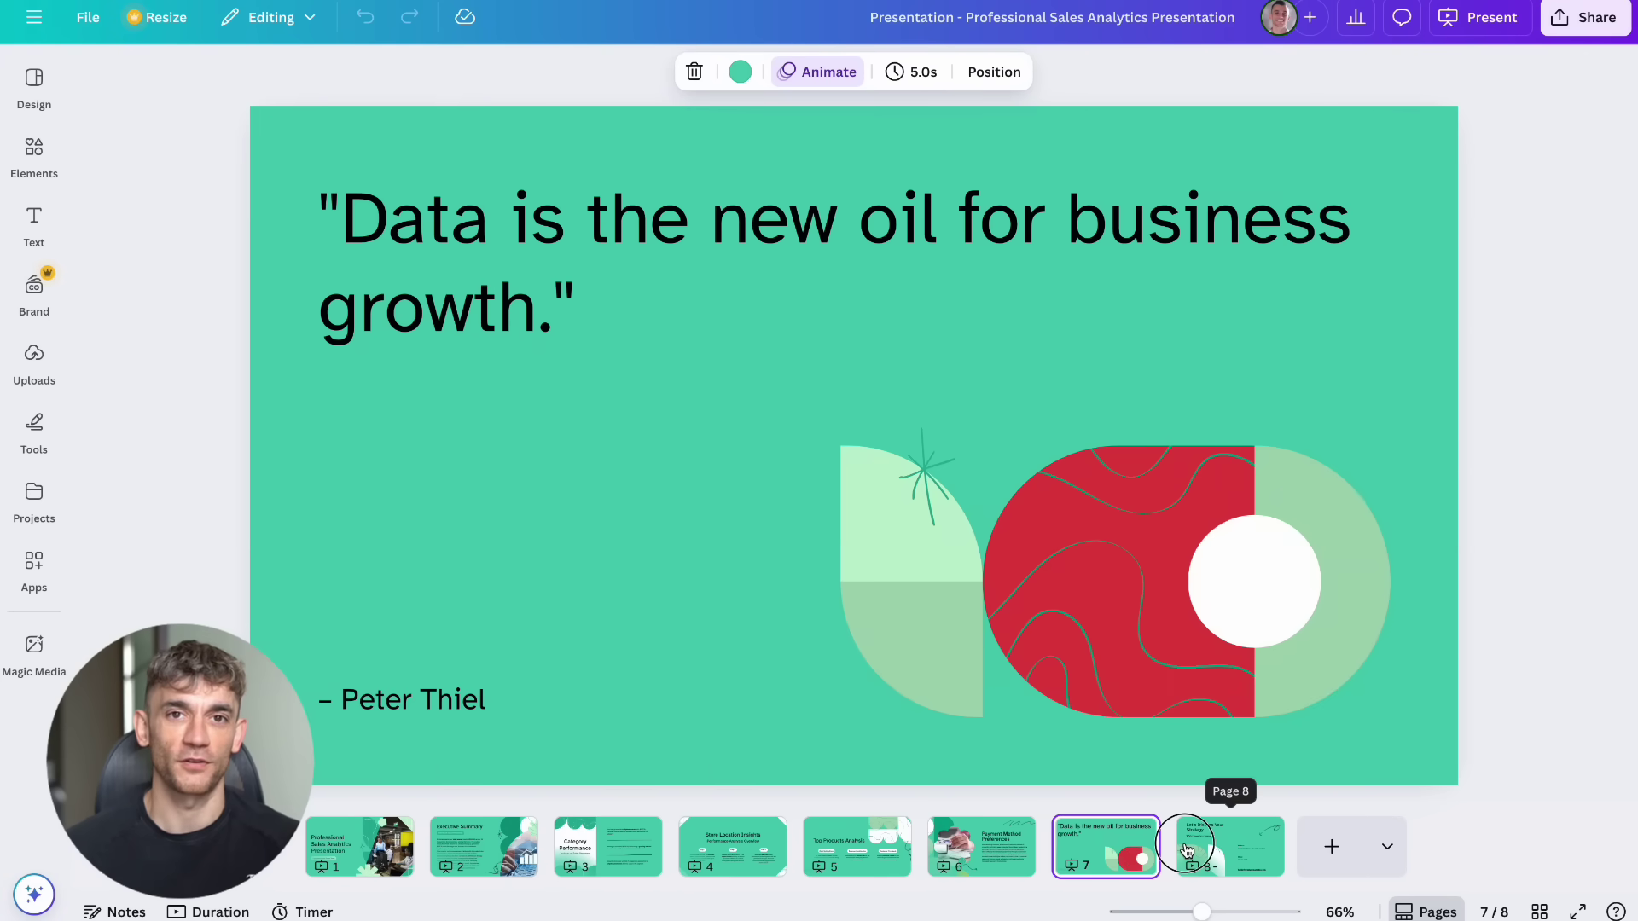
left_click(1186, 849)
left_click(357, 875)
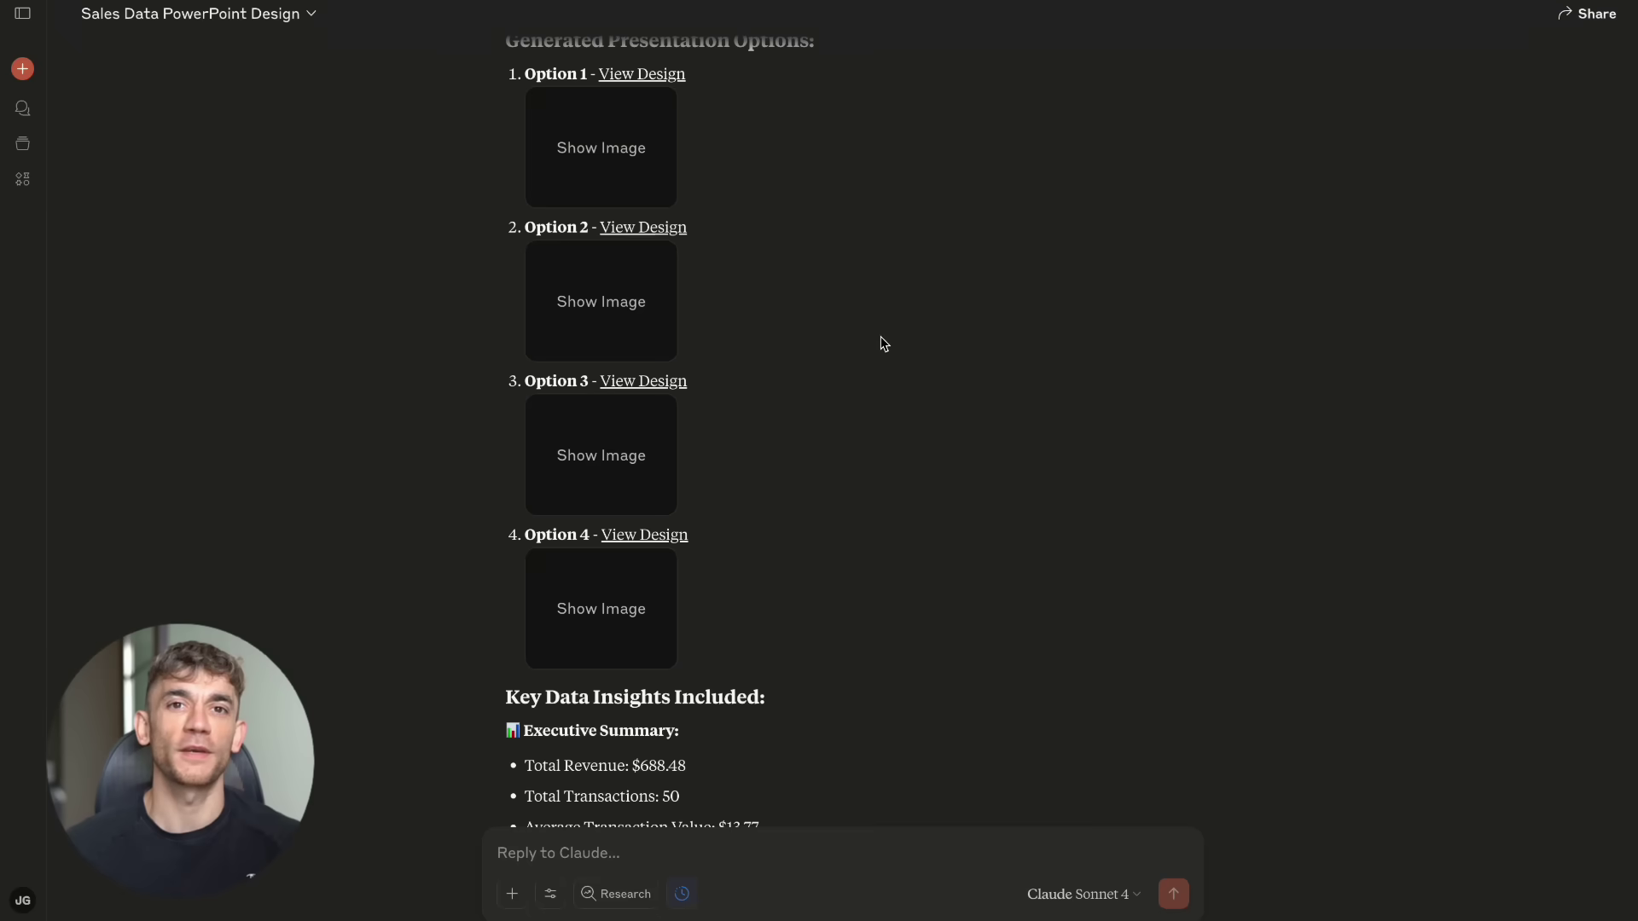
Scroll through the Claude chat to locate the NotebookLM presentation conversation and its design options
scroll(883, 343, "down", 5)
scroll(883, 343, "down", 4)
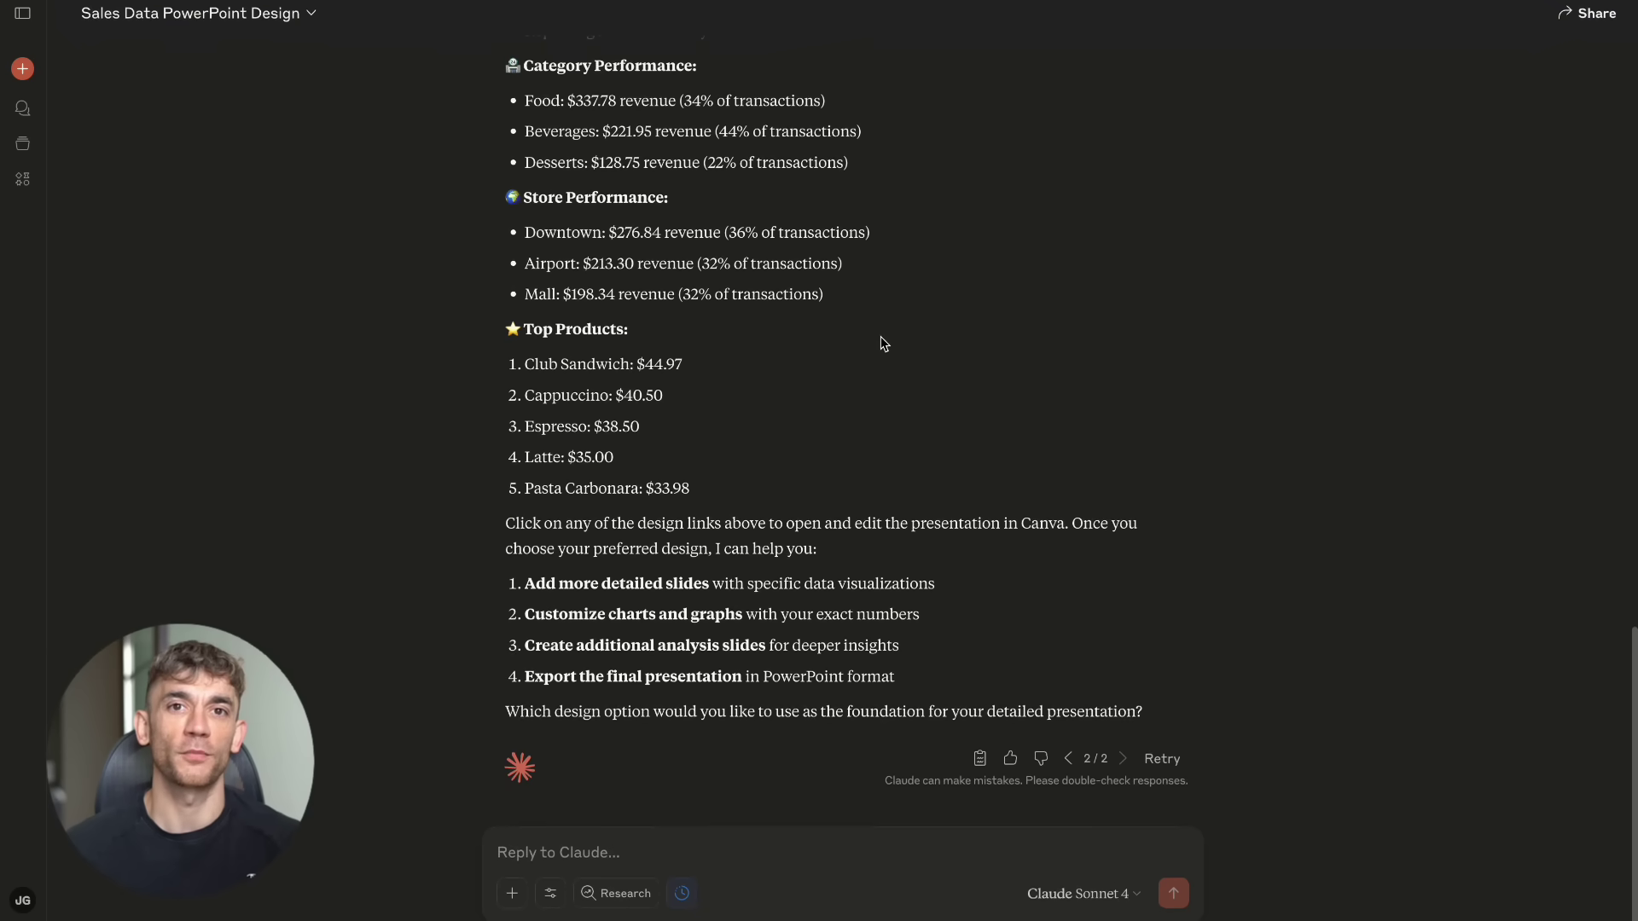
scroll(884, 341, "up", 20)
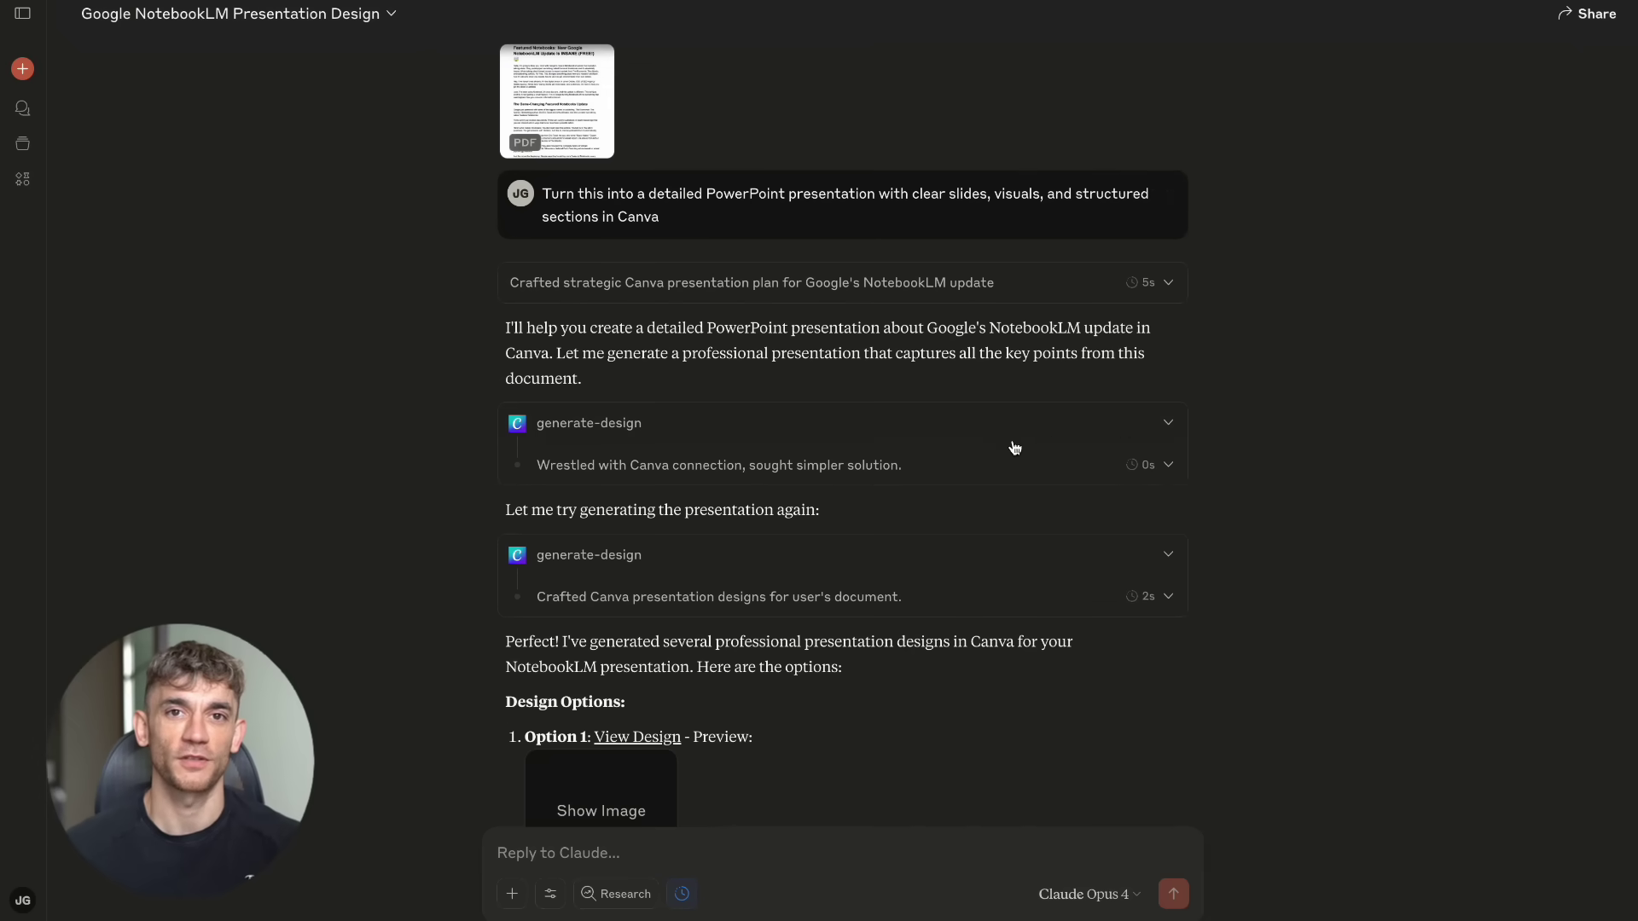
scroll(923, 350, "down", 7)
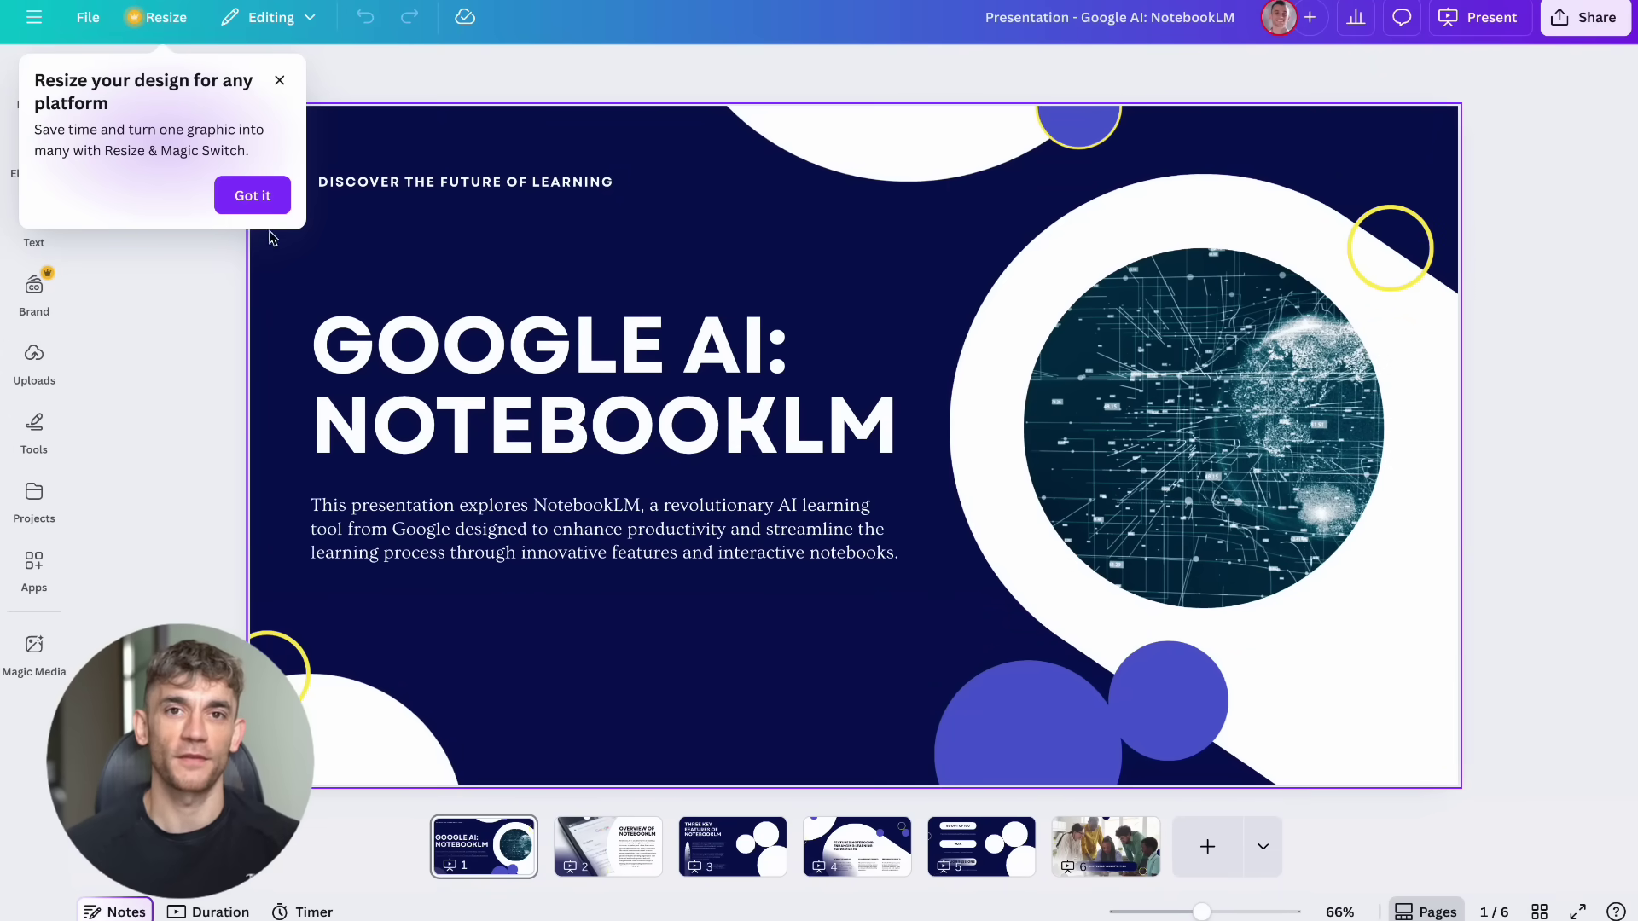
Dismiss the Resize tip and page through slides 2–6 of the Google AI: NotebookLM deck
left_click(261, 195)
left_click(598, 857)
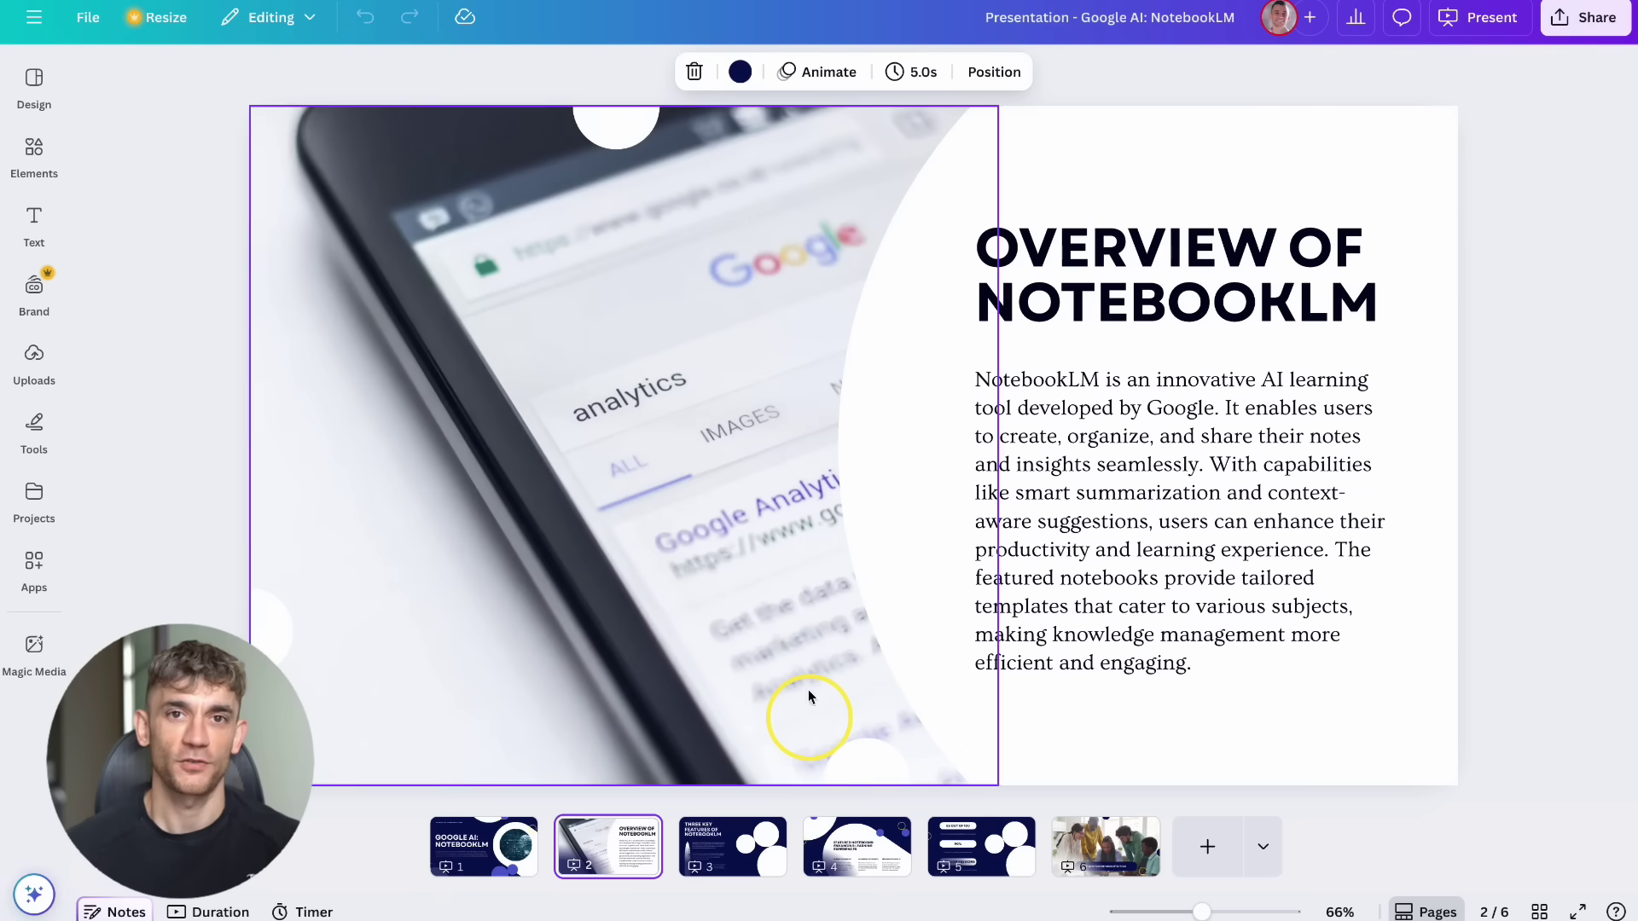
left_click(766, 842)
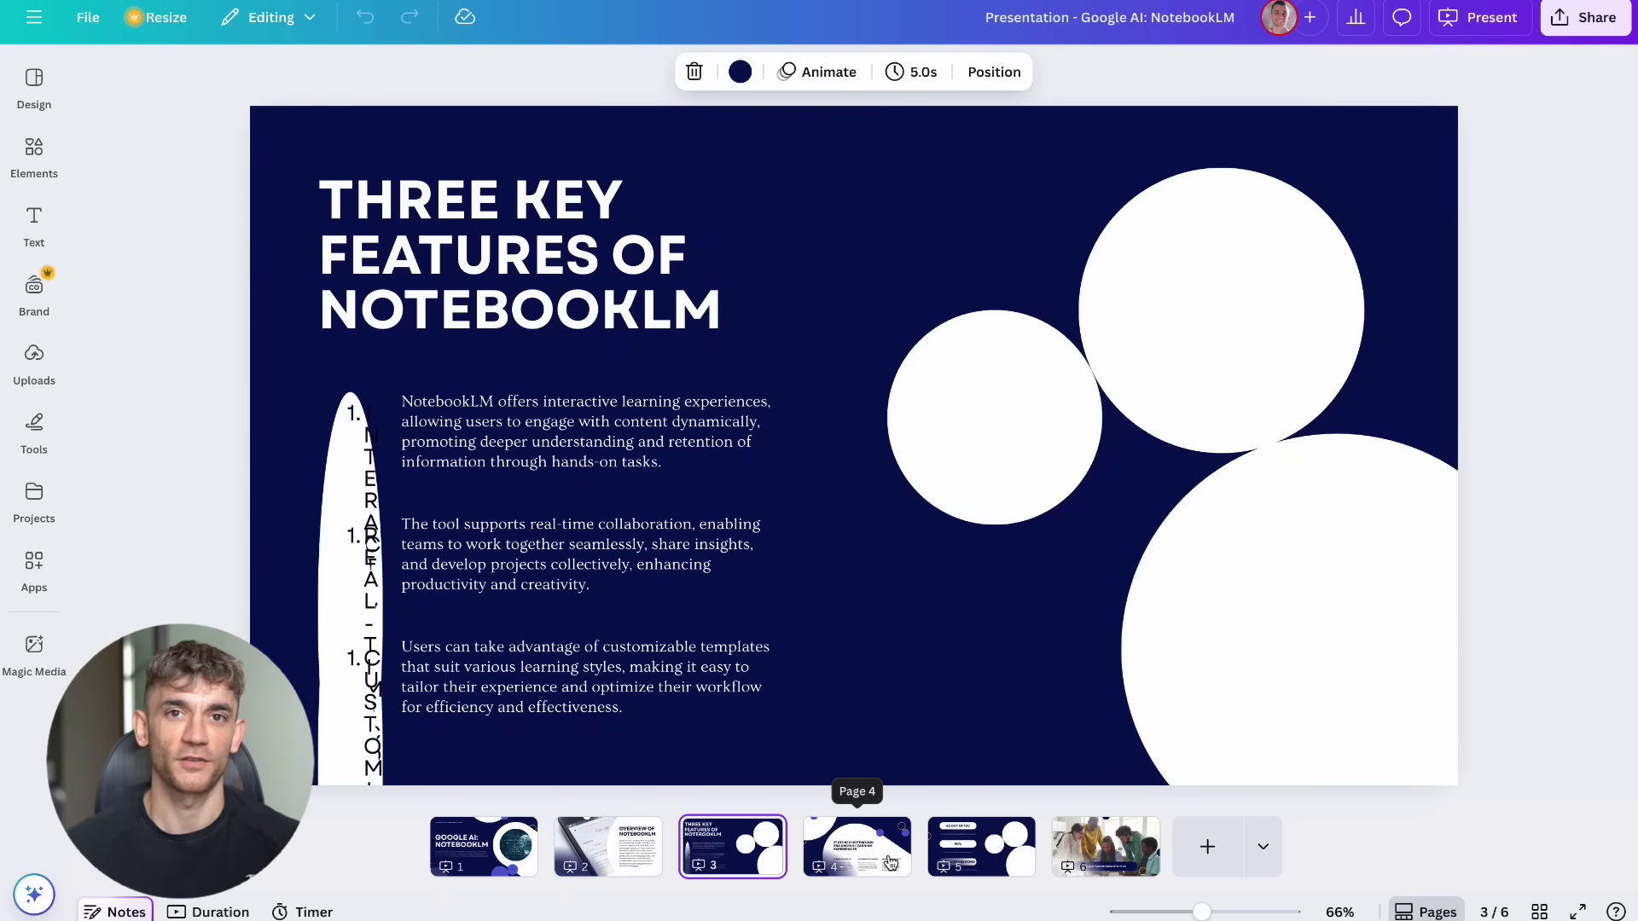
left_click(890, 864)
left_click(975, 853)
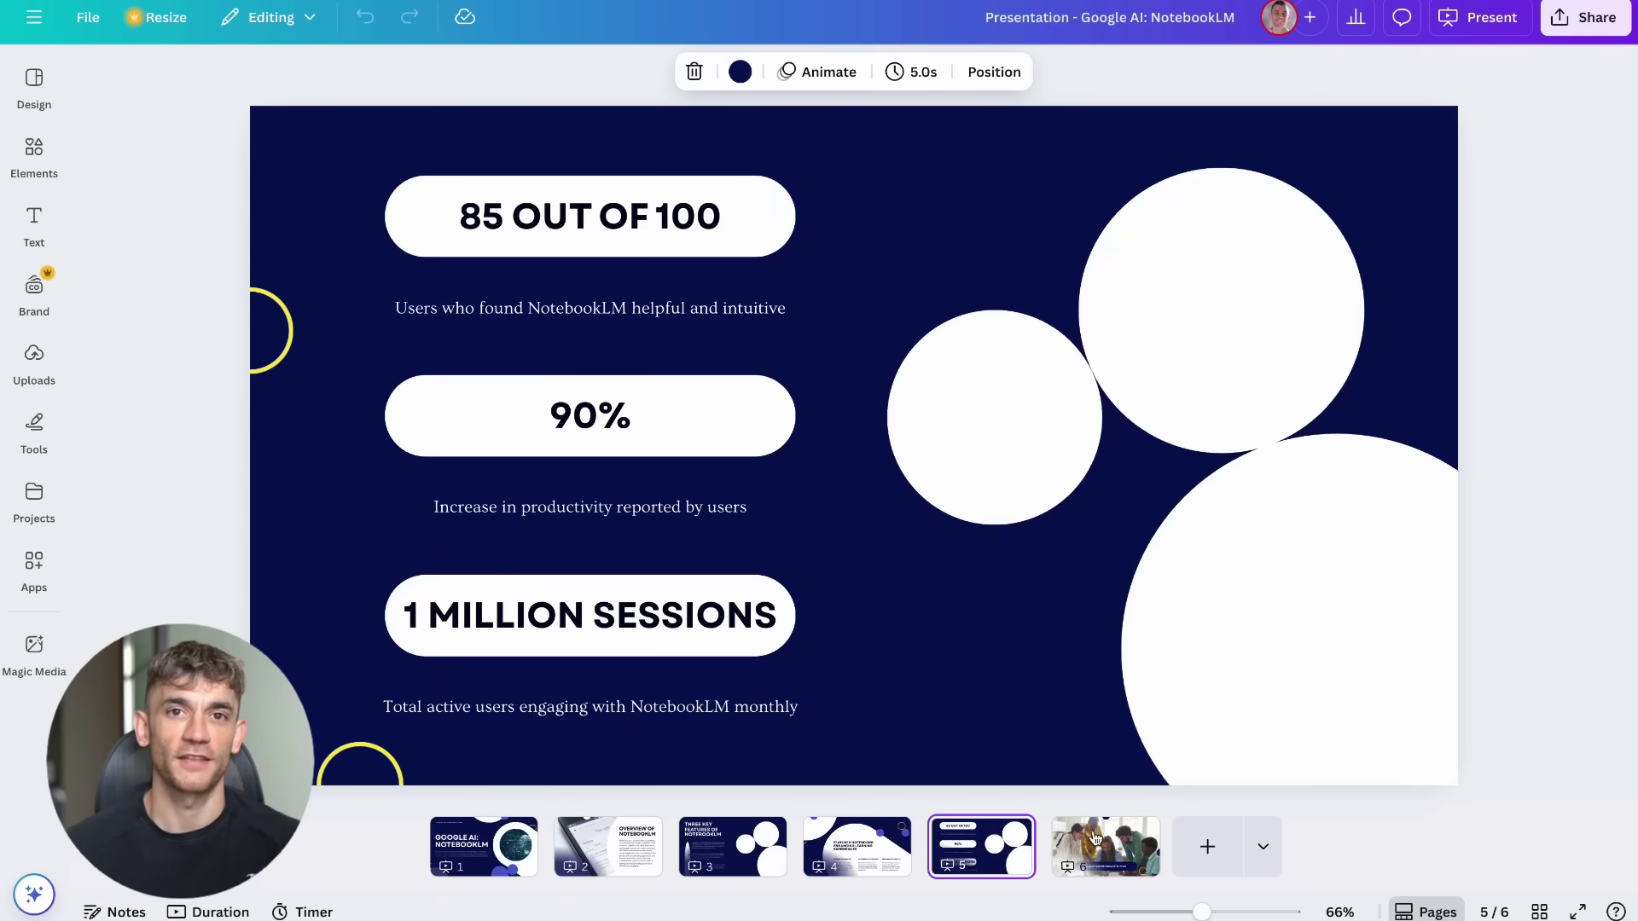
left_click(1096, 842)
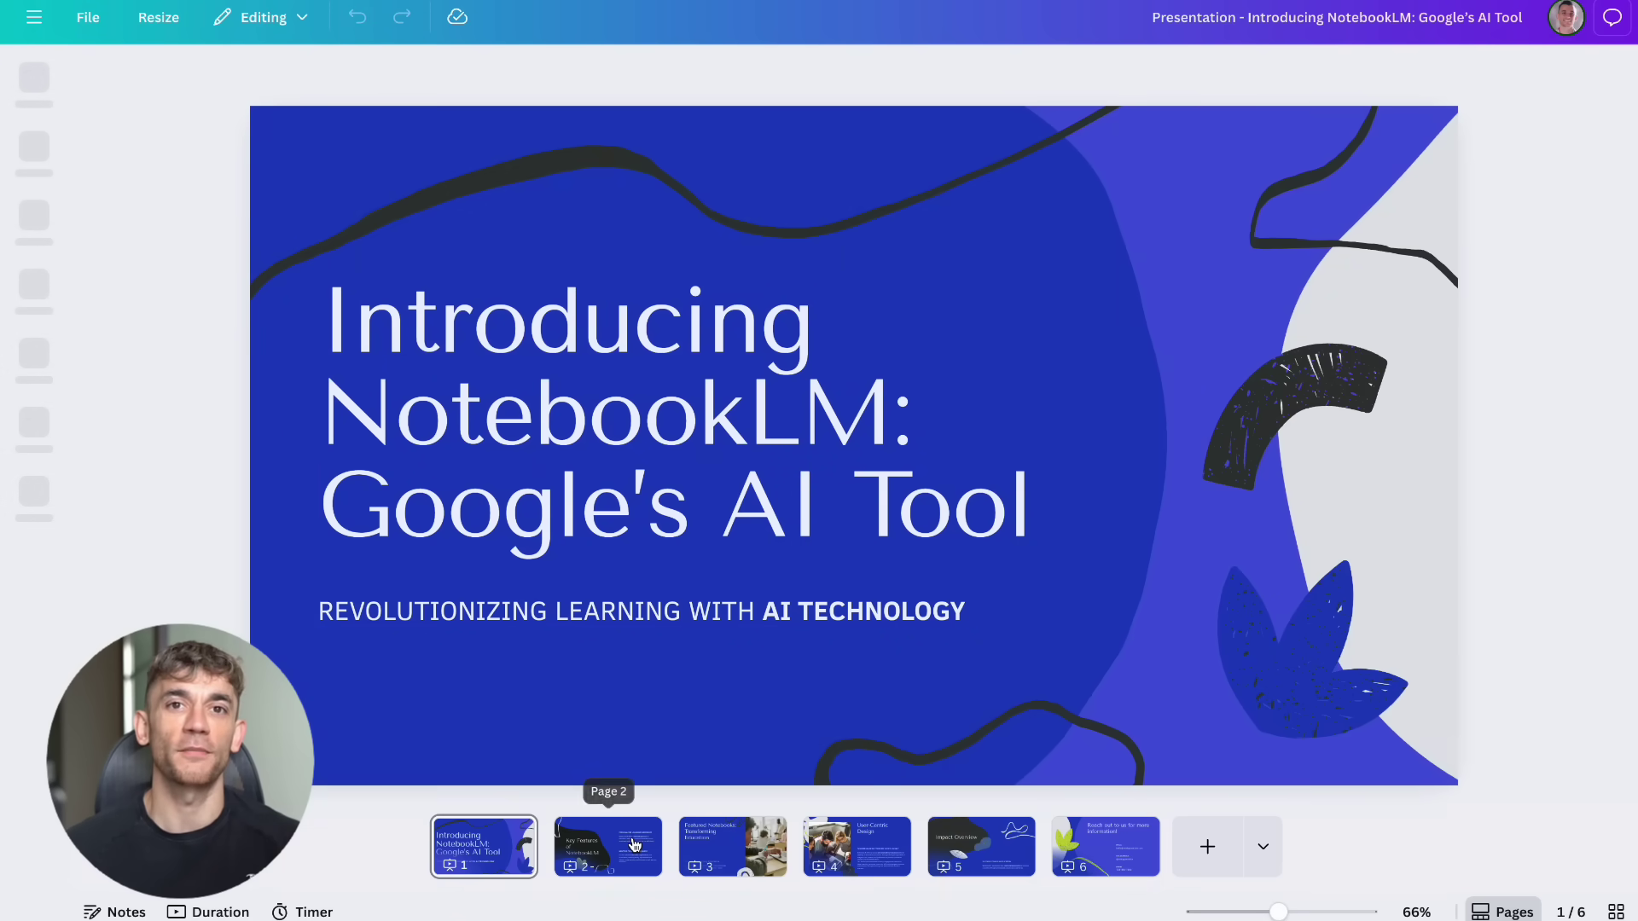
Page through slides 2–5 of Introducing NotebookLM, from Key Features to Impact Overview
left_click(634, 844)
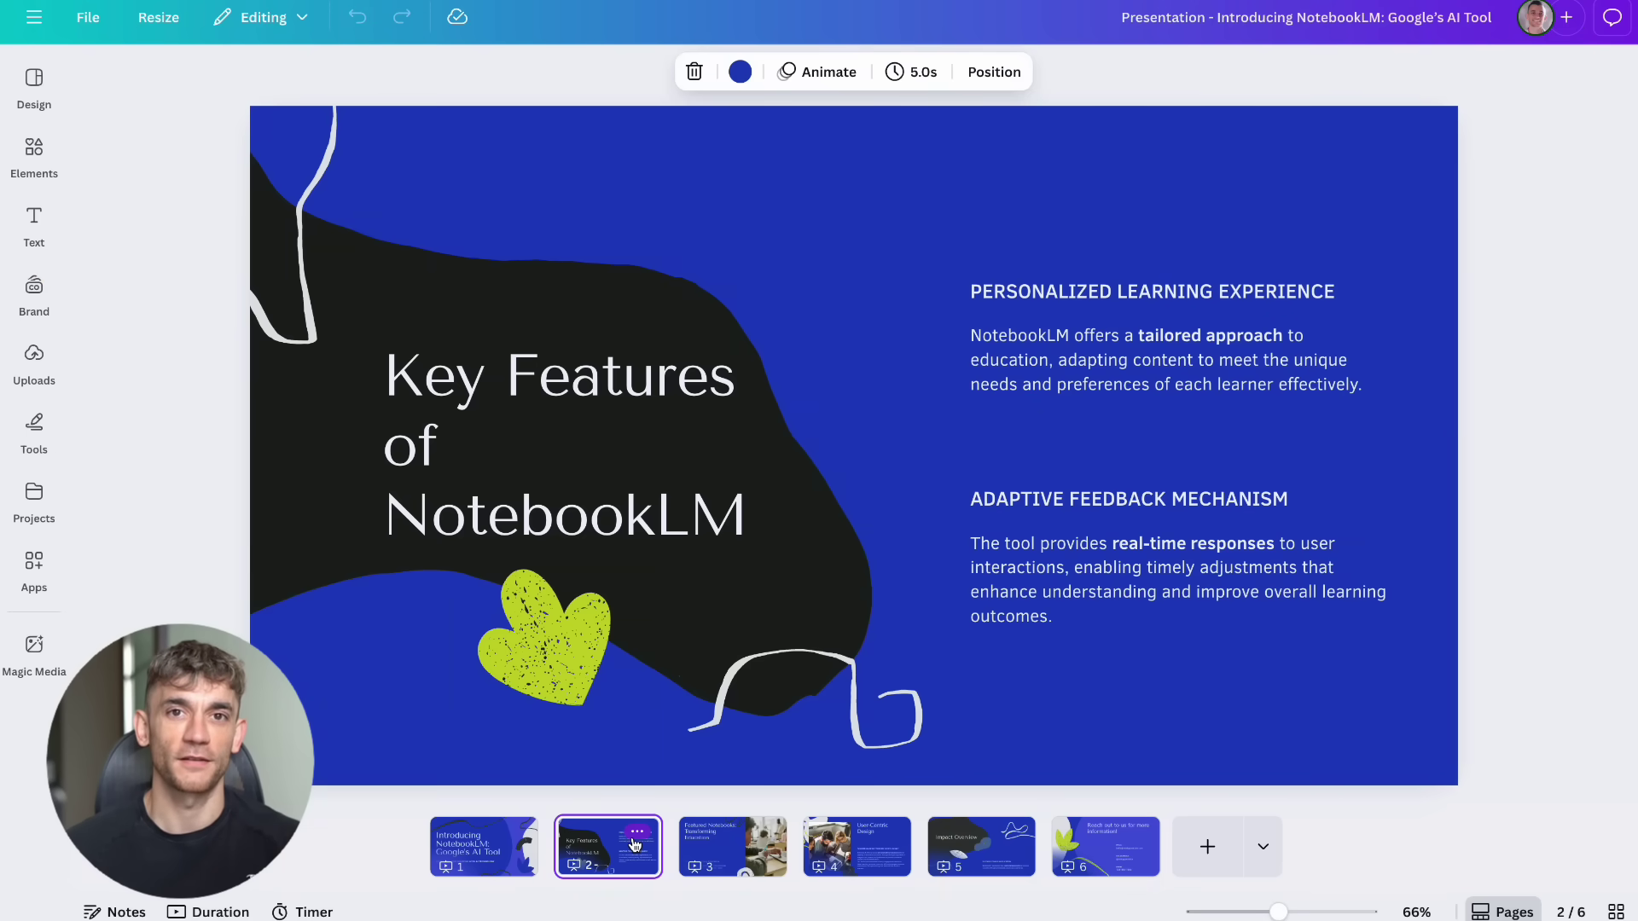
left_click(735, 858)
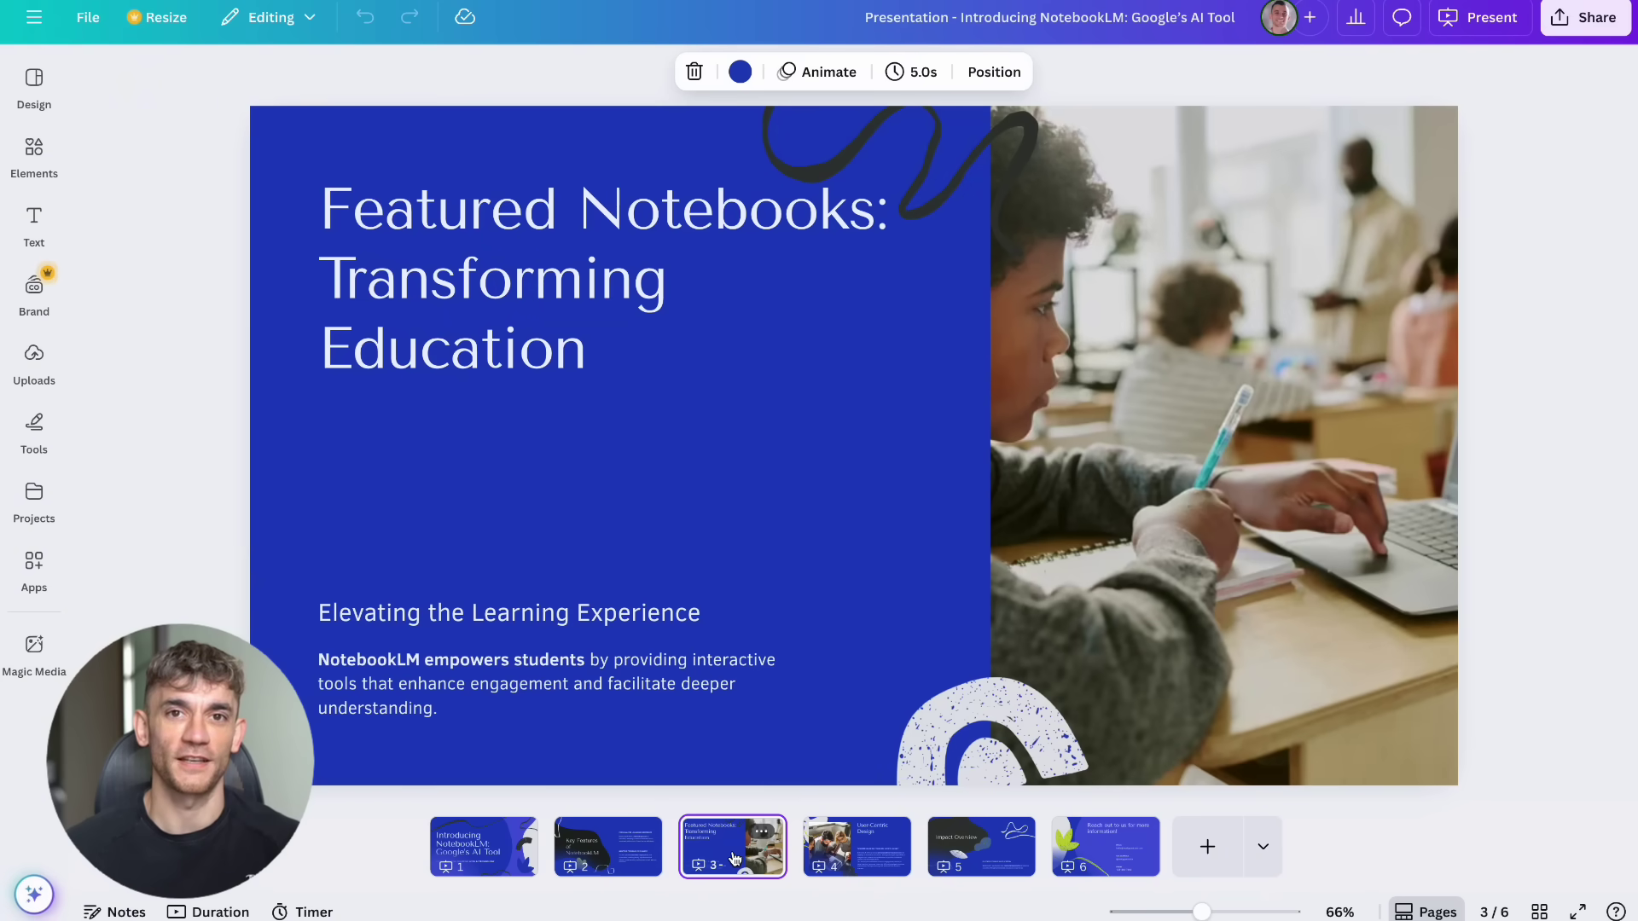
left_click(852, 844)
left_click(984, 857)
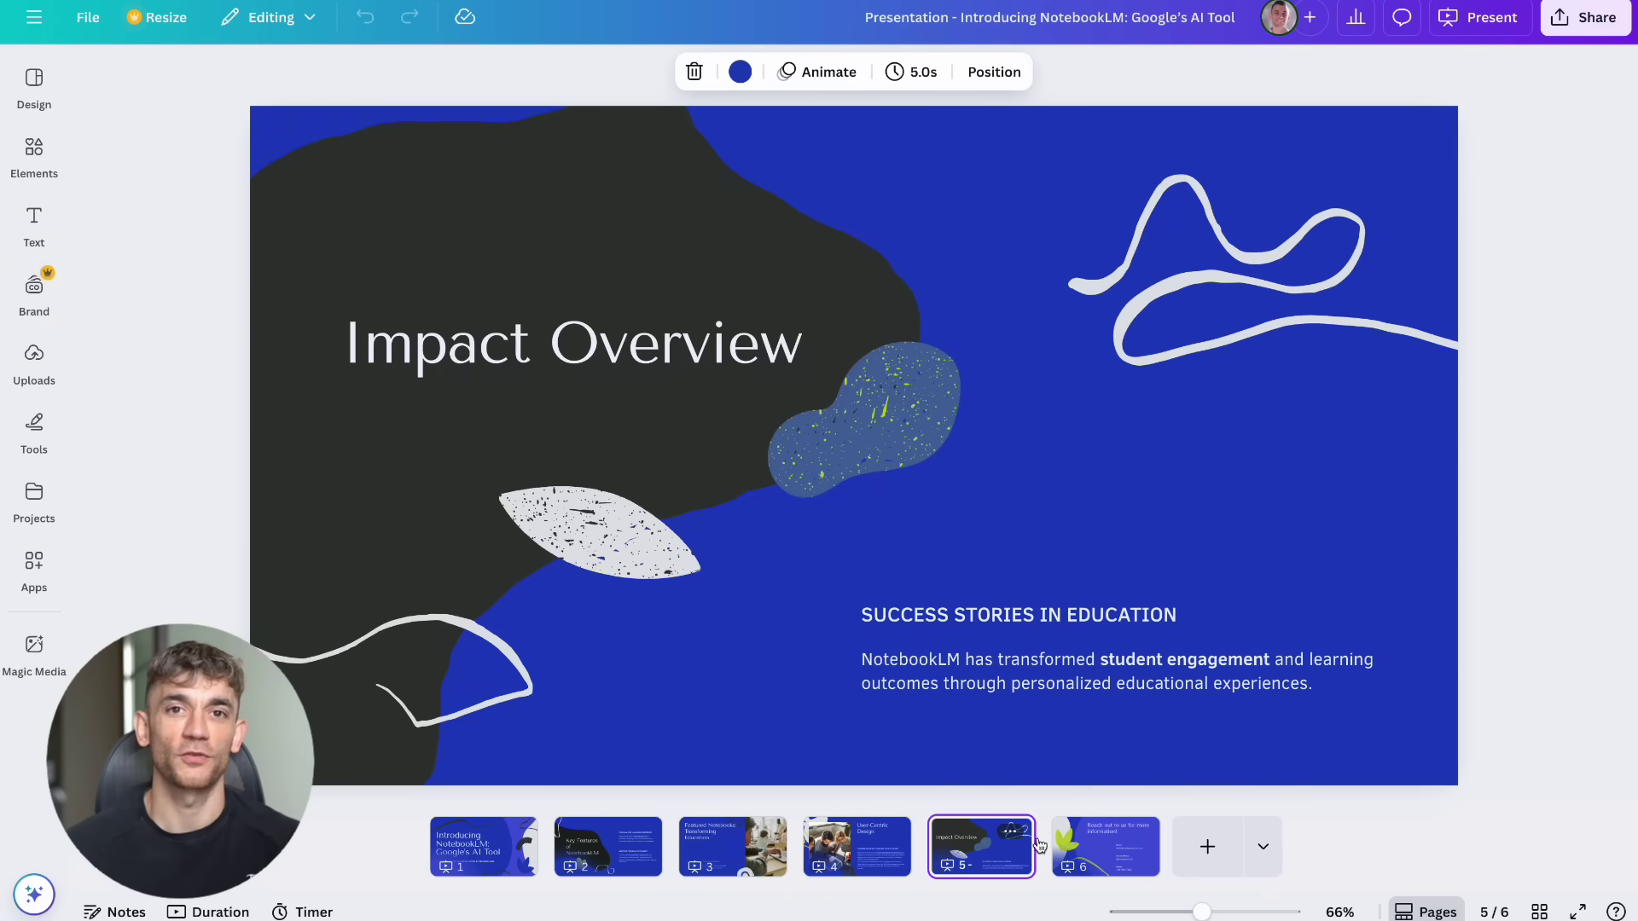
Check the closing contact slide, then open Claude's third NotebookLM design option in Canva
left_click(1101, 853)
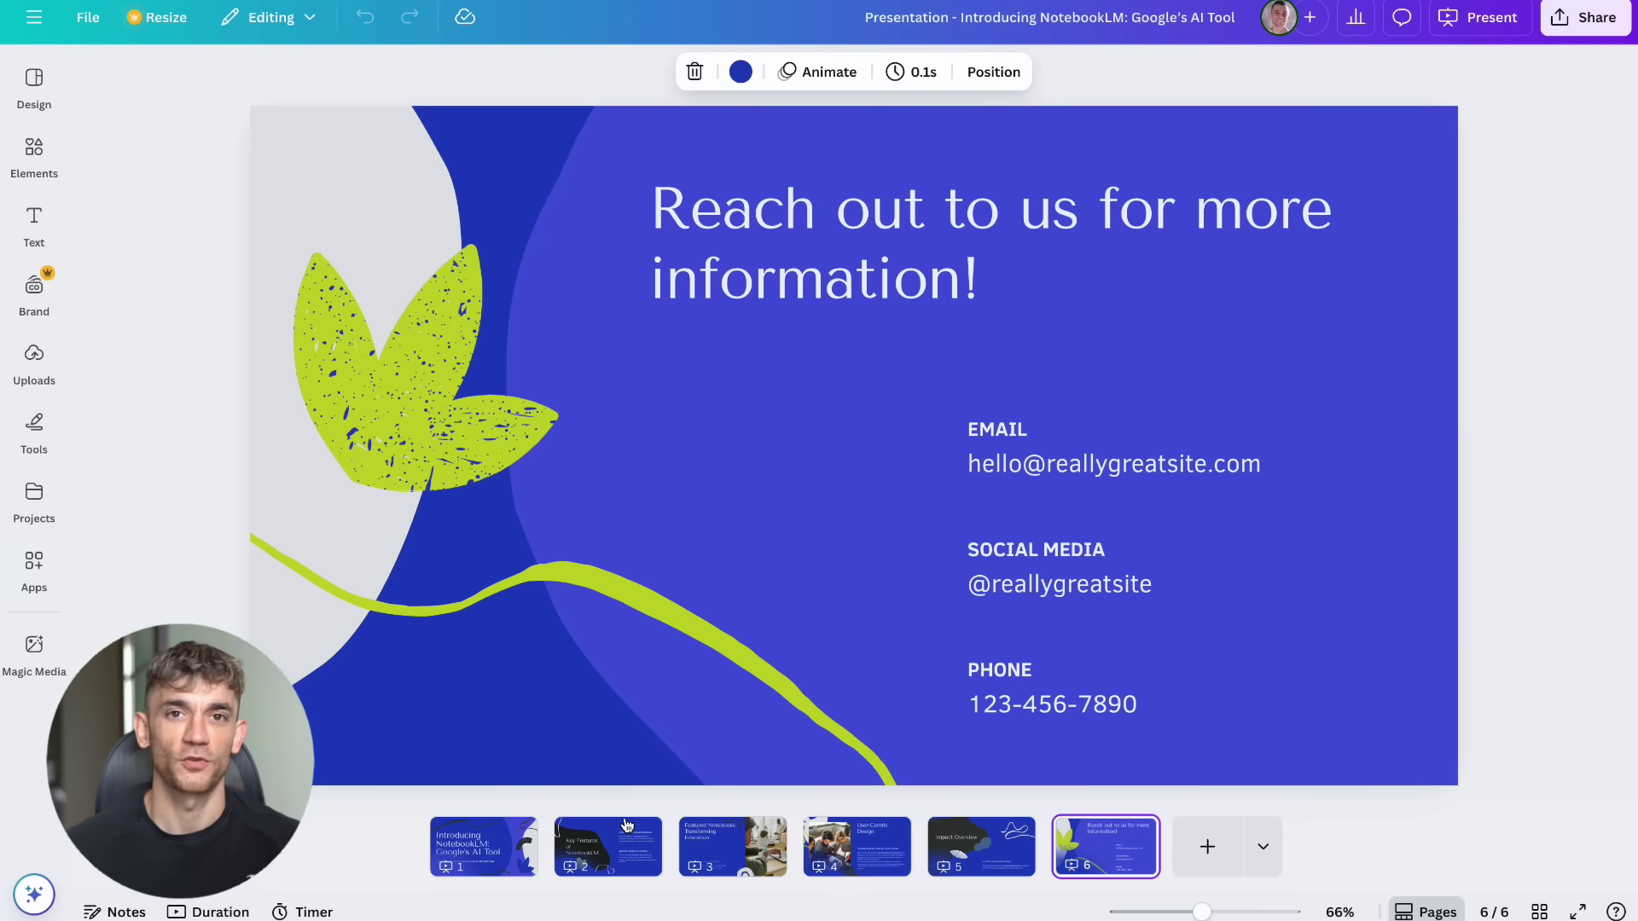
left_click(444, 857)
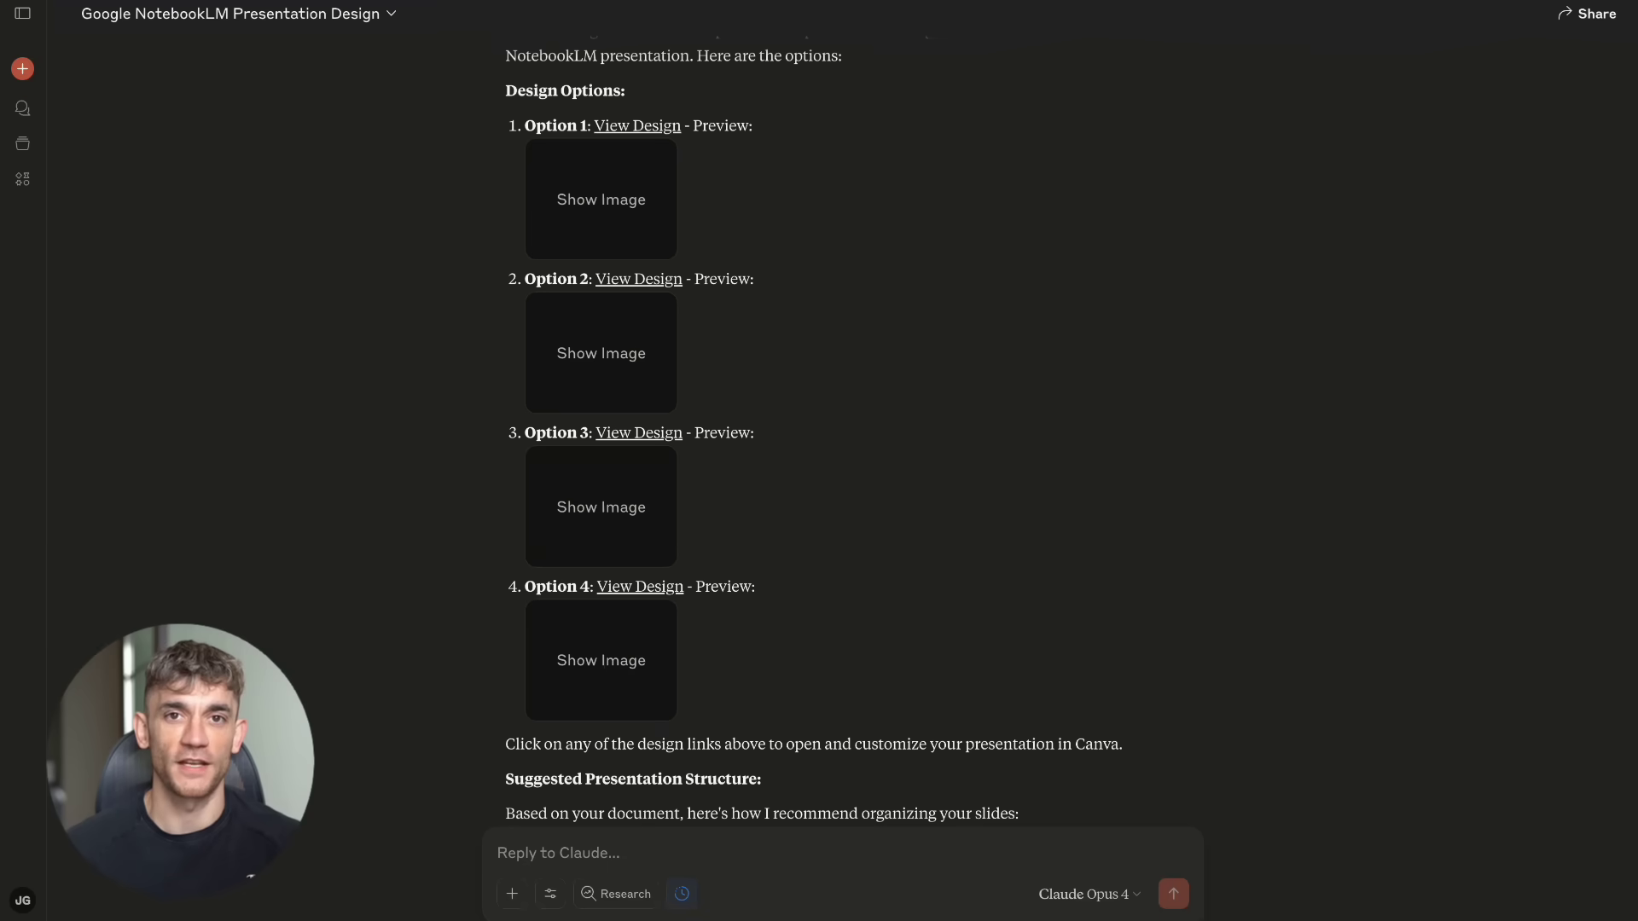
left_click(650, 443)
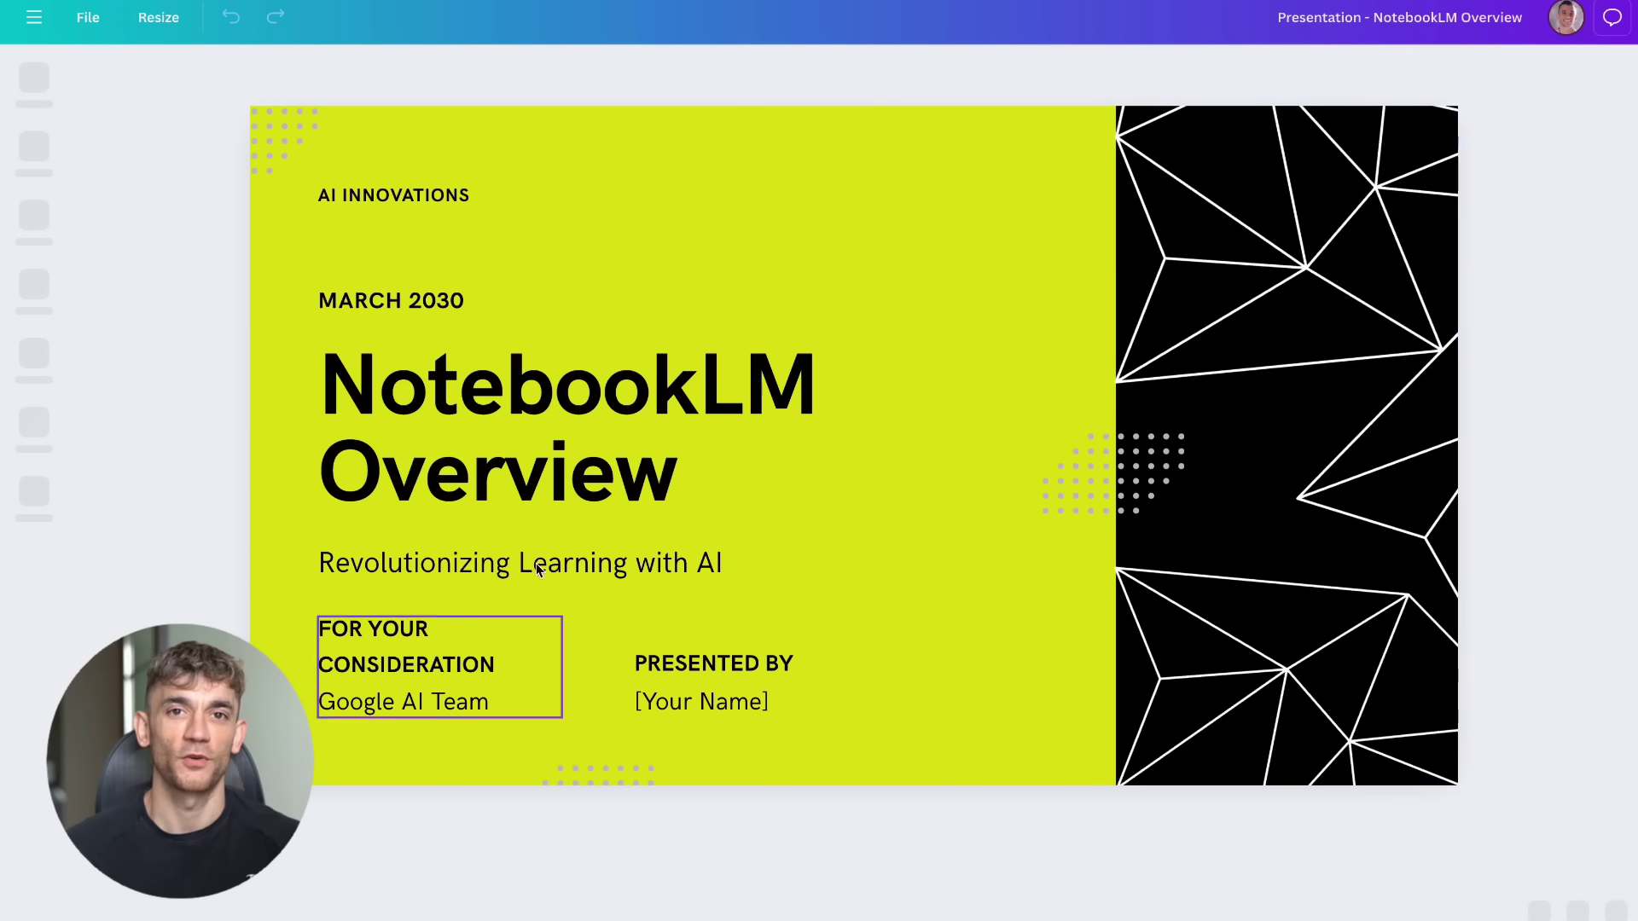
Page through the Key Metrics, Featured Notebooks, engagement, Learning Efficiency and Timeline slides
left_click(562, 847)
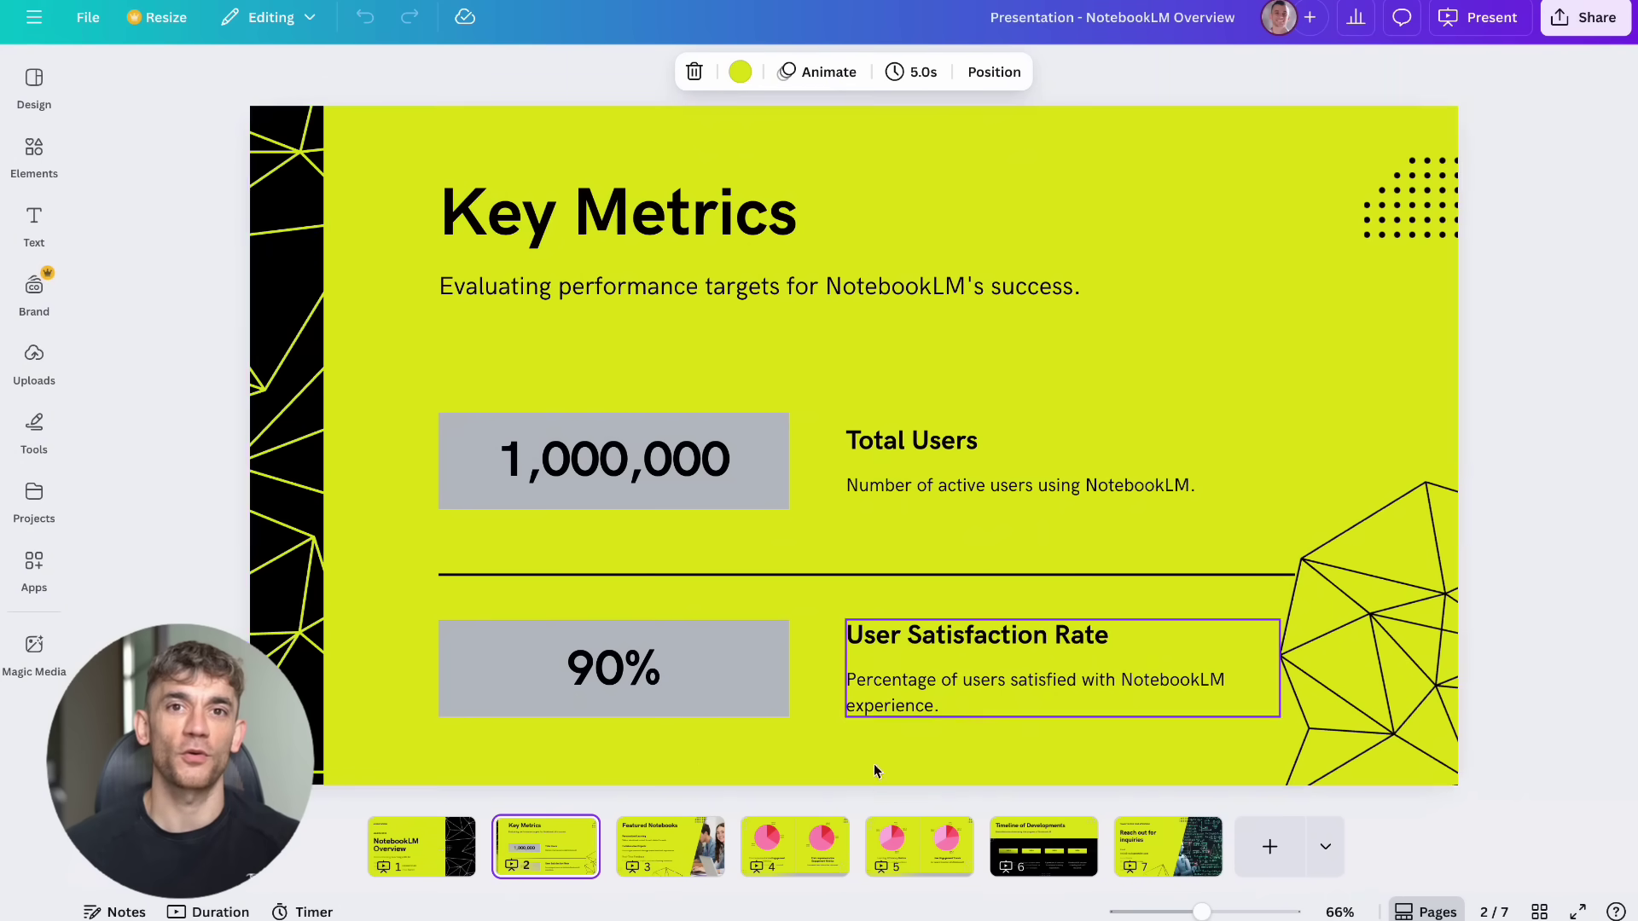
left_click(688, 853)
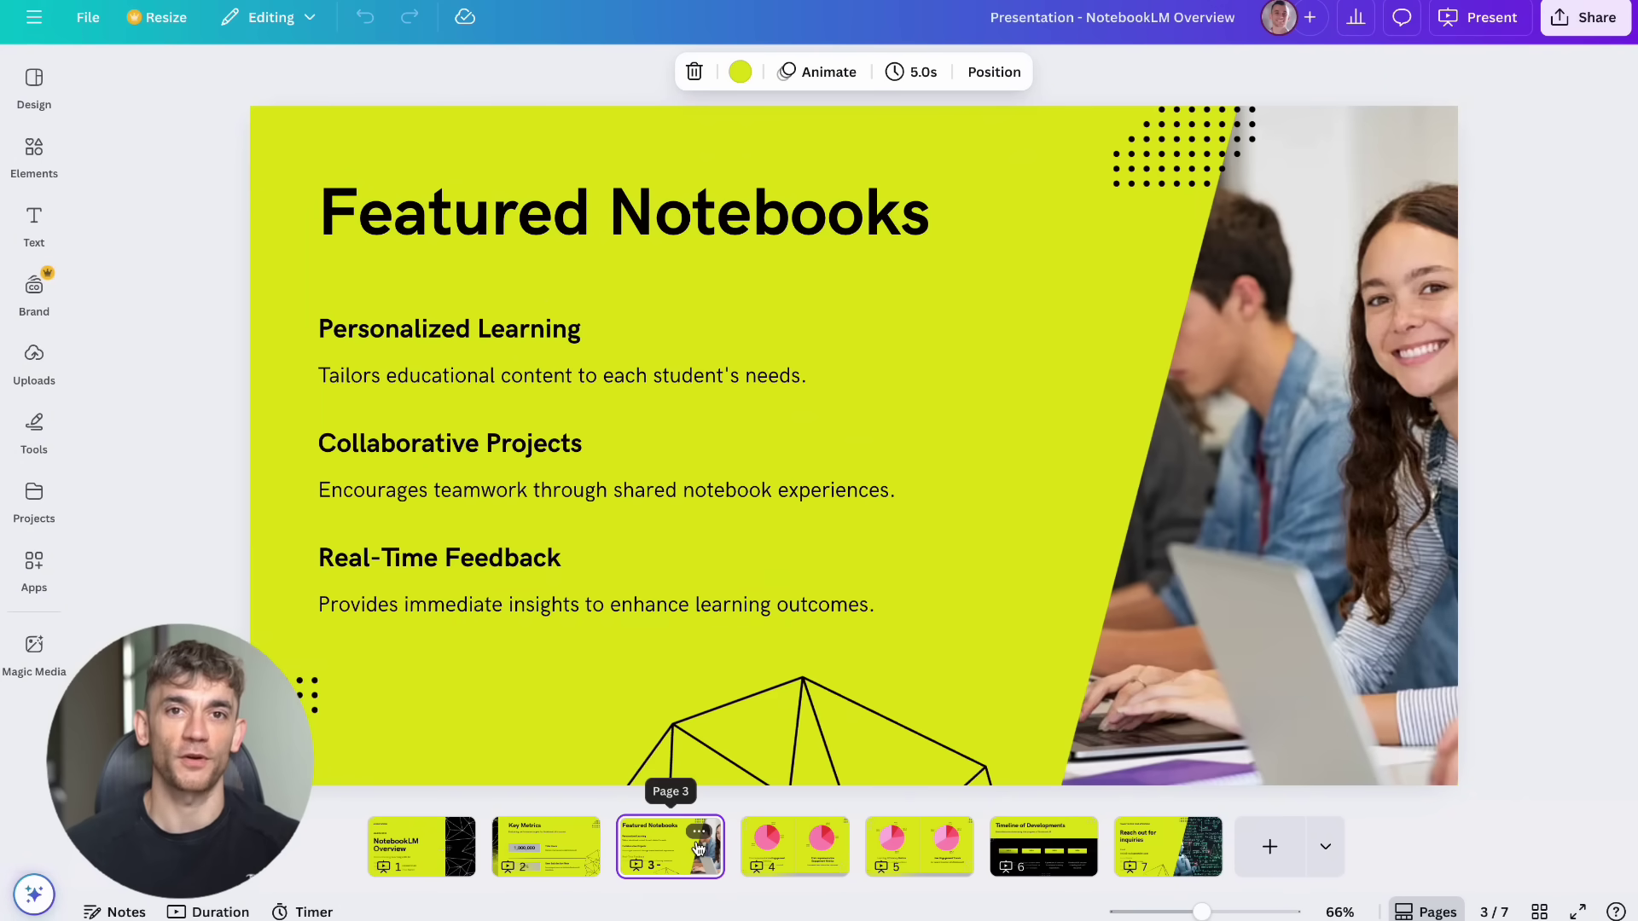
left_click(809, 851)
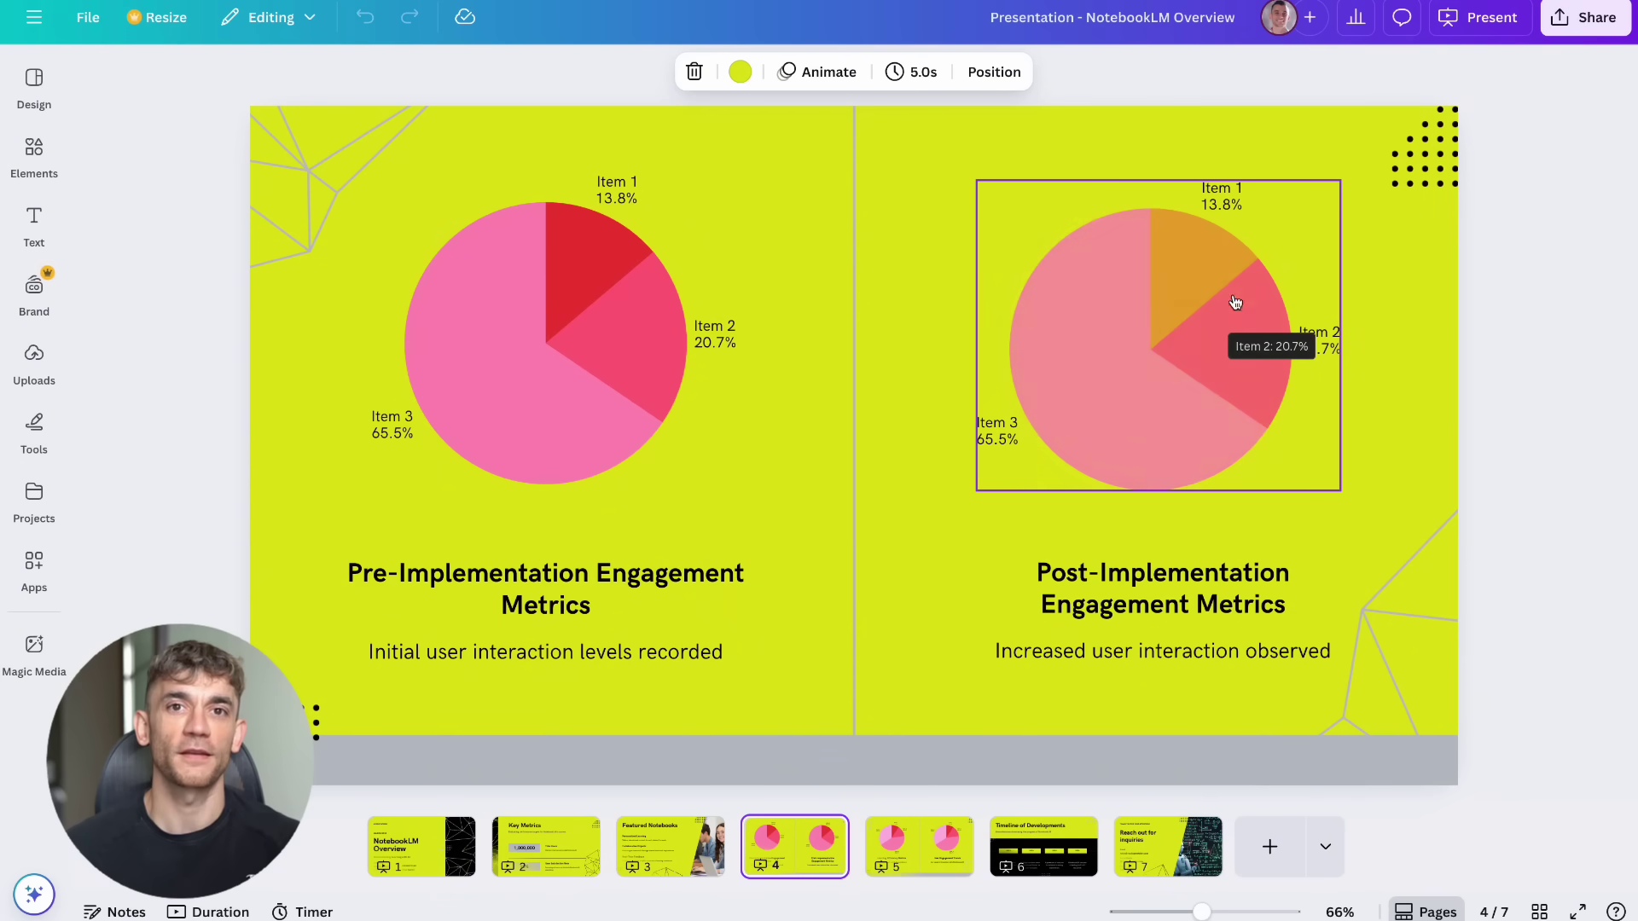
mouse_move(1164, 250)
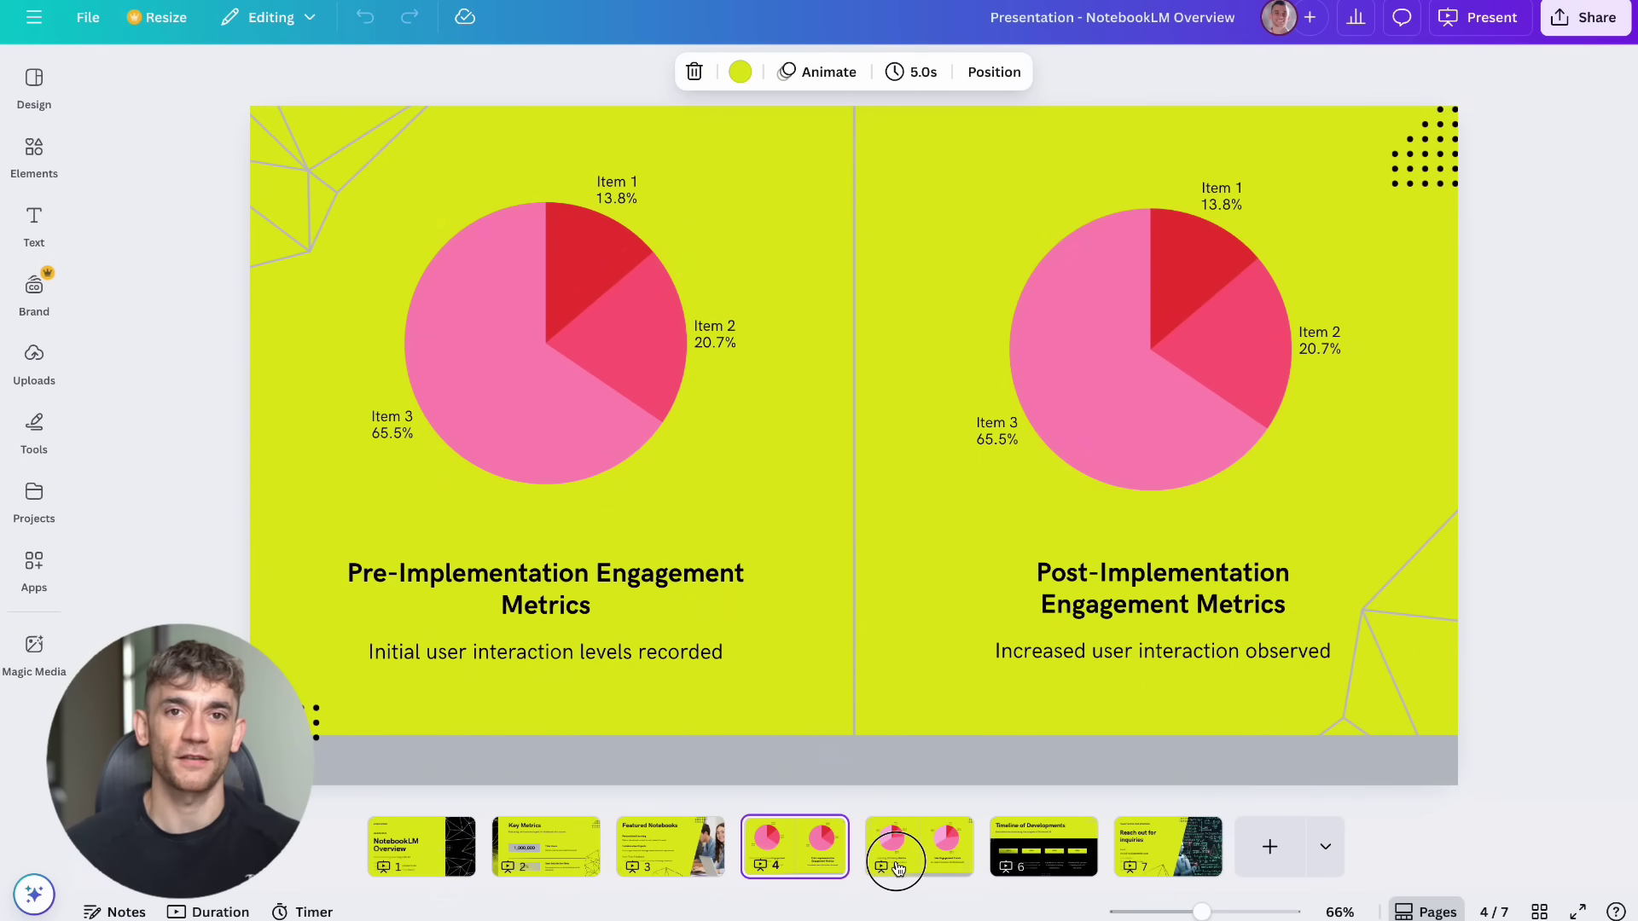
left_click(896, 869)
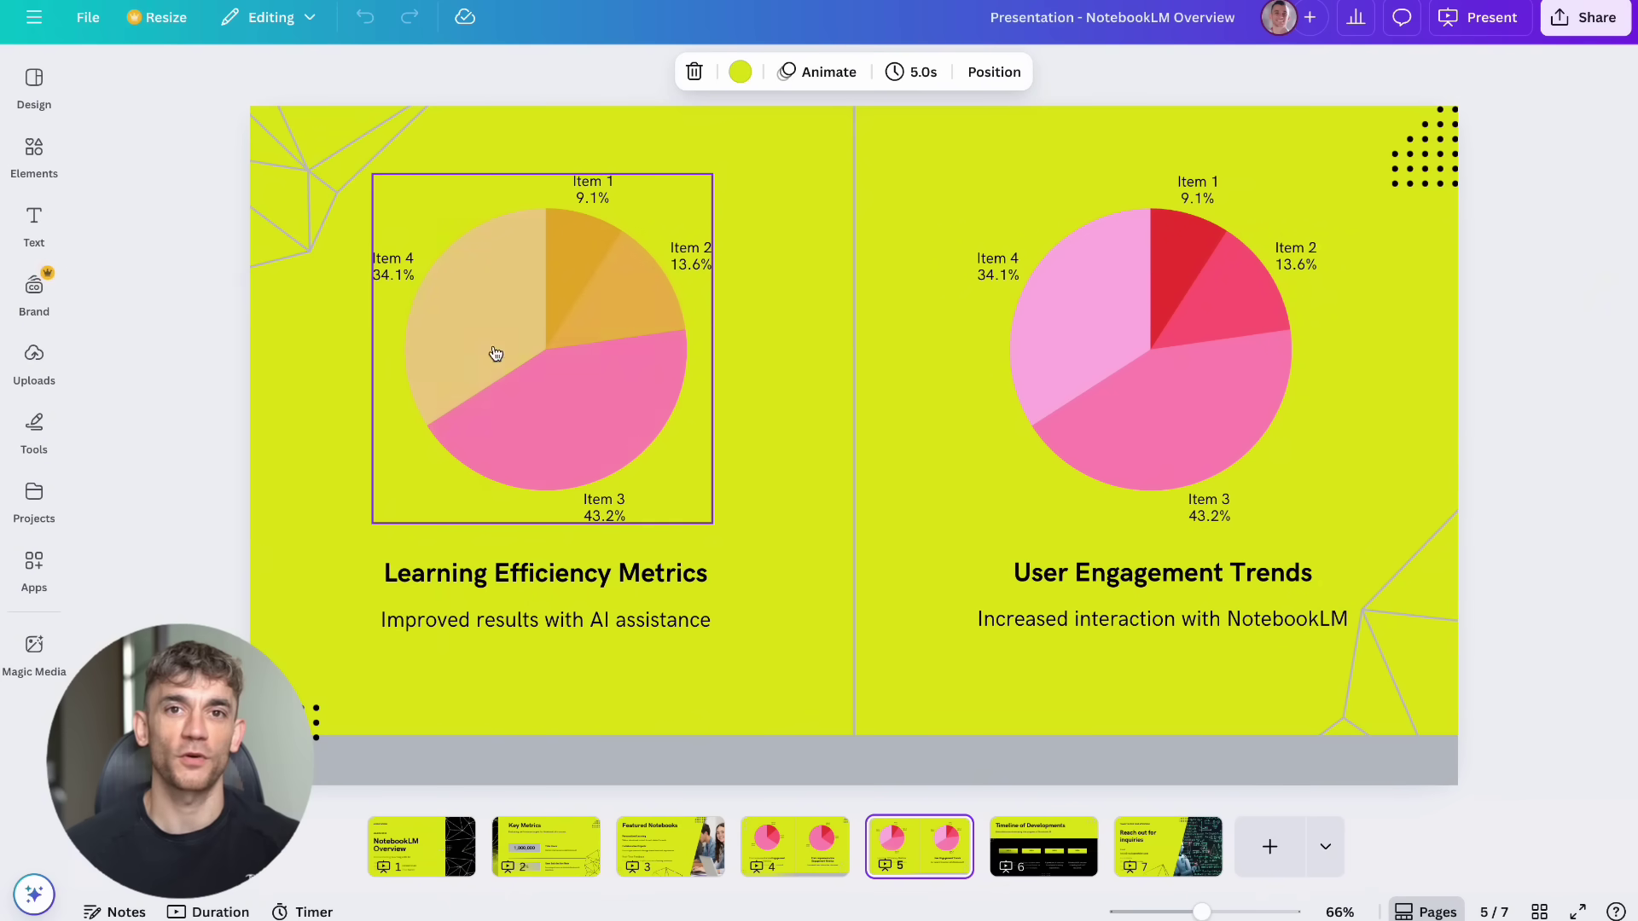
left_click(1044, 849)
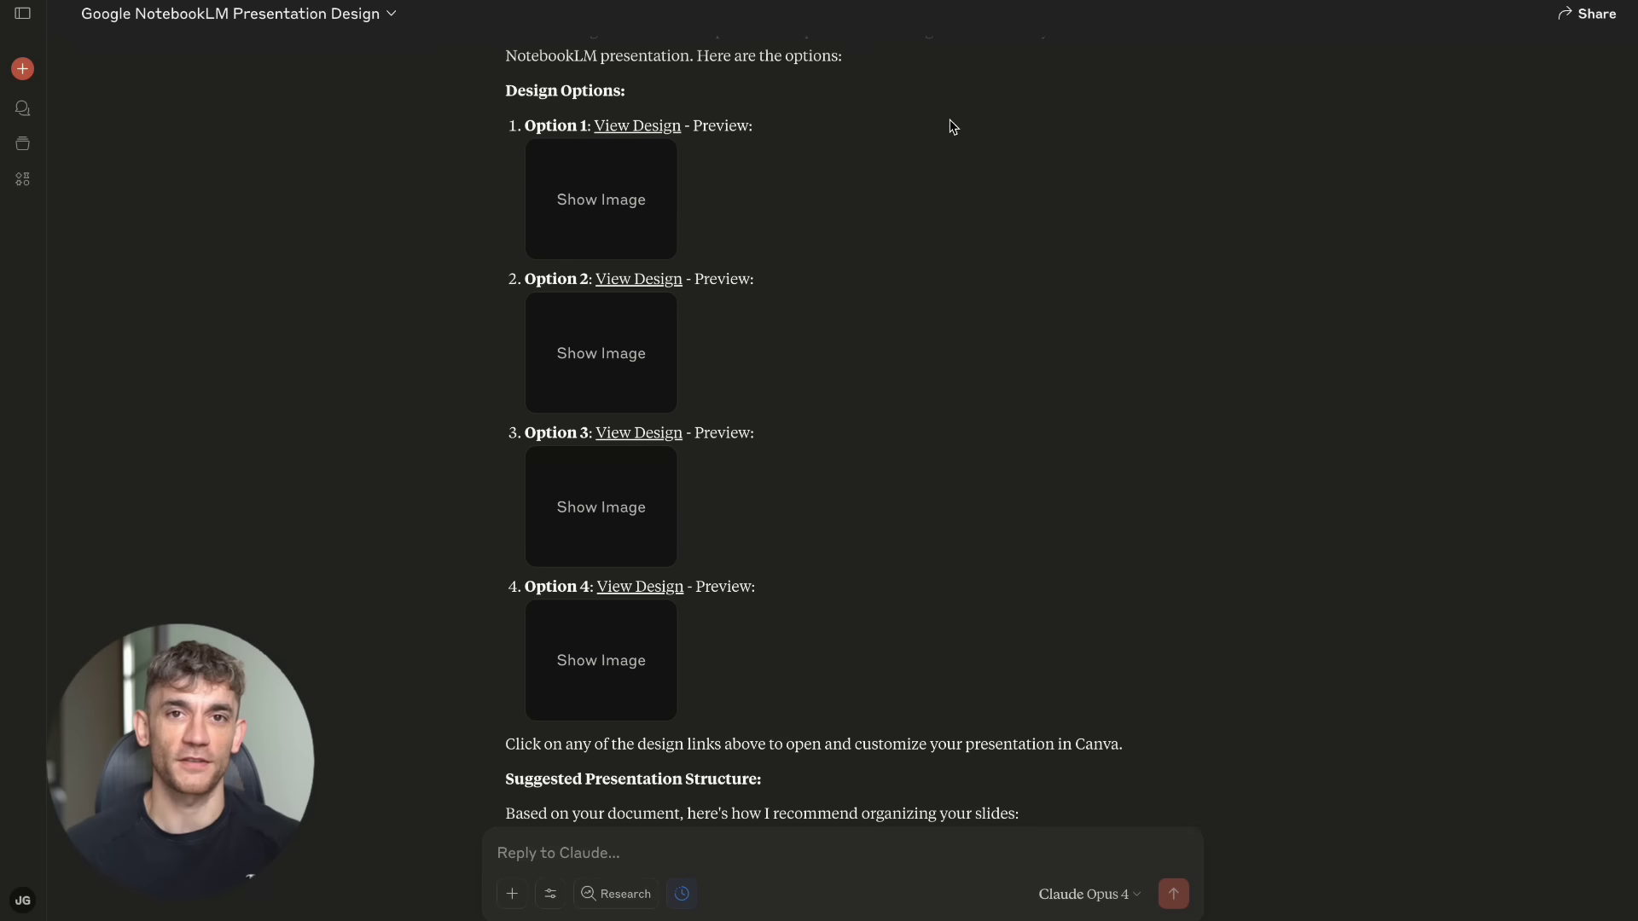
Open Option 4, the 'Google AI Notebook' presentation design, in Canva
scroll(733, 439, "down", 2)
left_click(664, 478)
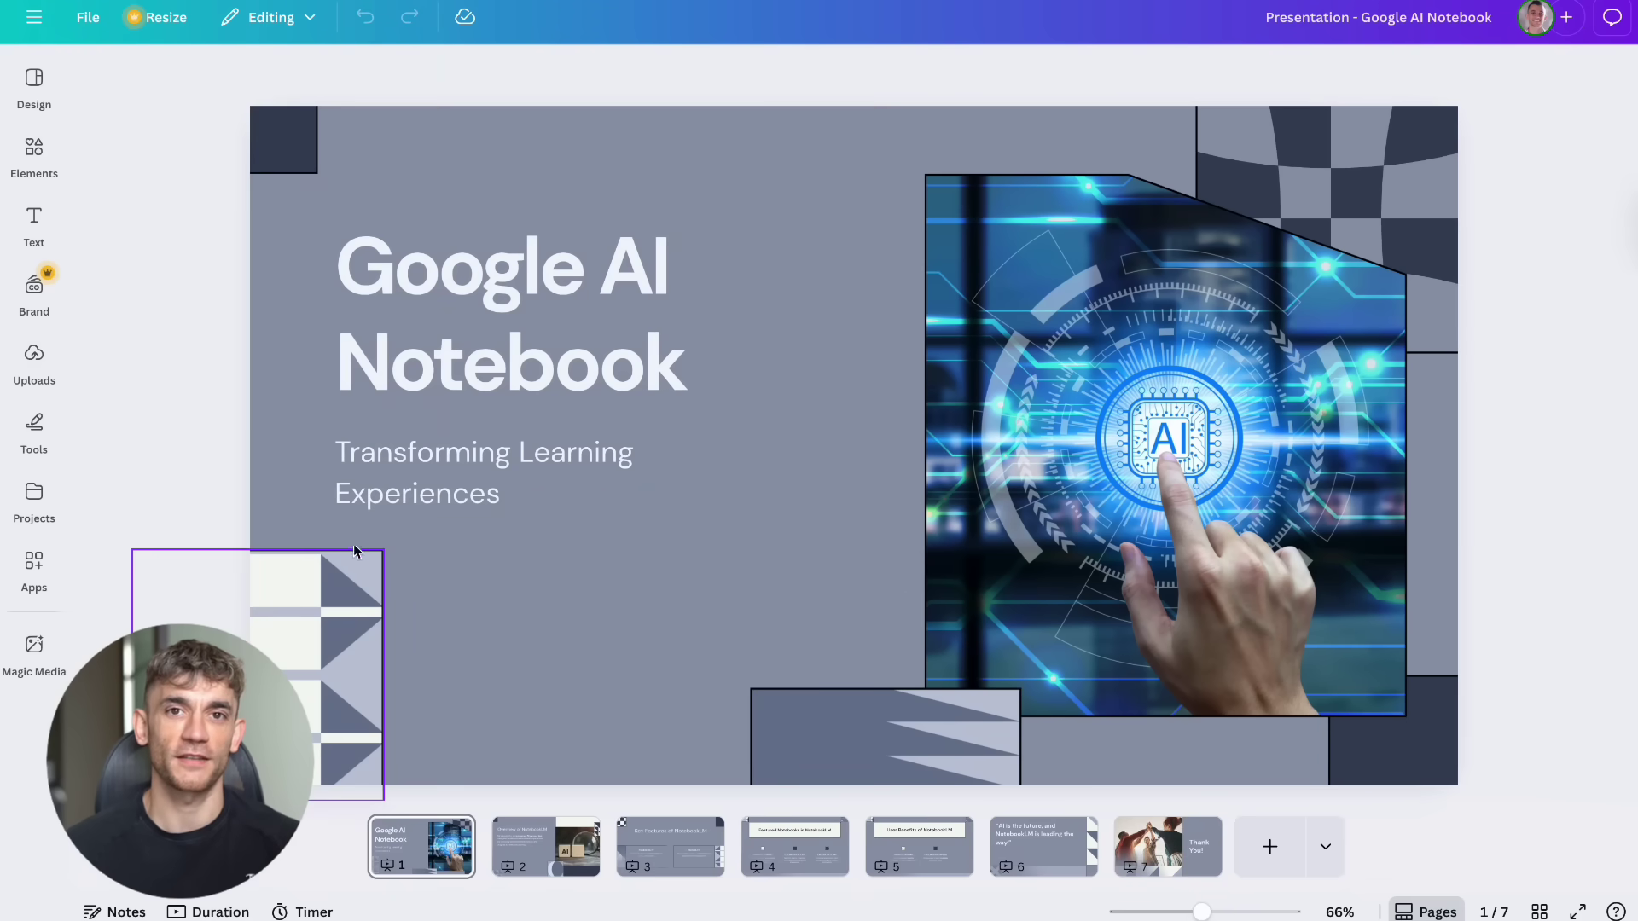
left_click(529, 864)
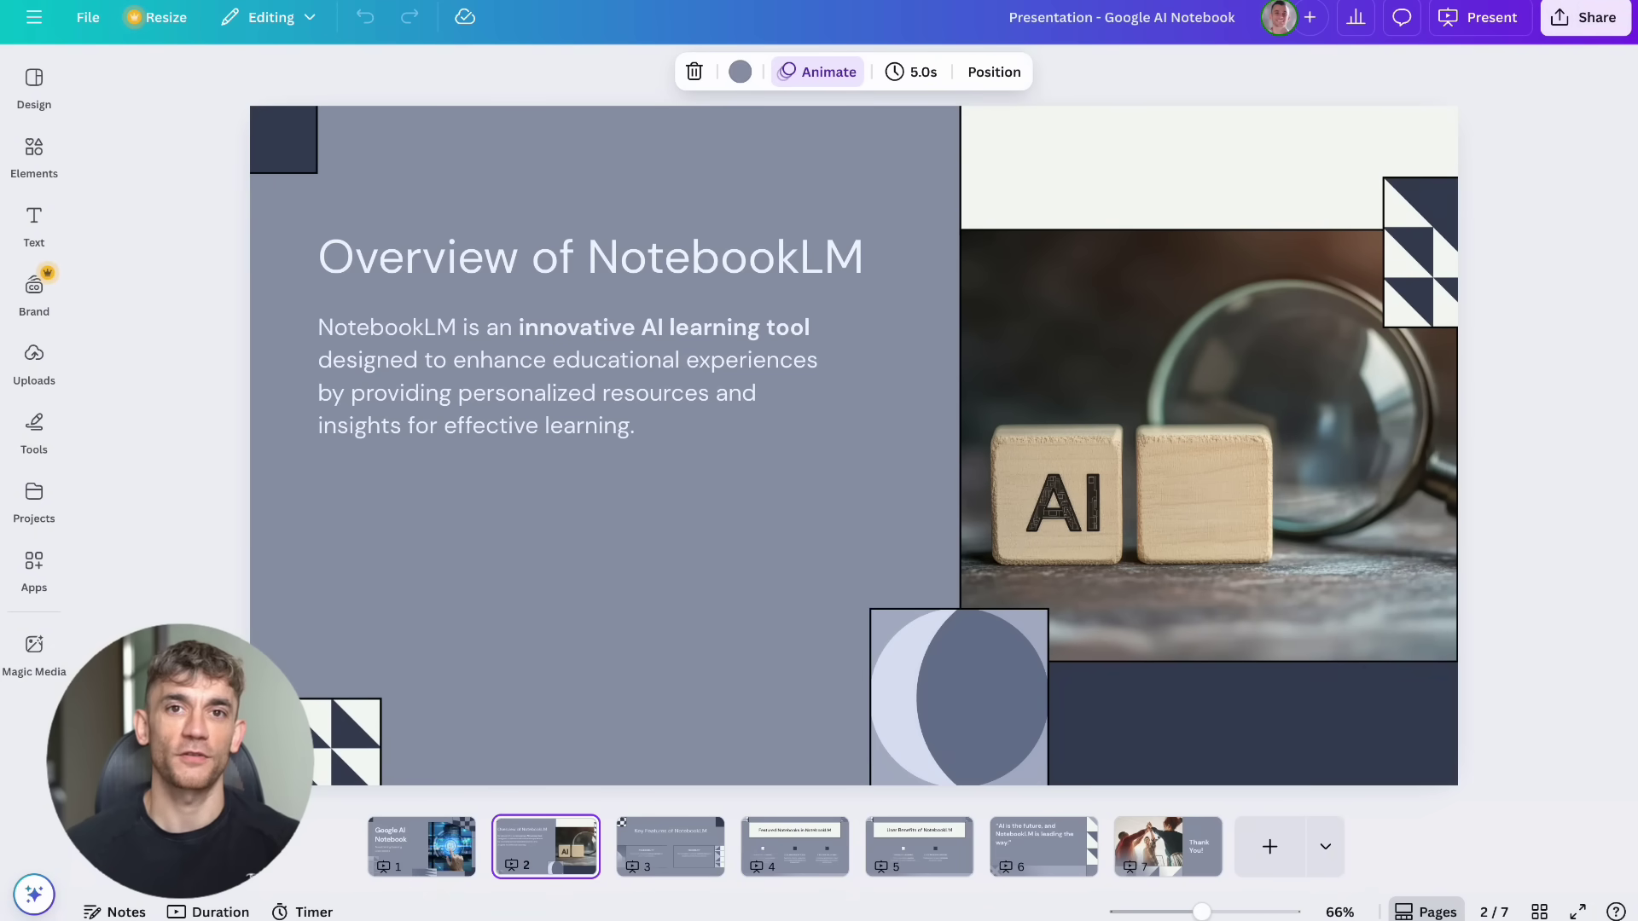
left_click(629, 870)
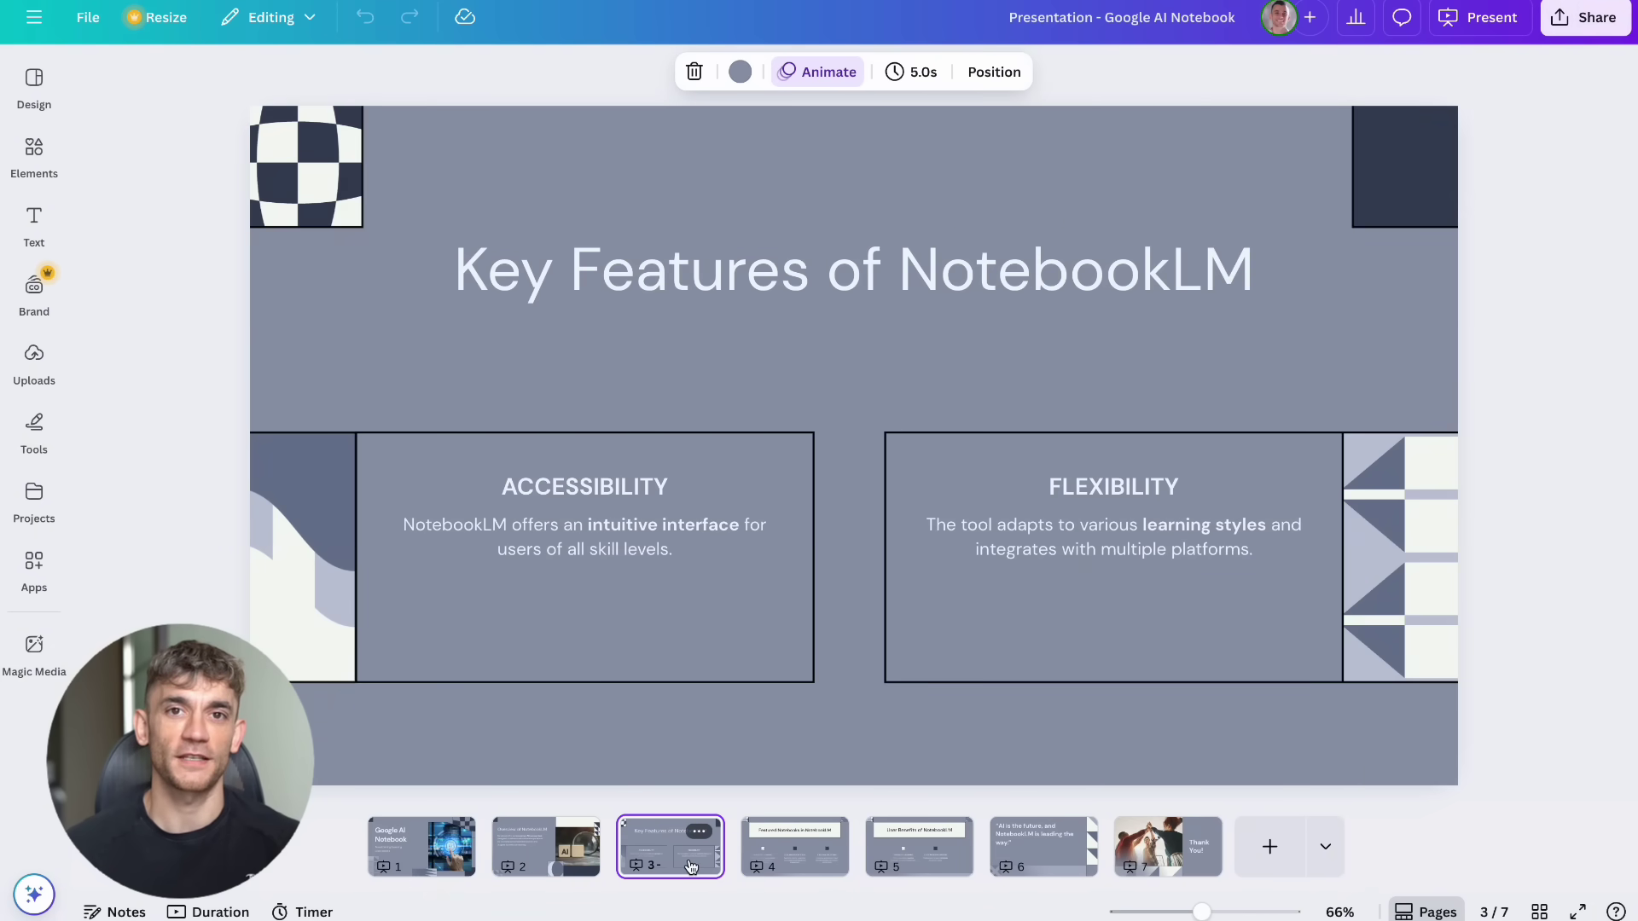
left_click(785, 869)
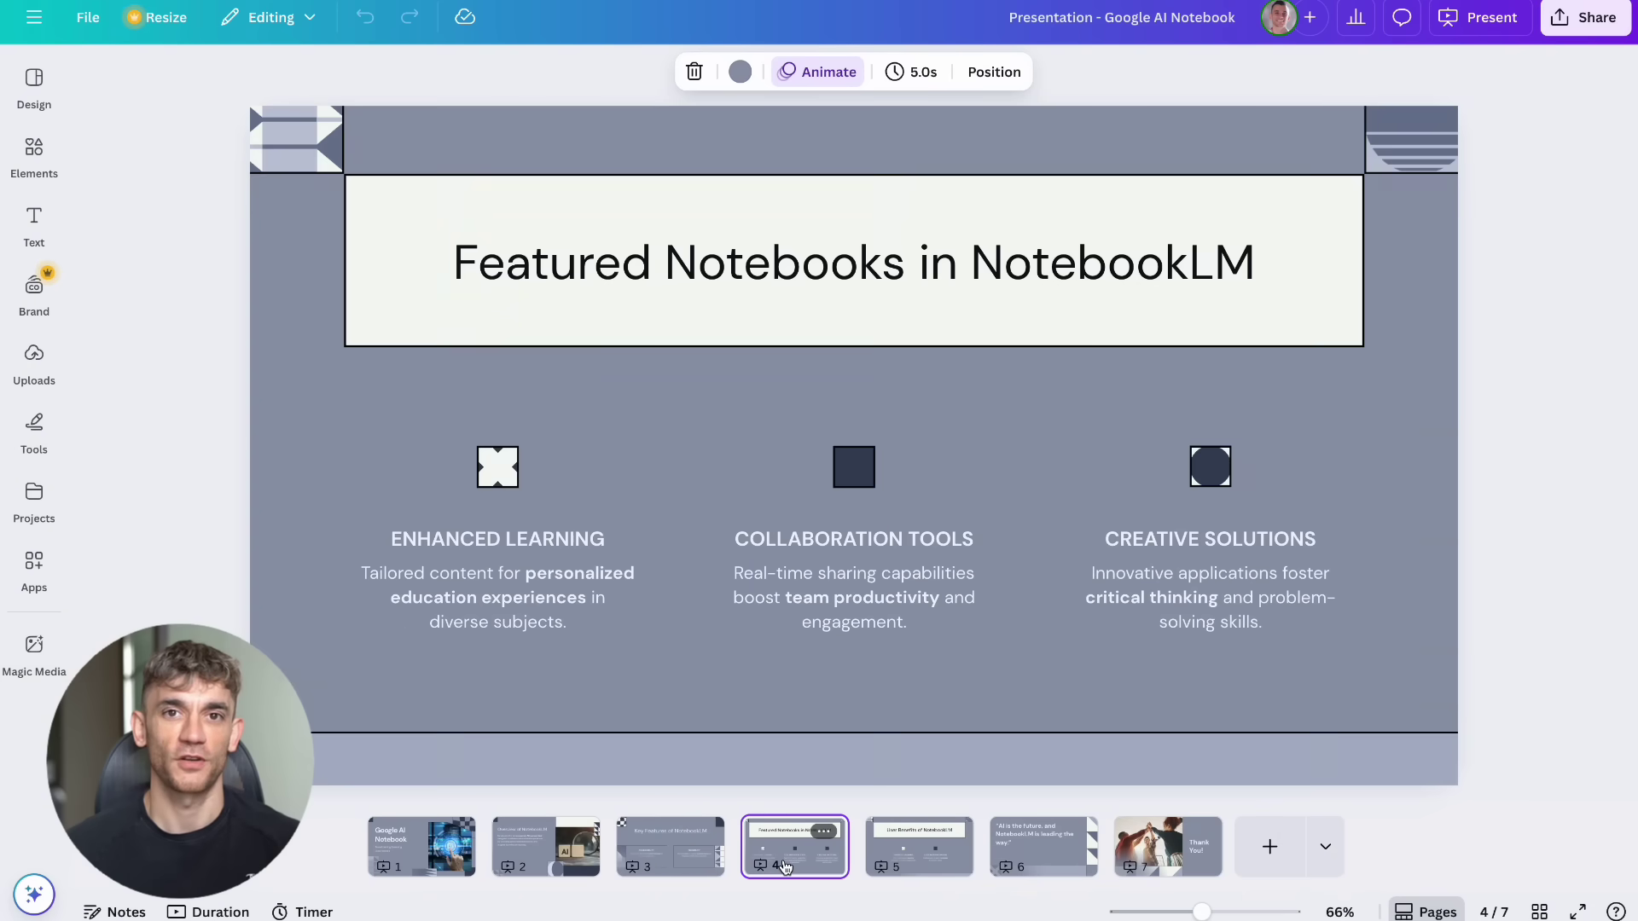
left_click(920, 864)
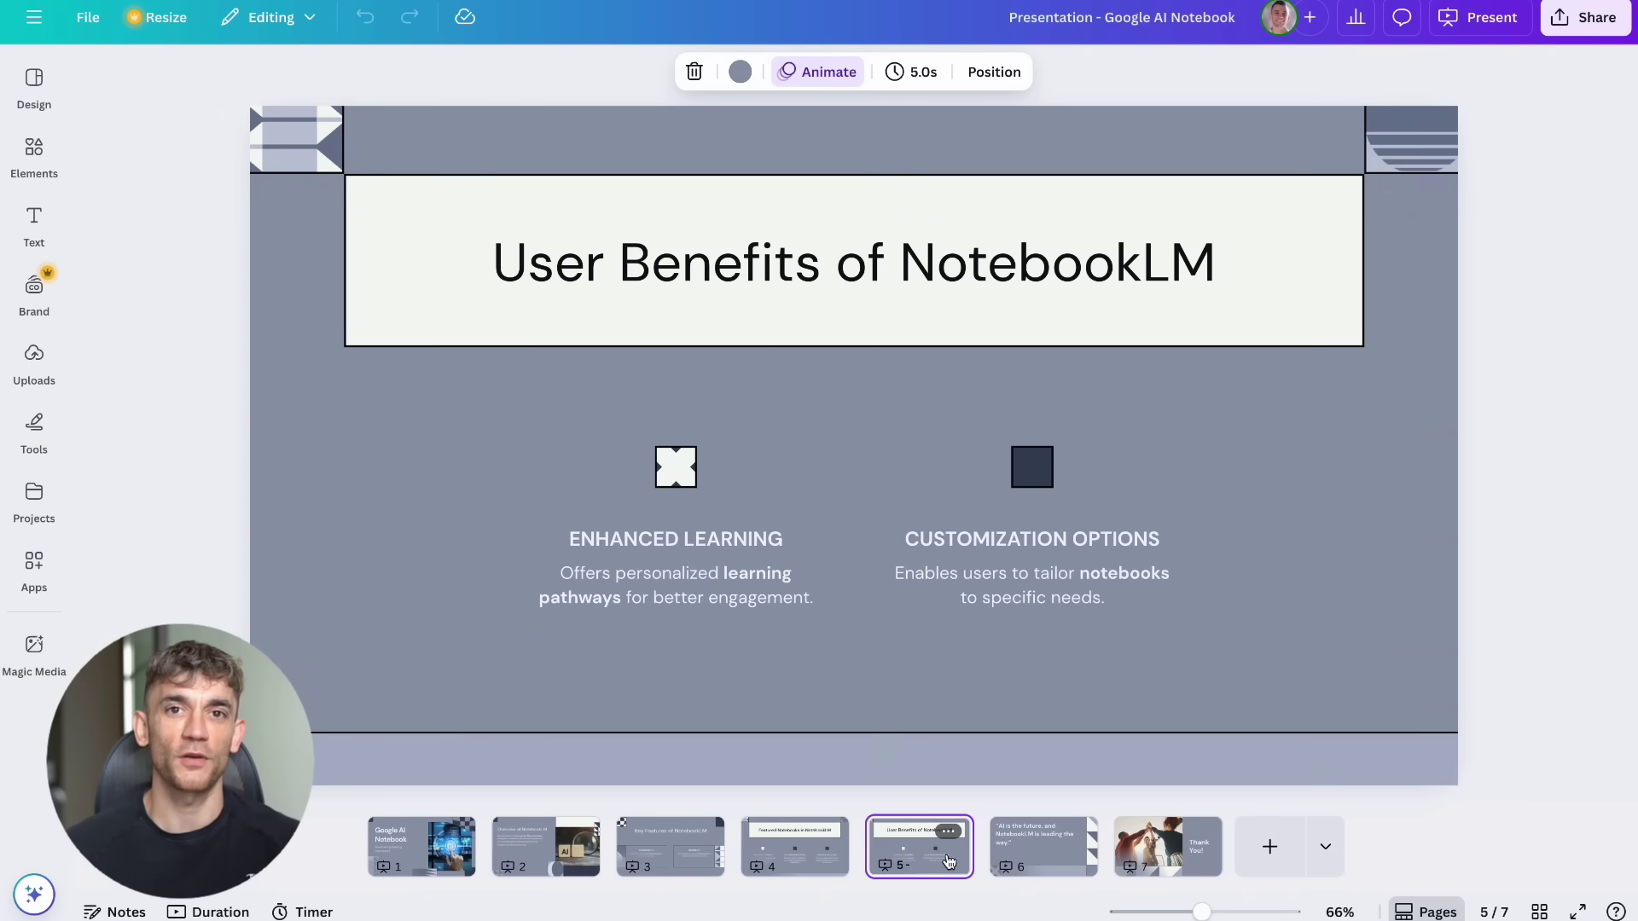
left_click(1093, 853)
left_click(1145, 863)
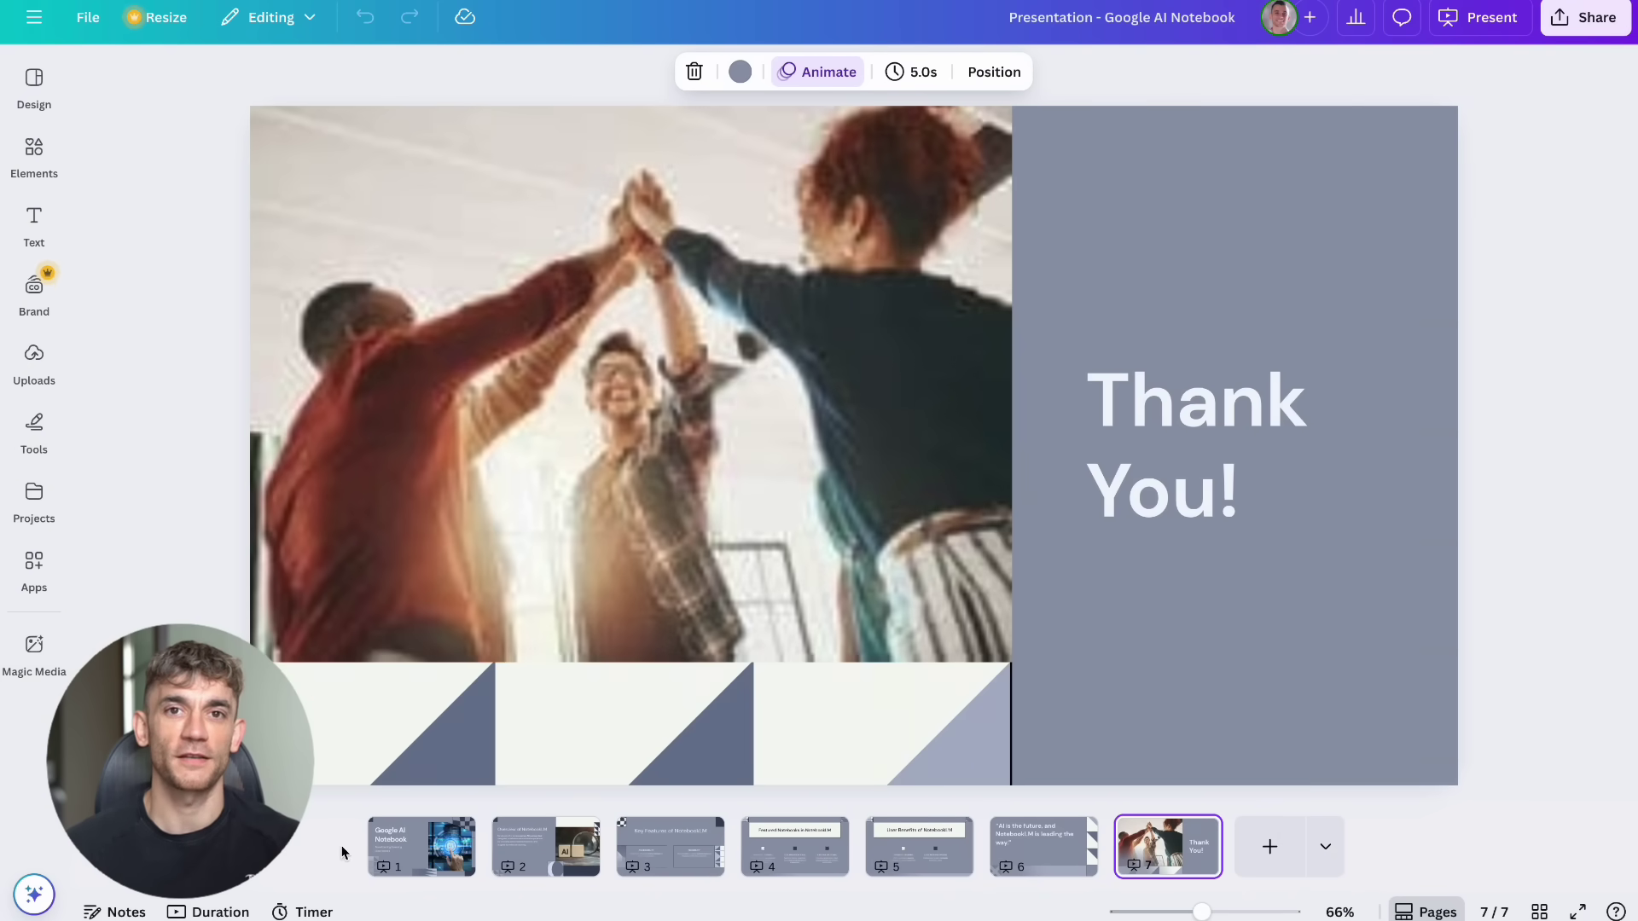
left_click(412, 863)
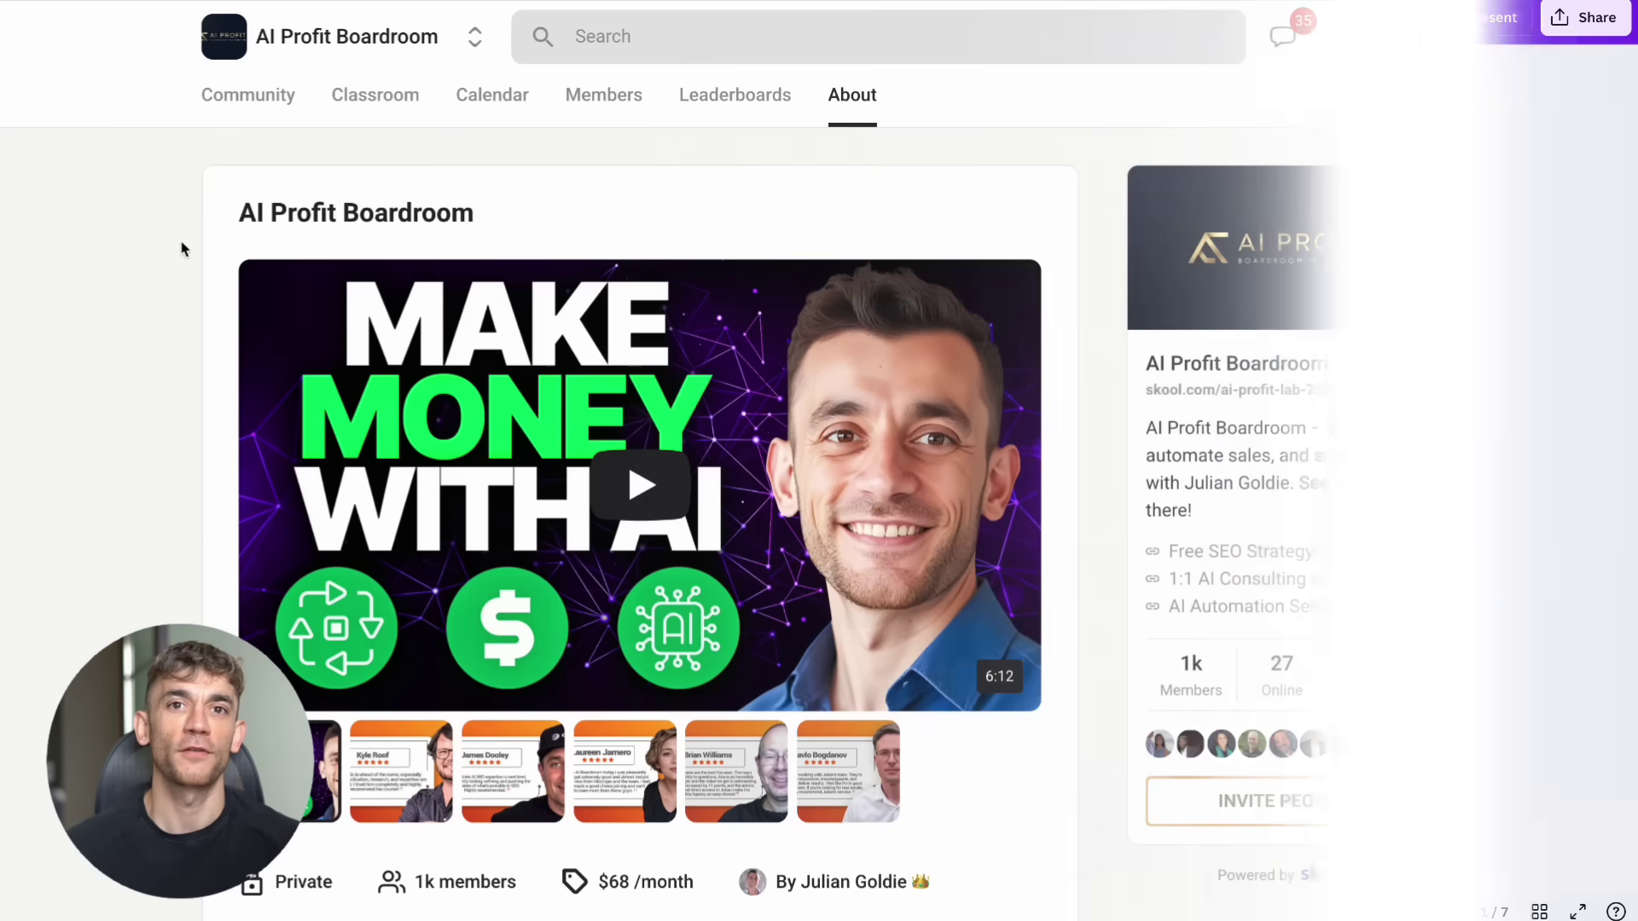
Switch to the AI Profit Boardroom community feed and browse its posts
left_click_drag(219, 229, 490, 205)
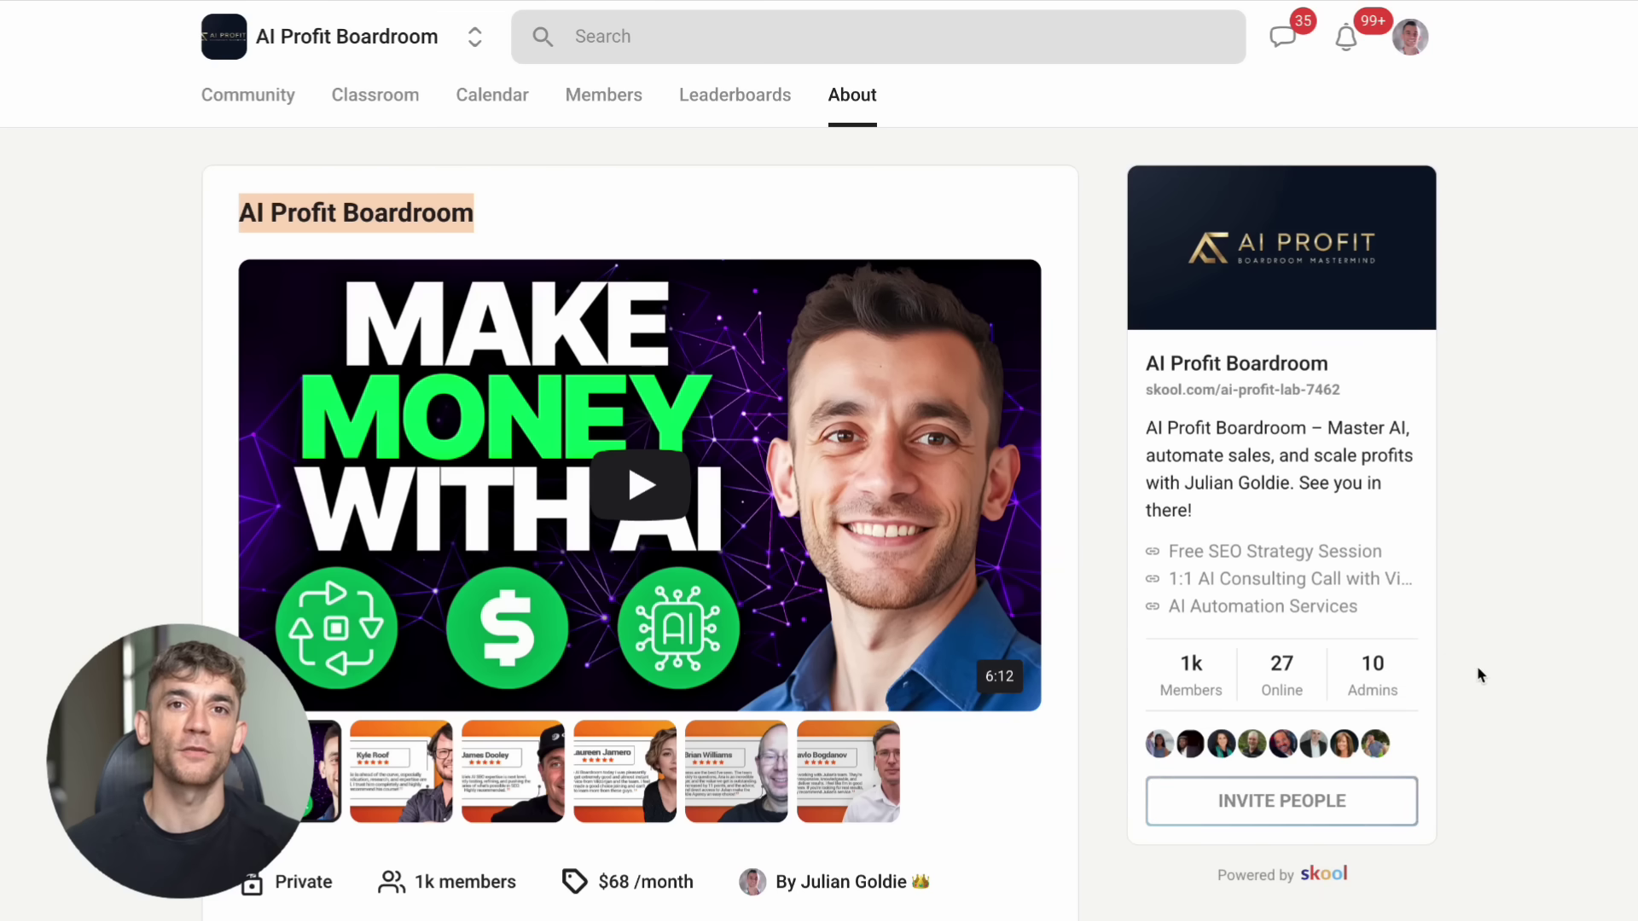
left_click(1591, 607)
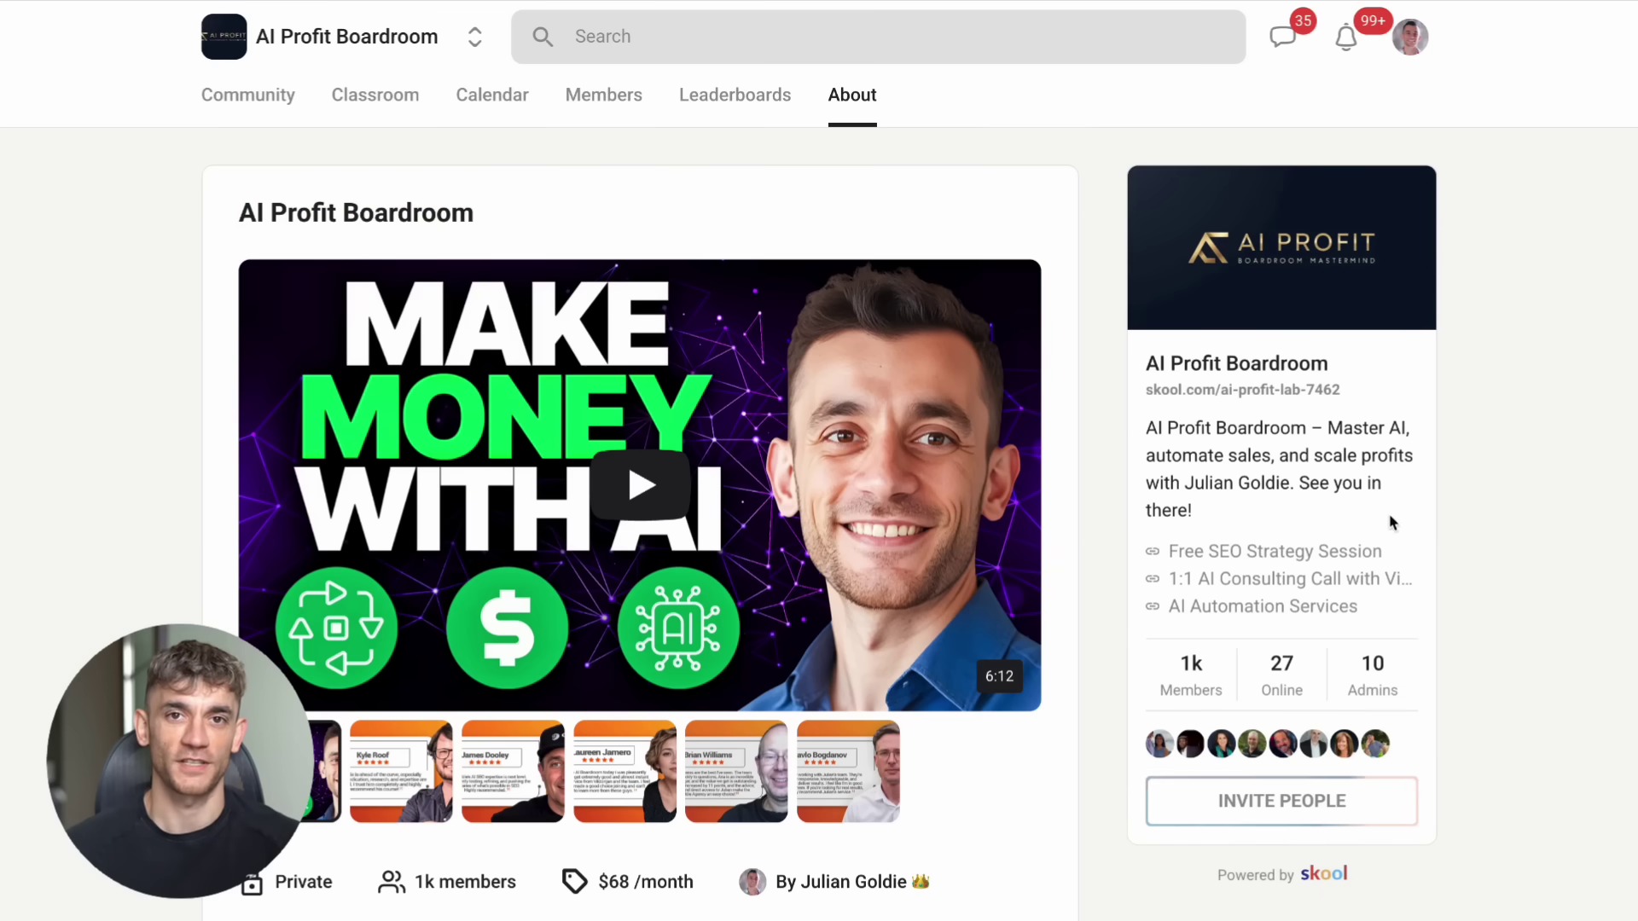
left_click(285, 94)
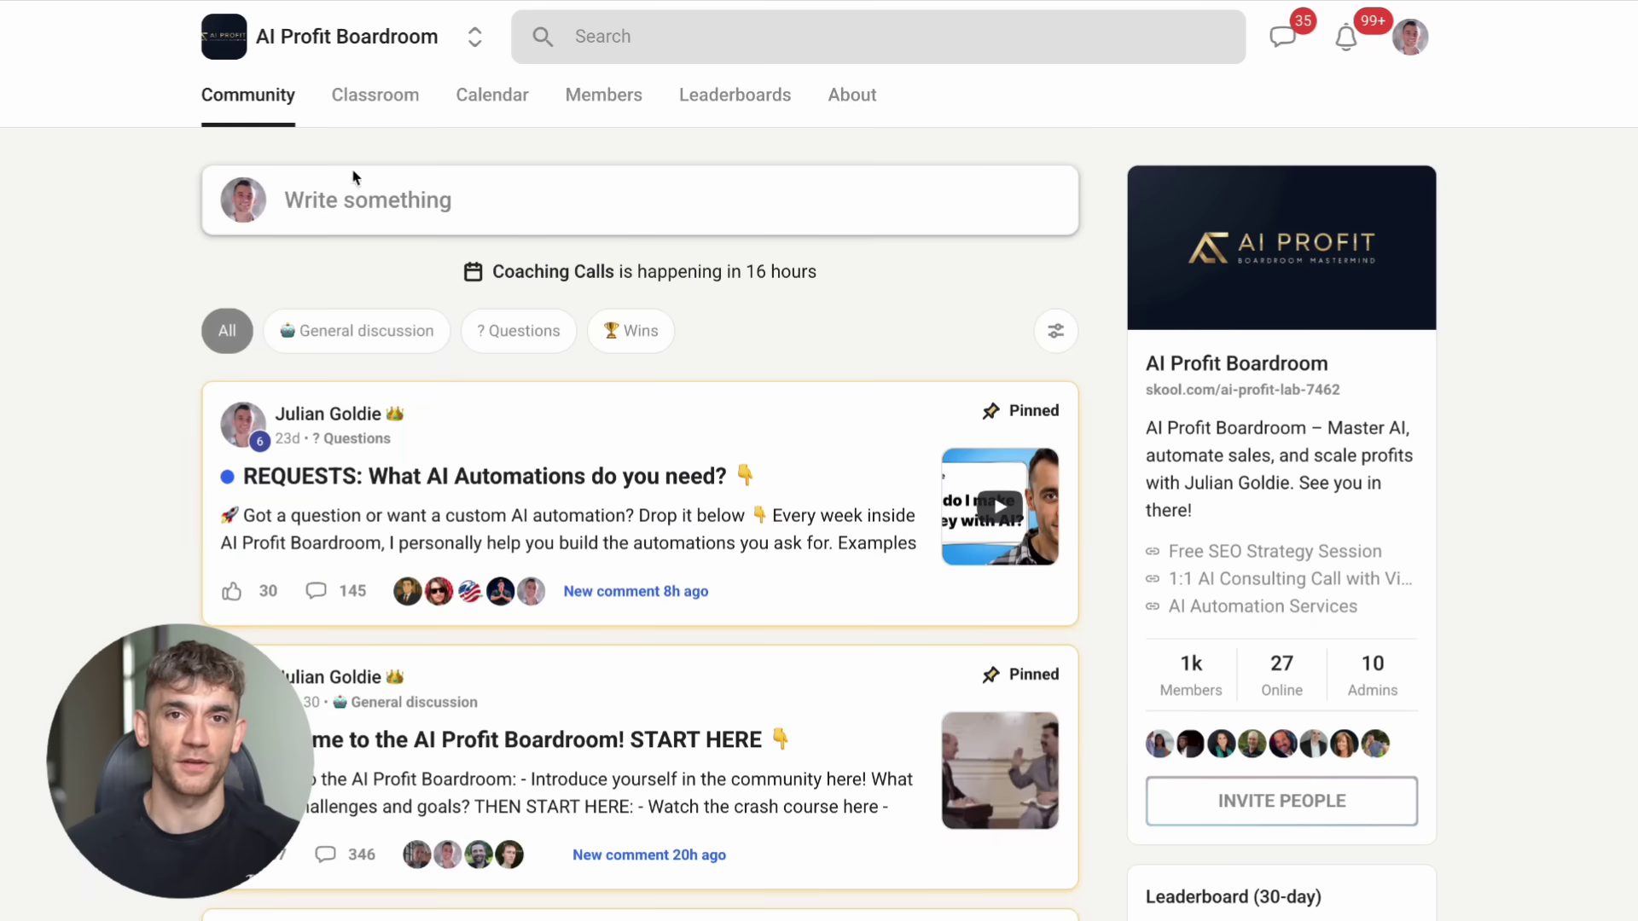
scroll(486, 336, "down", 5)
scroll(492, 334, "down", 5)
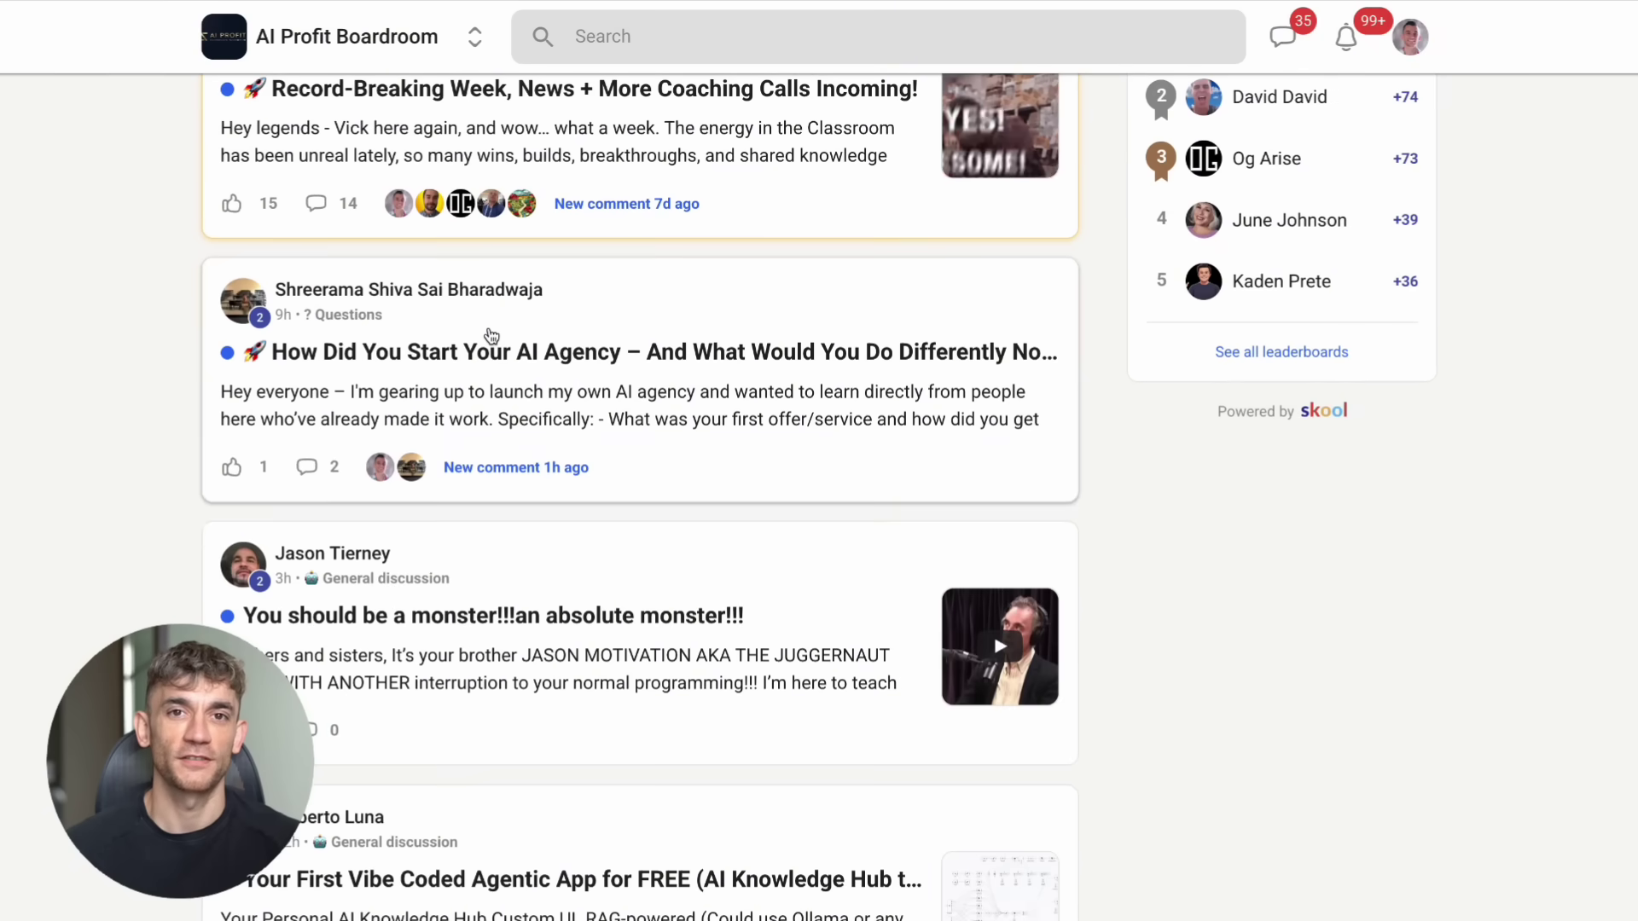
scroll(492, 335, "down", 9)
scroll(492, 336, "up", 4)
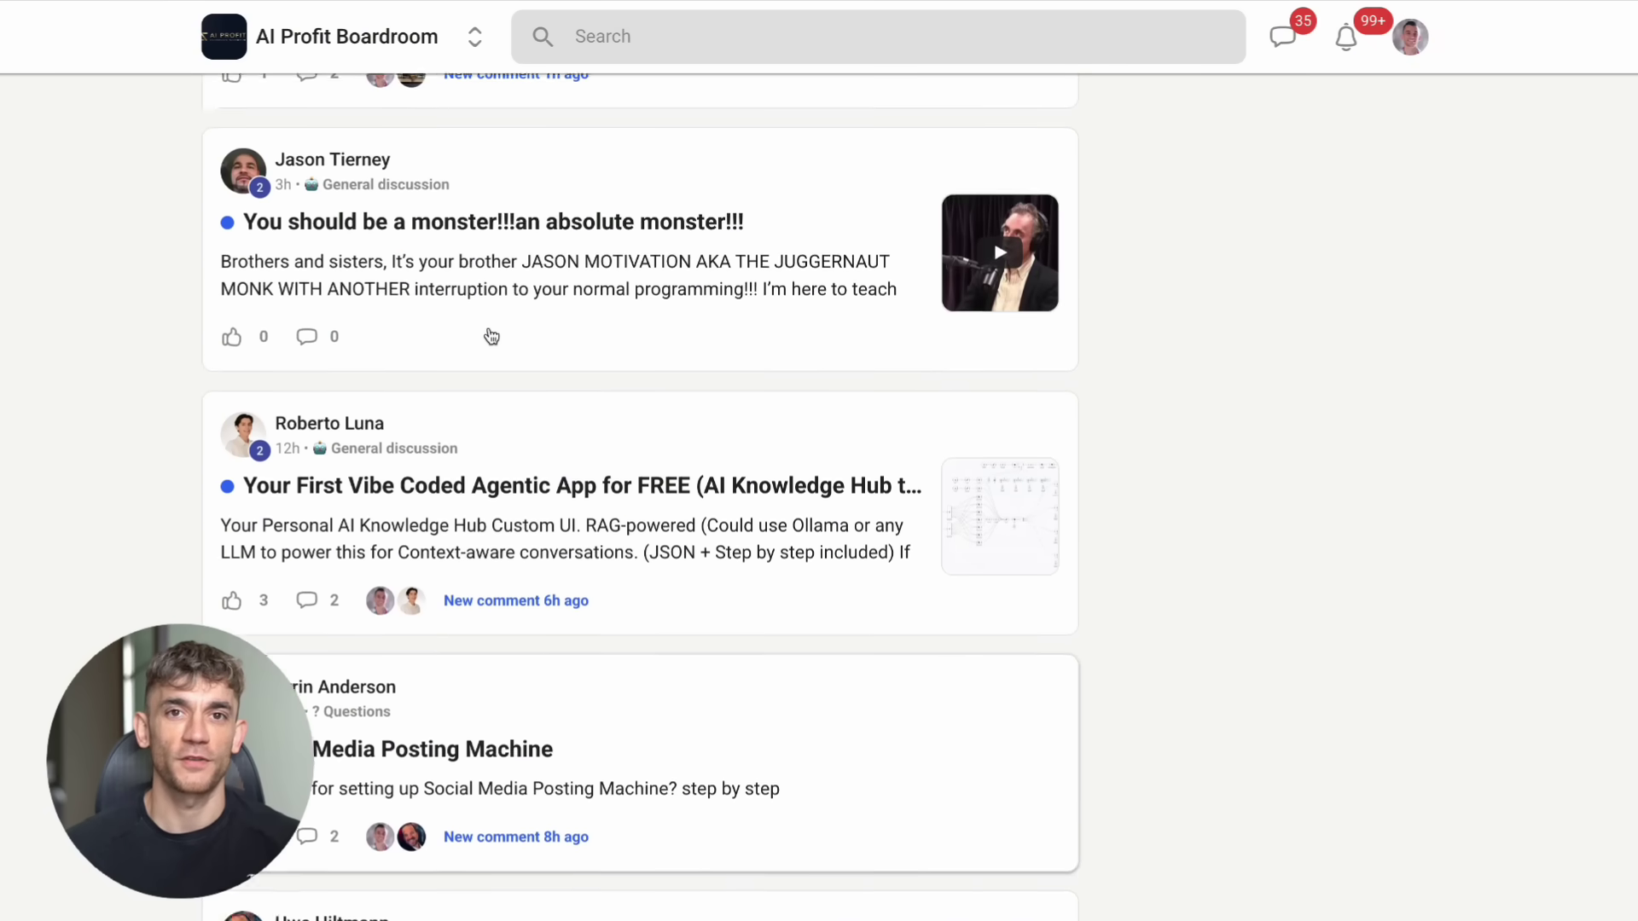
scroll(492, 336, "up", 15)
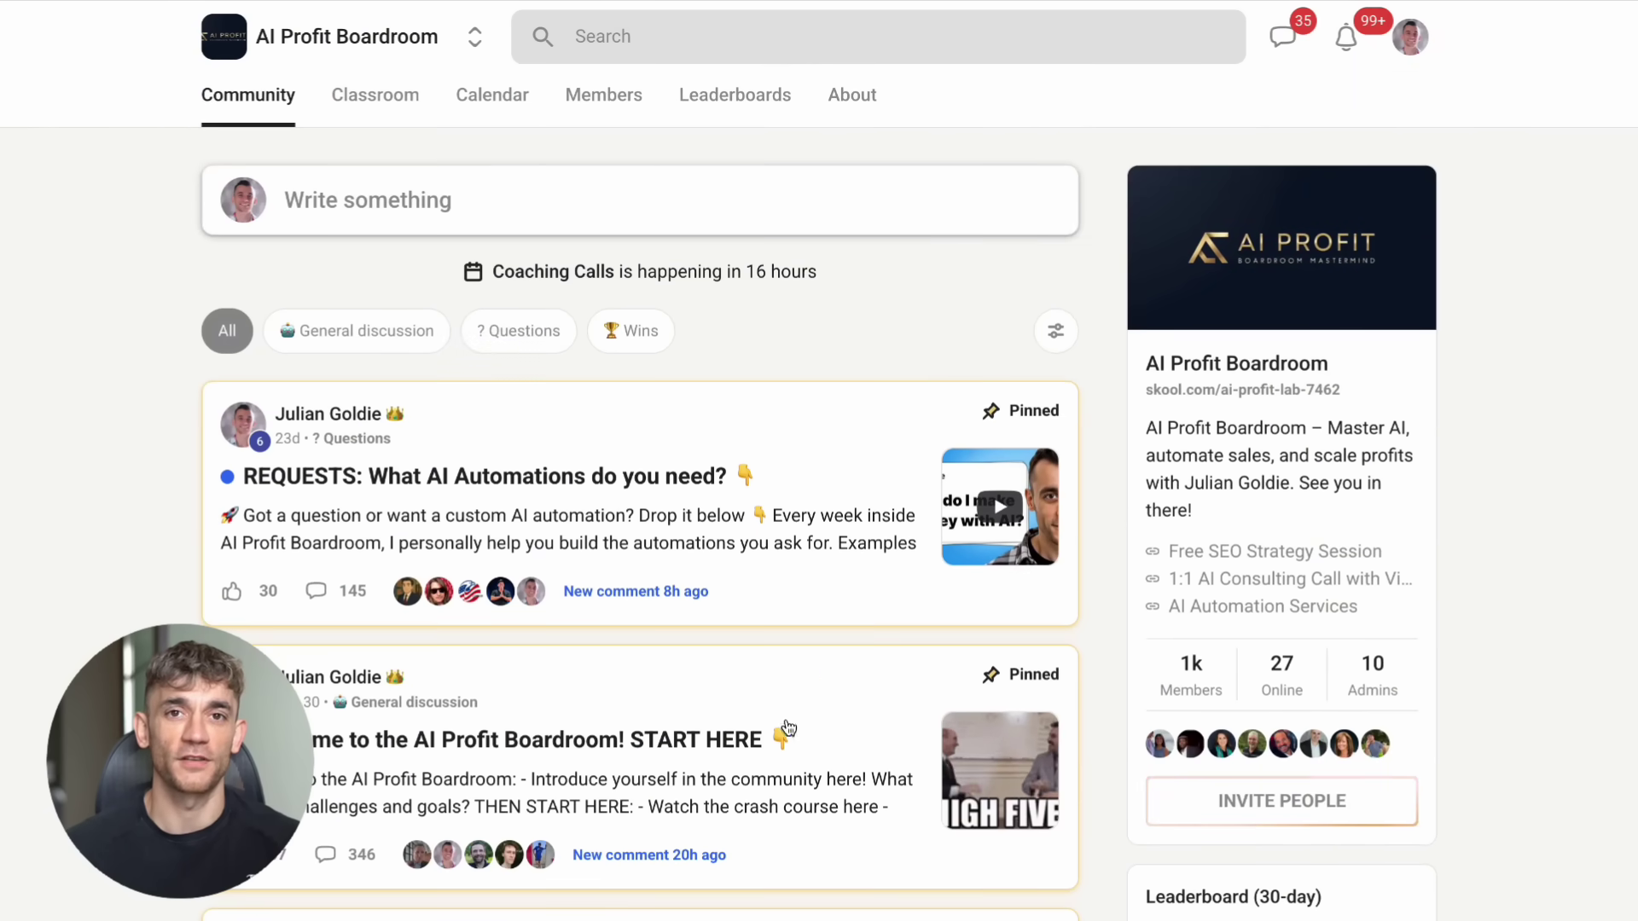
Open the pinned 'REQUESTS: What AI Automations do you need?' post
left_click(801, 541)
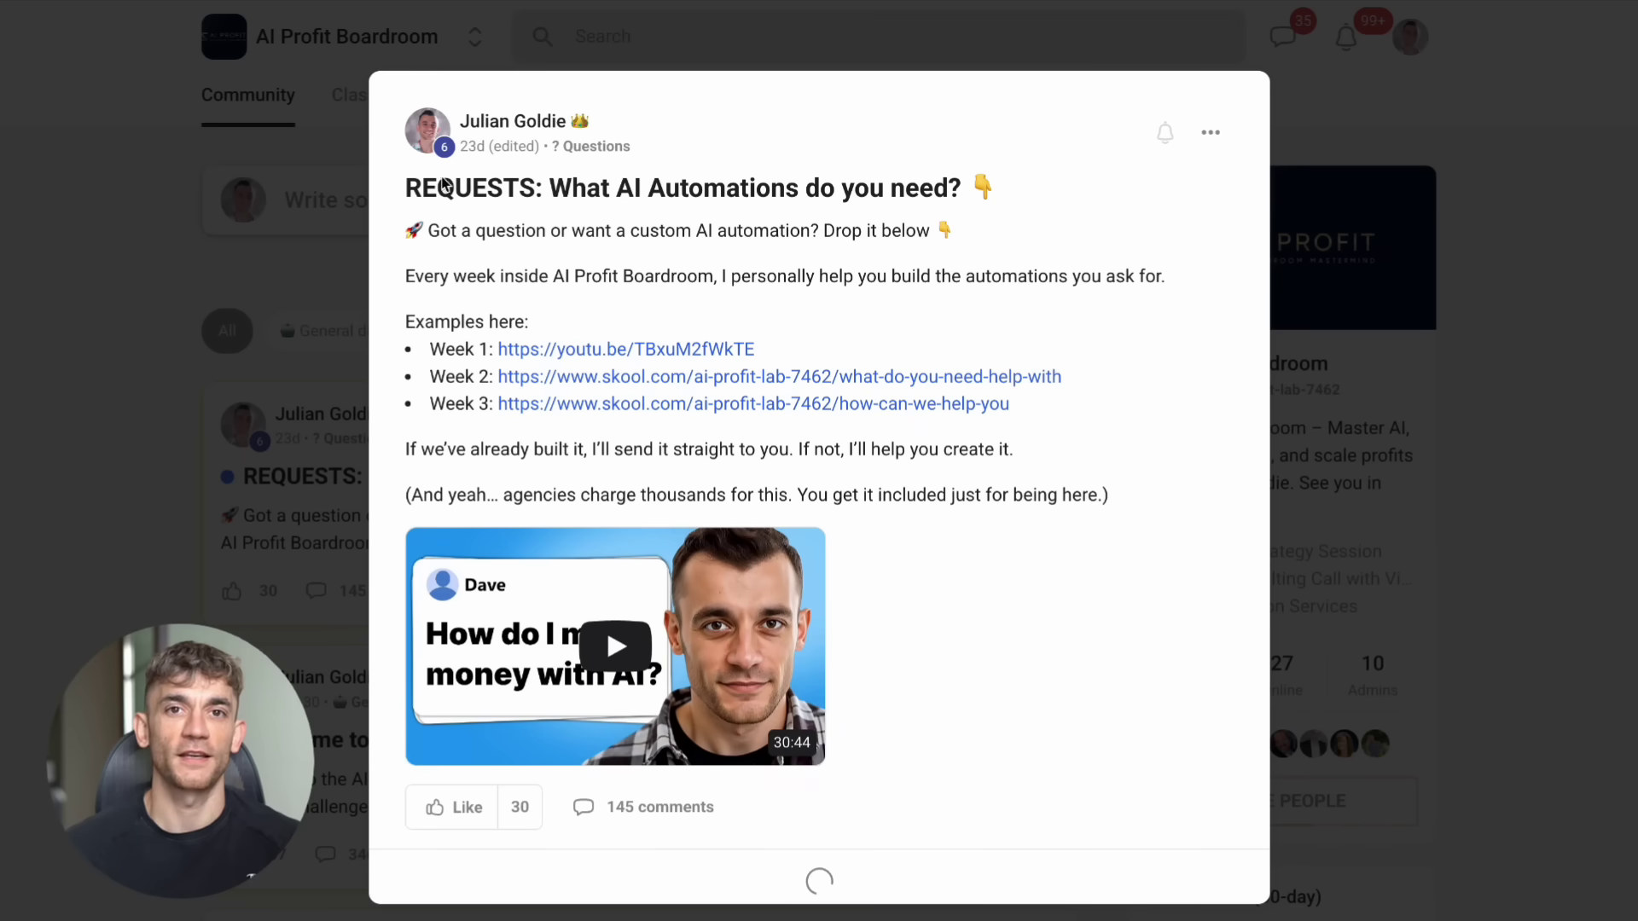
left_click_drag(406, 187, 1016, 176)
left_click(1035, 183)
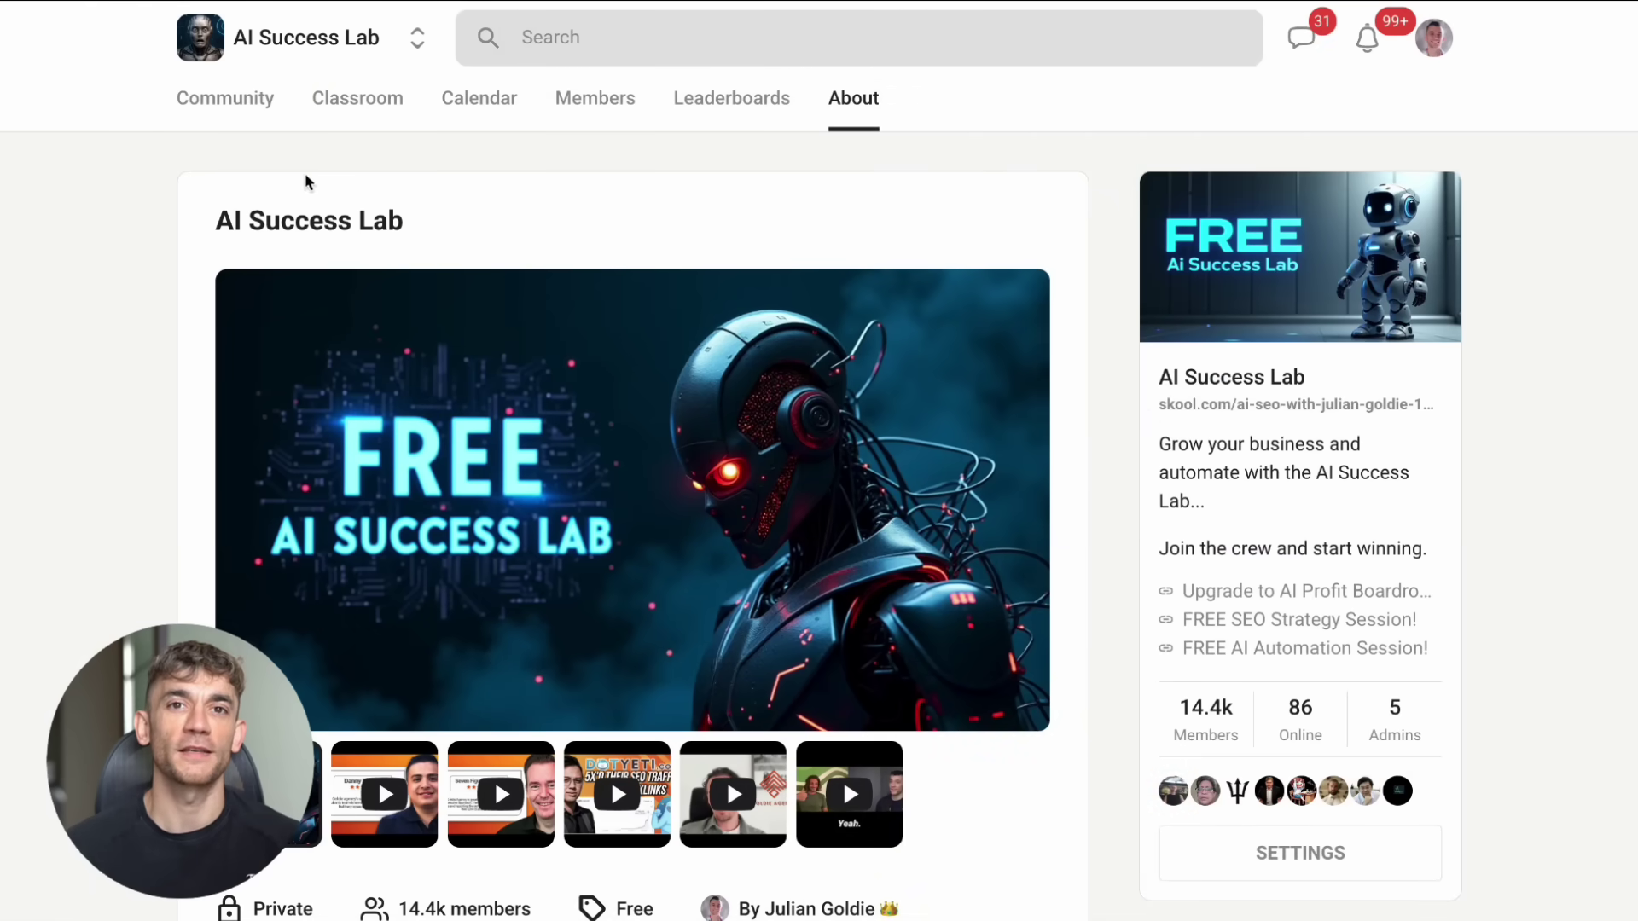
Go to the AI Success Lab Classroom to show its free AI and SEO courses
left_click(358, 94)
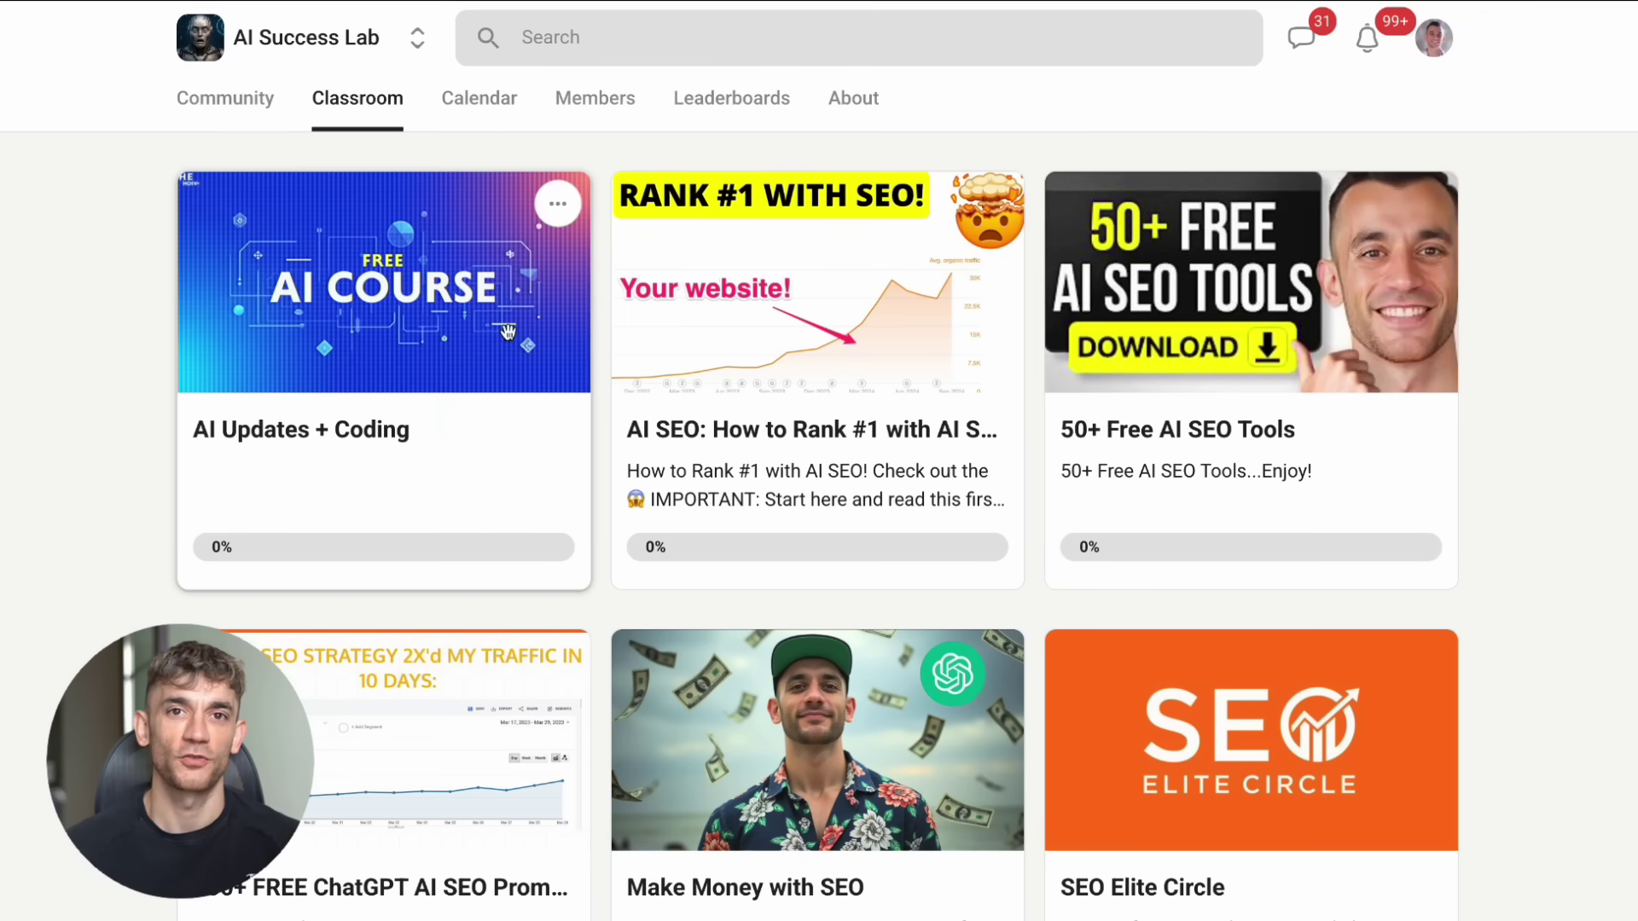
left_click(225, 109)
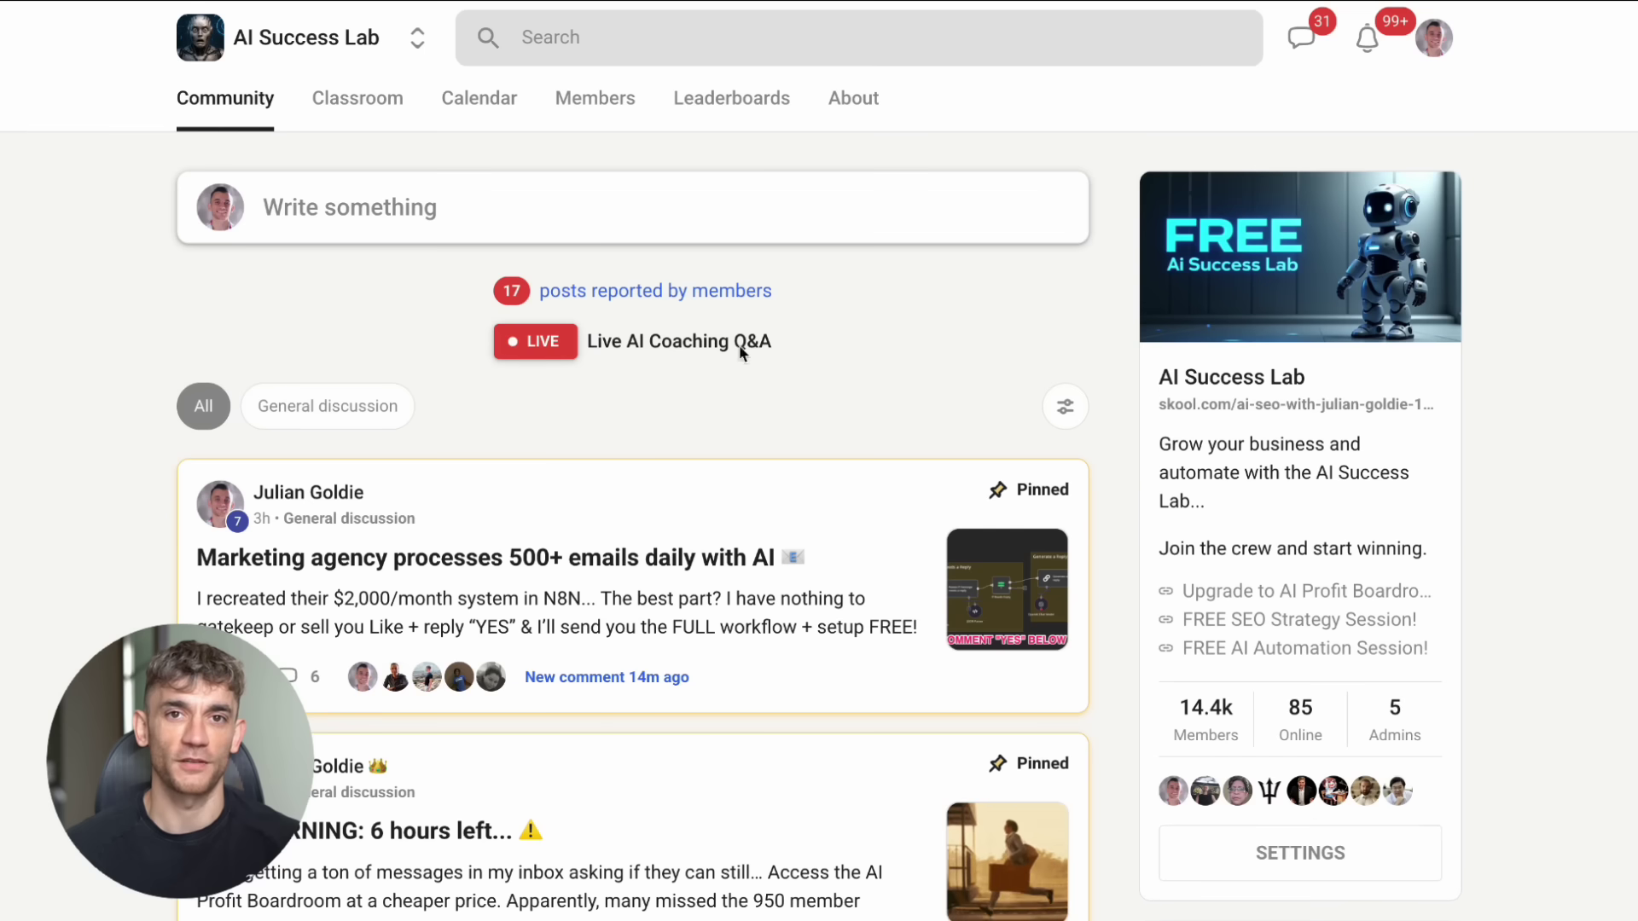
scroll(498, 290, "down", 3)
scroll(498, 292, "down", 10)
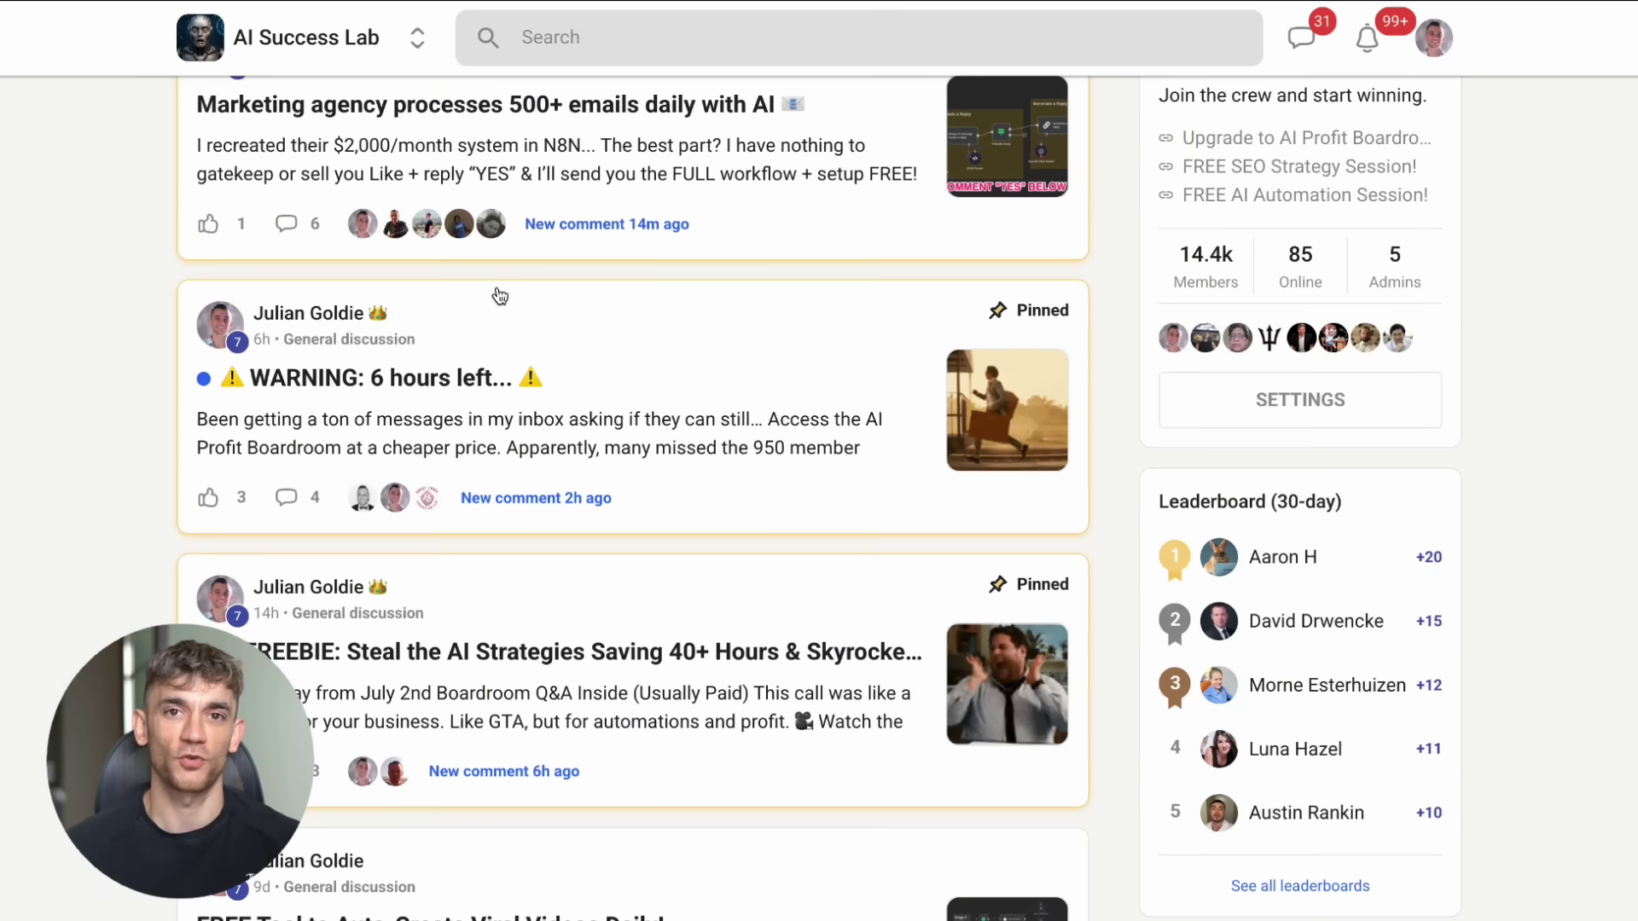
scroll(500, 294, "down", 13)
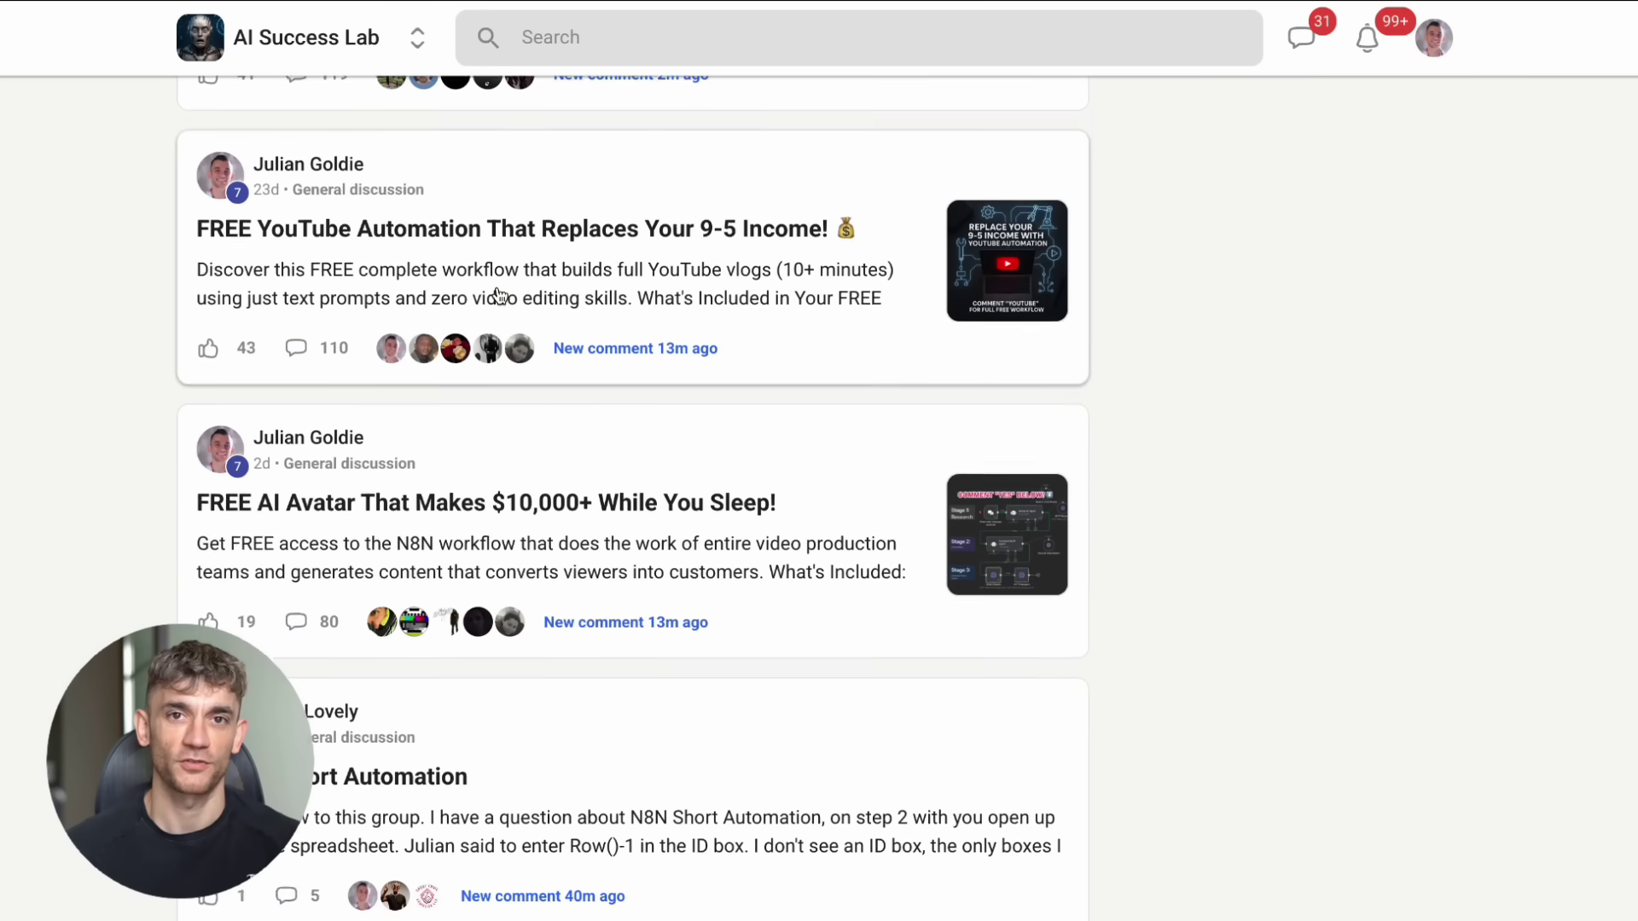
scroll(500, 294, "up", 20)
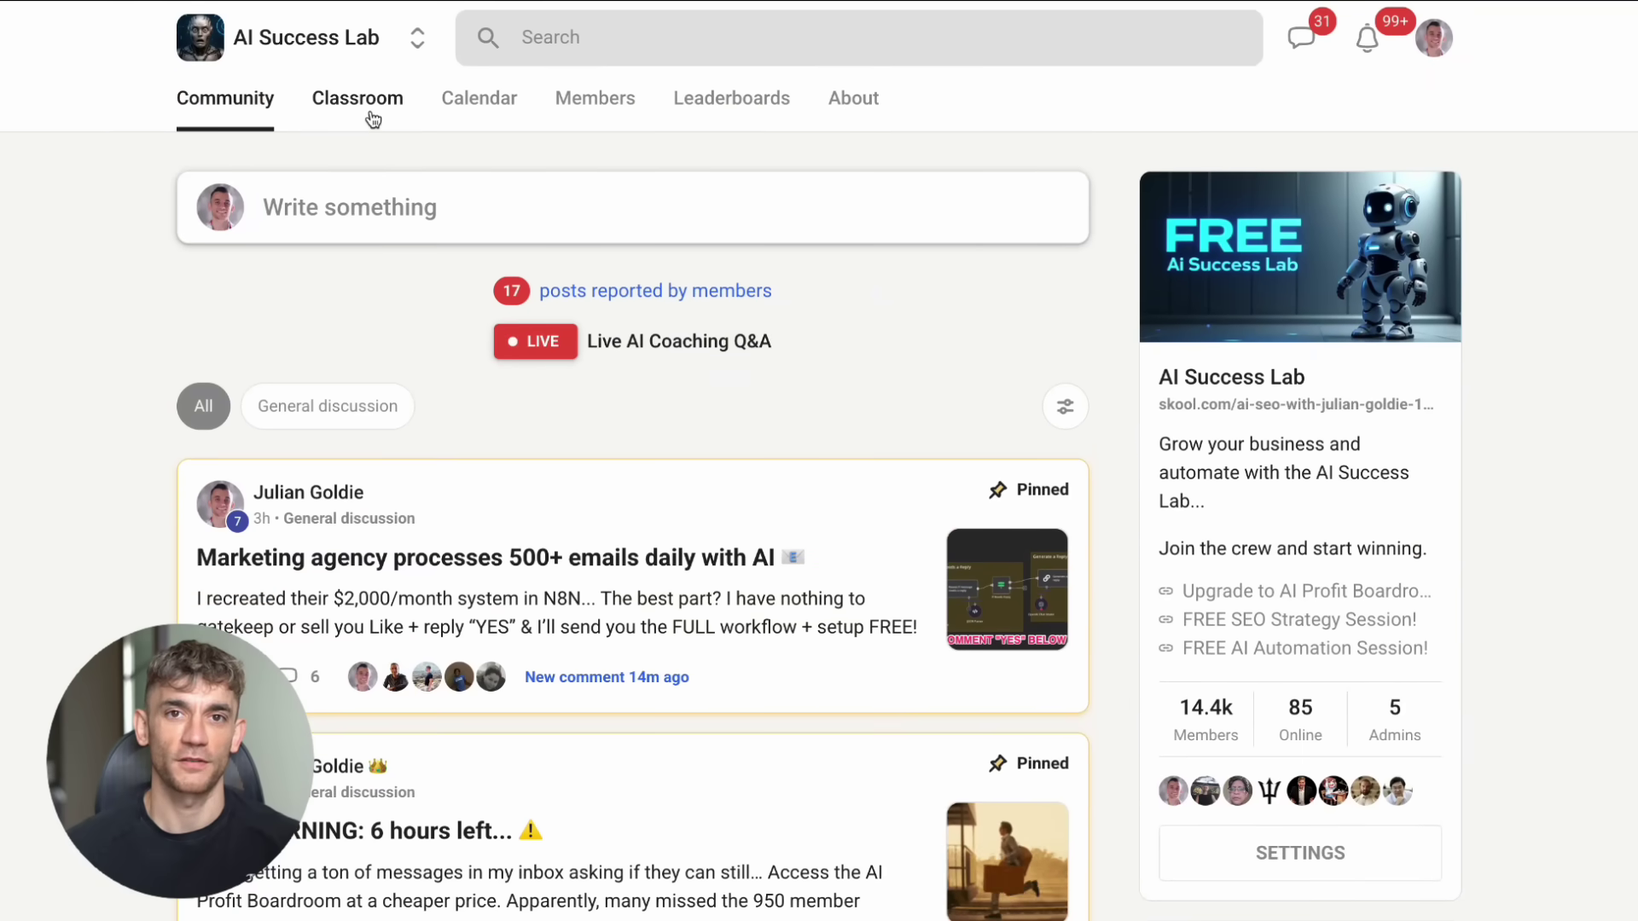
left_click(396, 99)
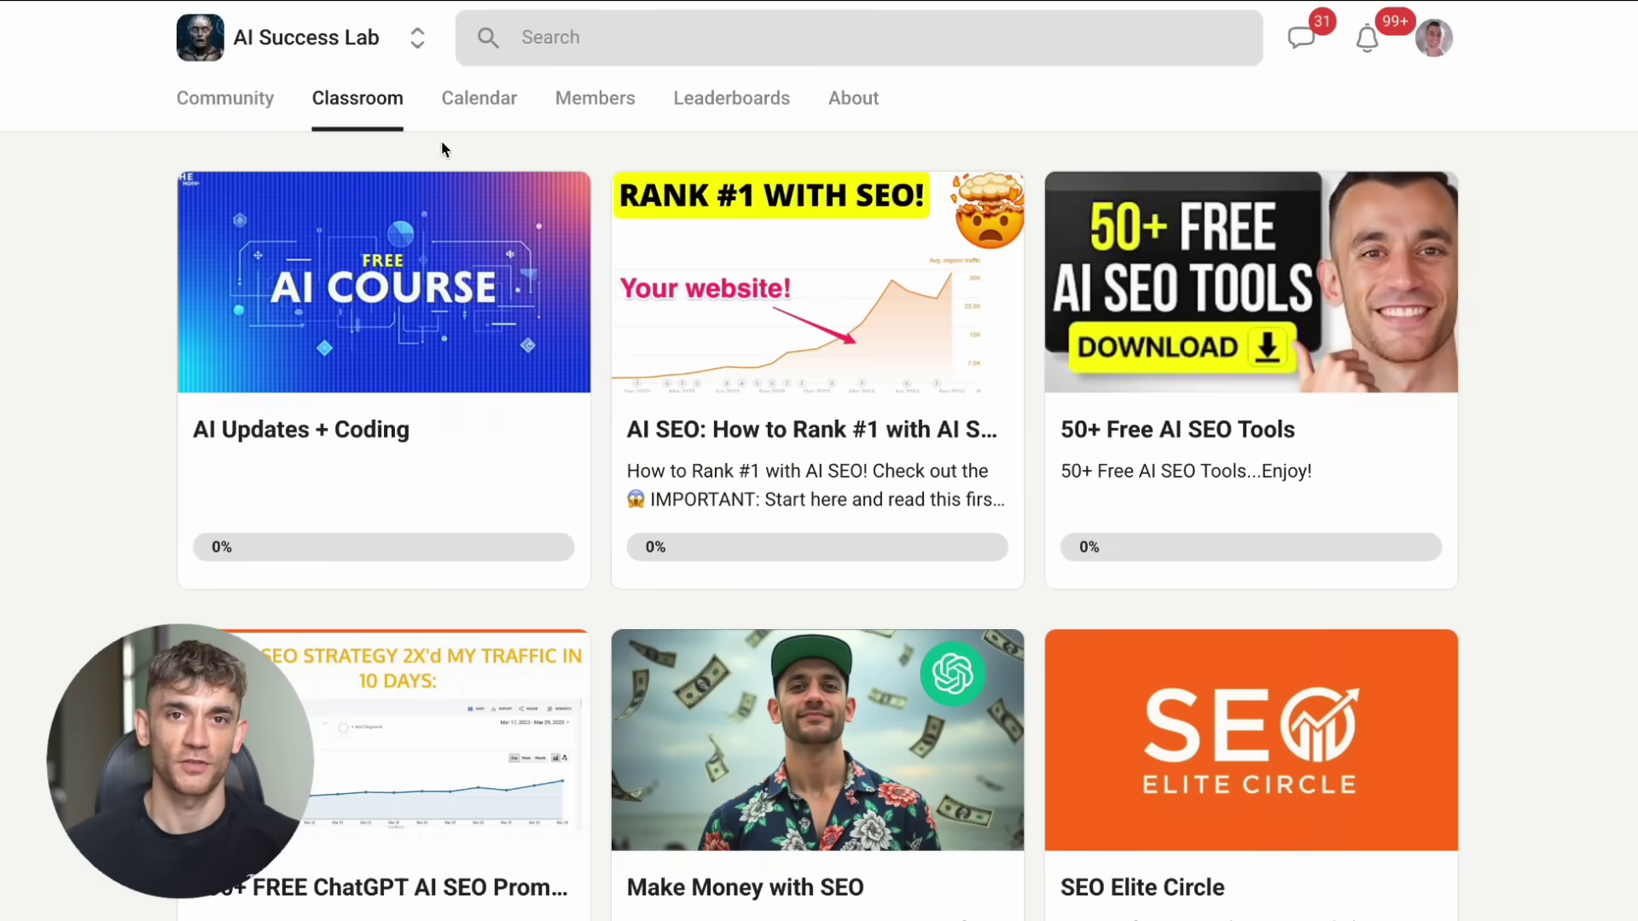
Open the AI Updates + Coding course and scroll its lesson list
left_click(464, 321)
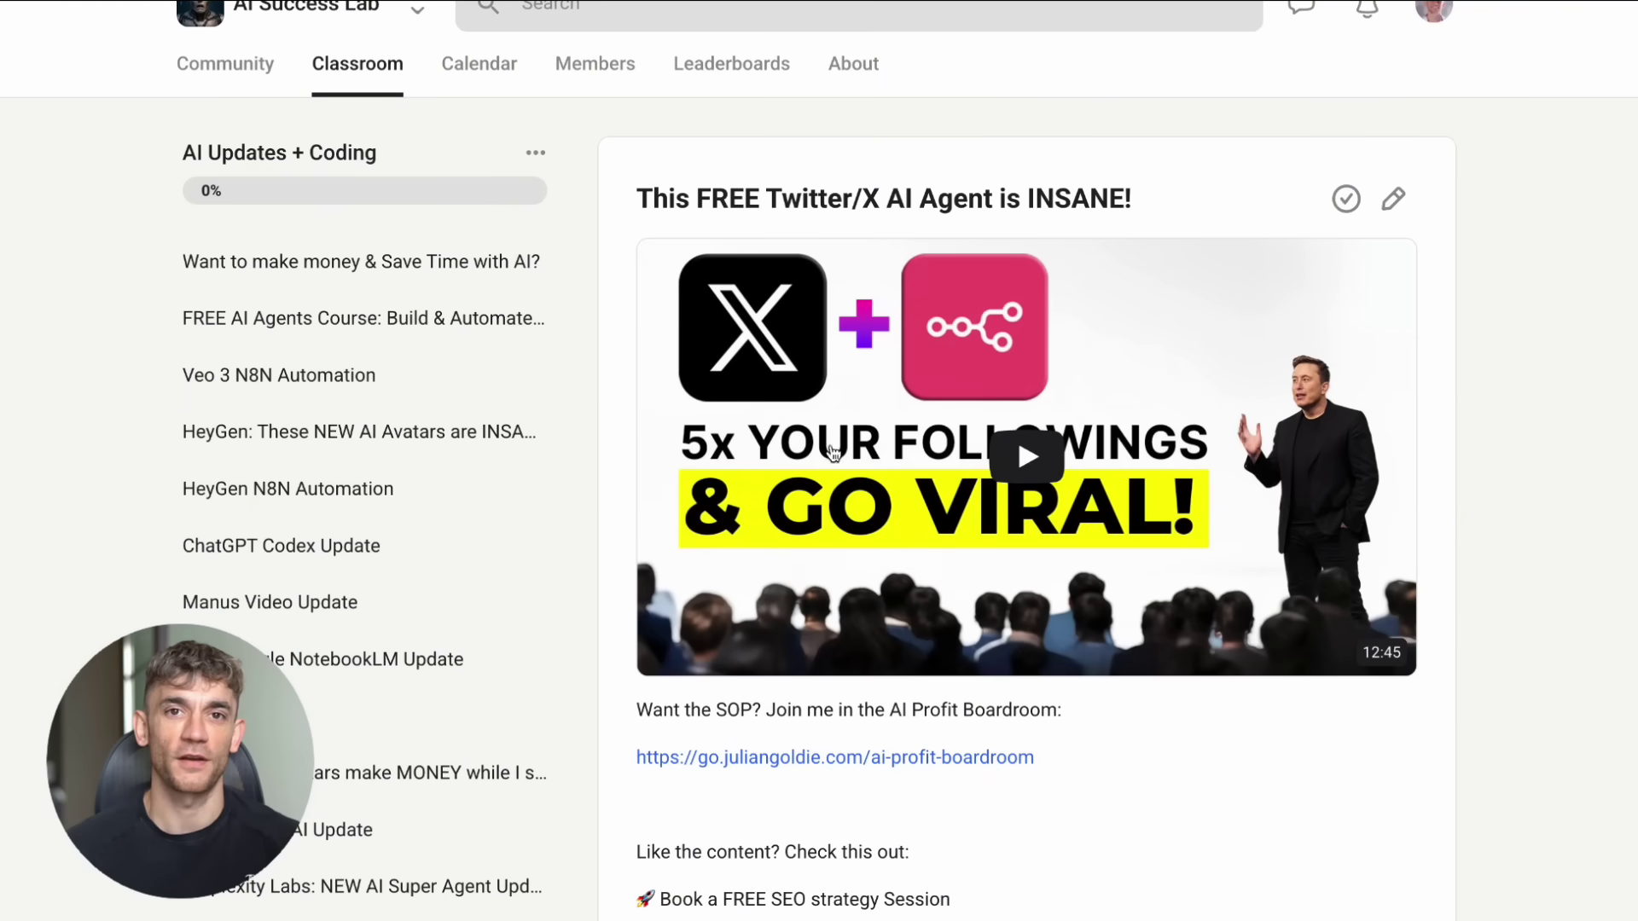
scroll(376, 387, "down", 8)
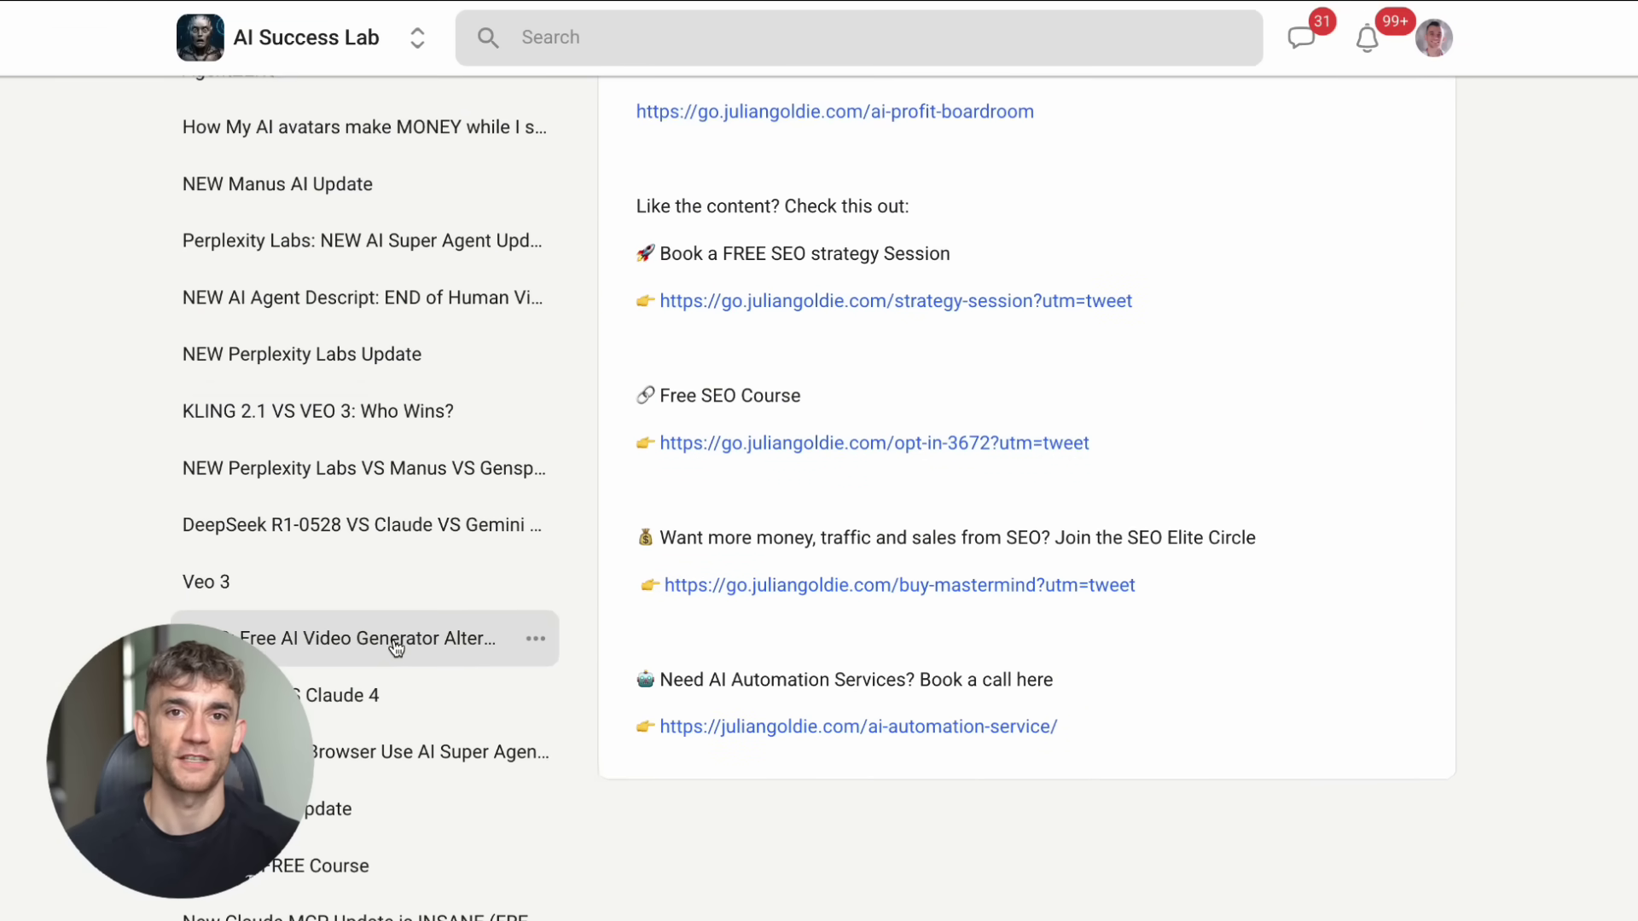
scroll(396, 649, "down", 10)
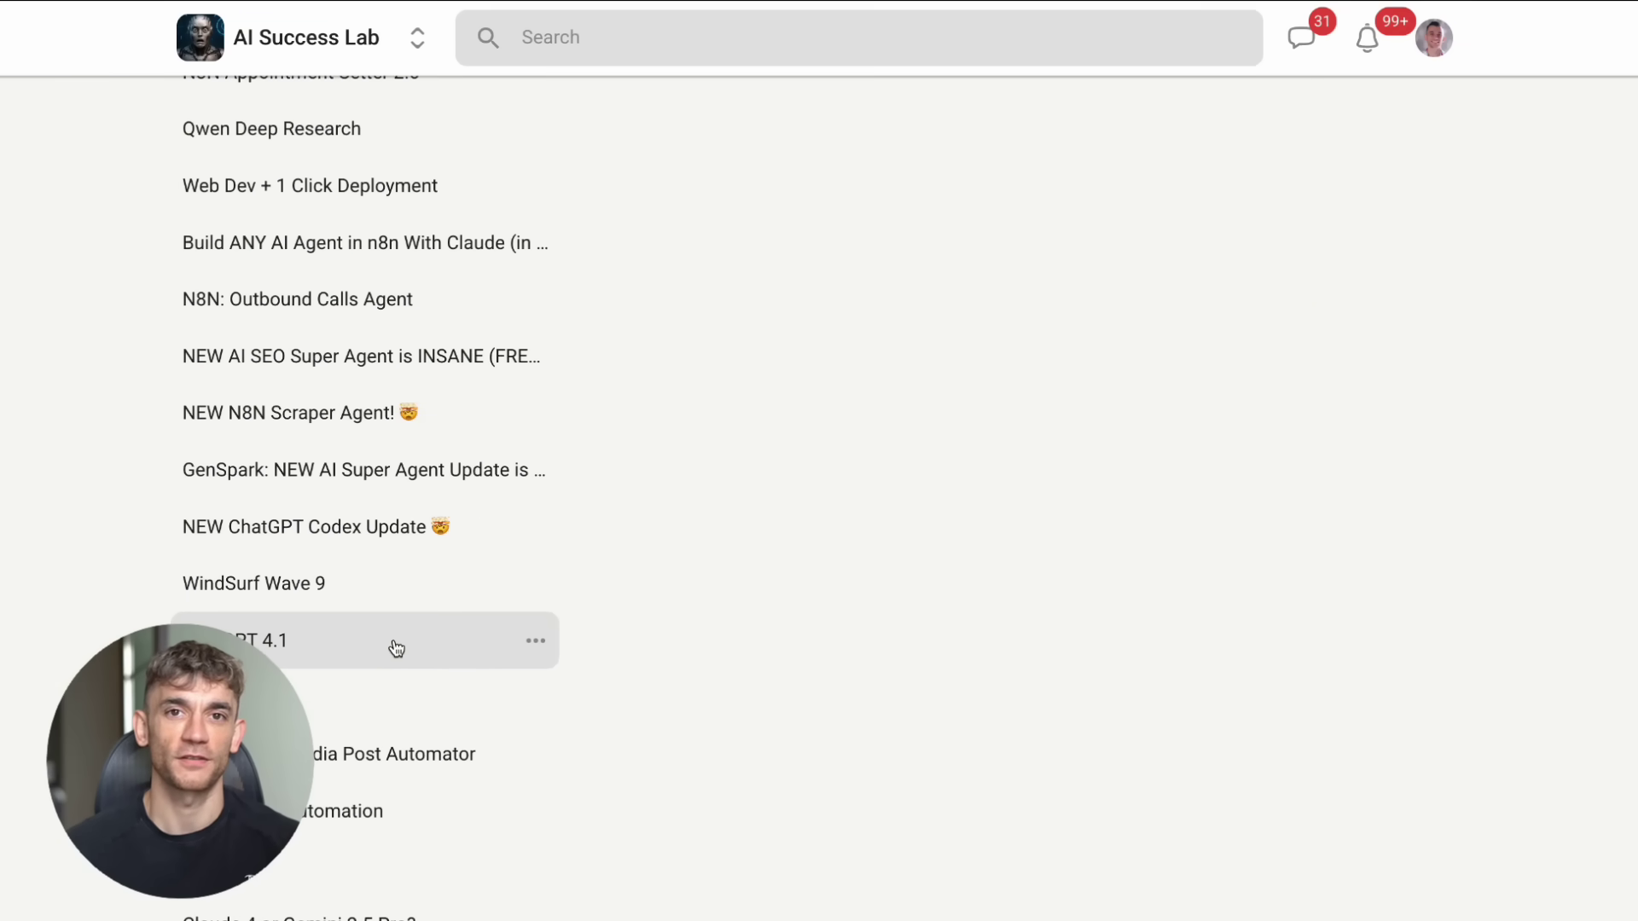
Read the N8N: Social Media Post Automator lesson, then view the community's About page
left_click(368, 770)
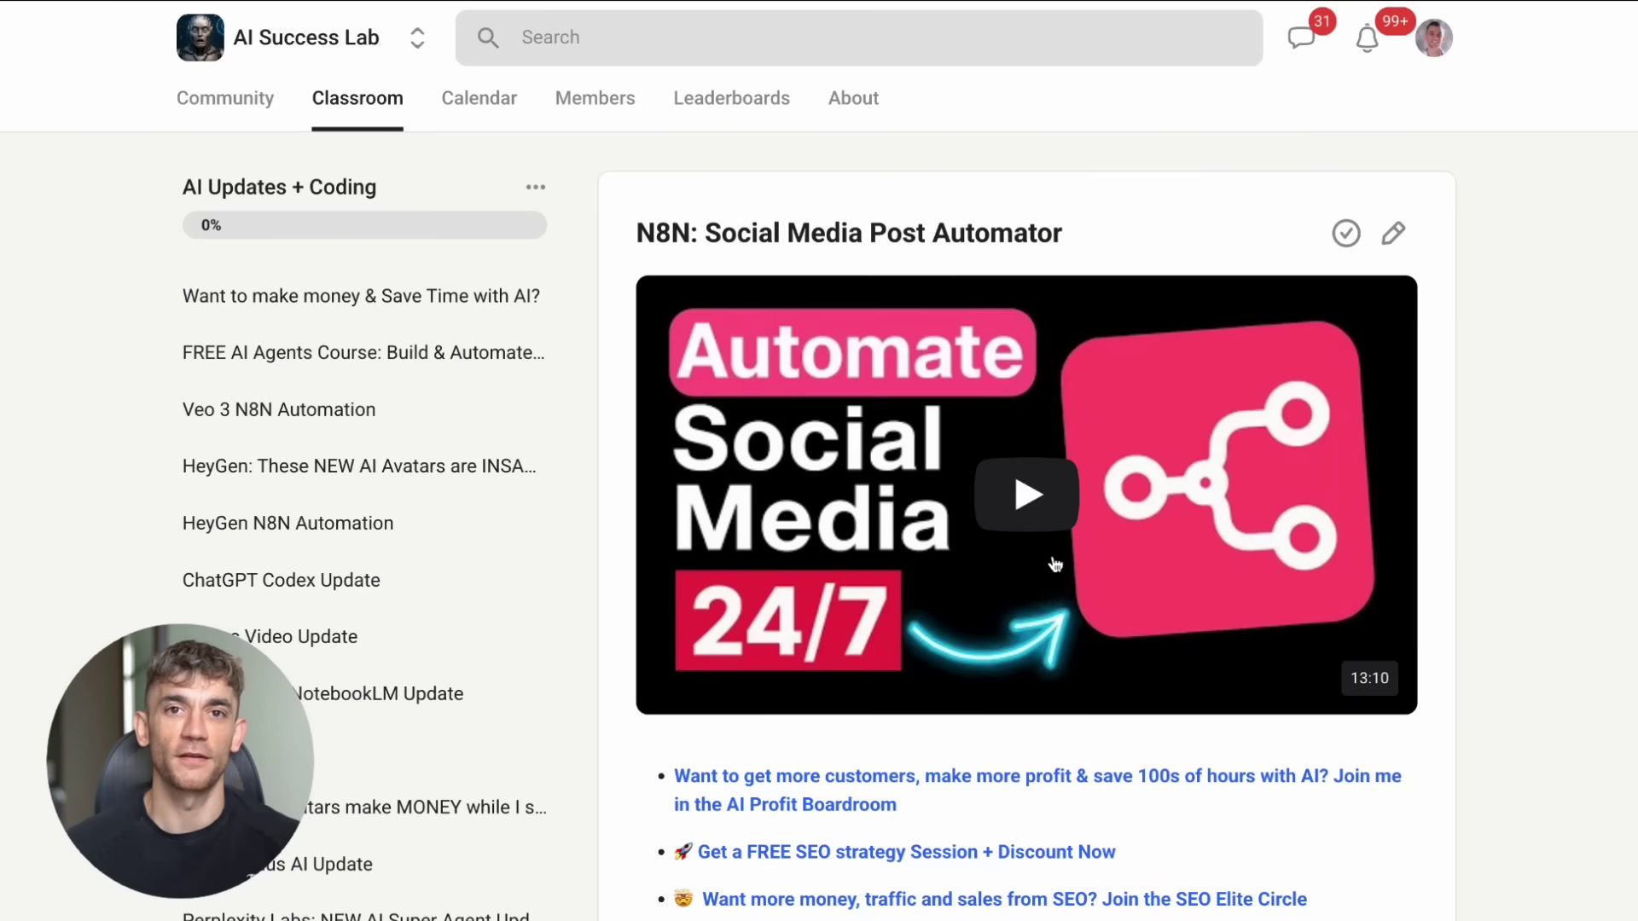
scroll(1055, 563, "down", 8)
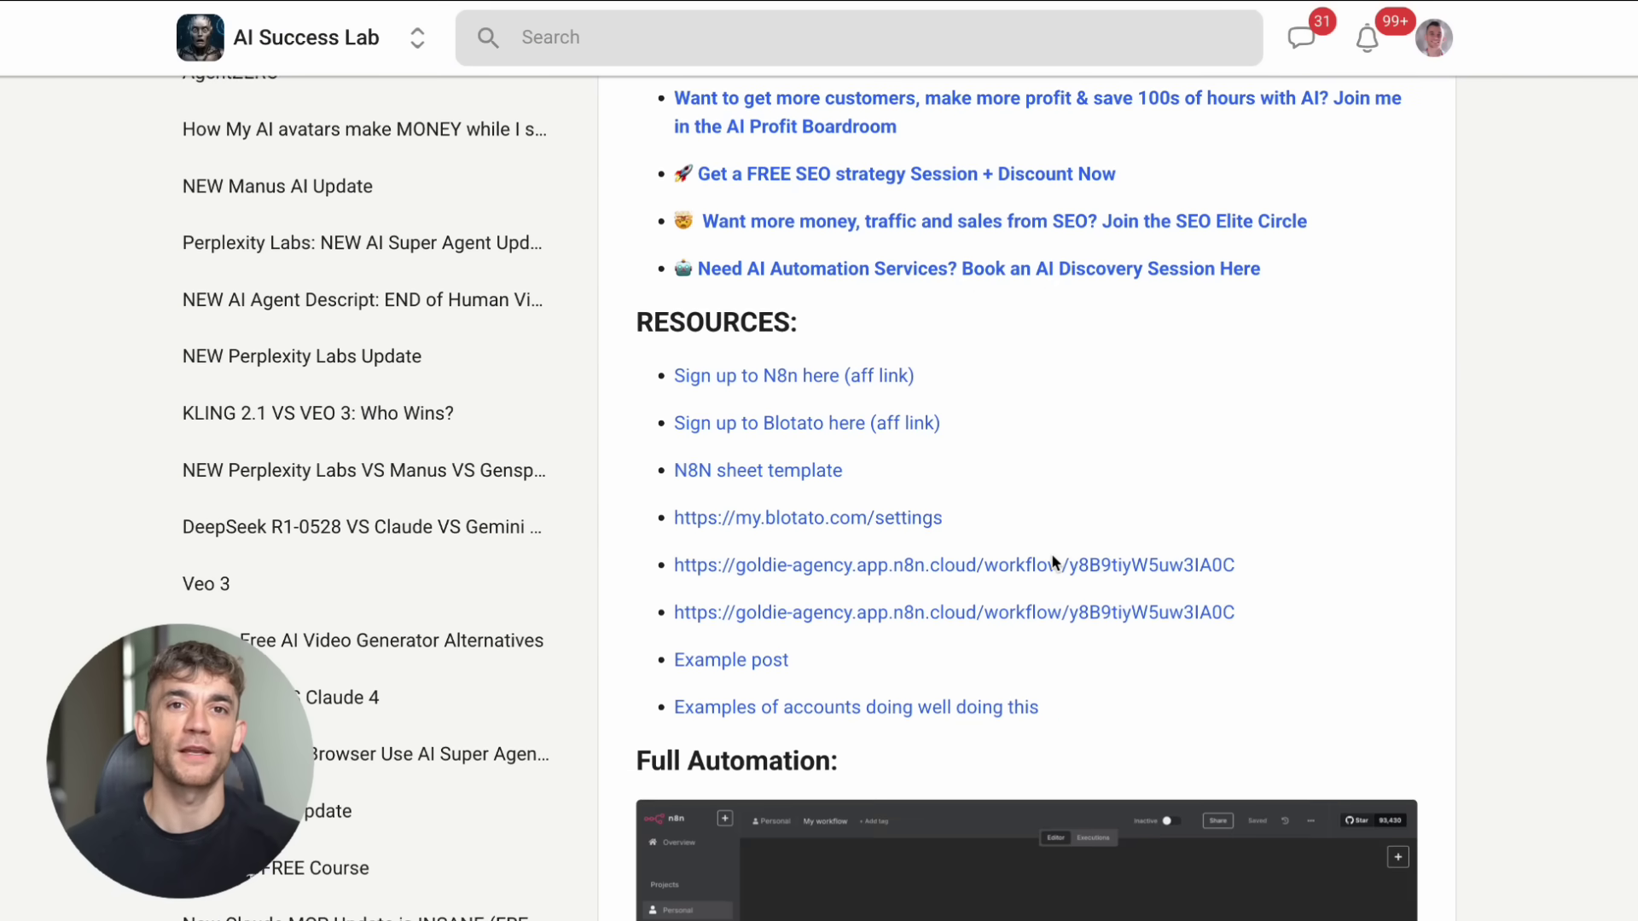
scroll(1053, 562, "down", 15)
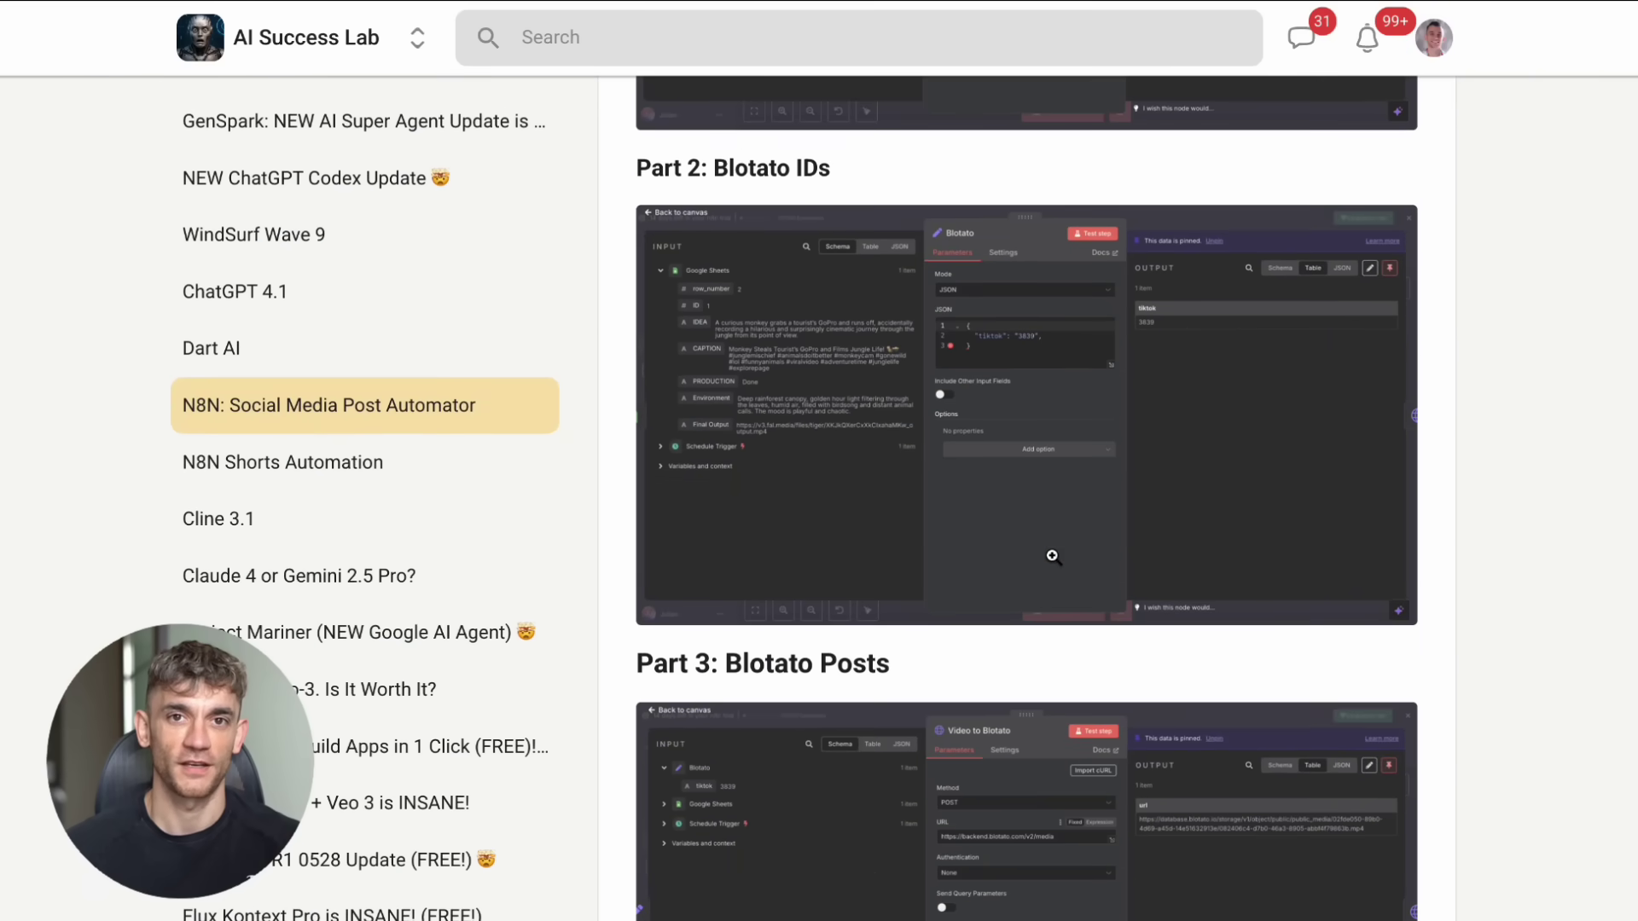
scroll(1052, 556, "down", 15)
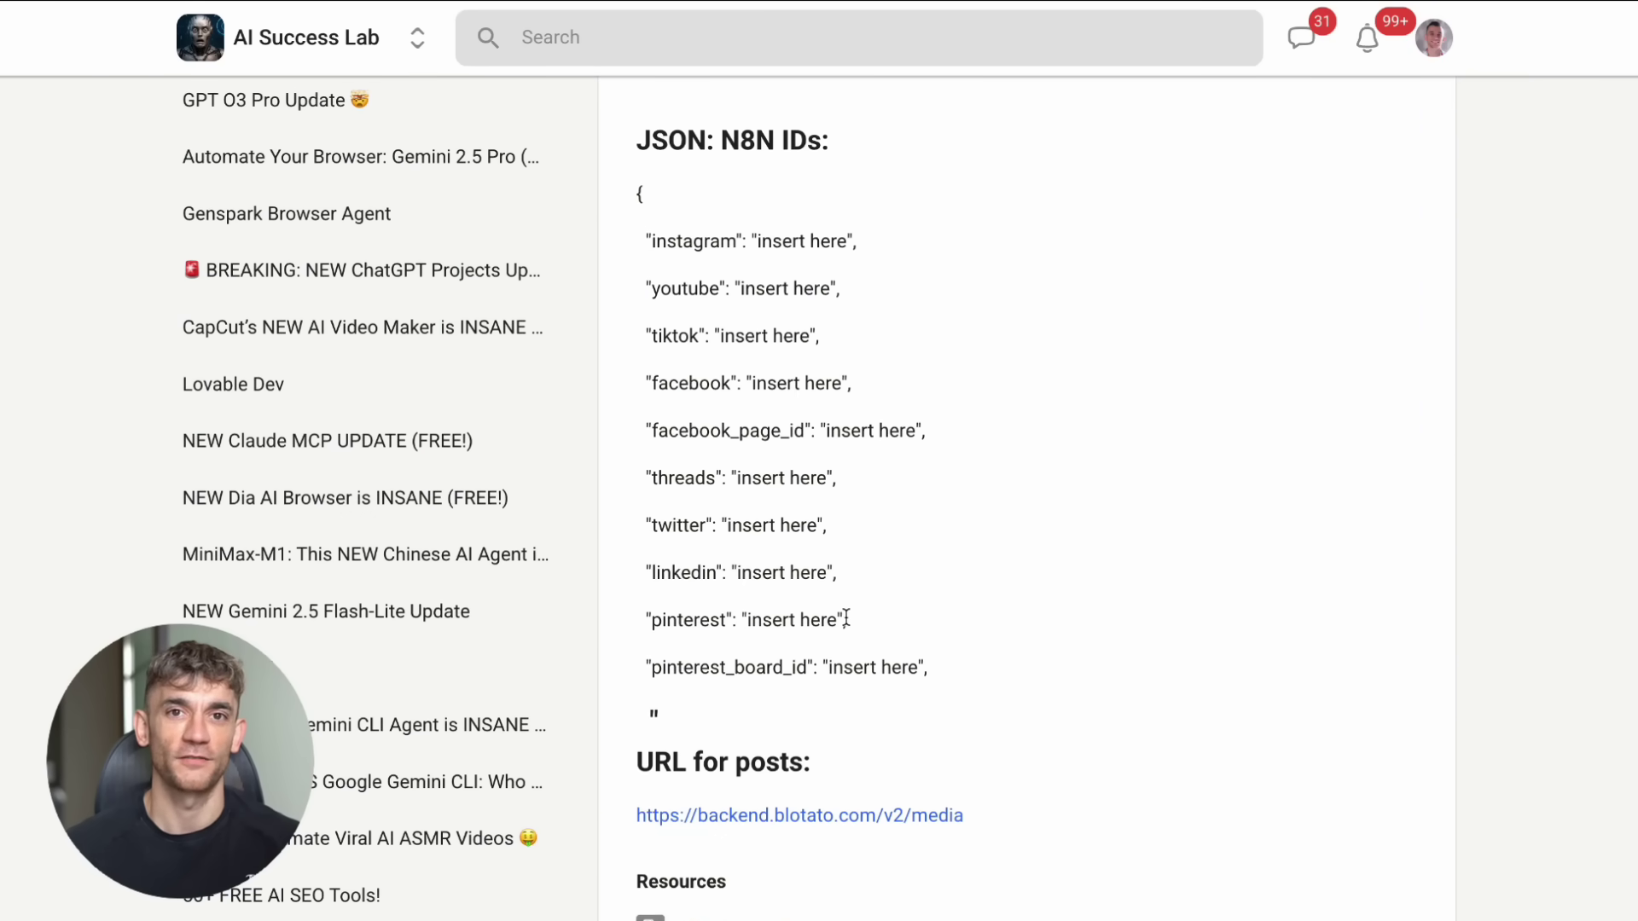
scroll(847, 619, "up", 20)
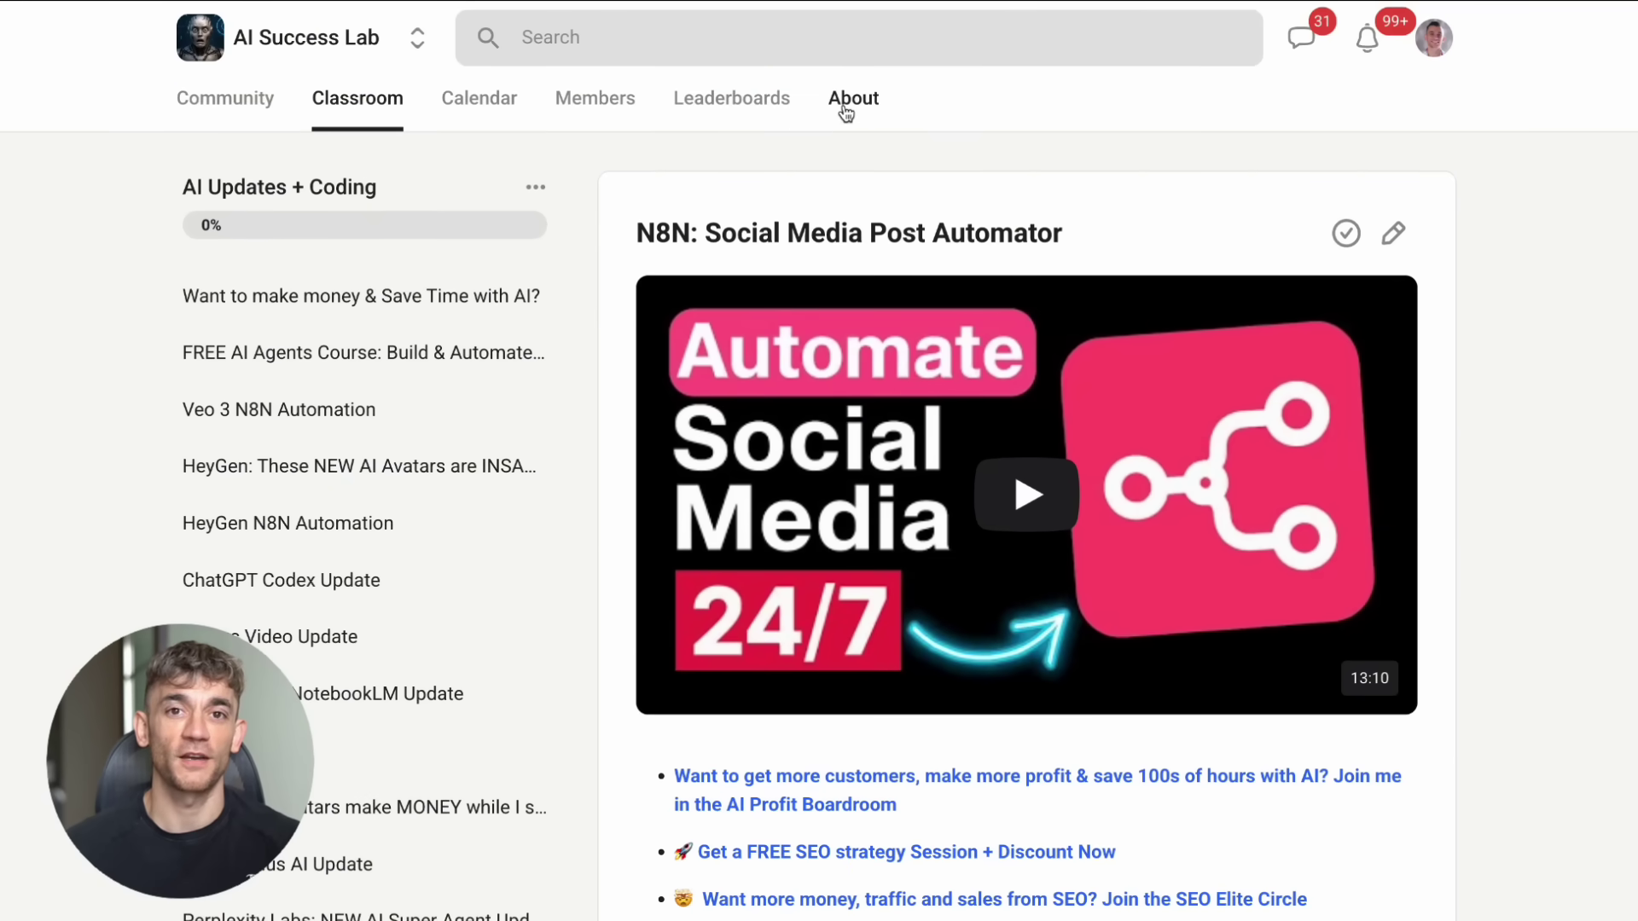
left_click(846, 102)
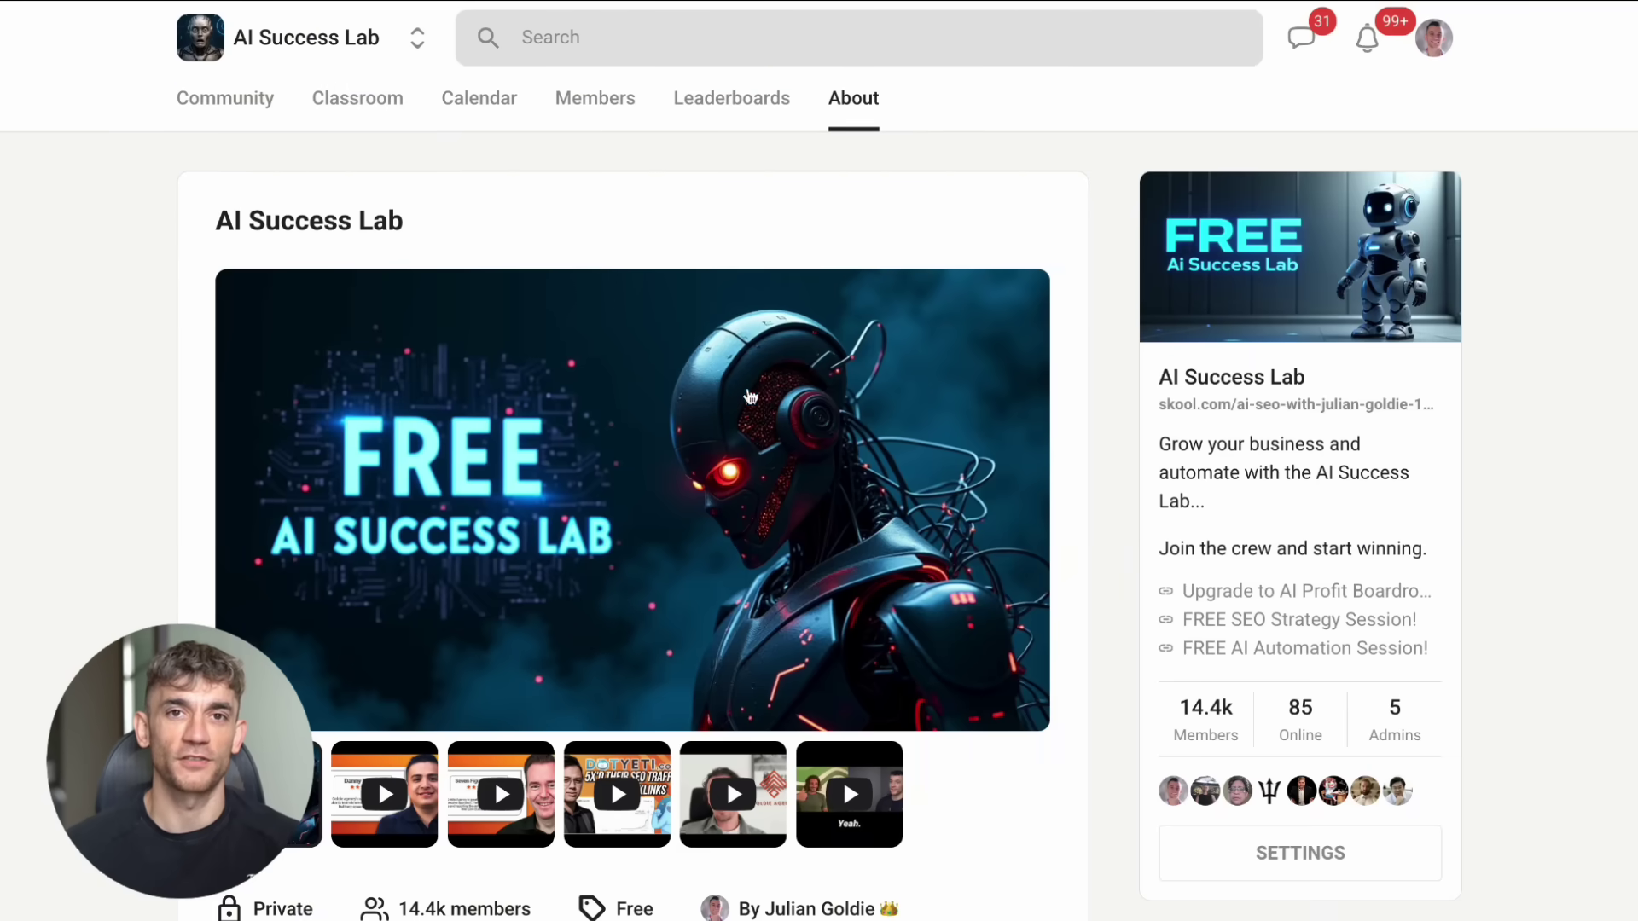